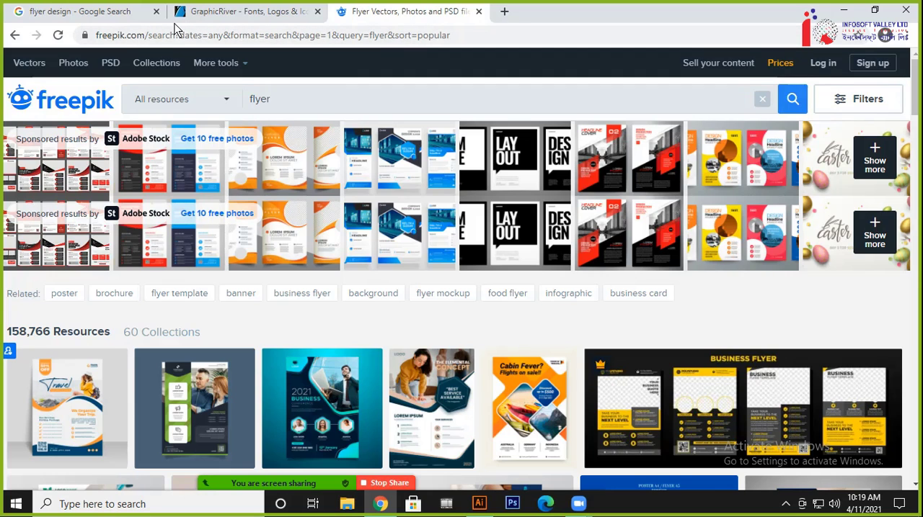
Look over the flyer reference sources: the Google Images results, the GraphicRiver home page and the Freepik results
{"action": "left_click", "coordinate": [127, 20]}
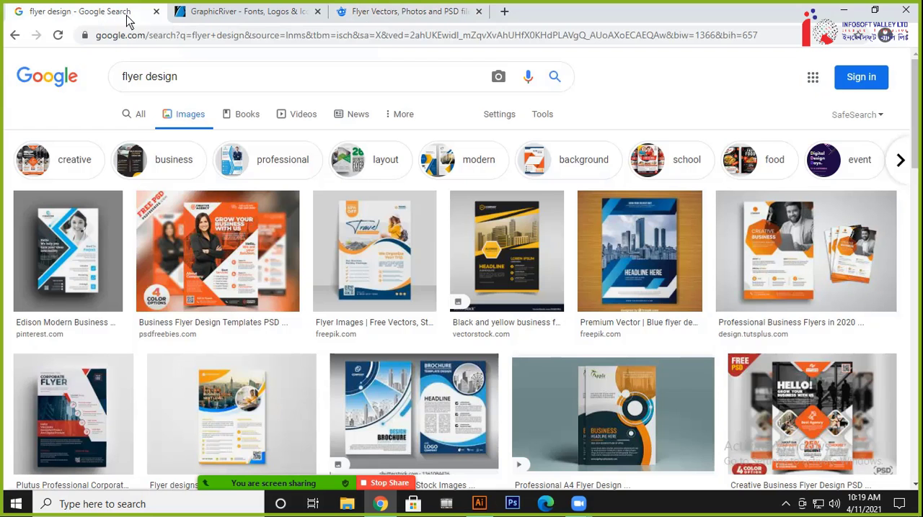
{"action": "left_click", "coordinate": [265, 18]}
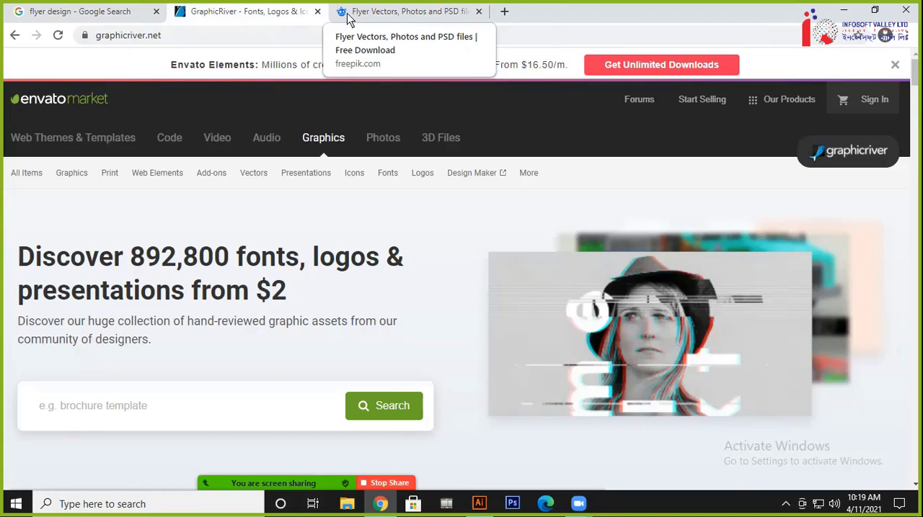
{"action": "left_click", "coordinate": [403, 13]}
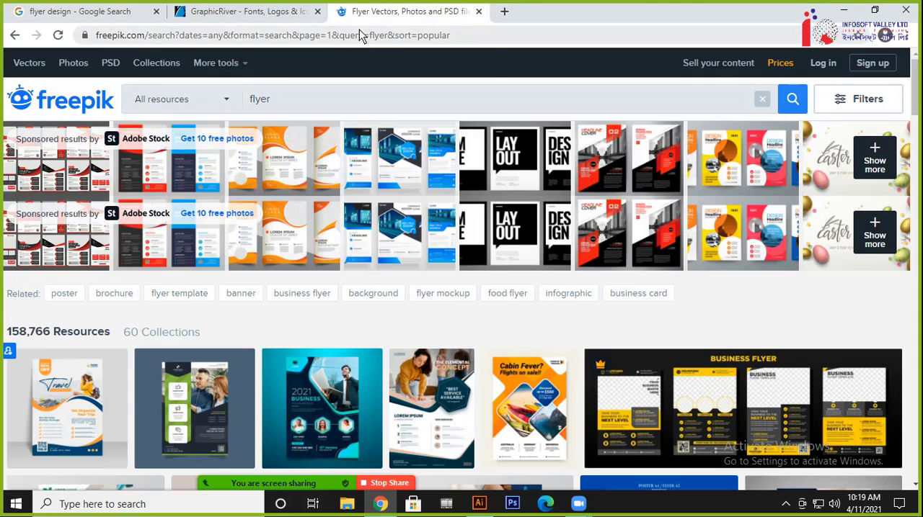
{"action": "left_click", "coordinate": [284, 13]}
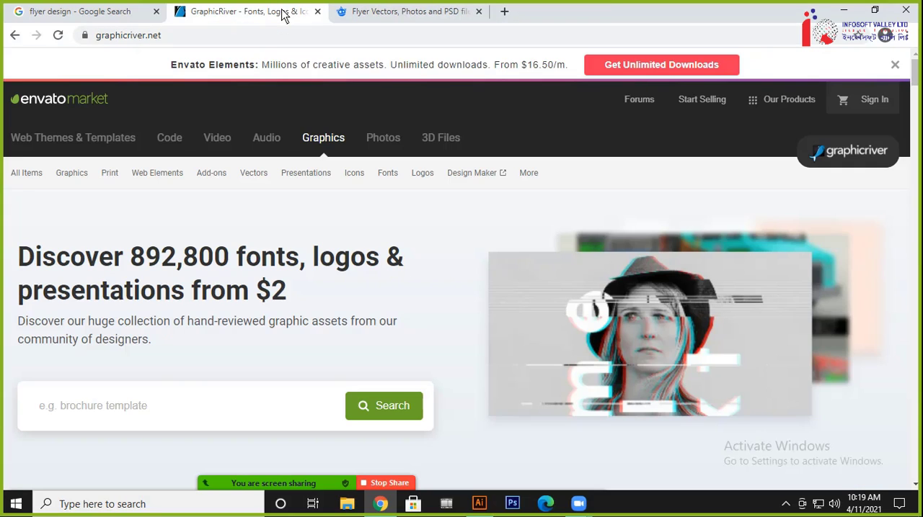
{"action": "left_click", "coordinate": [434, 25]}
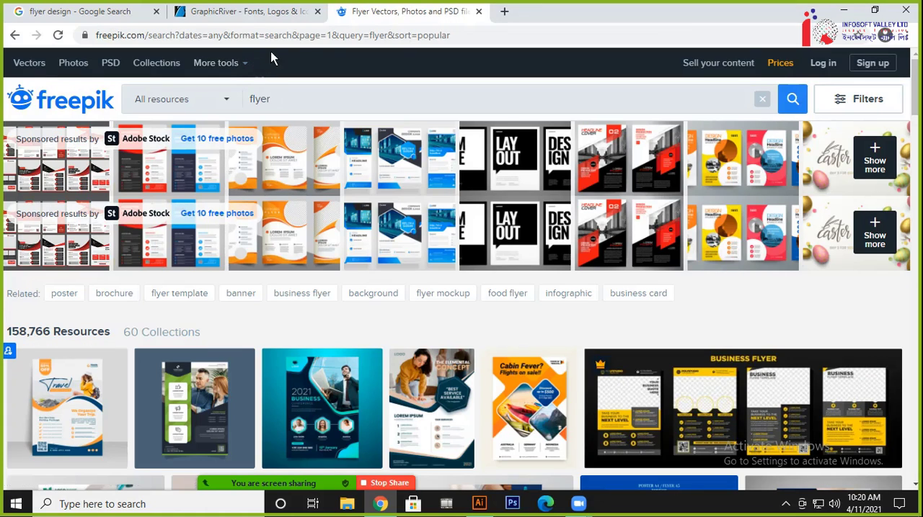
{"action": "left_click", "coordinate": [279, 11]}
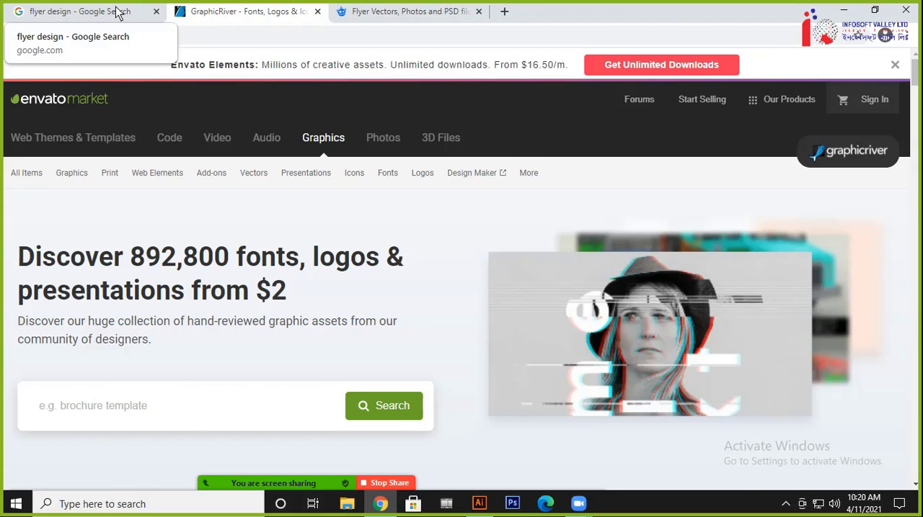
{"action": "left_click", "coordinate": [121, 11]}
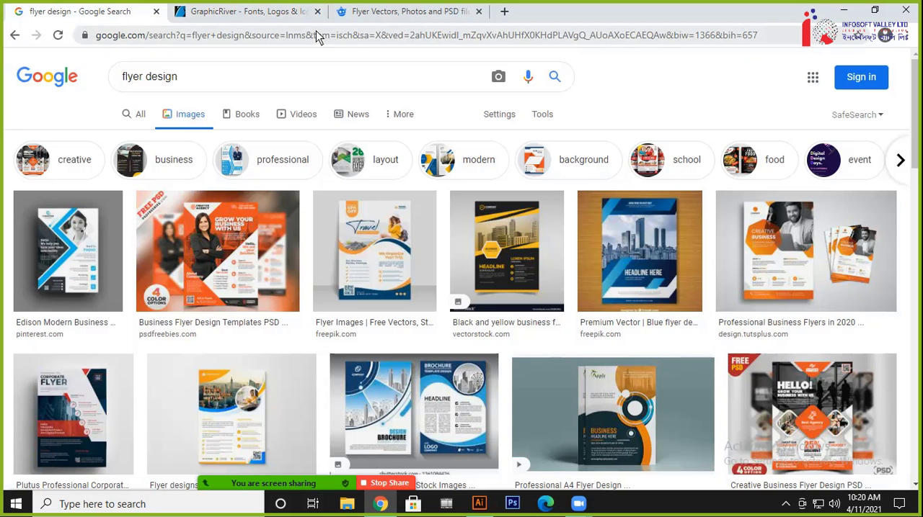
Search Freepik for "corporate flyer"
{"action": "left_click", "coordinate": [427, 12]}
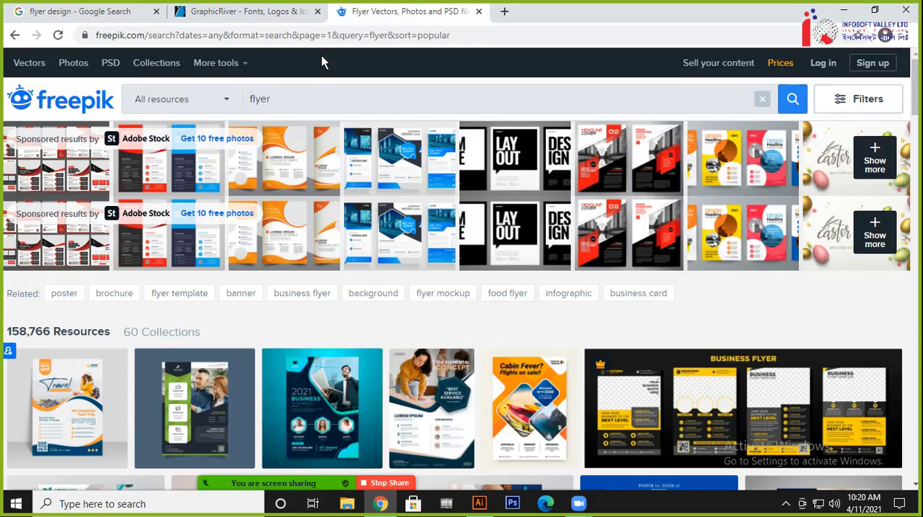
{"action": "type", "text": "corporate"}
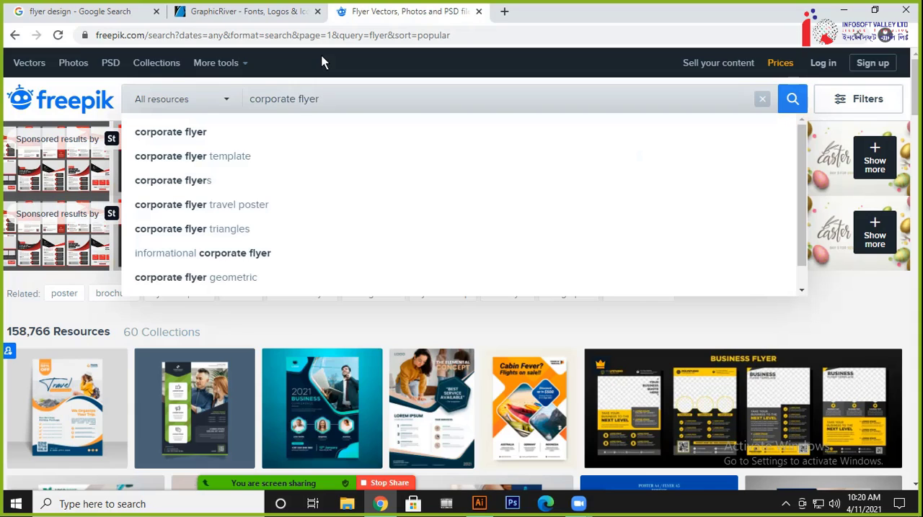
{"action": "left_click", "coordinate": [193, 134]}
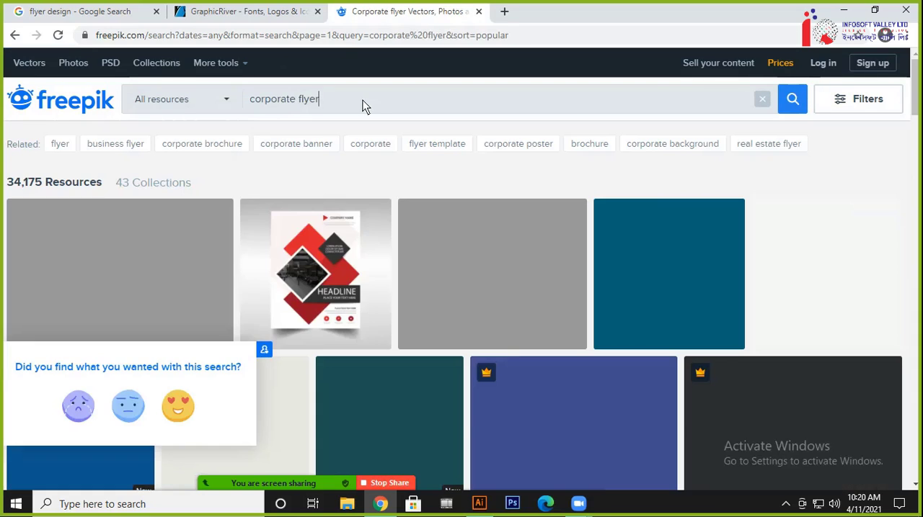
Copy the "corporate flyer" search term from Freepik and search GraphicRiver with it
{"action": "left_click_drag", "start_coordinate": [365, 105], "coordinate": [183, 95]}
{"action": "key", "text": "ctrl+c"}
{"action": "left_click", "coordinate": [263, 13]}
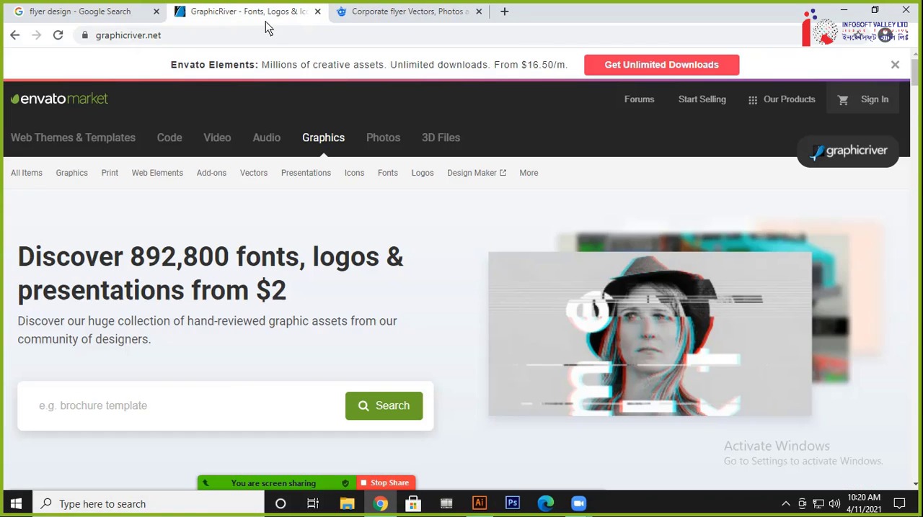
{"action": "left_click", "coordinate": [195, 408]}
{"action": "key", "text": "ctrl+v"}
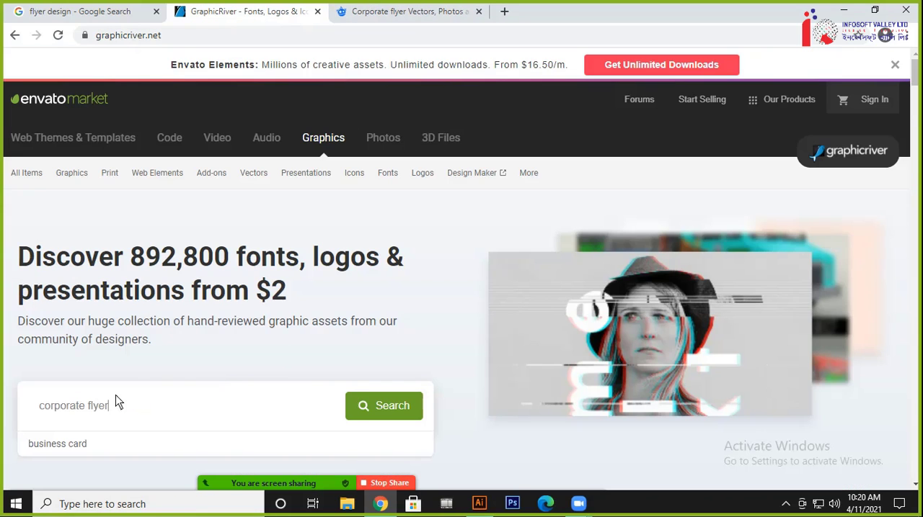
{"action": "left_click", "coordinate": [398, 411]}
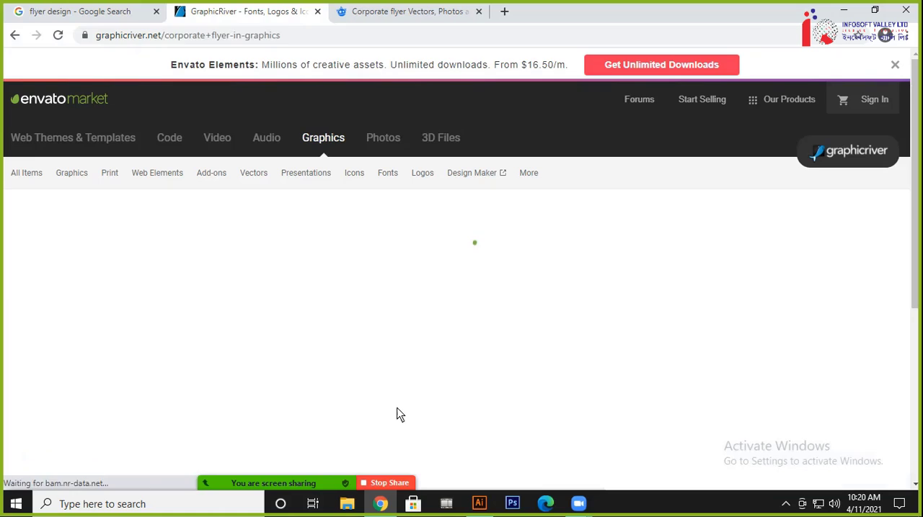
Replace the Google Images query with the copied term "corporate flyer" and run the search
{"action": "left_click", "coordinate": [112, 10]}
{"action": "triple_click", "coordinate": [210, 76]}
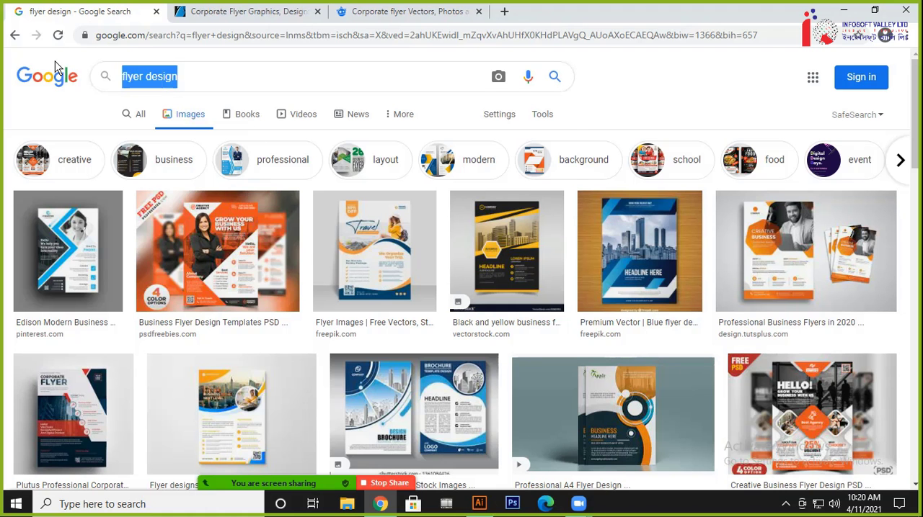
{"action": "key", "text": "ctrl+v"}
{"action": "left_click", "coordinate": [553, 78]}
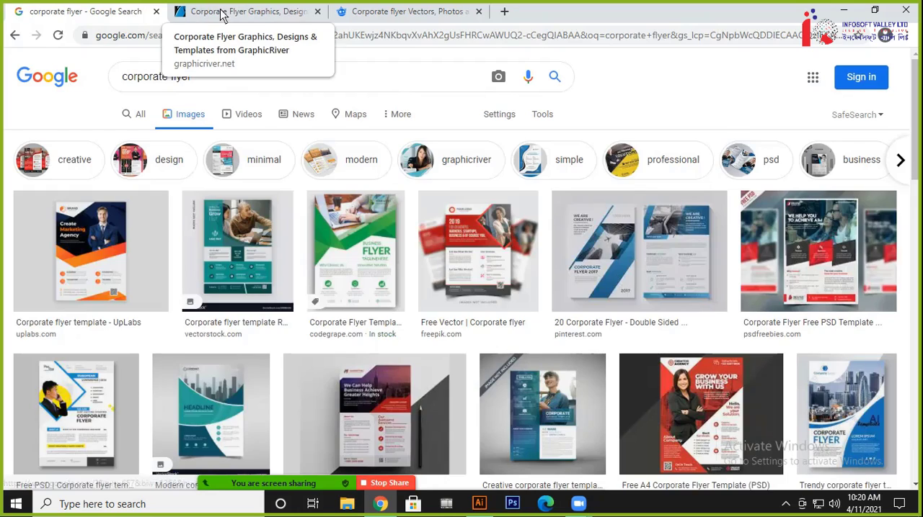
Compare the corporate flyer results on the three sites and browse the designs in Google Images
{"action": "left_click", "coordinate": [398, 12]}
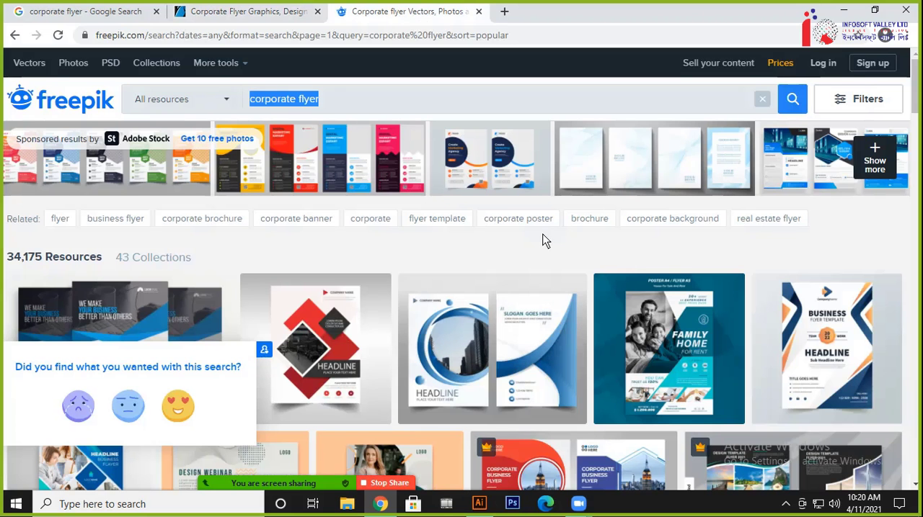
{"action": "left_click", "coordinate": [110, 12]}
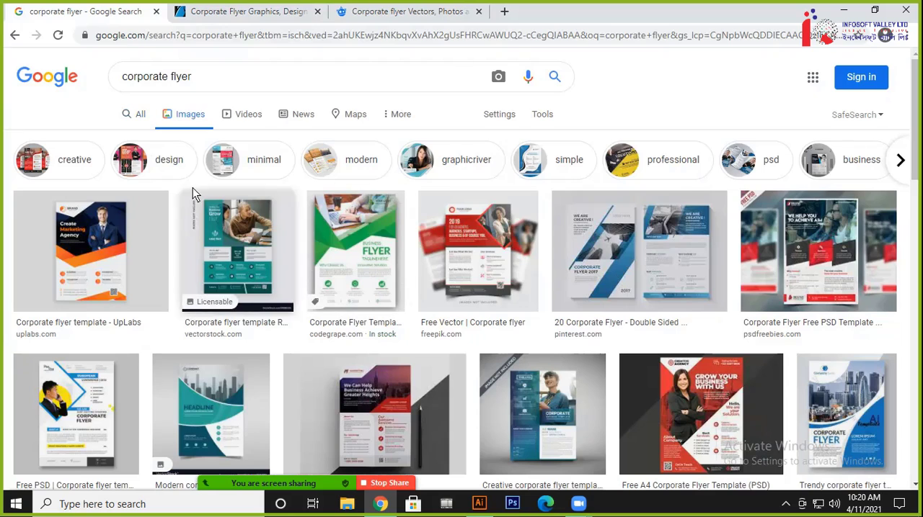
{"action": "left_click", "coordinate": [238, 13]}
{"action": "left_click", "coordinate": [452, 20]}
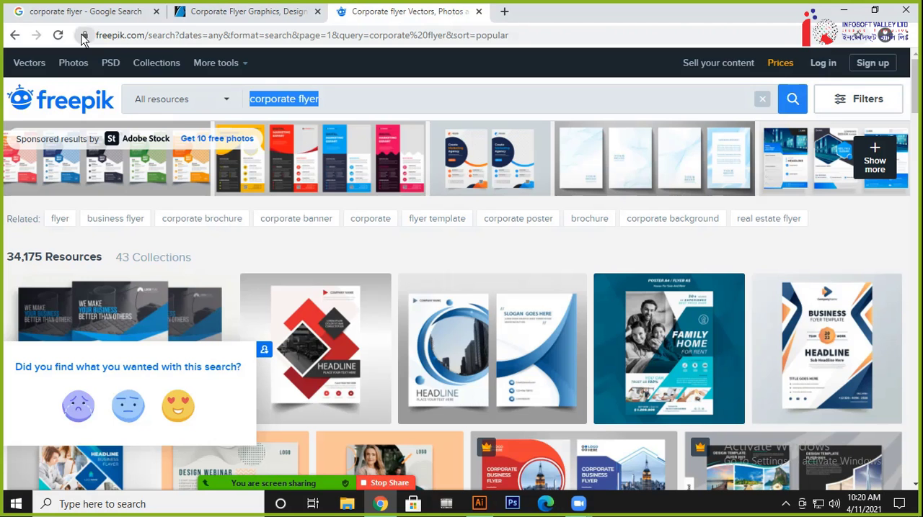
{"action": "left_click", "coordinate": [87, 11]}
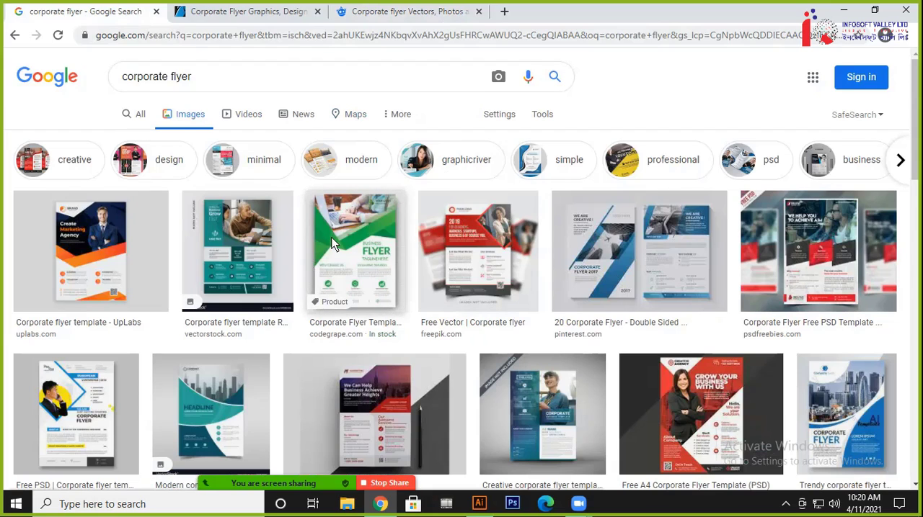
{"action": "scroll", "coordinate": [332, 237], "scroll_direction": "down", "scroll_amount": 1}
{"action": "scroll", "coordinate": [333, 247], "scroll_direction": "down", "scroll_amount": 1}
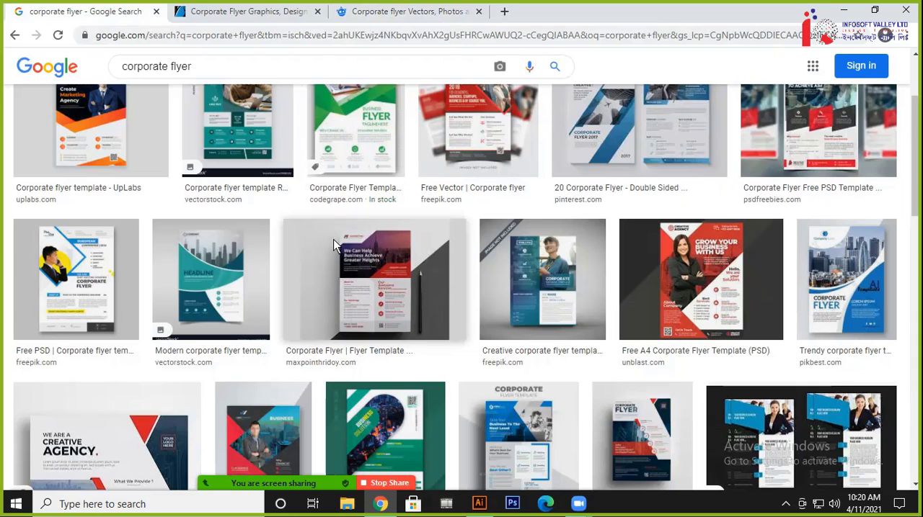
{"action": "scroll", "coordinate": [336, 231], "scroll_direction": "down", "scroll_amount": 3}
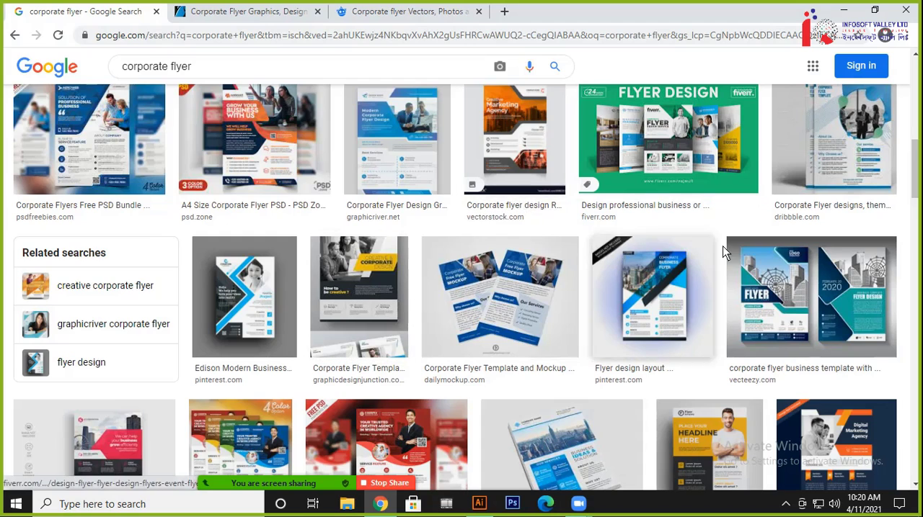
Check the GraphicRiver results briefly and browse the corporate flyer designs on Freepik
{"action": "left_click", "coordinate": [261, 13]}
{"action": "left_click", "coordinate": [404, 12]}
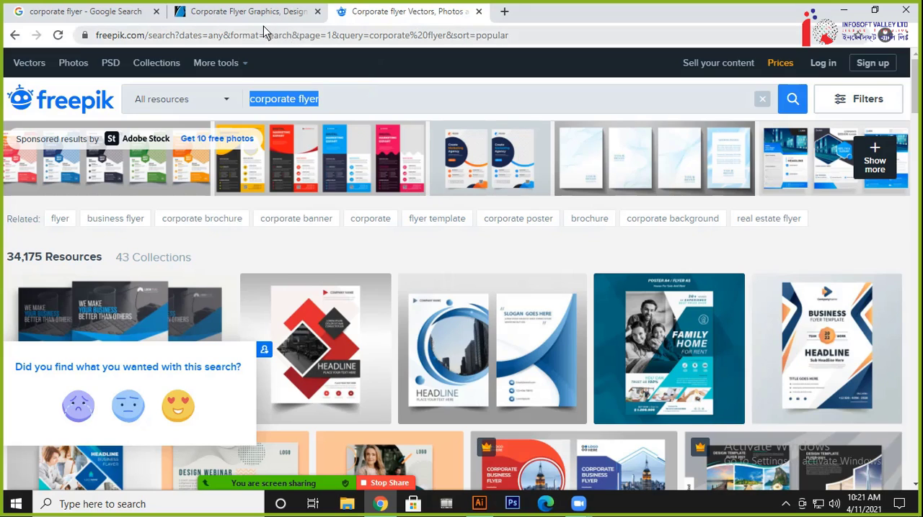
{"action": "left_click", "coordinate": [287, 11]}
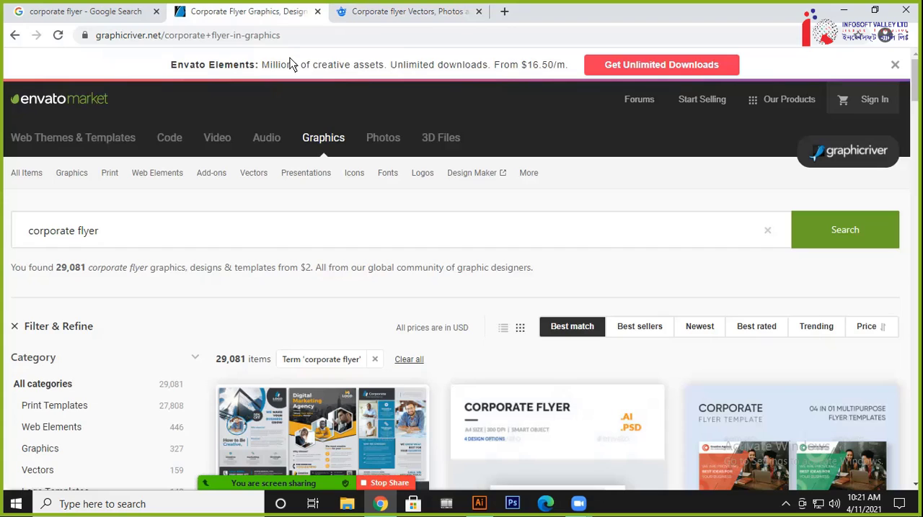
{"action": "left_click", "coordinate": [403, 11]}
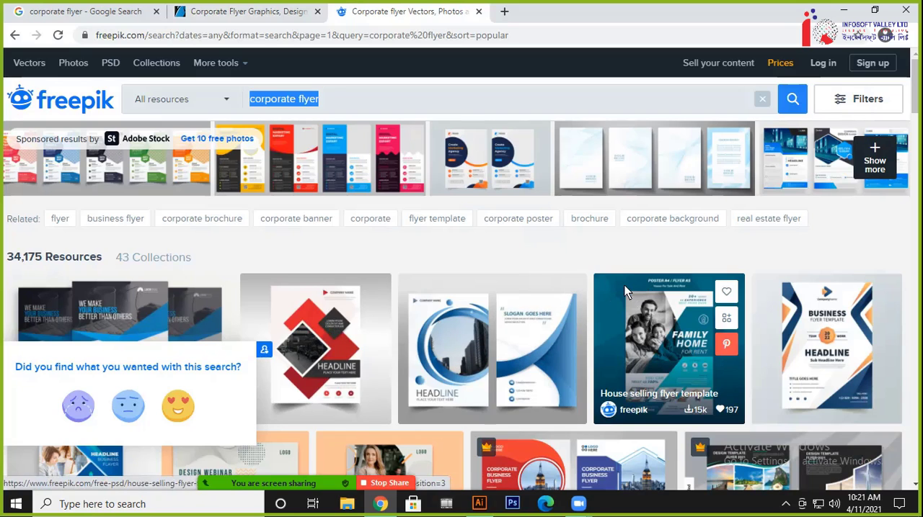
{"action": "scroll", "coordinate": [576, 298], "scroll_direction": "down", "scroll_amount": 4}
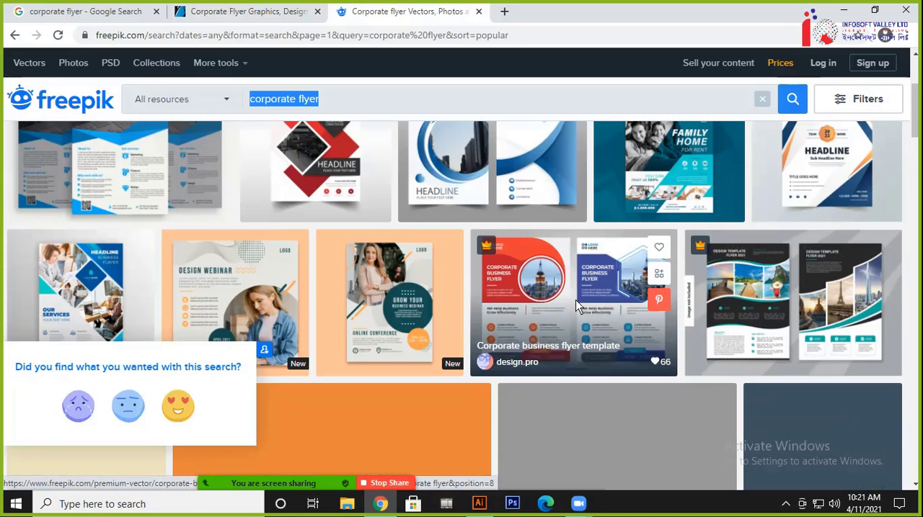
{"action": "scroll", "coordinate": [575, 302], "scroll_direction": "down", "scroll_amount": 1}
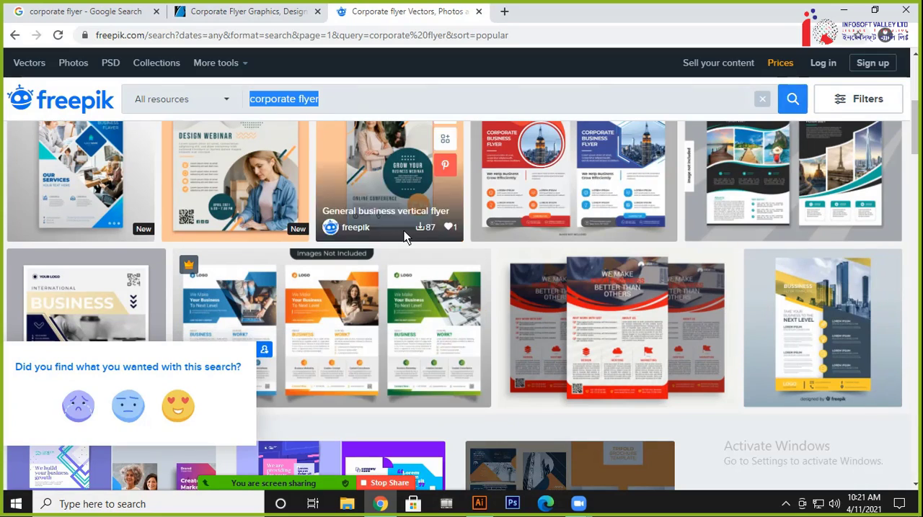
Examine the corporate flyer templates listed in the GraphicRiver search results
{"action": "left_click", "coordinate": [245, 11]}
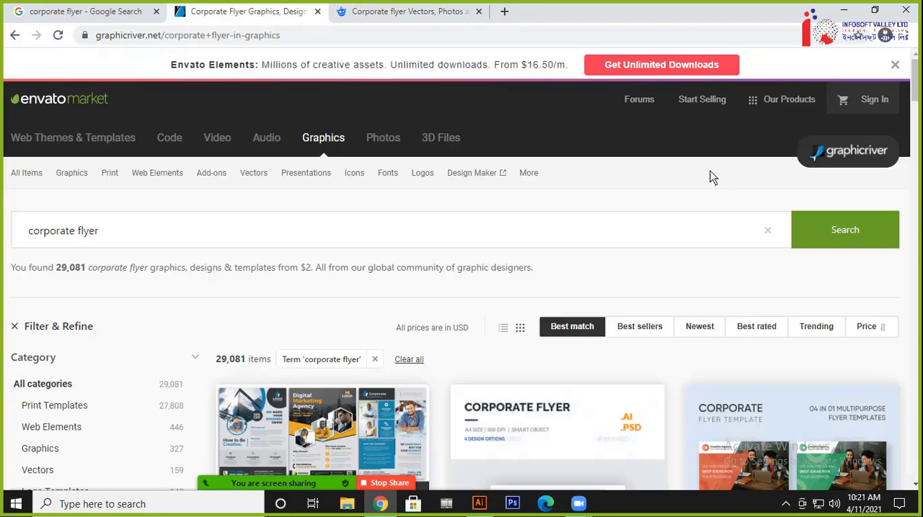
{"action": "scroll", "coordinate": [557, 330], "scroll_direction": "down", "scroll_amount": 4}
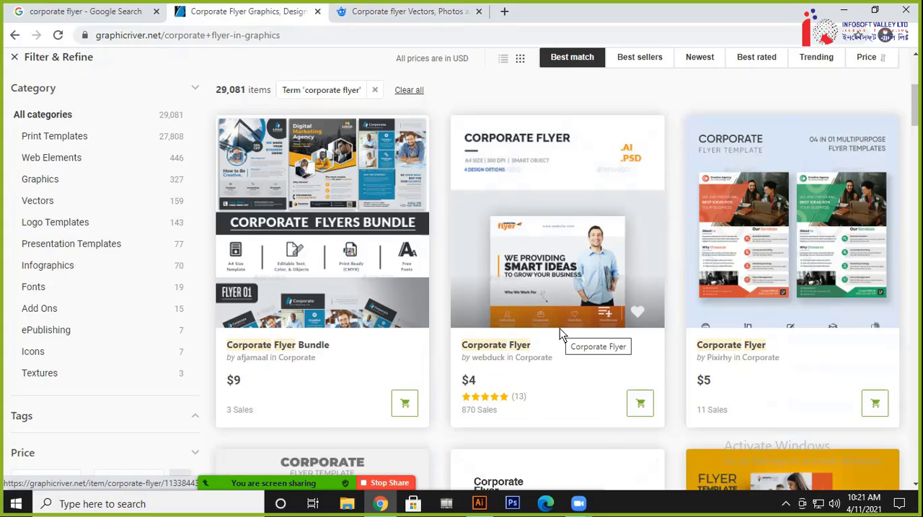
{"action": "scroll", "coordinate": [561, 334], "scroll_direction": "down", "scroll_amount": 2}
{"action": "scroll", "coordinate": [562, 335], "scroll_direction": "down", "scroll_amount": 4}
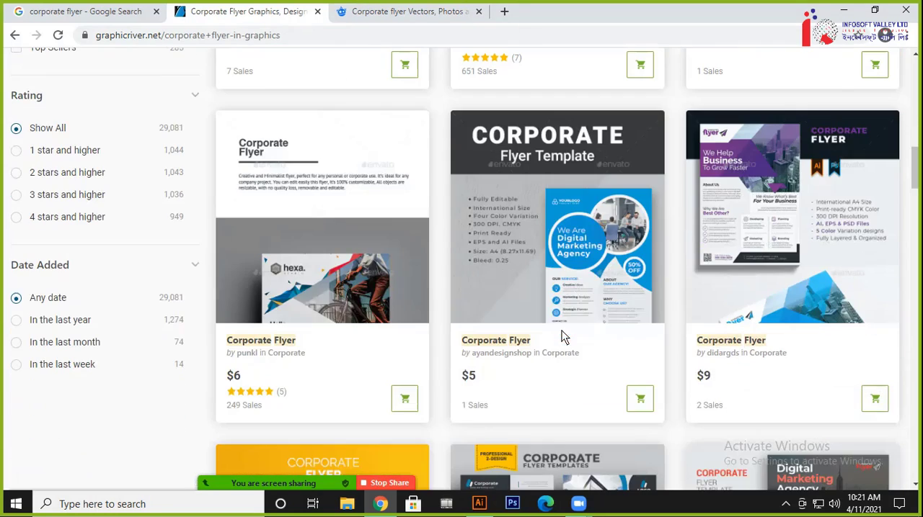
Close the GraphicRiver and Google Images pages and look through the remaining Freepik corporate flyer results
{"action": "left_click", "coordinate": [317, 11]}
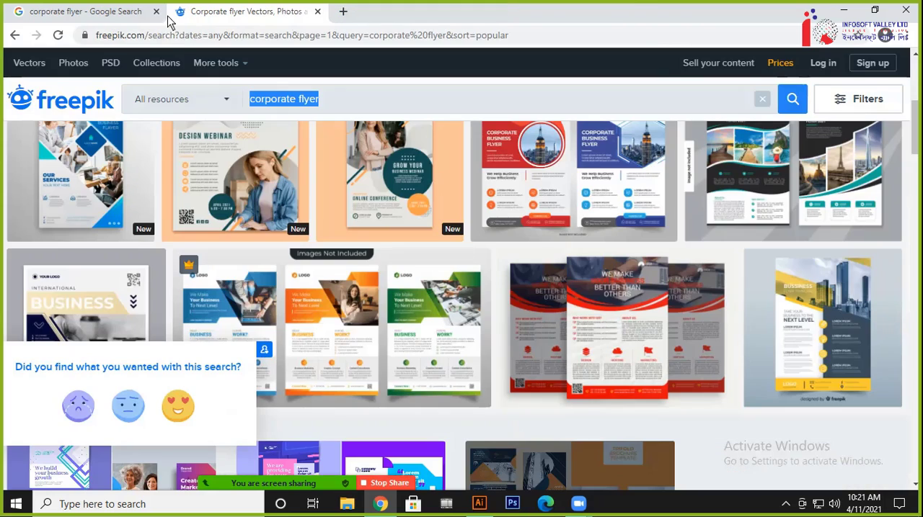
{"action": "left_click", "coordinate": [156, 11]}
{"action": "scroll", "coordinate": [507, 314], "scroll_direction": "up", "scroll_amount": 5}
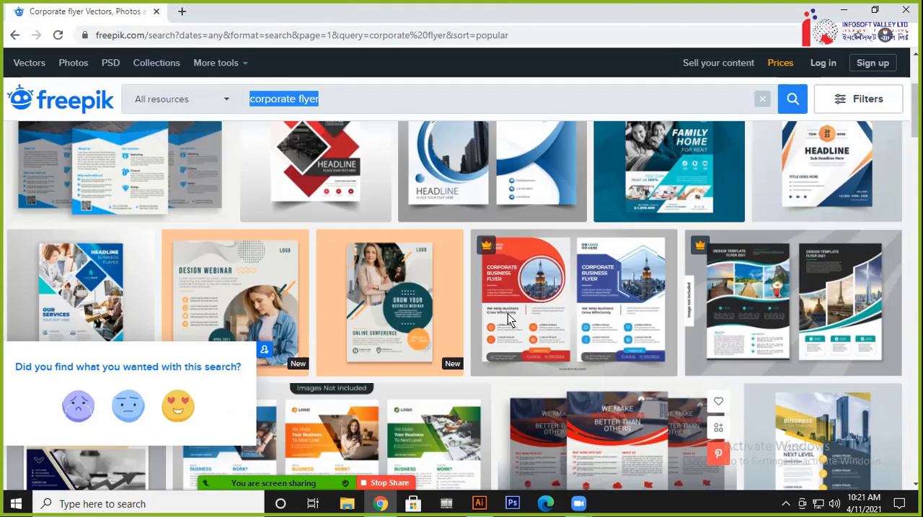
{"action": "scroll", "coordinate": [507, 314], "scroll_direction": "down", "scroll_amount": 2}
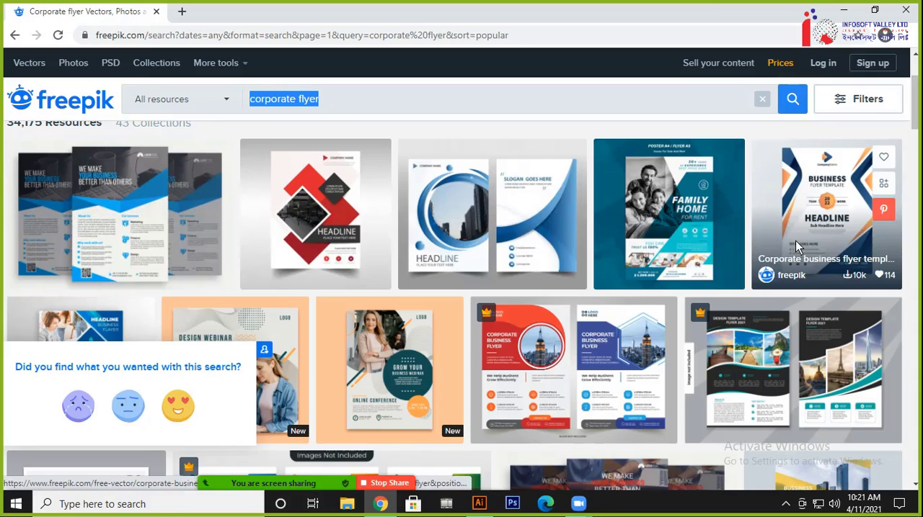
{"action": "scroll", "coordinate": [475, 294], "scroll_direction": "down", "scroll_amount": 2}
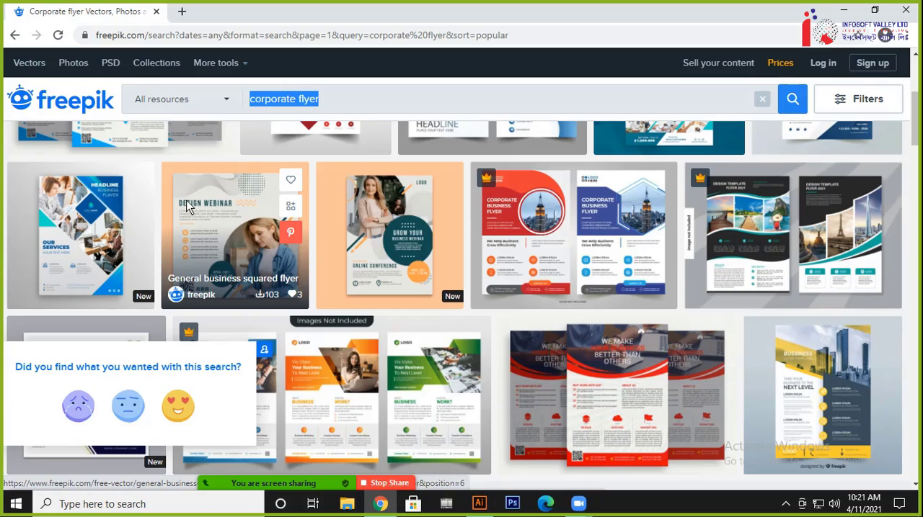
Open the blue and dark "Modern business brochure" template, the first Freepik result, in a new tab and view it
{"action": "scroll", "coordinate": [195, 209], "scroll_direction": "up", "scroll_amount": 3}
{"action": "right_click", "coordinate": [122, 264]}
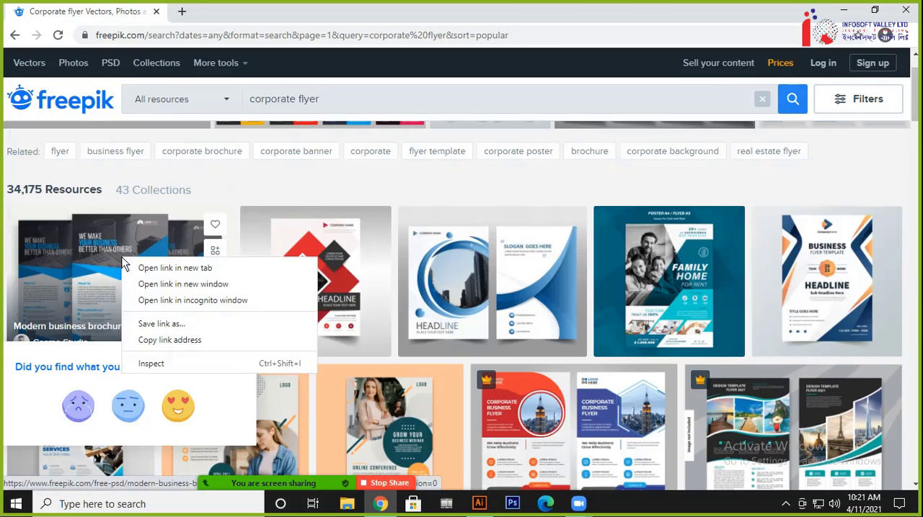
{"action": "left_click", "coordinate": [141, 267]}
{"action": "left_click", "coordinate": [220, 11]}
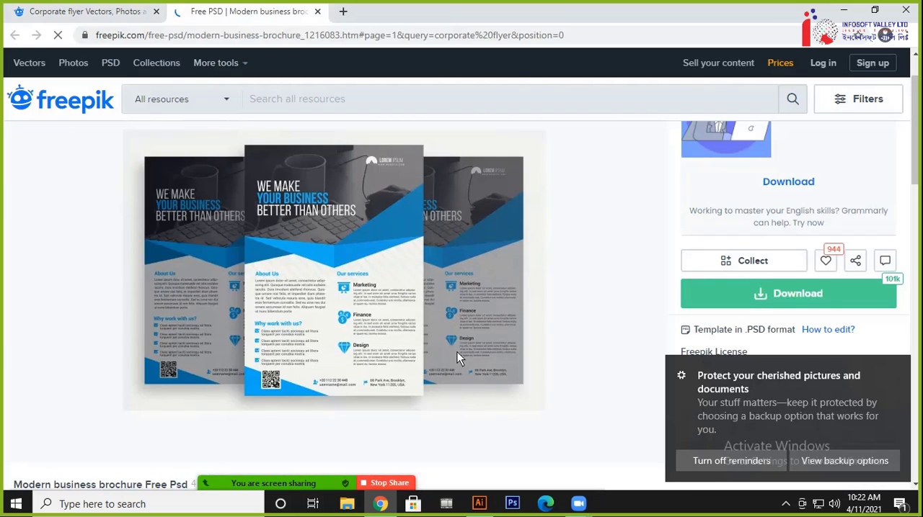
Dismiss the backup reminder notification and check the file format of the "Modern business brochure" template
{"action": "left_click", "coordinate": [896, 369]}
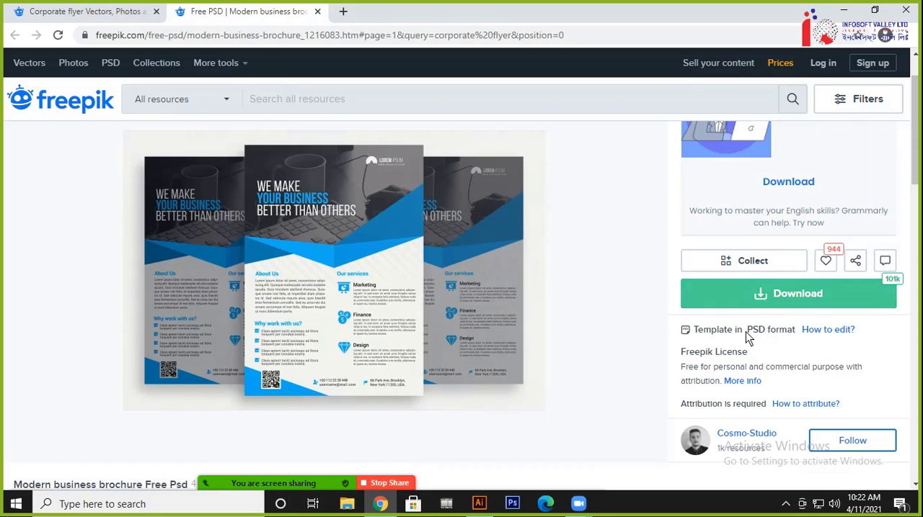
{"action": "left_click_drag", "start_coordinate": [744, 338], "coordinate": [765, 339]}
{"action": "left_click", "coordinate": [757, 336]}
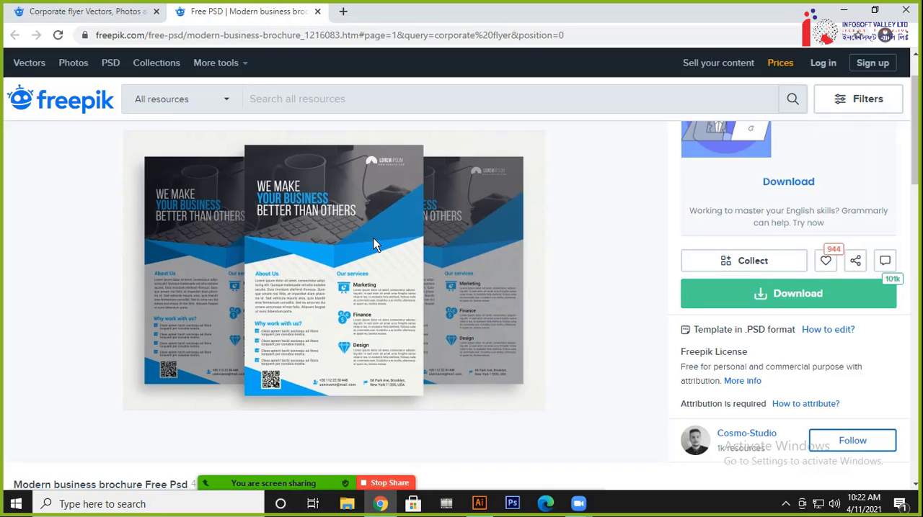
Return to the corporate flyer results and open the yellow and dark gray business flyer template in a new tab
{"action": "left_click", "coordinate": [87, 11]}
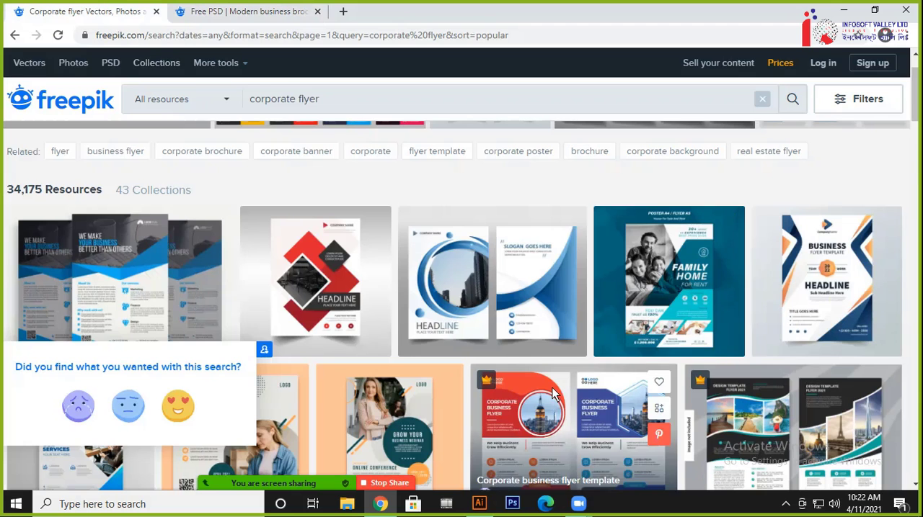
{"action": "scroll", "coordinate": [609, 395], "scroll_direction": "down", "scroll_amount": 8}
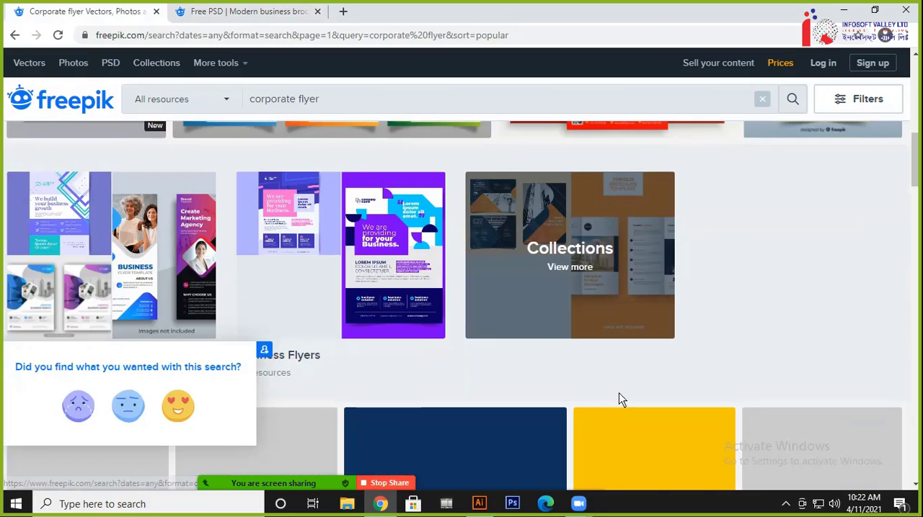
{"action": "scroll", "coordinate": [574, 315], "scroll_direction": "up", "scroll_amount": 4}
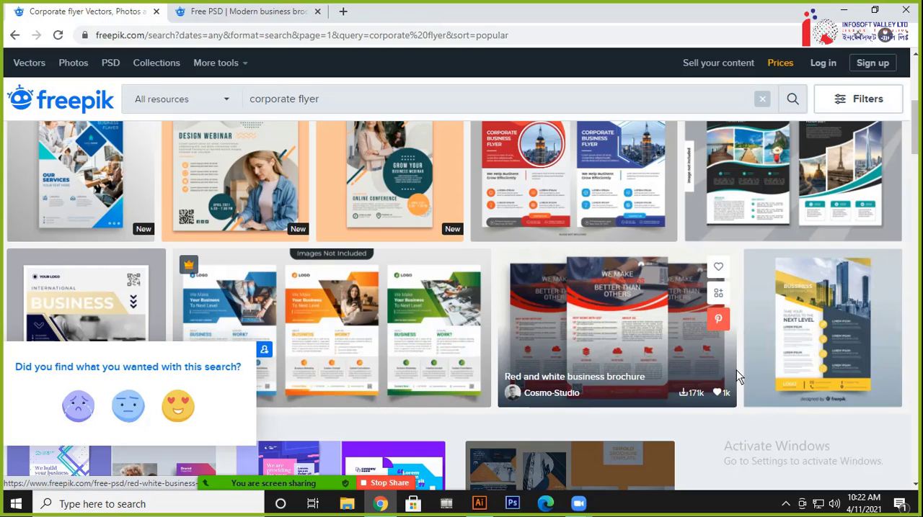
{"action": "right_click", "coordinate": [806, 327]}
{"action": "left_click", "coordinate": [771, 333]}
Open the "Grow Your Business Webinar" flyer from the results in another new tab
{"action": "scroll", "coordinate": [647, 317], "scroll_direction": "up", "scroll_amount": 3}
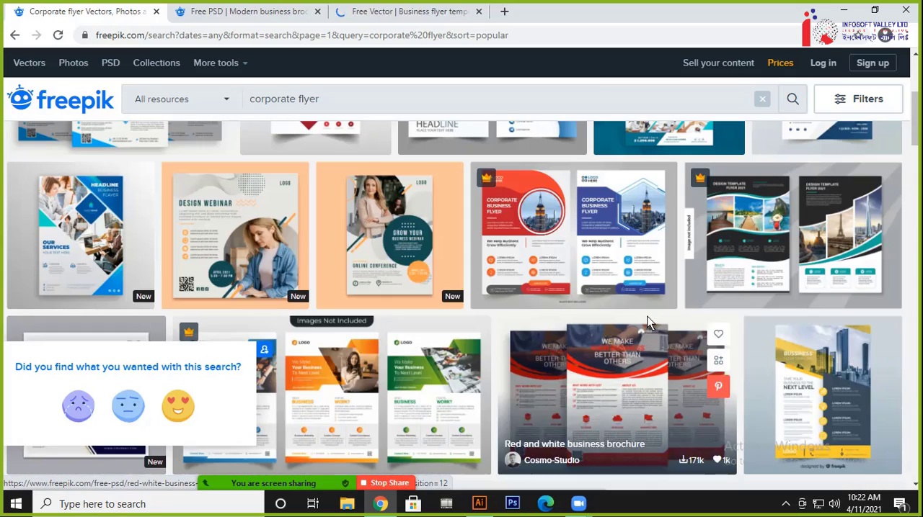
{"action": "right_click", "coordinate": [405, 244]}
{"action": "left_click", "coordinate": [418, 252]}
{"action": "scroll", "coordinate": [677, 313], "scroll_direction": "down", "scroll_amount": 1}
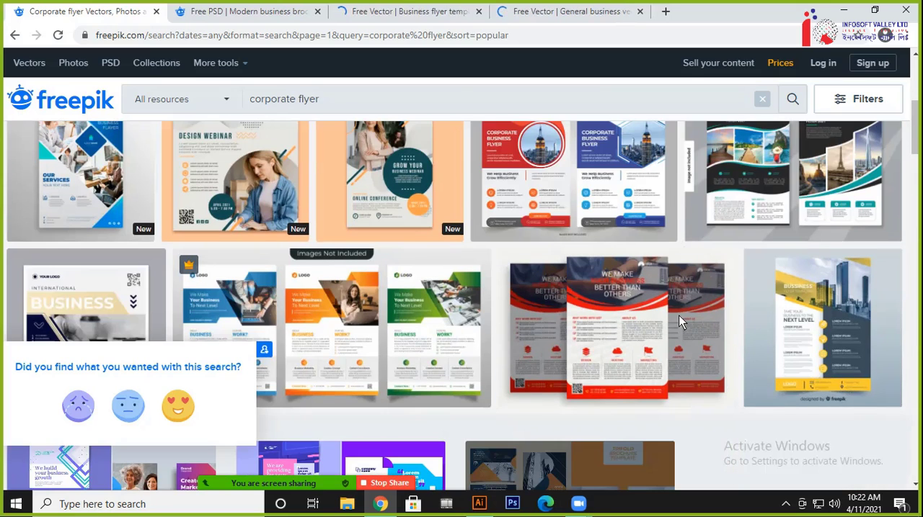
Save the yellow business flyer template image as a JPEG in a new Desktop folder named "Corporate Flyer"
{"action": "left_click", "coordinate": [414, 11]}
{"action": "scroll", "coordinate": [505, 259], "scroll_direction": "down", "scroll_amount": 1}
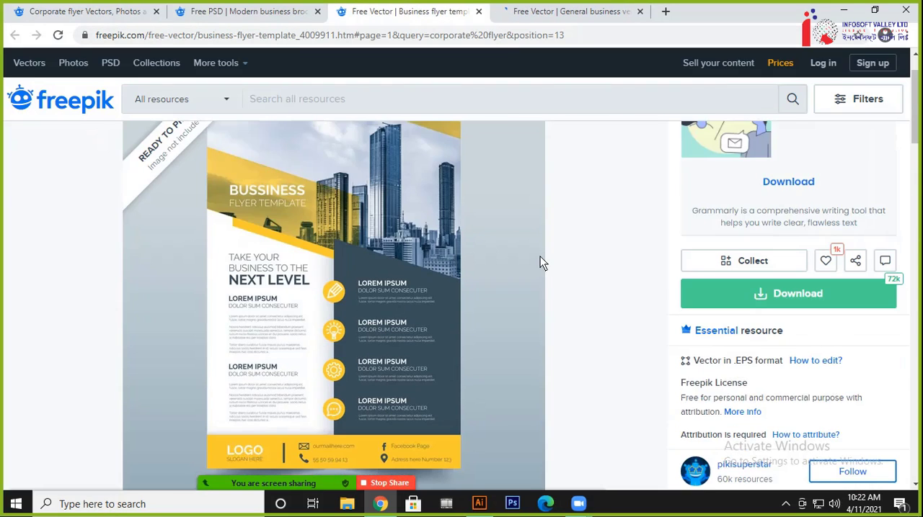
{"action": "right_click", "coordinate": [387, 216]}
{"action": "left_click", "coordinate": [405, 238]}
{"action": "left_click", "coordinate": [58, 106]}
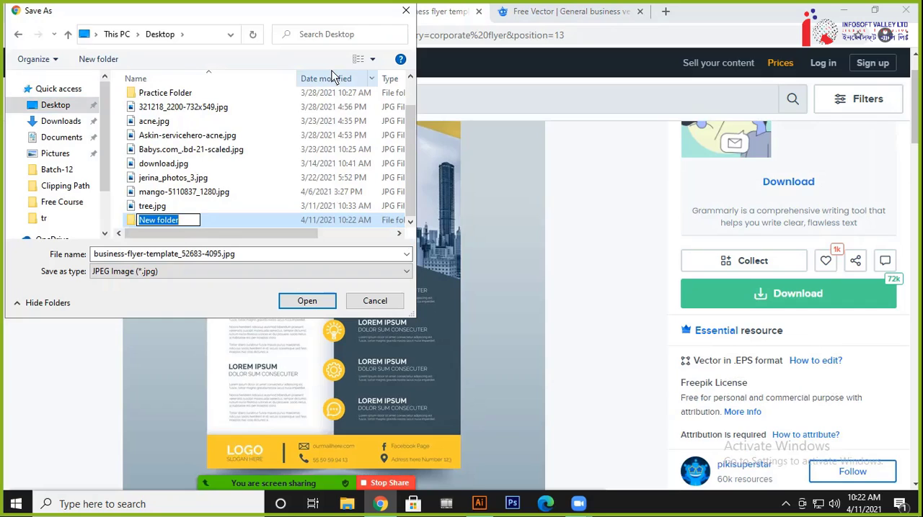
{"action": "type", "text": "Corpor"}
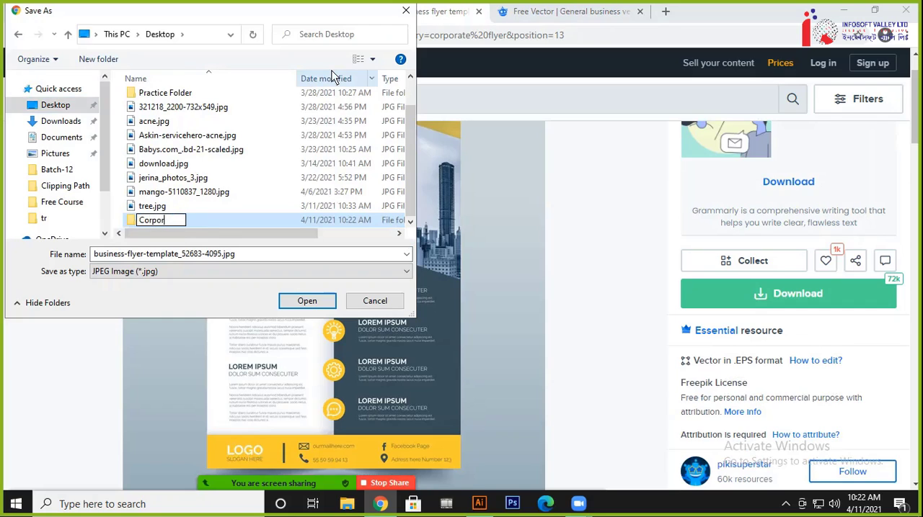
{"action": "type", "text": "ate Flyer"}
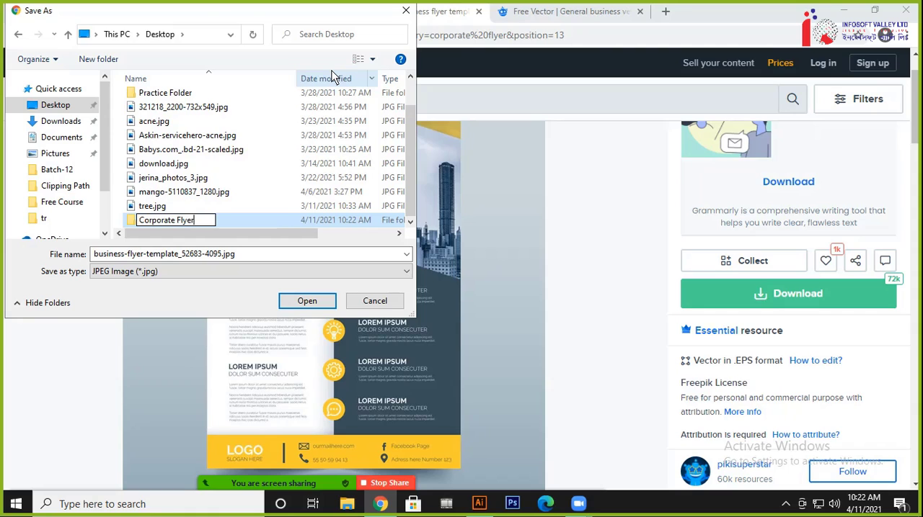
{"action": "key", "text": "Return"}
{"action": "key", "text": "Return"}
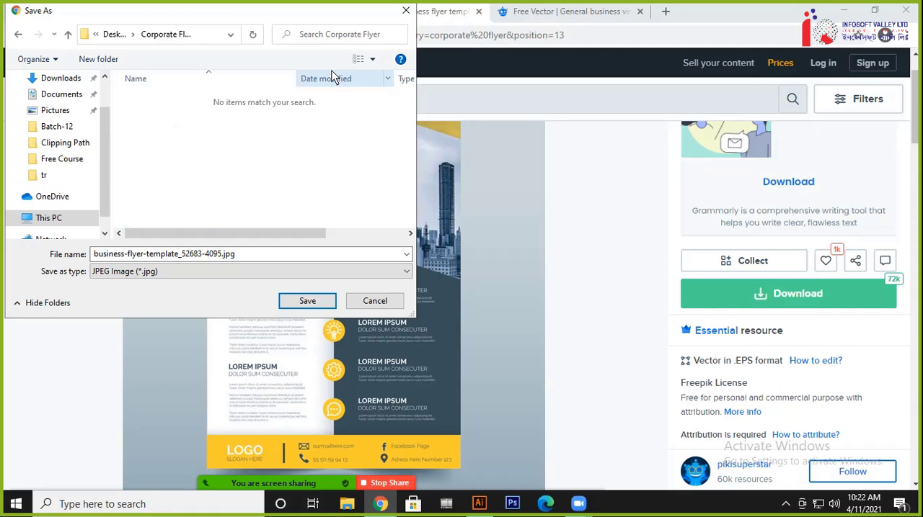
{"action": "left_click", "coordinate": [301, 302]}
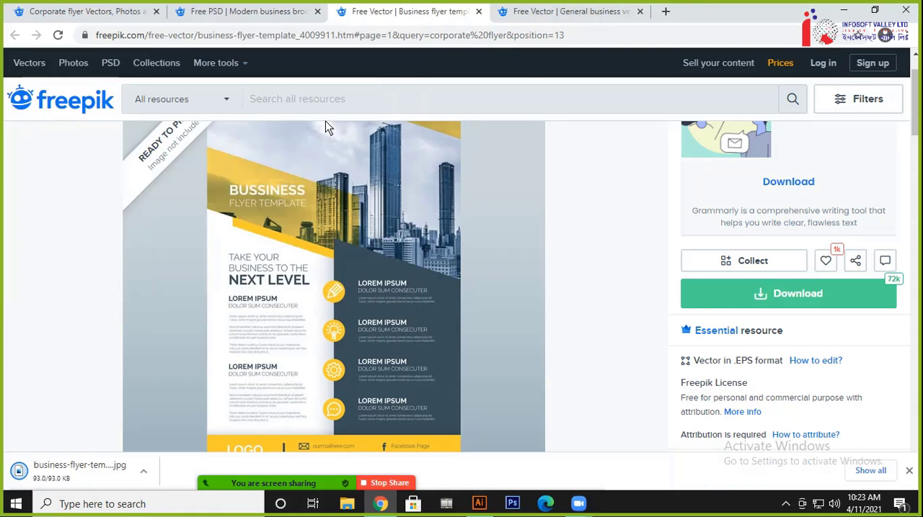
Save the "Grow Your Business Webinar" flyer image in the same Corporate Flyer folder
{"action": "left_click", "coordinate": [544, 18]}
{"action": "scroll", "coordinate": [360, 302], "scroll_direction": "down", "scroll_amount": 2}
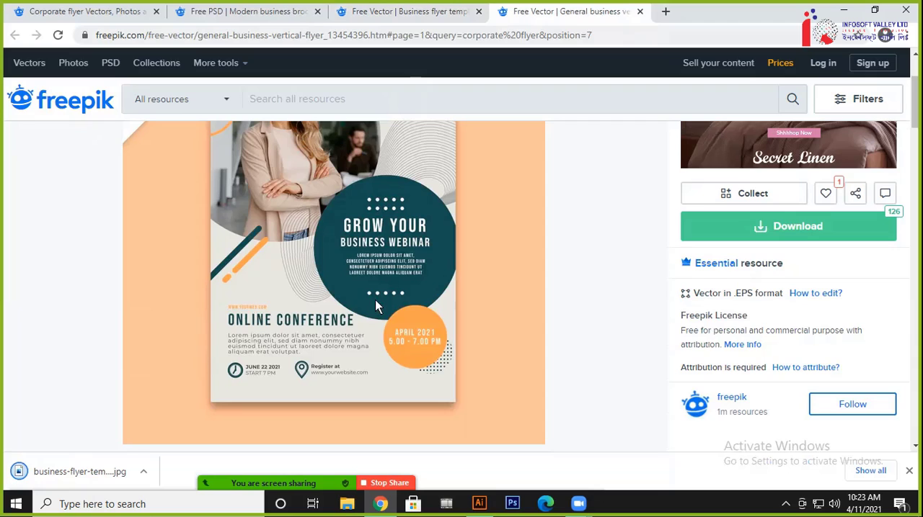
{"action": "right_click", "coordinate": [340, 231]}
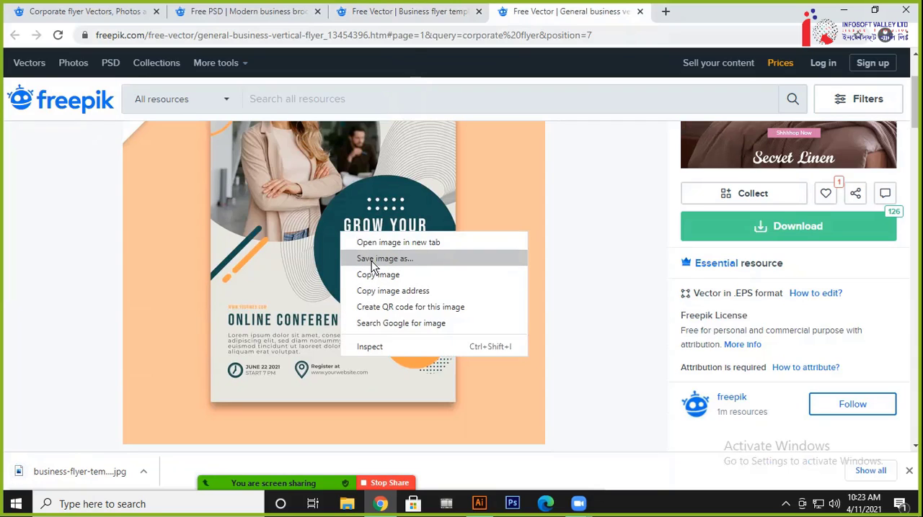
{"action": "left_click", "coordinate": [371, 262]}
{"action": "left_click", "coordinate": [278, 298]}
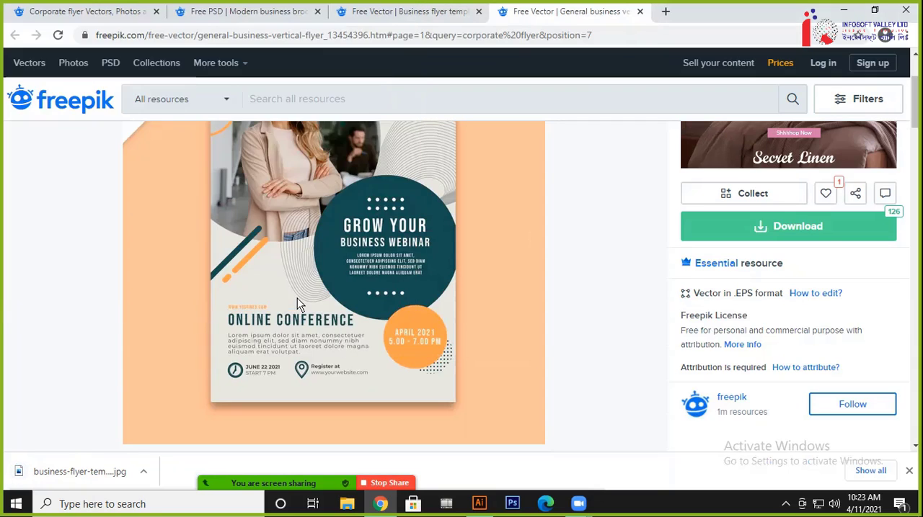
Compare the layouts of the webinar flyer, the blue business brochure and the yellow business flyer
{"action": "scroll", "coordinate": [330, 258], "scroll_direction": "up", "scroll_amount": 1}
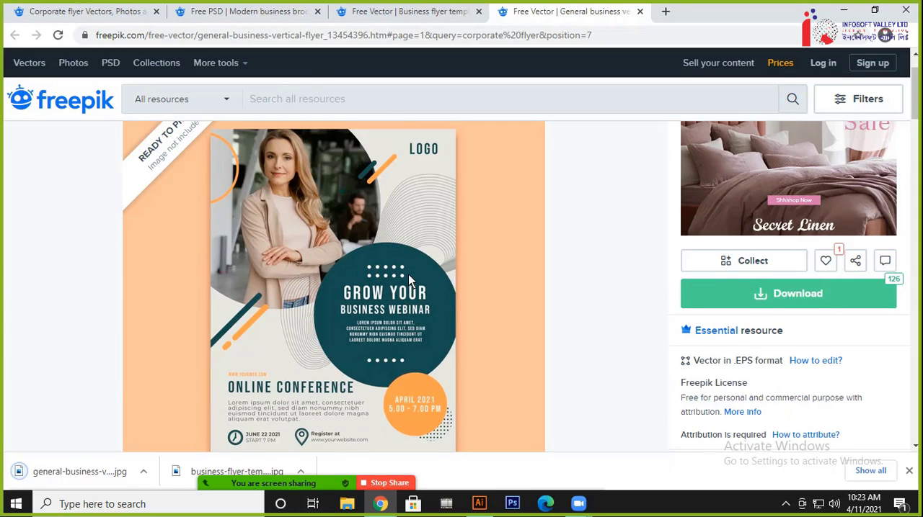
{"action": "scroll", "coordinate": [408, 274], "scroll_direction": "up", "scroll_amount": 1}
{"action": "left_click", "coordinate": [246, 10]}
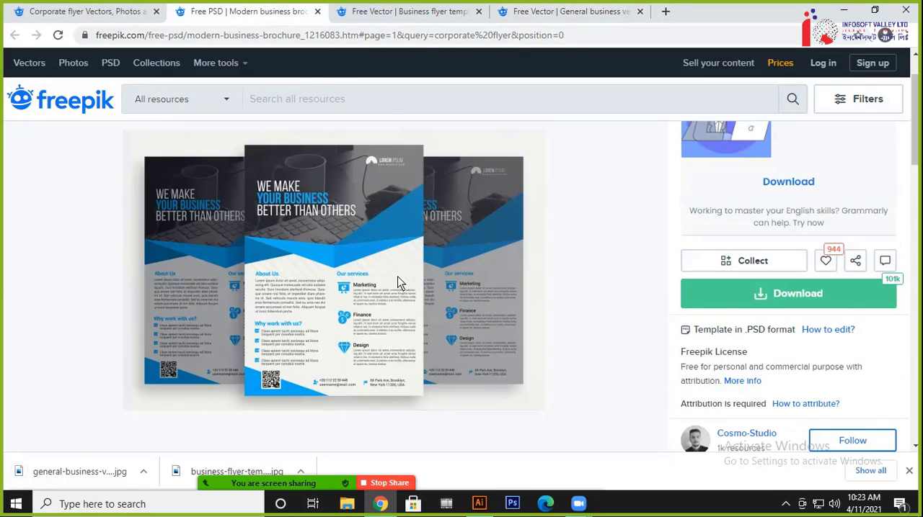
{"action": "scroll", "coordinate": [421, 287], "scroll_direction": "down", "scroll_amount": 1}
{"action": "scroll", "coordinate": [409, 277], "scroll_direction": "up", "scroll_amount": 2}
{"action": "left_click", "coordinate": [407, 11]}
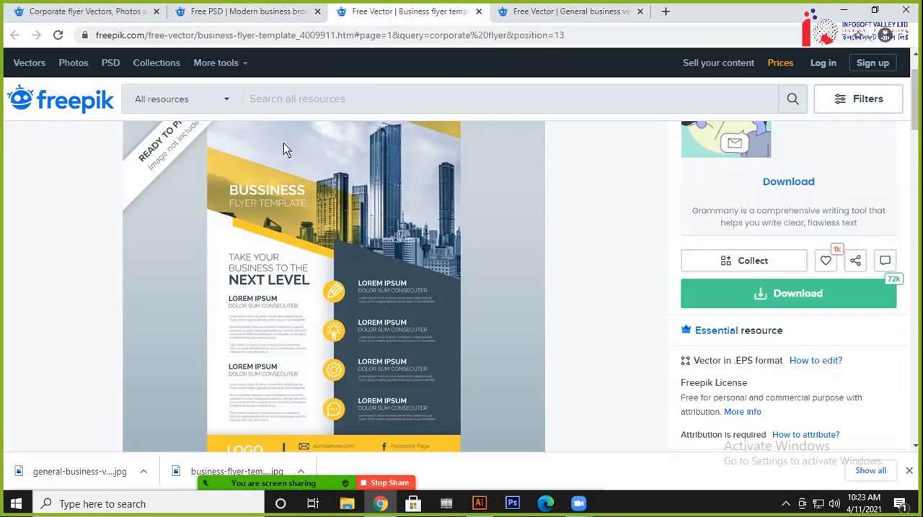
{"action": "scroll", "coordinate": [461, 353], "scroll_direction": "down", "scroll_amount": 1}
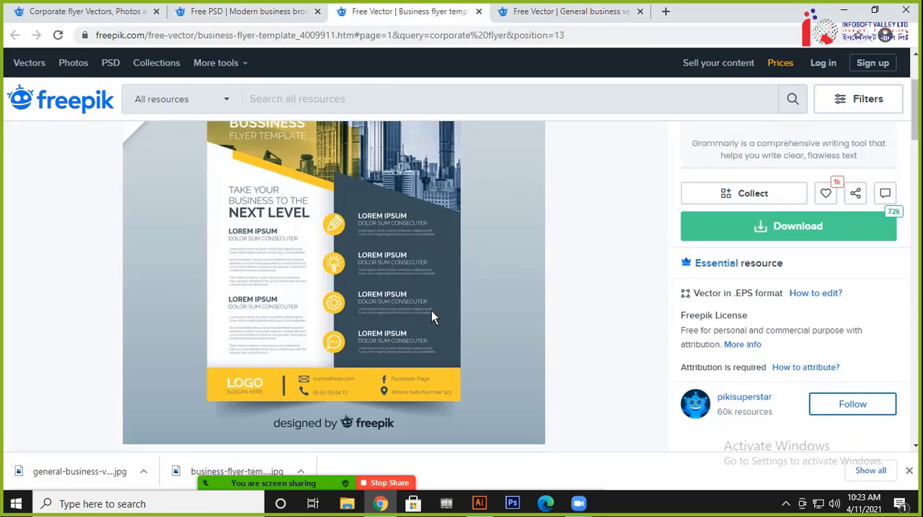
{"action": "scroll", "coordinate": [359, 303], "scroll_direction": "up", "scroll_amount": 1}
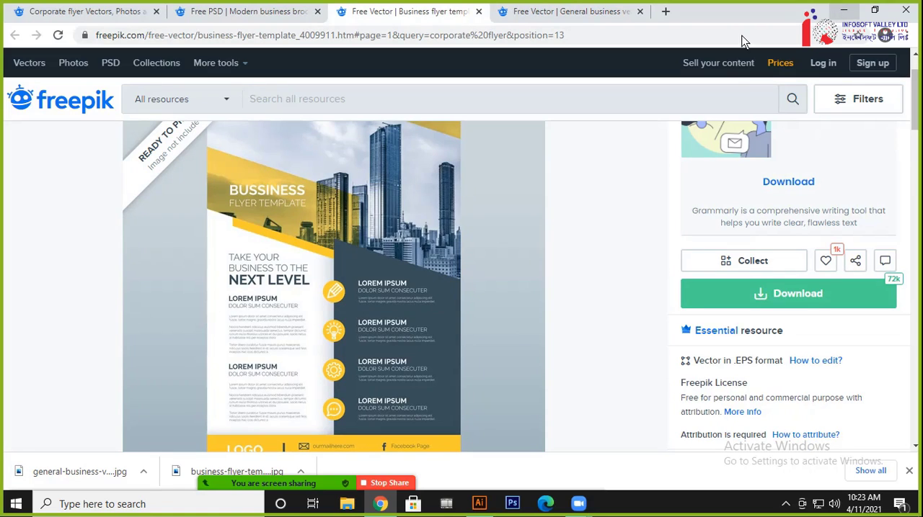
{"action": "scroll", "coordinate": [389, 288], "scroll_direction": "down", "scroll_amount": 1}
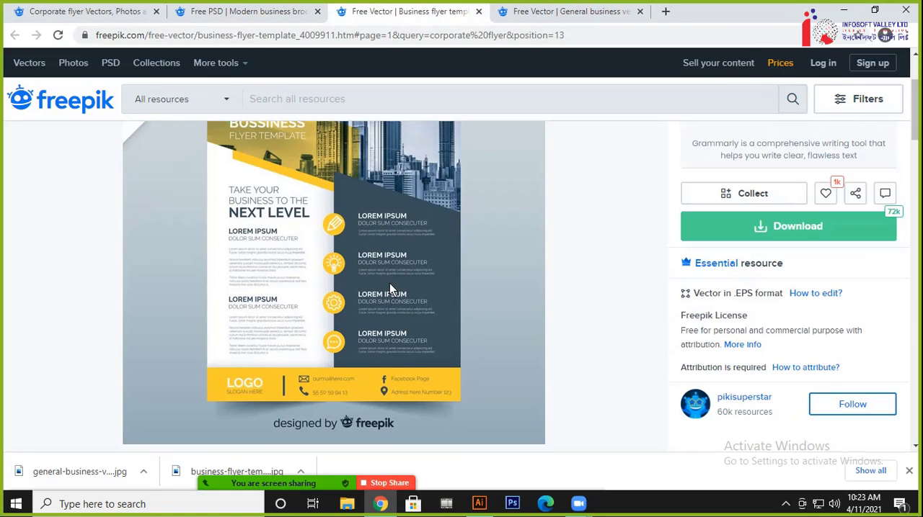
Switch to Illustrator and start a new document with the Print profile, Letter size and inches as units
{"action": "left_click", "coordinate": [479, 504]}
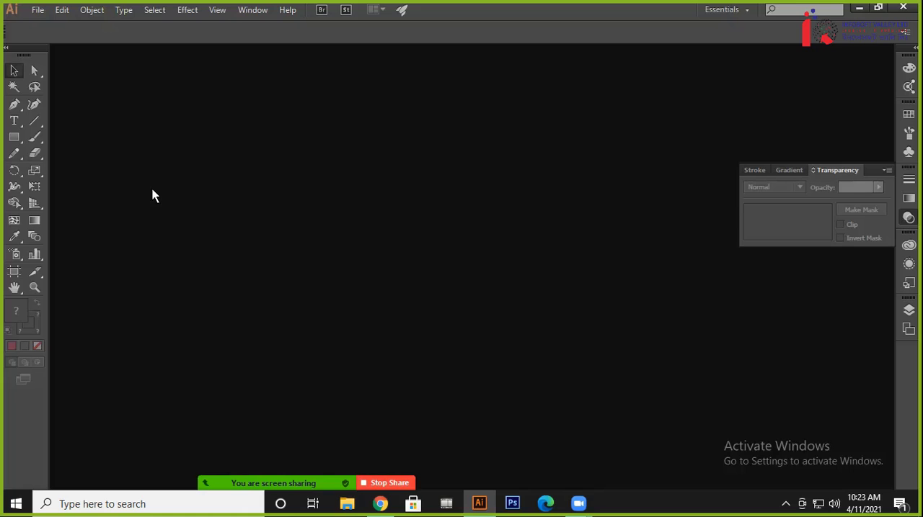
{"action": "left_click", "coordinate": [37, 10]}
{"action": "left_click", "coordinate": [60, 26]}
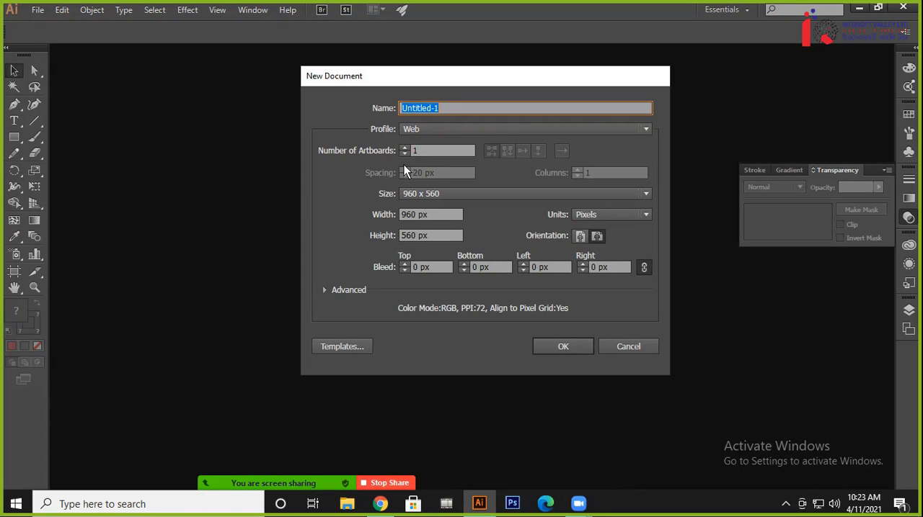
{"action": "left_click", "coordinate": [452, 131]}
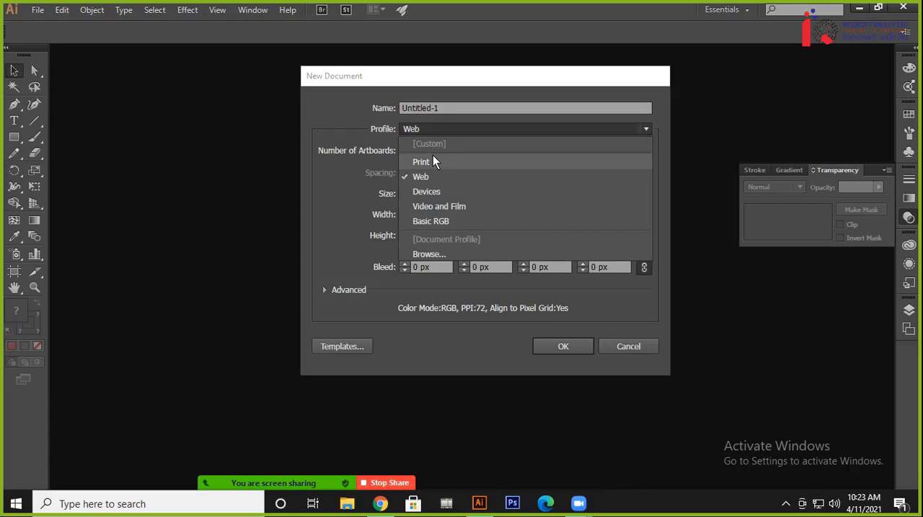
{"action": "left_click", "coordinate": [432, 159]}
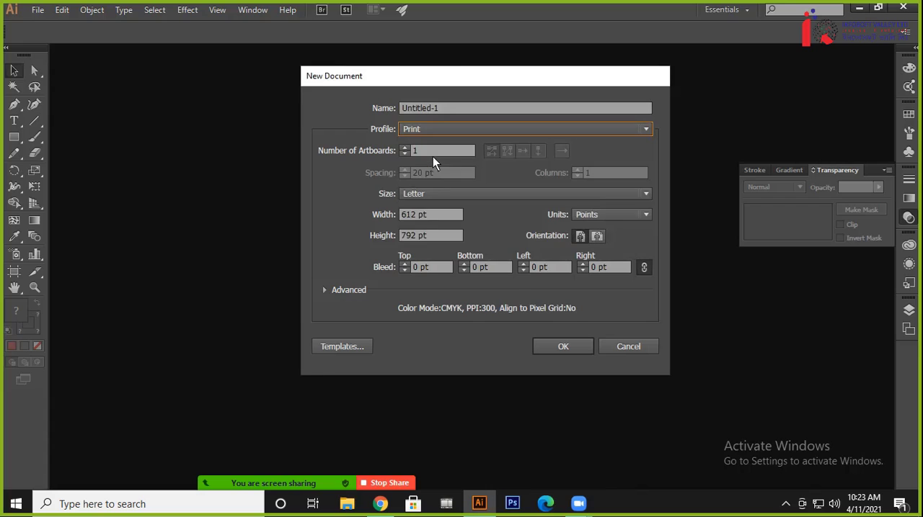
{"action": "left_click", "coordinate": [429, 195]}
{"action": "left_click", "coordinate": [425, 229]}
{"action": "left_click", "coordinate": [610, 216]}
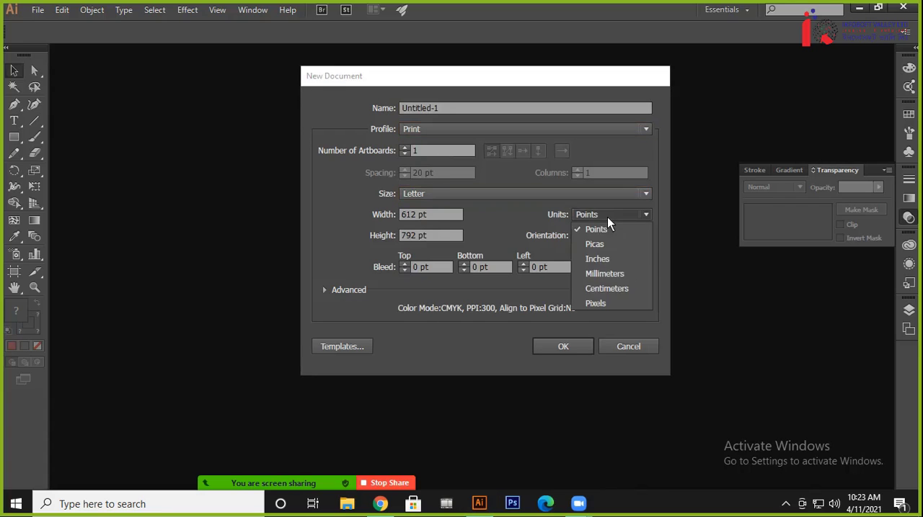
{"action": "left_click", "coordinate": [598, 258]}
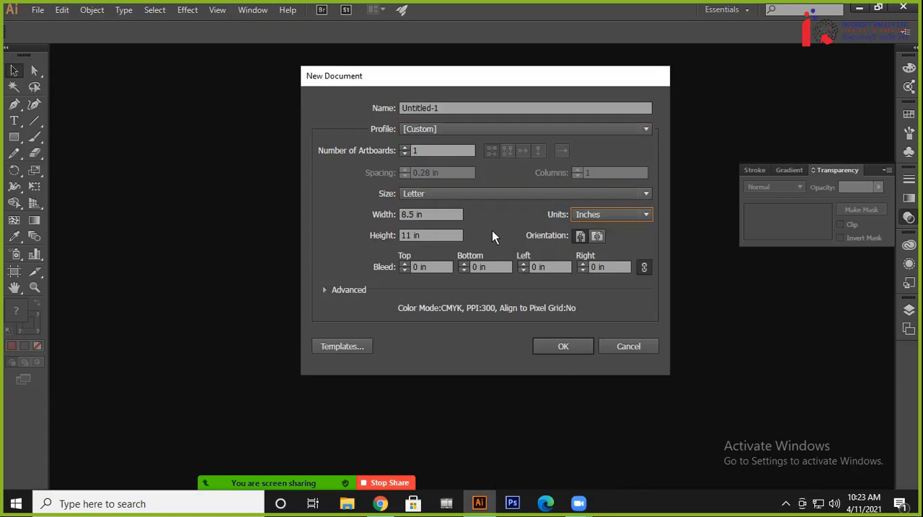
Set the bleed to 0.5 in on all four sides and create the document
{"action": "left_click", "coordinate": [405, 263]}
{"action": "left_click", "coordinate": [405, 264]}
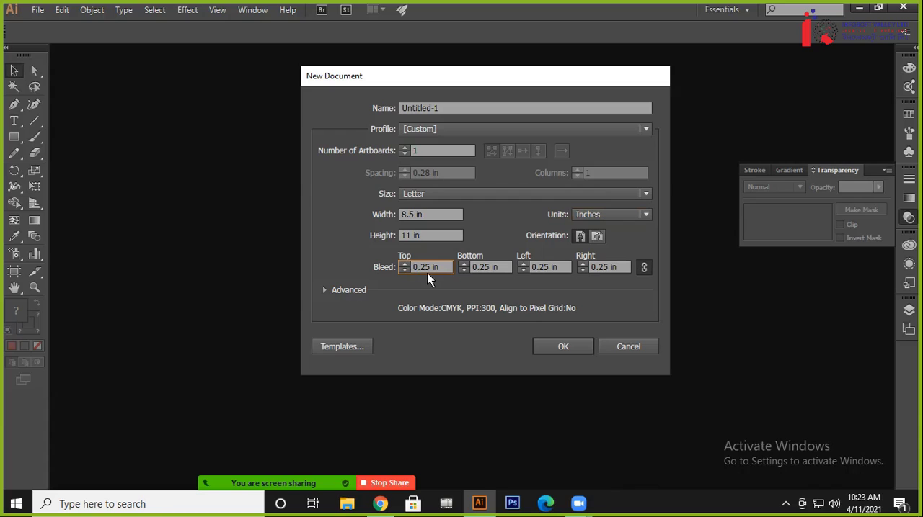
{"action": "left_click", "coordinate": [405, 264]}
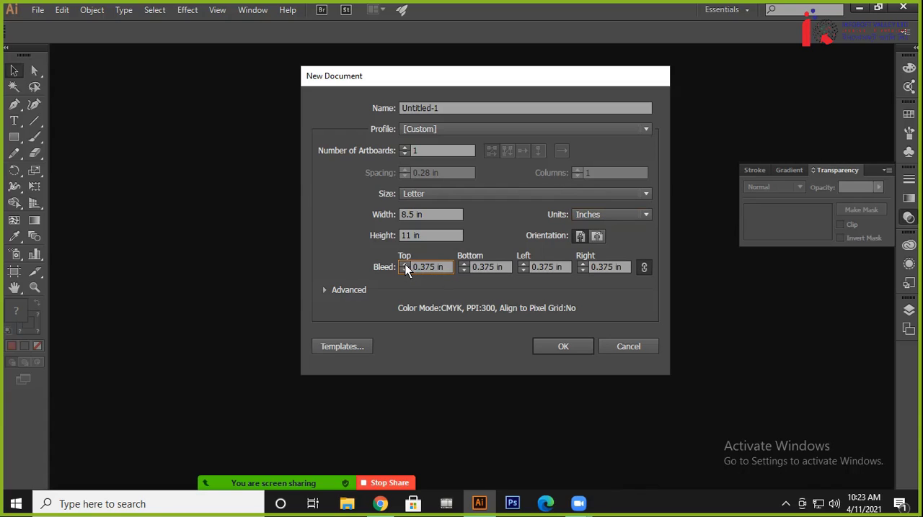
{"action": "left_click", "coordinate": [405, 264]}
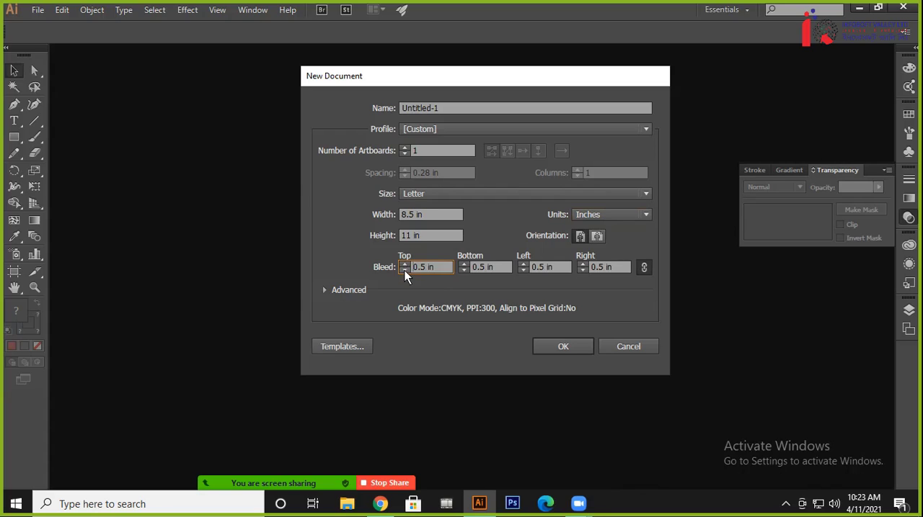
{"action": "left_click", "coordinate": [405, 271]}
{"action": "left_click", "coordinate": [405, 271]}
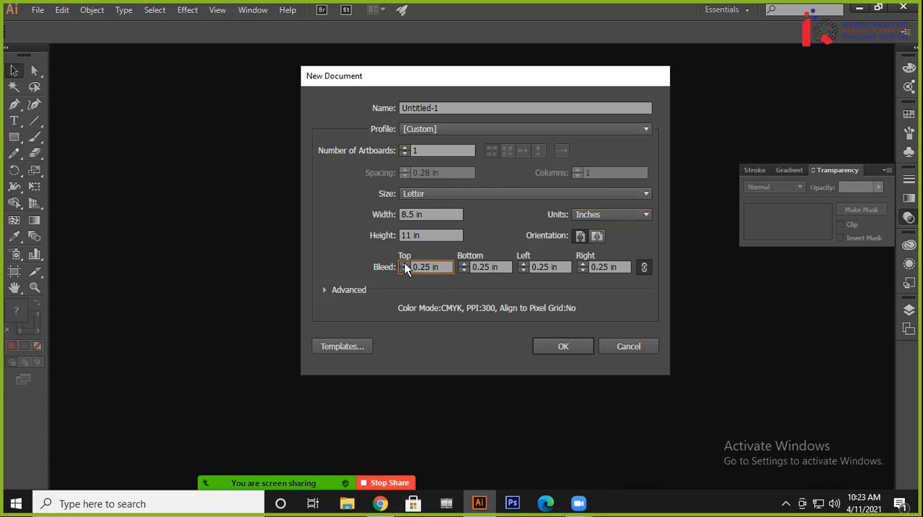
{"action": "left_click", "coordinate": [406, 271]}
{"action": "left_click", "coordinate": [577, 345]}
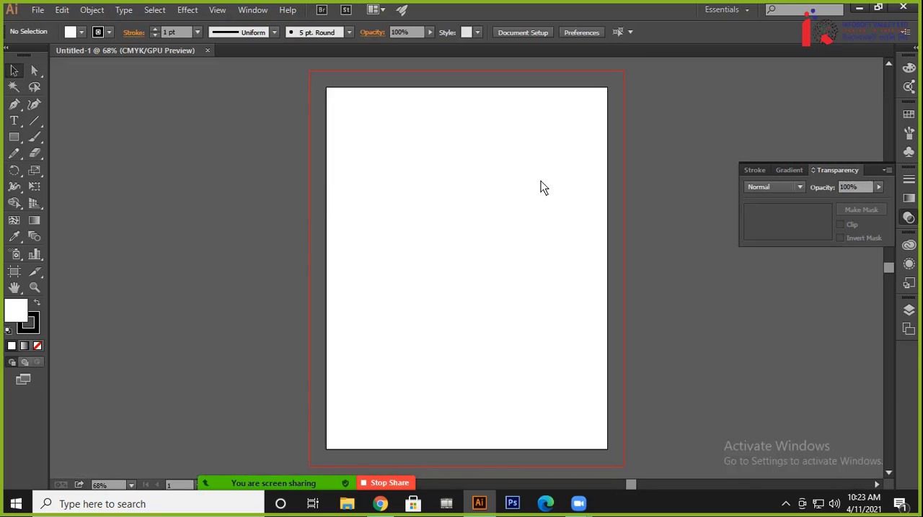
Create a second Letter-size document in inches with the bleed set to 0.25 in on all four sides
{"action": "left_click", "coordinate": [38, 10]}
{"action": "key", "text": "Escape"}
{"action": "key", "text": "ctrl+n"}
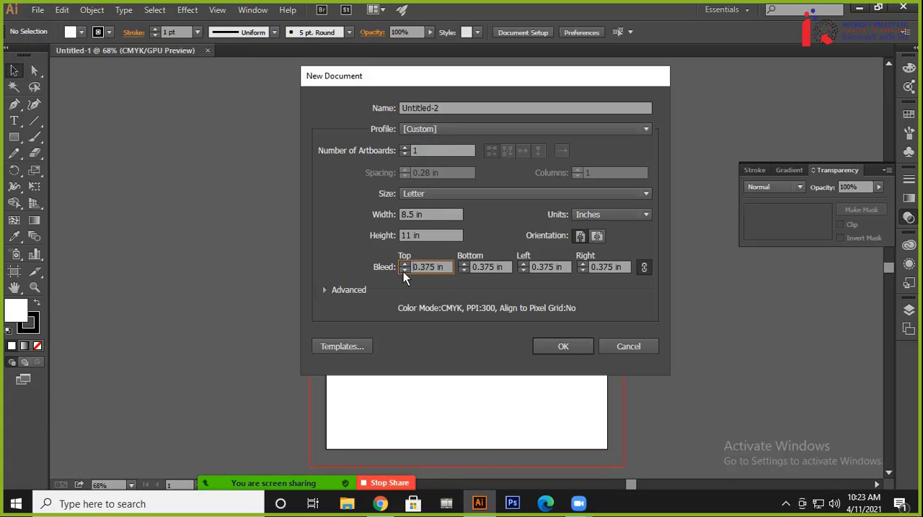
{"action": "left_click", "coordinate": [402, 272]}
{"action": "left_click", "coordinate": [565, 346]}
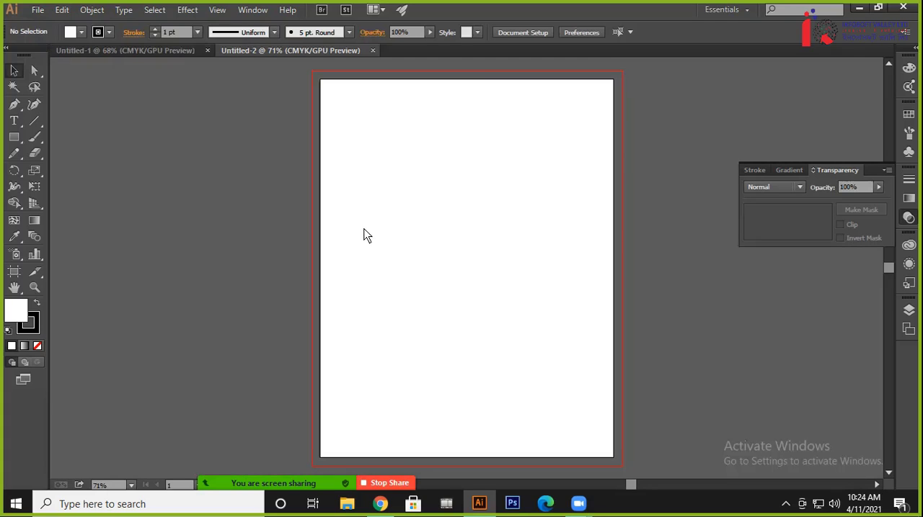
Close the first document with the 0.5 in bleed and keep the 0.25 in bleed document open
{"action": "left_click", "coordinate": [159, 51]}
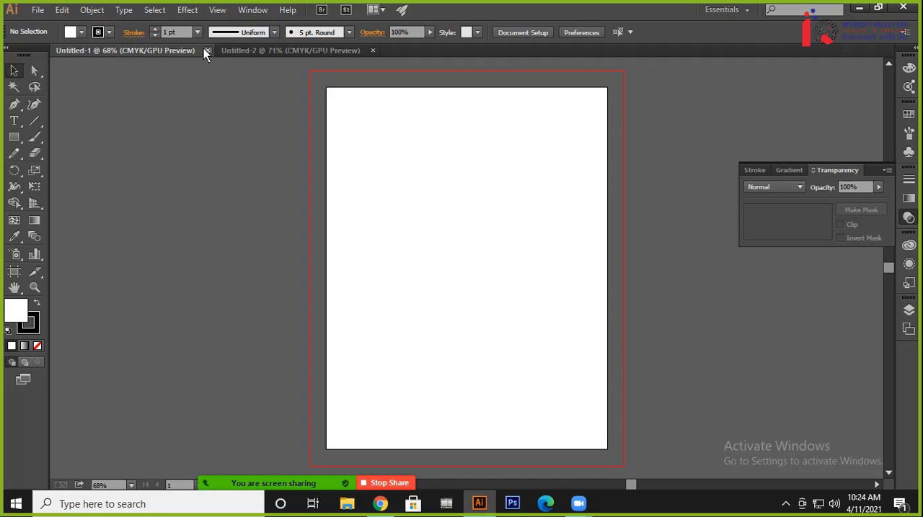
{"action": "left_click", "coordinate": [208, 51]}
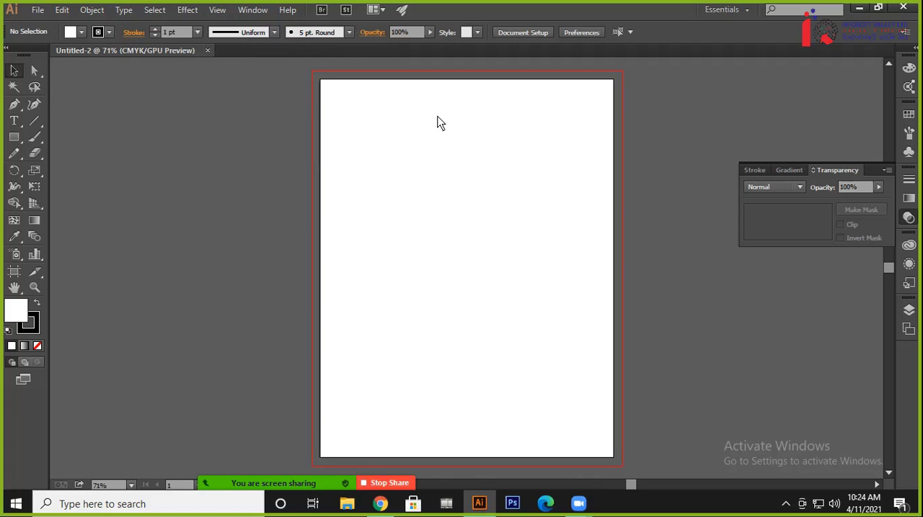
{"action": "key", "text": "ctrl+plus"}
{"action": "key", "text": "ctrl+plus"}
{"action": "key", "text": "ctrl+minus"}
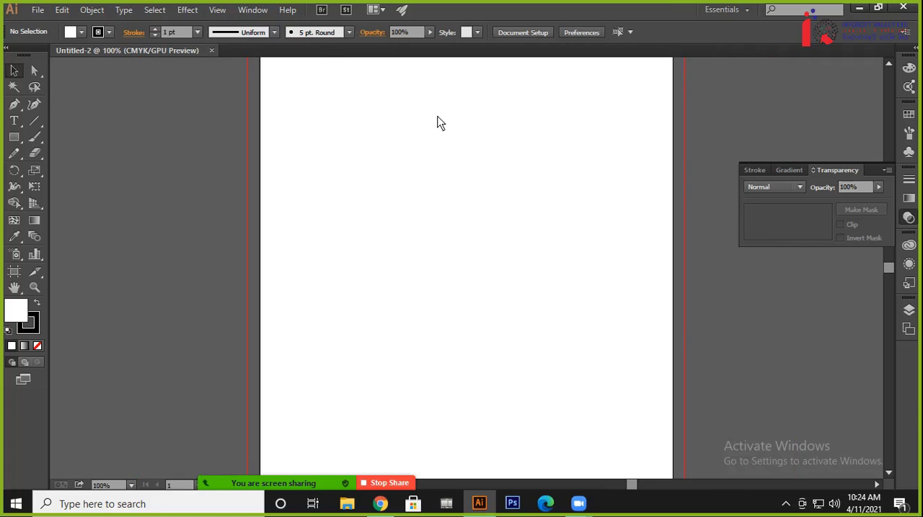
{"action": "key", "text": "ctrl+minus"}
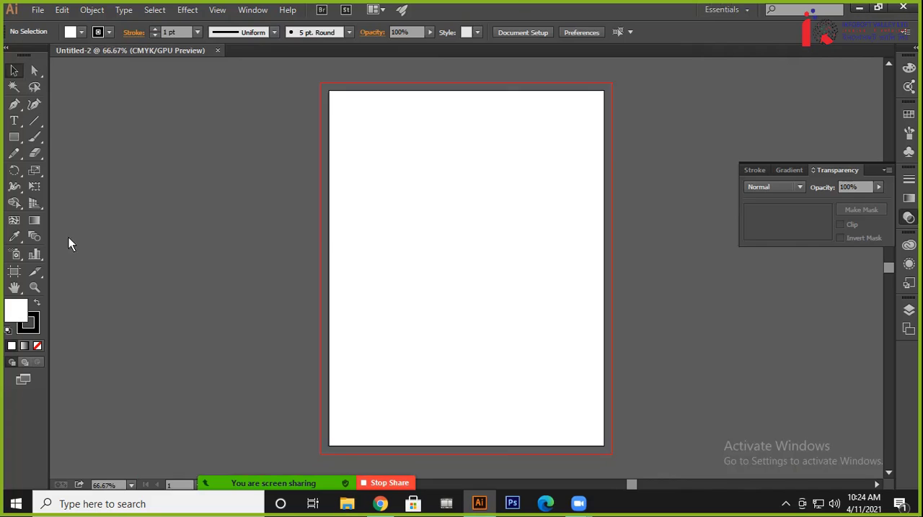
Try placing the general-business-vertical-flyer image from the Desktop's Corporate Flyer folder, and delete it from the document
{"action": "key", "text": "ctrl+shift+p"}
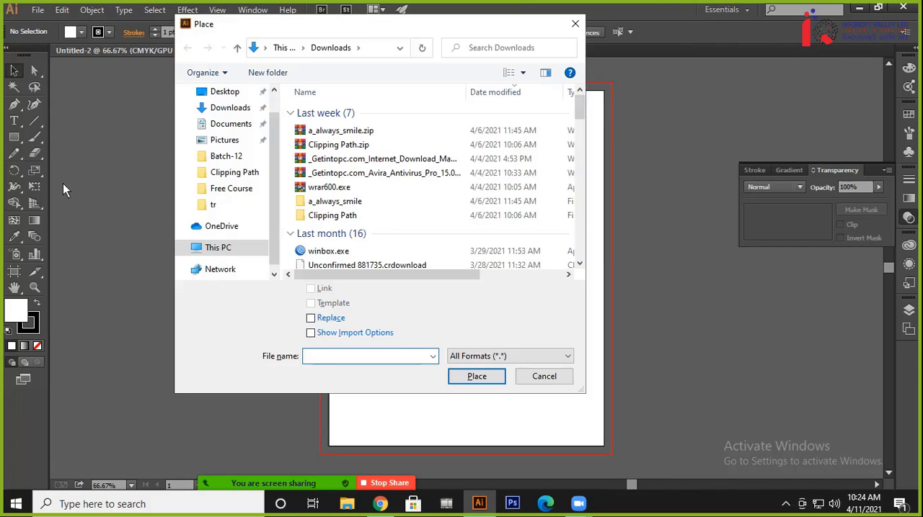
{"action": "left_click", "coordinate": [317, 216]}
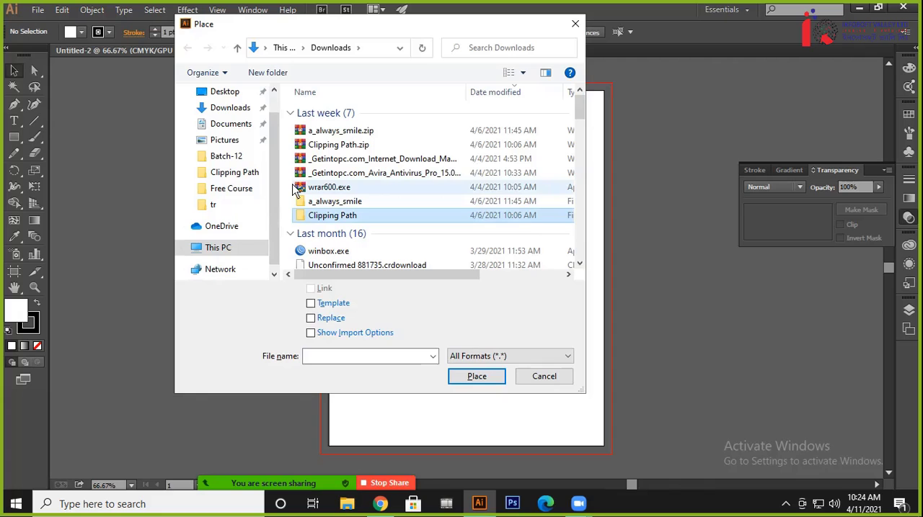
{"action": "left_click", "coordinate": [223, 95]}
{"action": "left_click", "coordinate": [328, 128]}
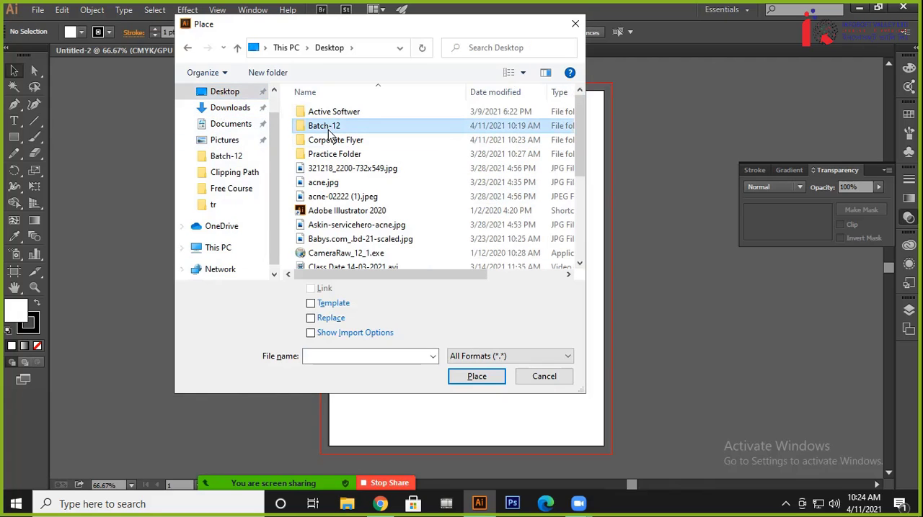
{"action": "double_click", "coordinate": [329, 135]}
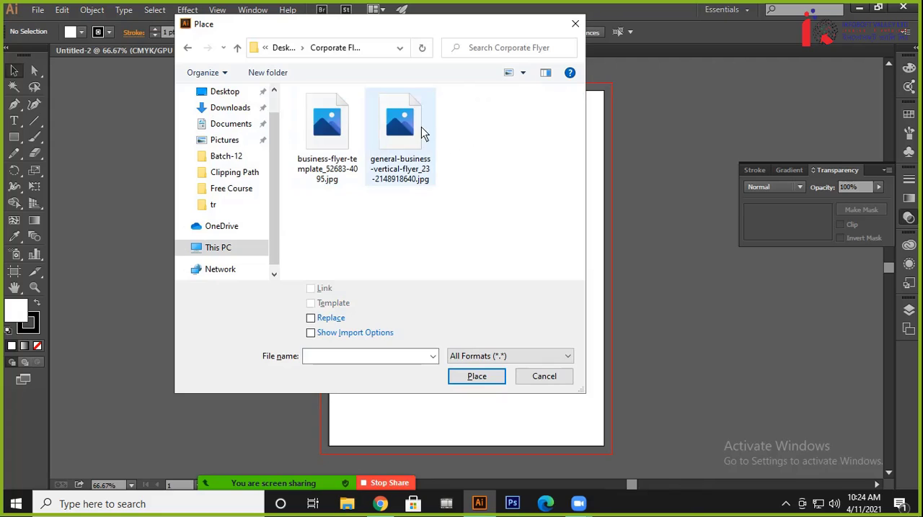
{"action": "double_click", "coordinate": [412, 128]}
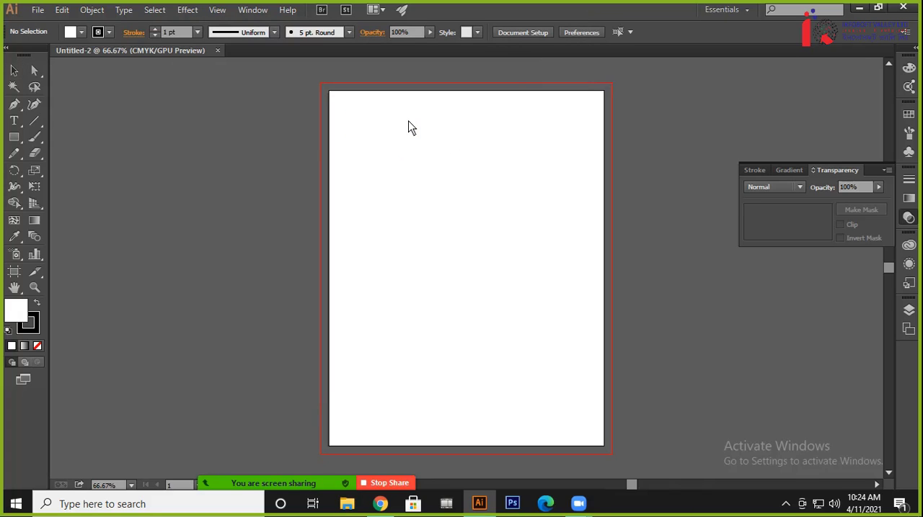
{"action": "left_click_drag", "start_coordinate": [409, 125], "coordinate": [665, 374]}
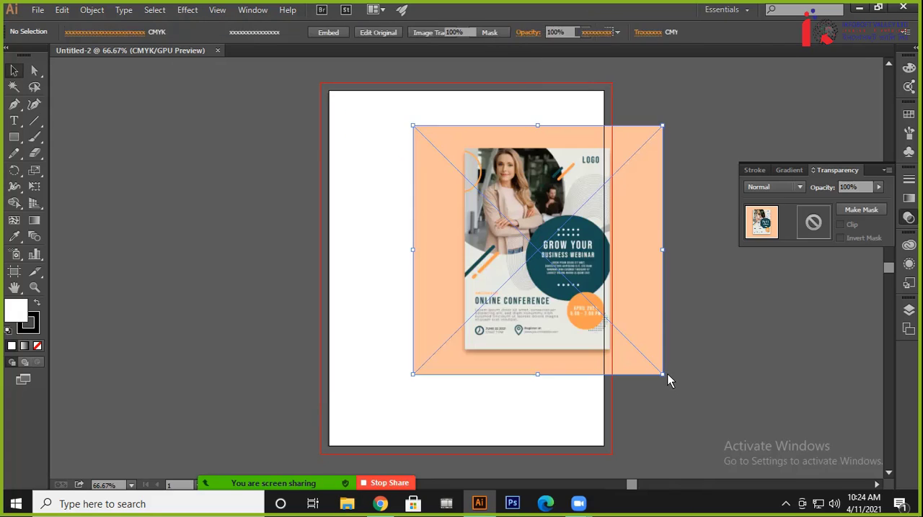
{"action": "key", "text": "Delete"}
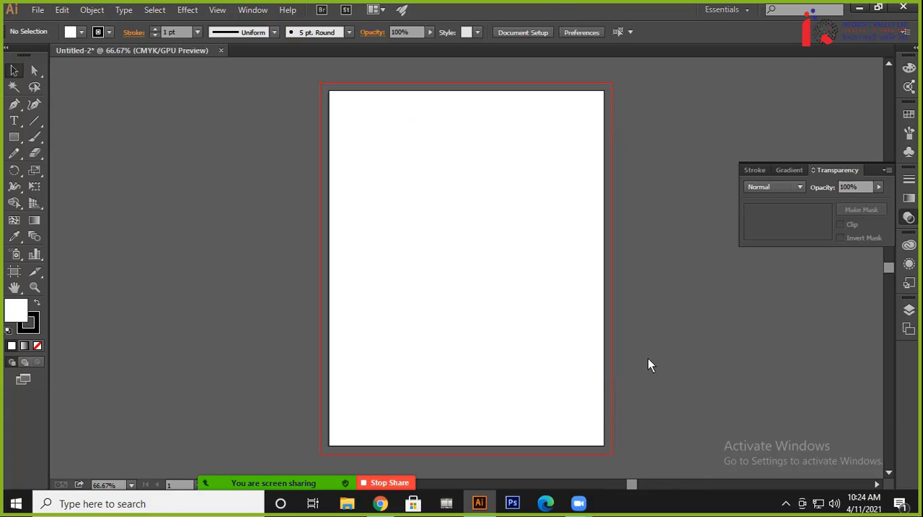
Place the business-flyer-template image from the Corporate Flyer folder, shift it over the artboard's left edge and embed it
{"action": "key", "text": "ctrl+shift+p"}
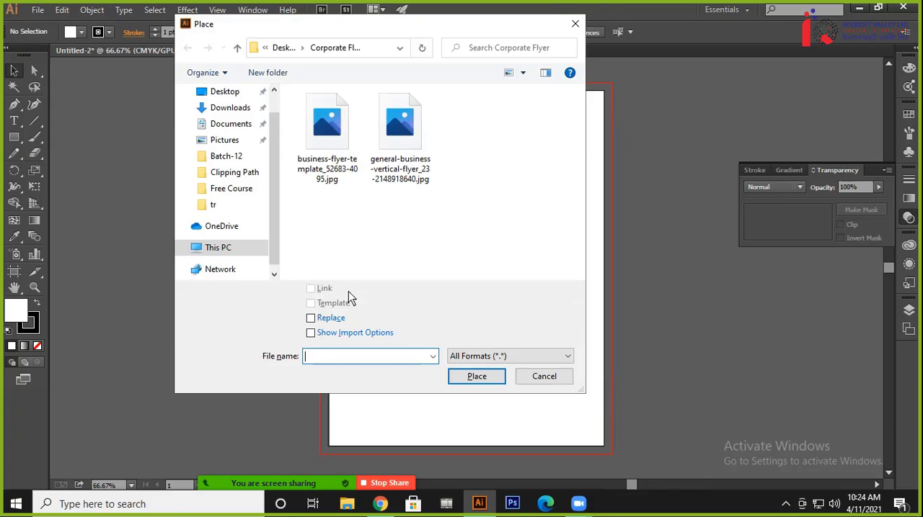
{"action": "double_click", "coordinate": [325, 126]}
{"action": "left_click_drag", "start_coordinate": [295, 114], "coordinate": [634, 353]}
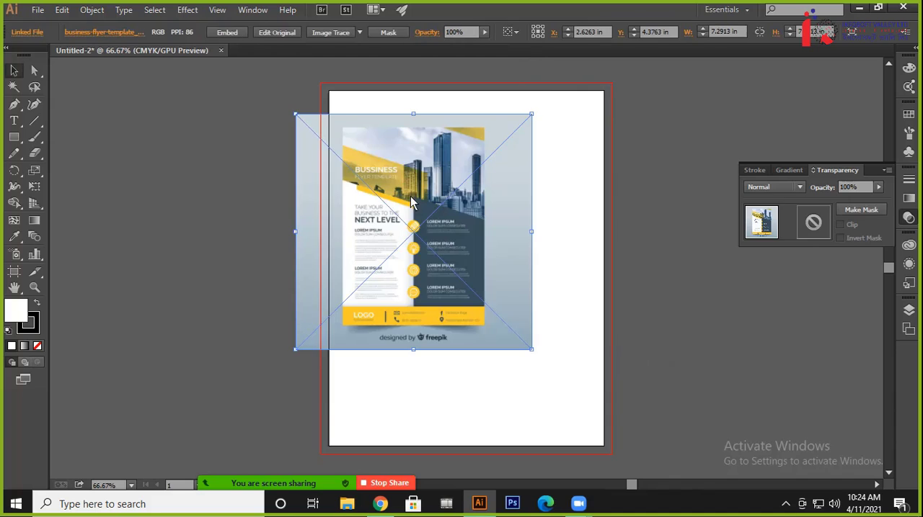
{"action": "left_click_drag", "start_coordinate": [393, 212], "coordinate": [228, 261]}
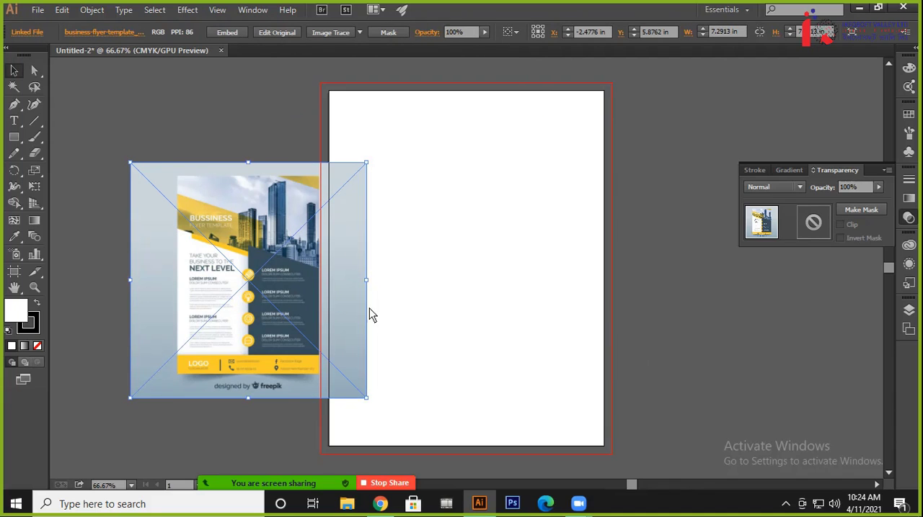
{"action": "left_click", "coordinate": [227, 33]}
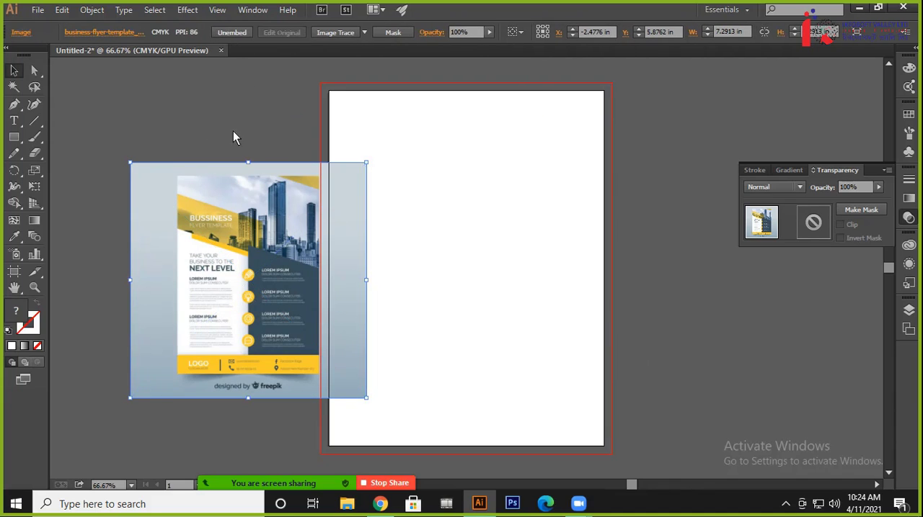
{"action": "left_click_drag", "start_coordinate": [253, 273], "coordinate": [456, 305]}
{"action": "left_click", "coordinate": [373, 210]}
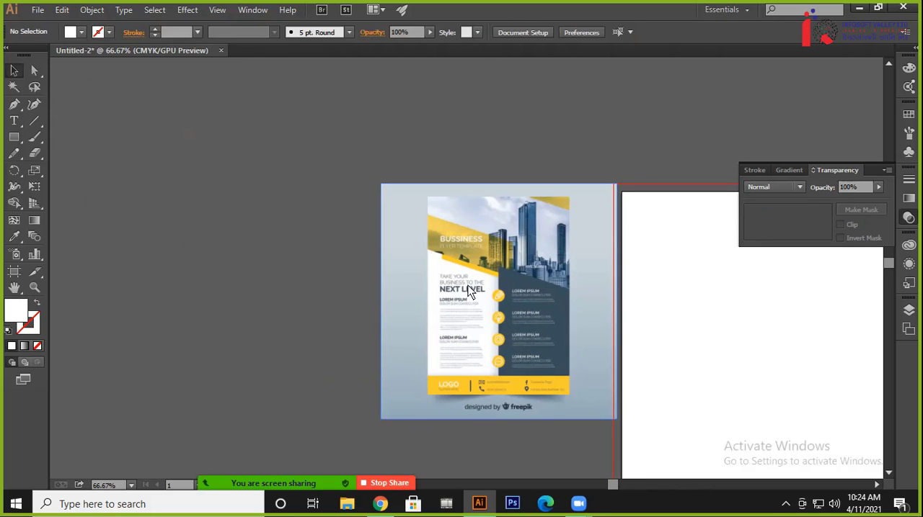
{"action": "left_click", "coordinate": [15, 138]}
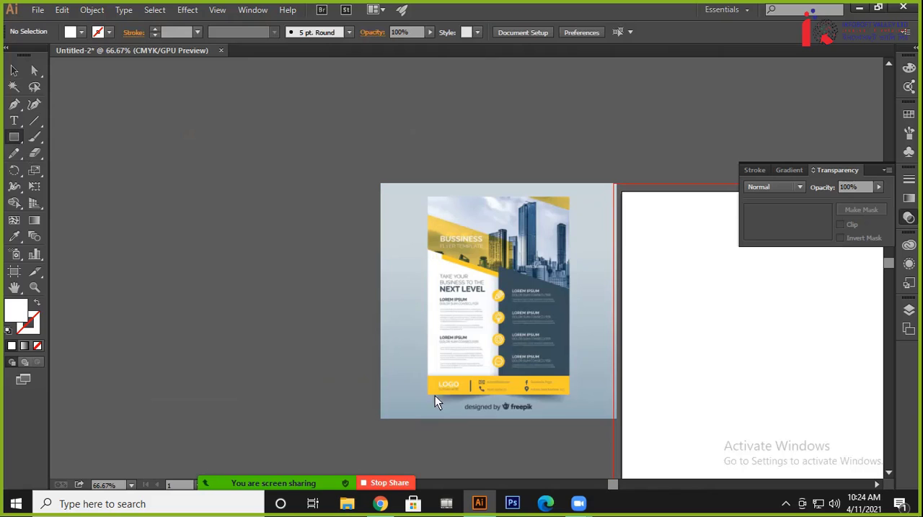
{"action": "left_click_drag", "start_coordinate": [425, 399], "coordinate": [570, 196]}
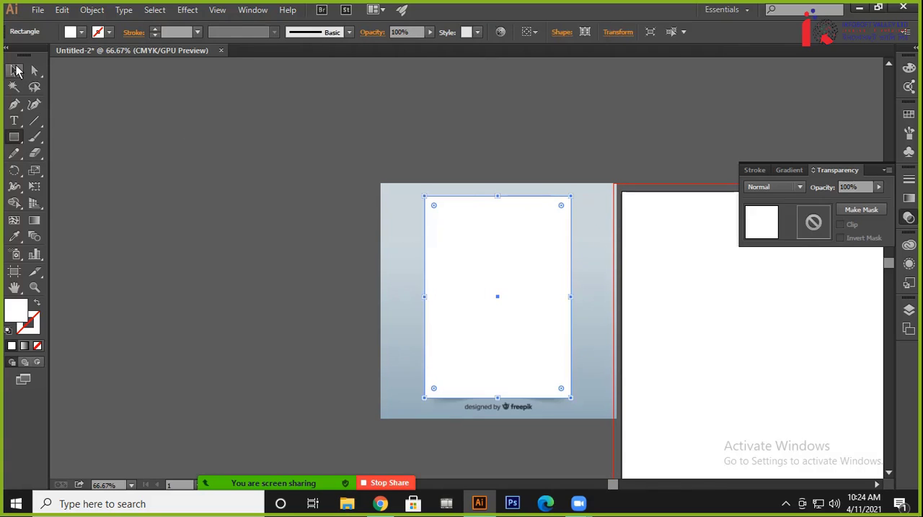
{"action": "left_click", "coordinate": [16, 71]}
{"action": "left_click_drag", "start_coordinate": [232, 214], "coordinate": [543, 369]}
{"action": "key", "text": "ctrl+z"}
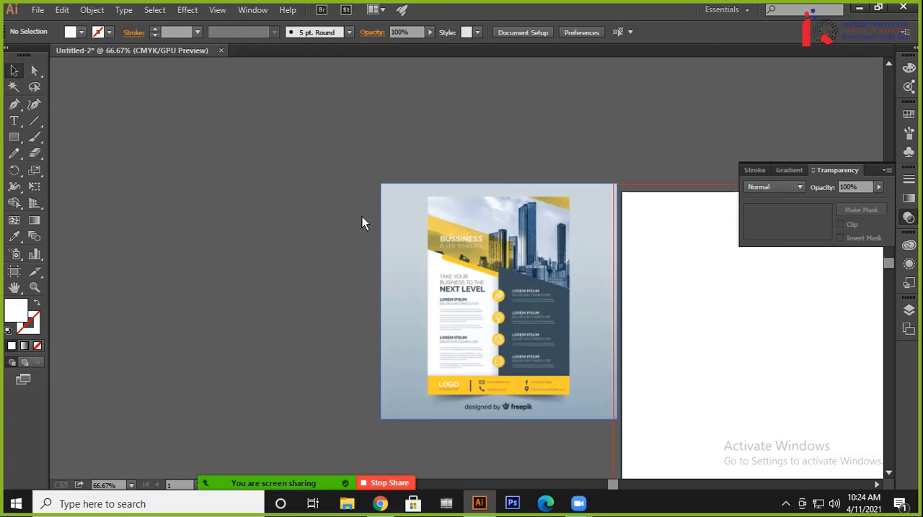
{"action": "key", "text": "ctrl+z"}
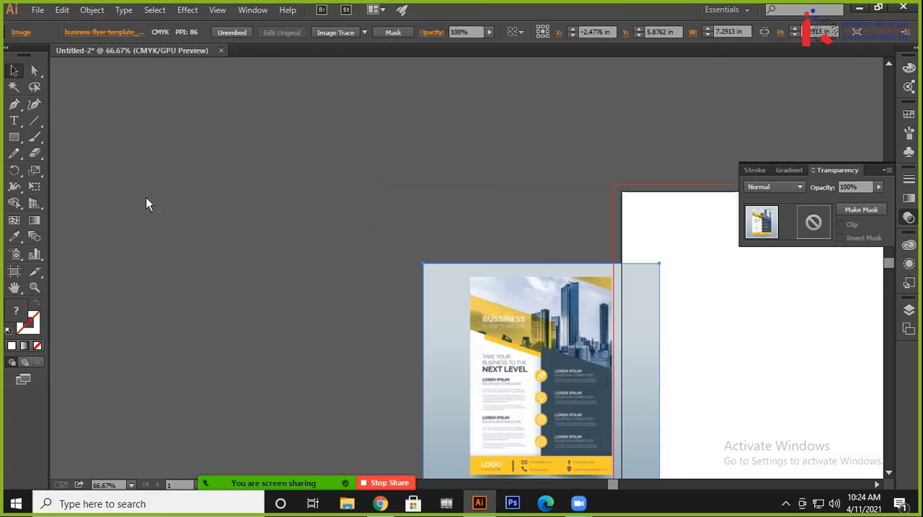
Move the embedded flyer image completely off the artboard into the empty canvas to its left
{"action": "left_click_drag", "start_coordinate": [509, 382], "coordinate": [343, 262]}
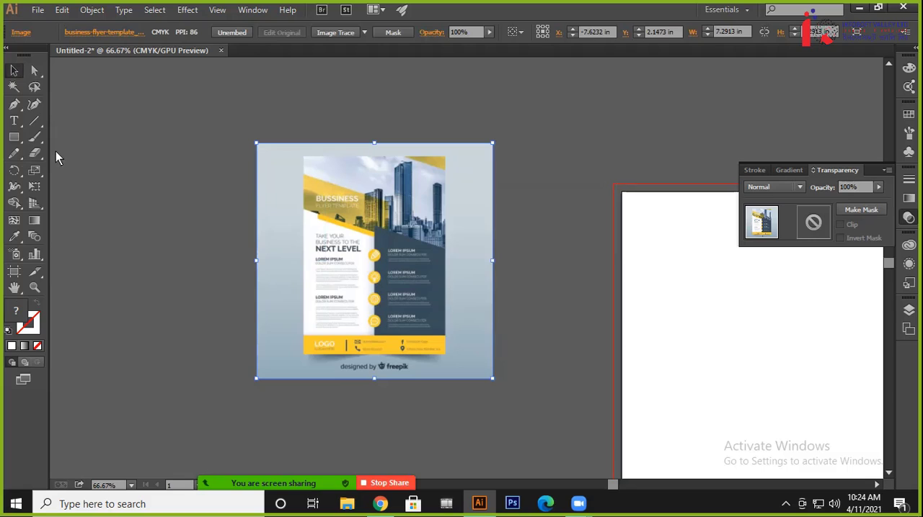
{"action": "left_click", "coordinate": [14, 137]}
{"action": "left_click_drag", "start_coordinate": [299, 359], "coordinate": [448, 152]}
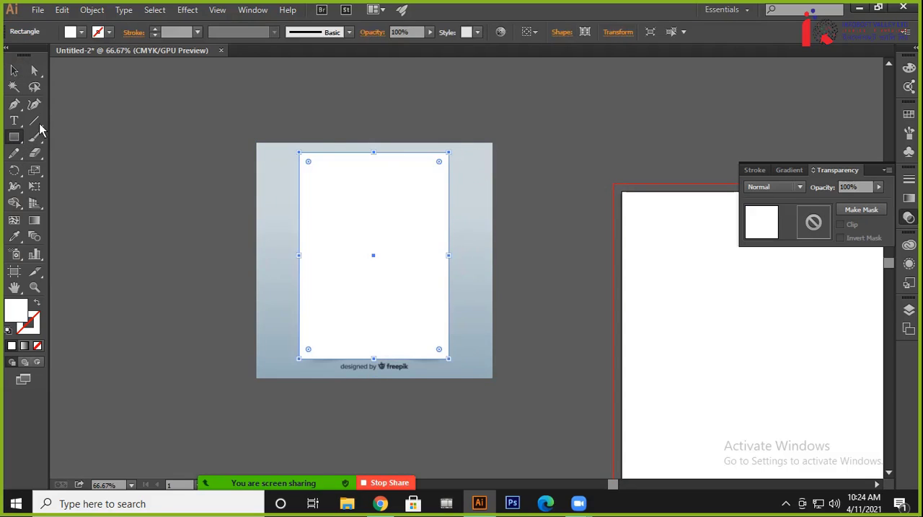
{"action": "left_click", "coordinate": [14, 69]}
{"action": "left_click_drag", "start_coordinate": [153, 163], "coordinate": [421, 370]}
{"action": "key", "text": "ctrl+z"}
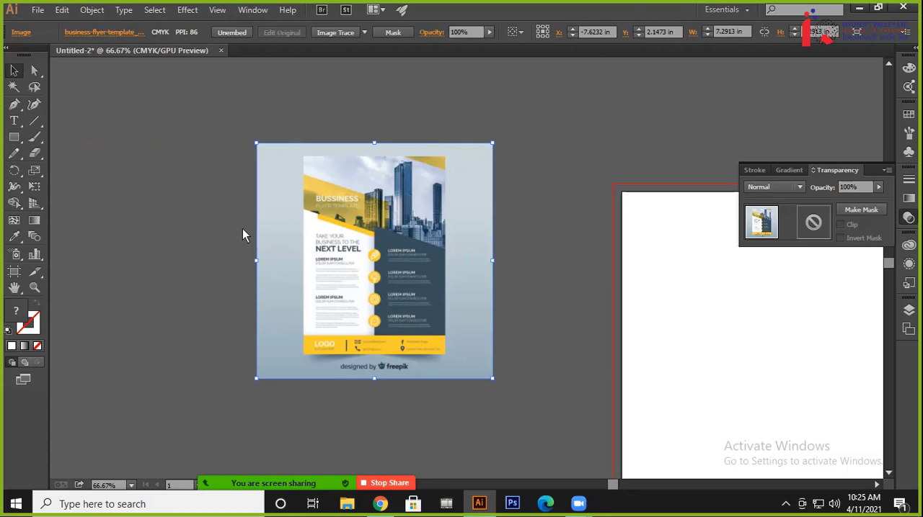
Draw a white rectangle without a stroke, about 4.54 by 6.4 in, covering the flyer inside the reference image
{"action": "left_click", "coordinate": [114, 269]}
{"action": "left_click", "coordinate": [20, 137]}
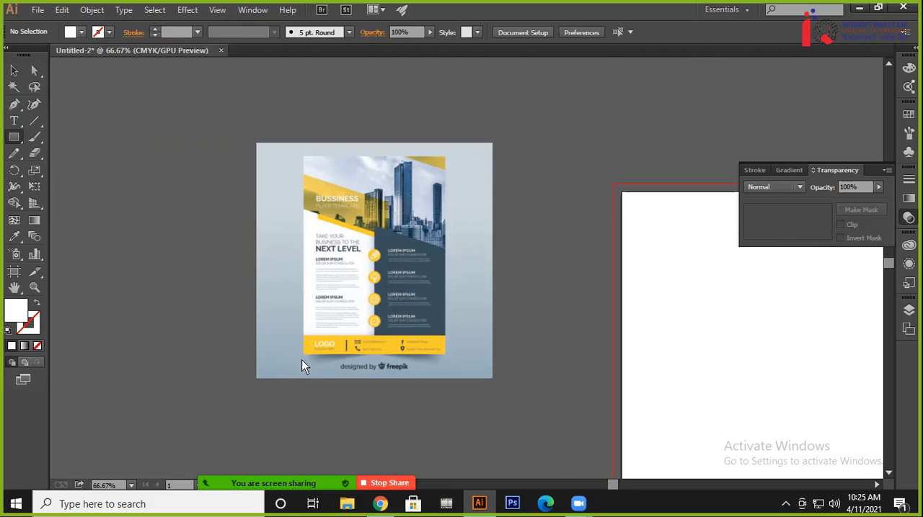
{"action": "mouse_move", "coordinate": [302, 359]}
{"action": "left_mouse_down"}
{"action": "mouse_move", "coordinate": [427, 202]}
{"action": "mouse_move", "coordinate": [448, 154]}
{"action": "left_mouse_up"}
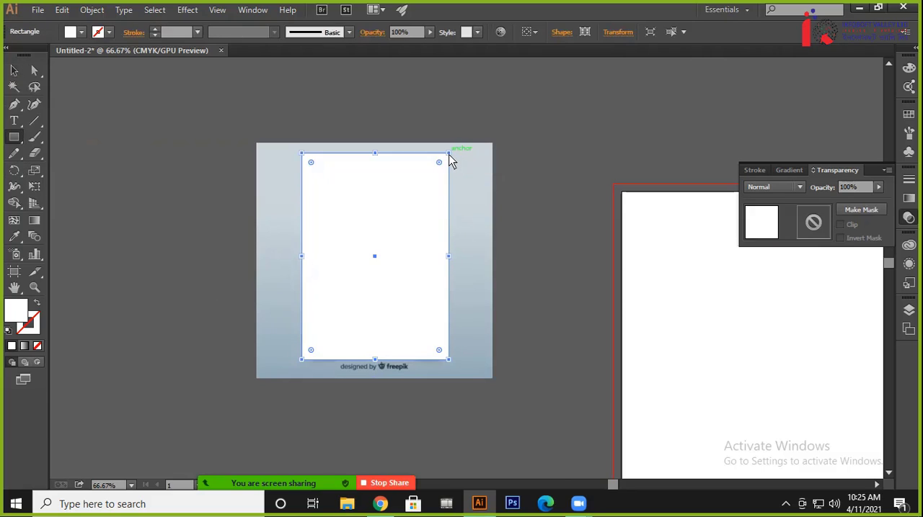
{"action": "left_click", "coordinate": [14, 69]}
{"action": "left_click", "coordinate": [34, 70]}
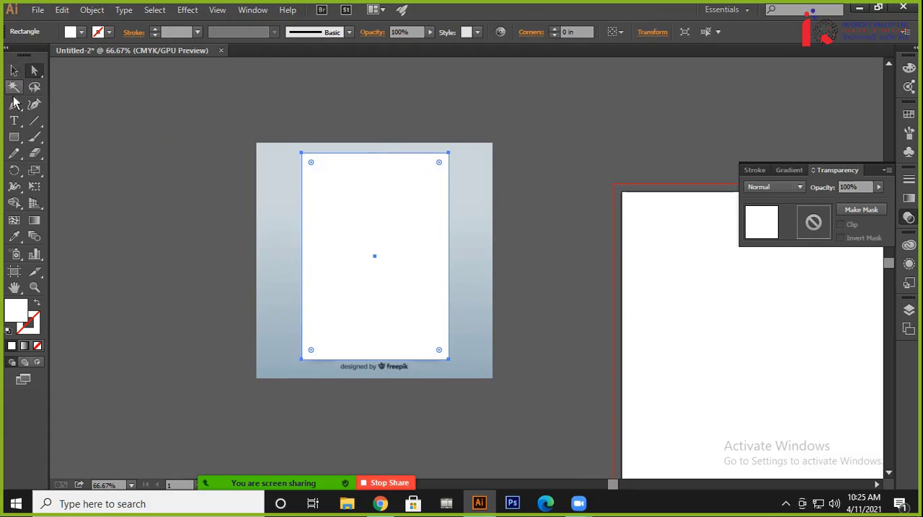
{"action": "left_click", "coordinate": [14, 69]}
{"action": "left_click", "coordinate": [145, 102]}
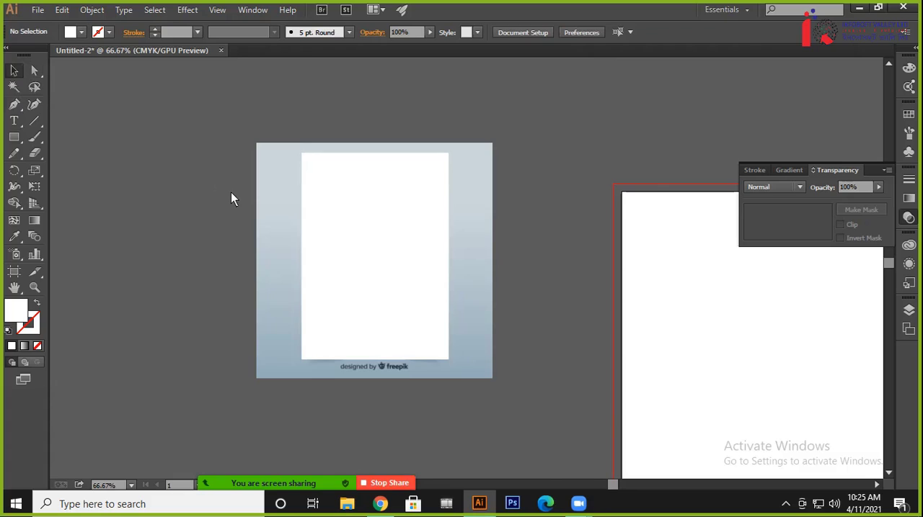
Crop the reference image to the flyer by making a clipping mask from the rectangle and the image
{"action": "left_click_drag", "start_coordinate": [225, 193], "coordinate": [362, 237]}
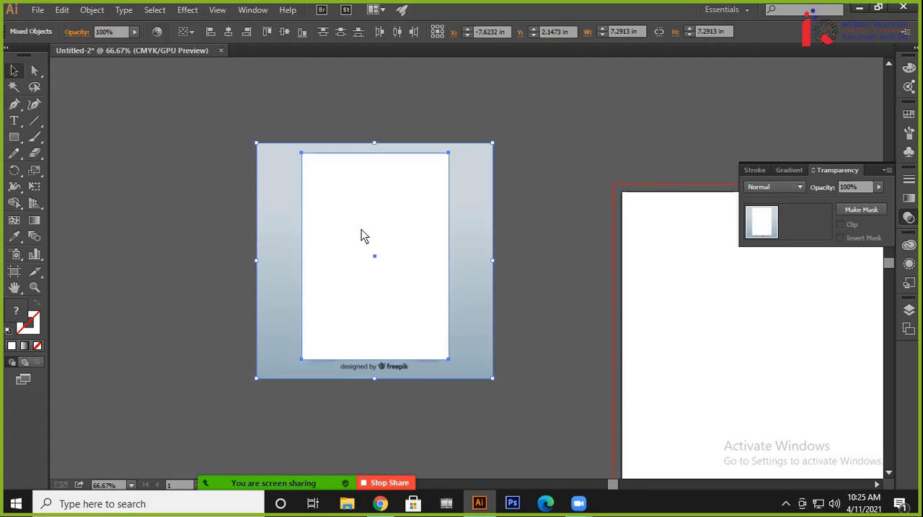
{"action": "right_click", "coordinate": [362, 237]}
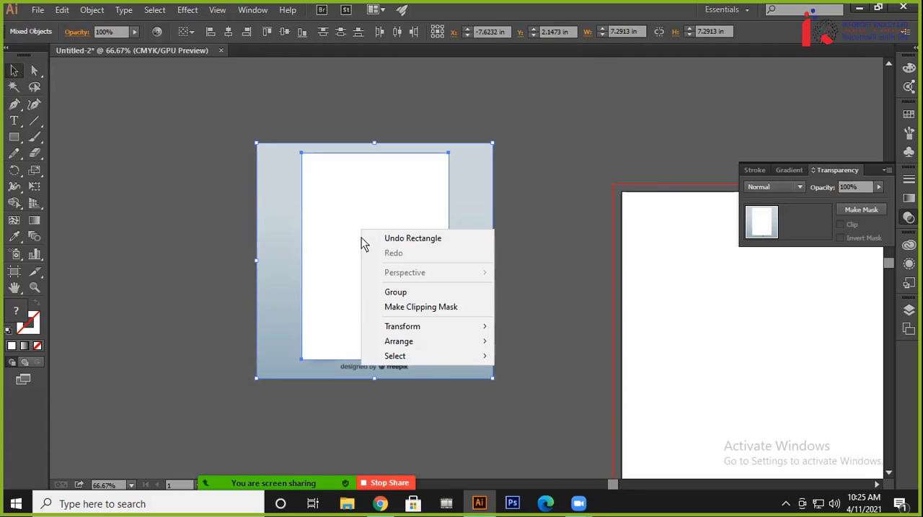
{"action": "left_click", "coordinate": [389, 306]}
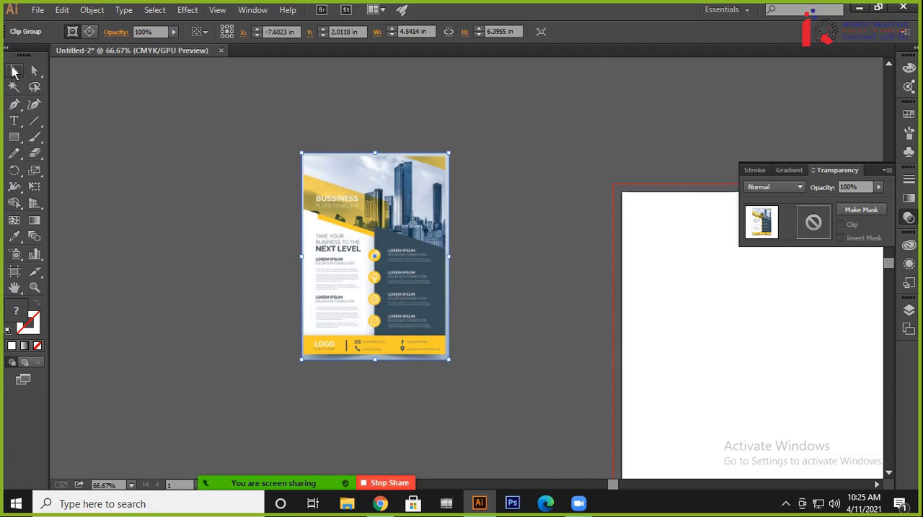
{"action": "left_click", "coordinate": [195, 143]}
Move the clipped flyer beside the artboard's left bleed edge and enlarge it proportionally to about the artboard's height
{"action": "left_click_drag", "start_coordinate": [381, 217], "coordinate": [510, 291]}
{"action": "left_click_drag", "start_coordinate": [503, 323], "coordinate": [527, 201]}
{"action": "left_click_drag", "start_coordinate": [447, 317], "coordinate": [341, 441]}
{"action": "left_click_drag", "start_coordinate": [514, 200], "coordinate": [310, 457]}
{"action": "left_click", "coordinate": [745, 358]}
{"action": "left_click_drag", "start_coordinate": [494, 233], "coordinate": [467, 234]}
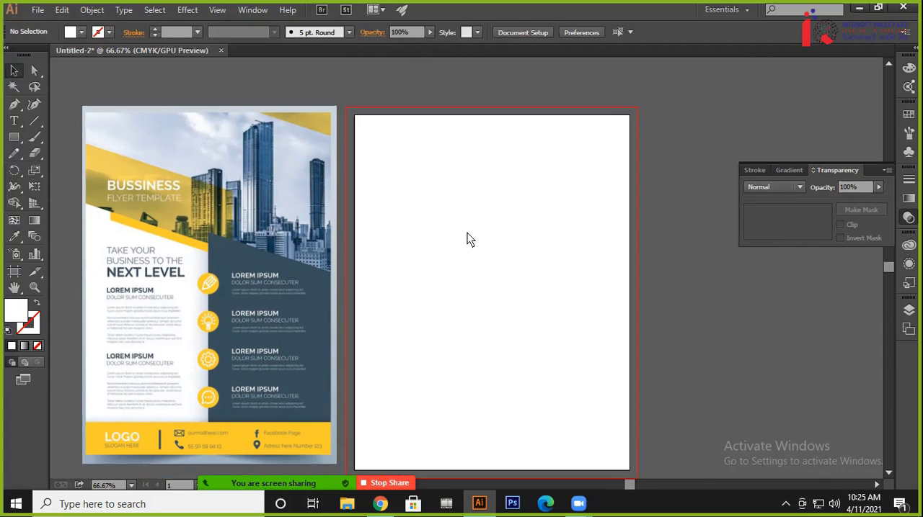
{"action": "left_click_drag", "start_coordinate": [317, 203], "coordinate": [304, 213]}
{"action": "left_click", "coordinate": [662, 292]}
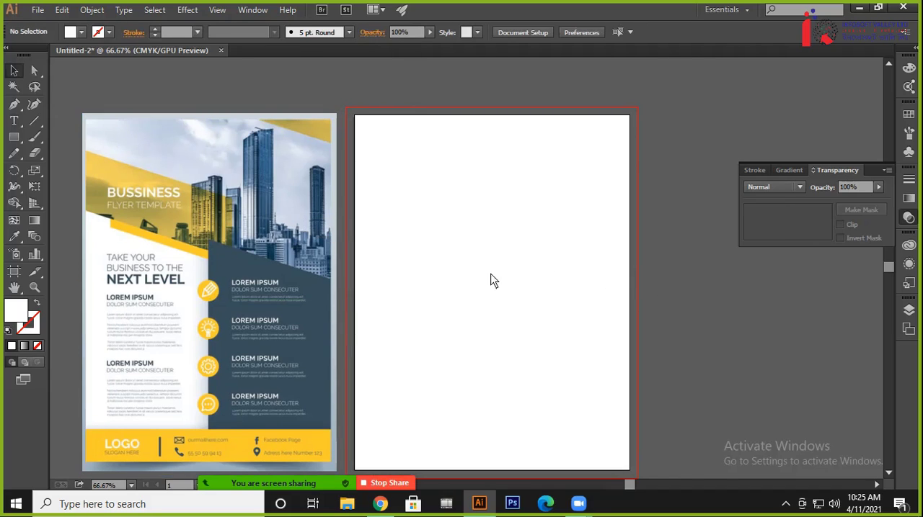
Examine the reference flyer's headline, angled shapes, icons and text blocks up close
{"action": "left_click_drag", "start_coordinate": [493, 281], "coordinate": [591, 310]}
{"action": "key", "text": "ctrl+plus"}
{"action": "key", "text": "ctrl+plus"}
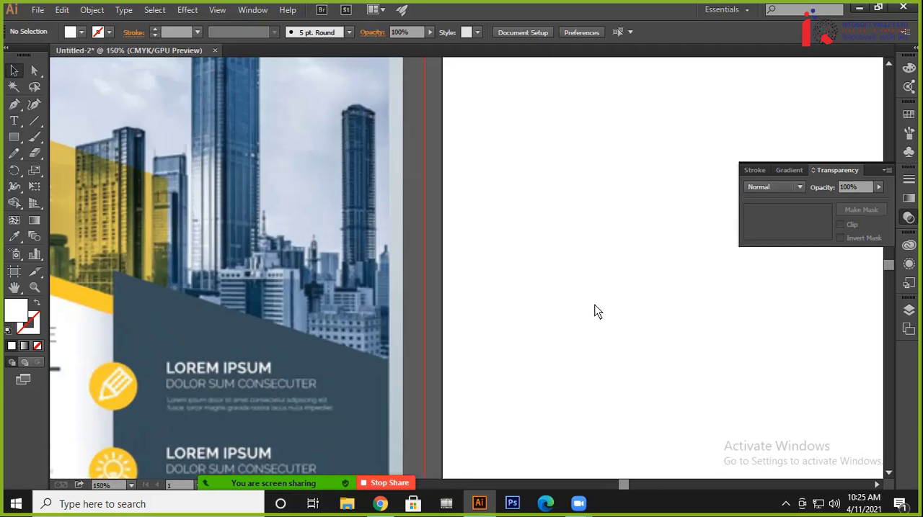
{"action": "left_click_drag", "start_coordinate": [198, 326], "coordinate": [502, 207]}
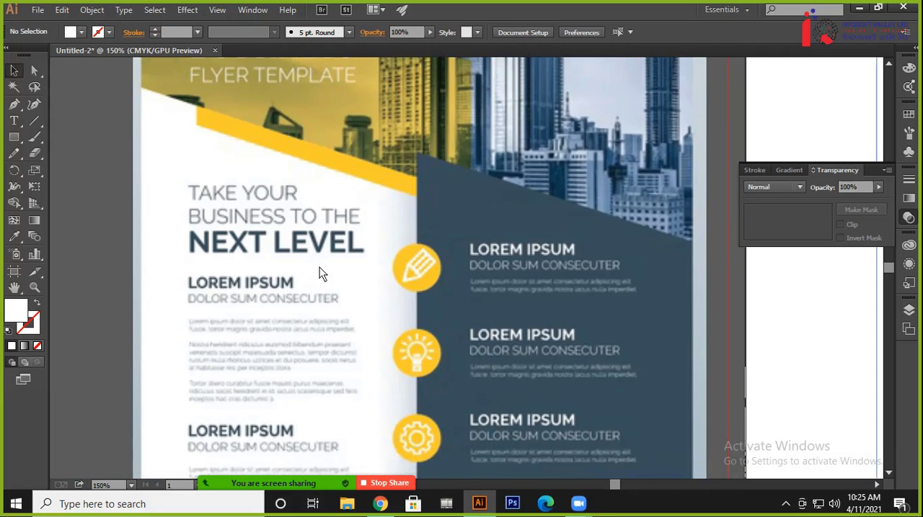
{"action": "left_click_drag", "start_coordinate": [482, 290], "coordinate": [444, 242]}
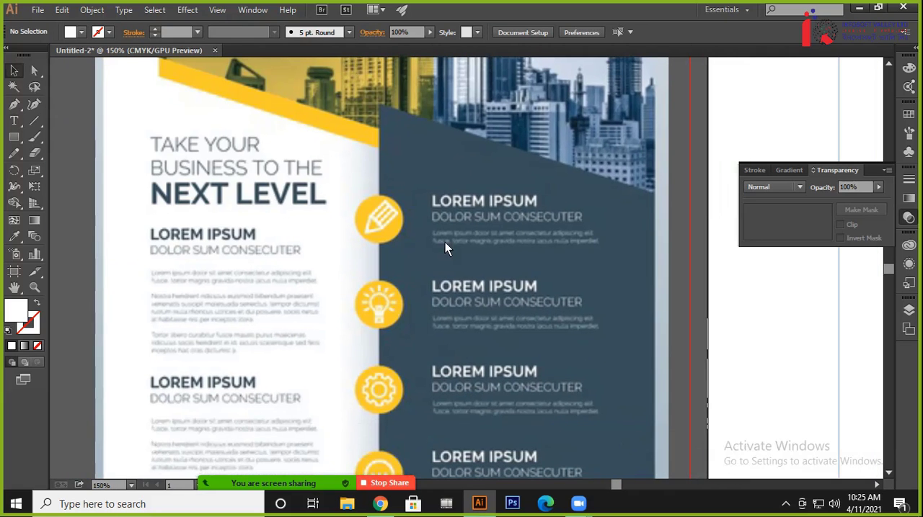
Switch to Chrome, search Google for lorem ipsum in a new tab and open the lipsum.com placeholder text site
{"action": "left_click", "coordinate": [380, 504]}
{"action": "left_click", "coordinate": [663, 13]}
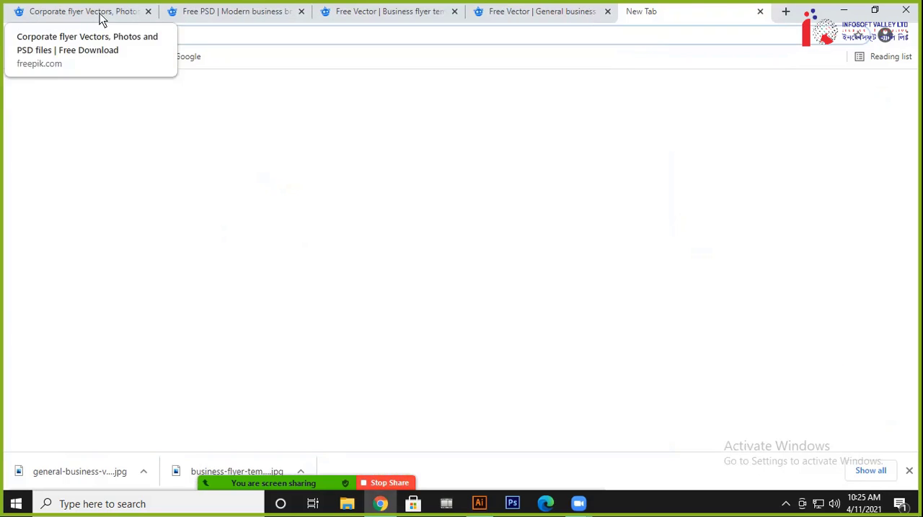
{"action": "type", "text": "lorem"}
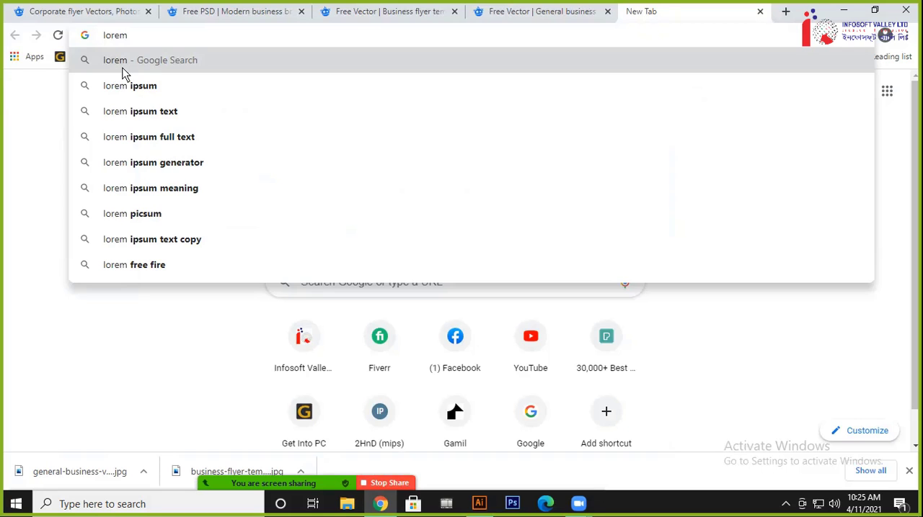
{"action": "left_click", "coordinate": [124, 85]}
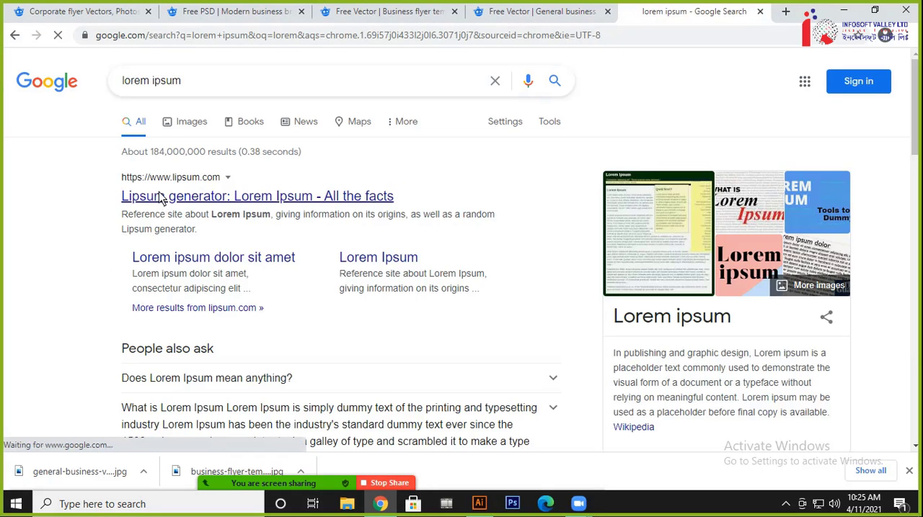
{"action": "left_click", "coordinate": [162, 199]}
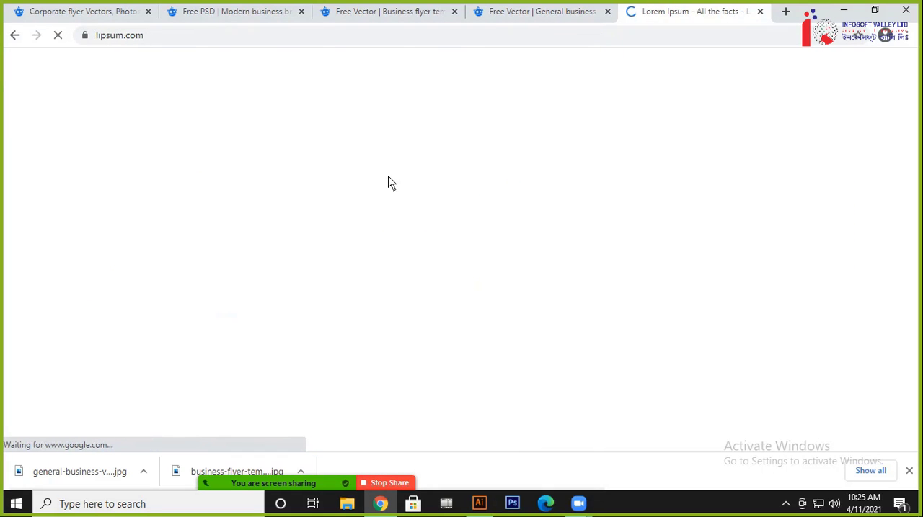
{"action": "left_click", "coordinate": [910, 476]}
{"action": "scroll", "coordinate": [237, 292], "scroll_direction": "down", "scroll_amount": 1}
Switch back to Illustrator and examine the reference flyer's title, body text, icon circles and contact footer
{"action": "key", "text": "alt+Tab"}
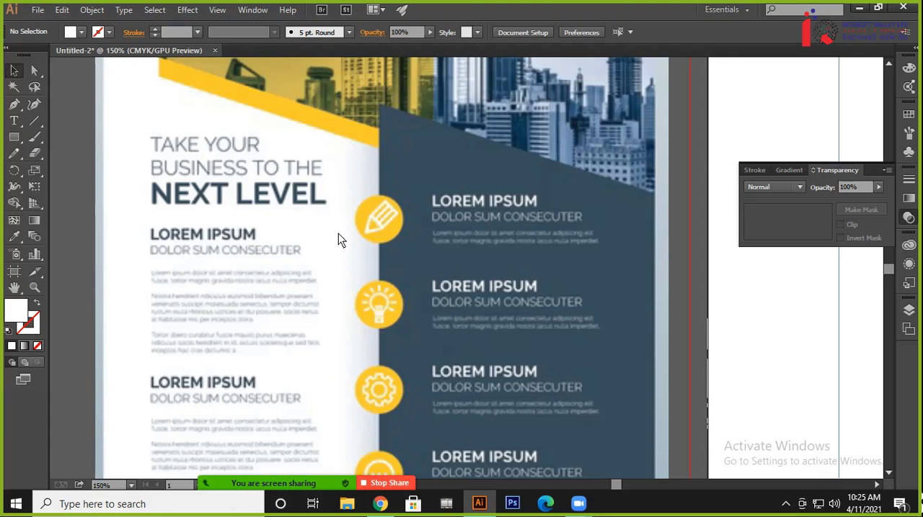
{"action": "key", "text": "alt+Tab"}
{"action": "key", "text": "alt+Tab"}
{"action": "scroll", "coordinate": [309, 236], "scroll_direction": "up", "scroll_amount": 6}
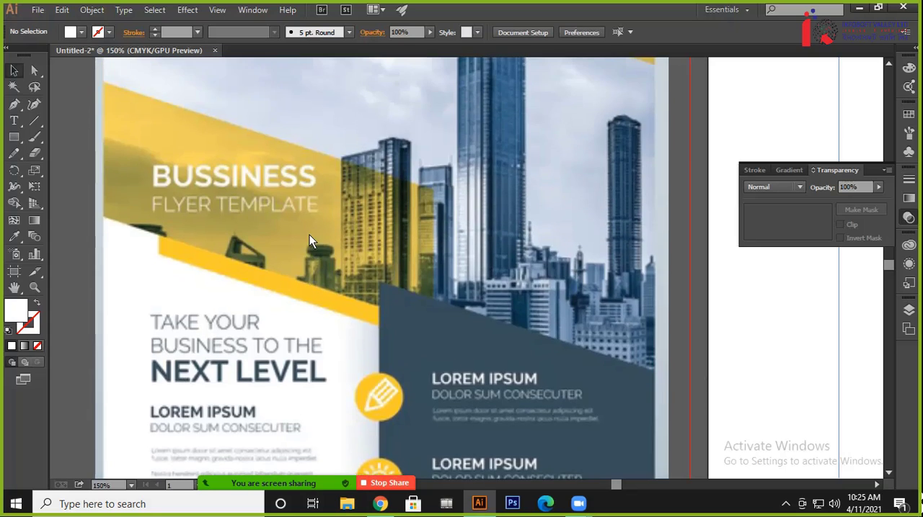
{"action": "scroll", "coordinate": [314, 236], "scroll_direction": "up", "scroll_amount": 1}
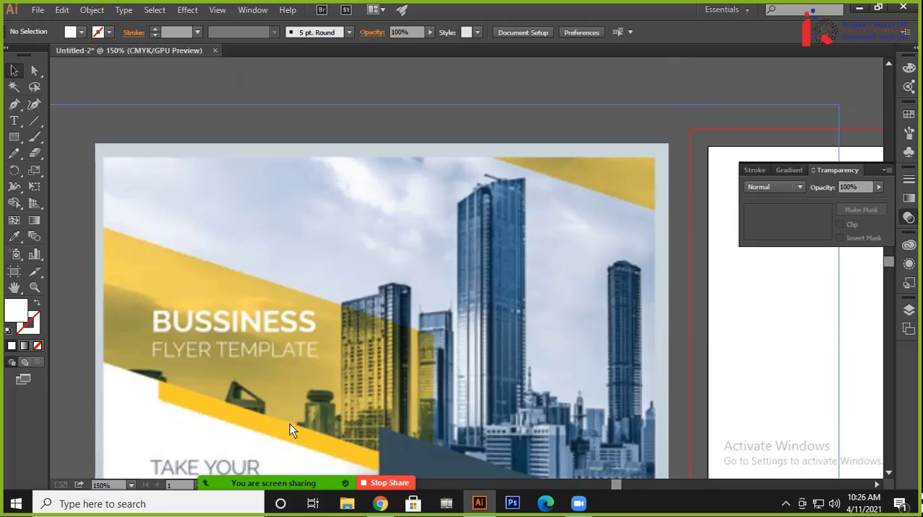
{"action": "scroll", "coordinate": [291, 428], "scroll_direction": "down", "scroll_amount": 8}
{"action": "scroll", "coordinate": [358, 404], "scroll_direction": "down", "scroll_amount": 2}
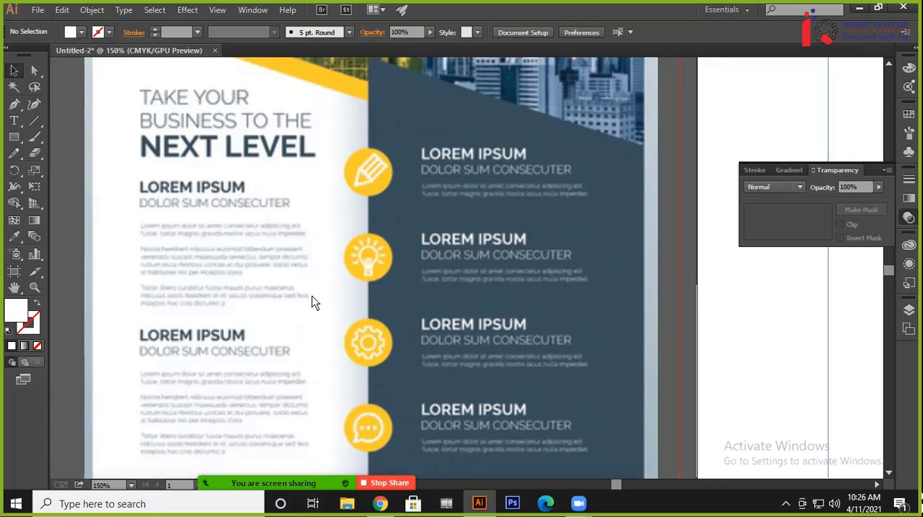
{"action": "scroll", "coordinate": [326, 189], "scroll_direction": "down", "scroll_amount": 4}
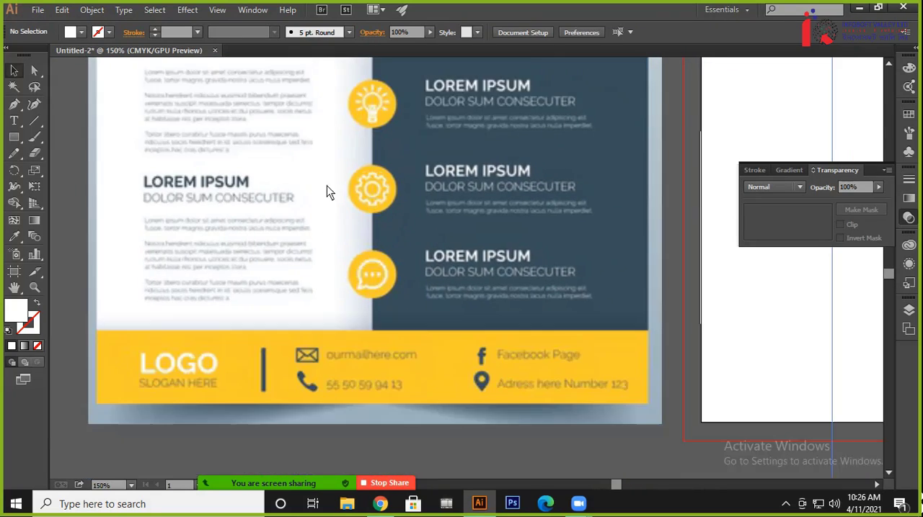
{"action": "scroll", "coordinate": [336, 298], "scroll_direction": "up", "scroll_amount": 3}
{"action": "scroll", "coordinate": [320, 339], "scroll_direction": "down", "scroll_amount": 3}
{"action": "scroll", "coordinate": [325, 426], "scroll_direction": "up", "scroll_amount": 7}
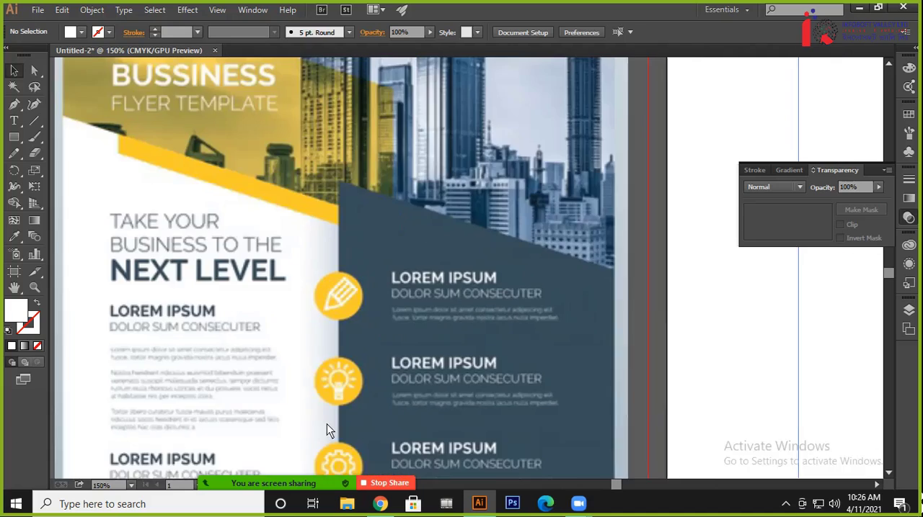
{"action": "scroll", "coordinate": [366, 388], "scroll_direction": "down", "scroll_amount": 1}
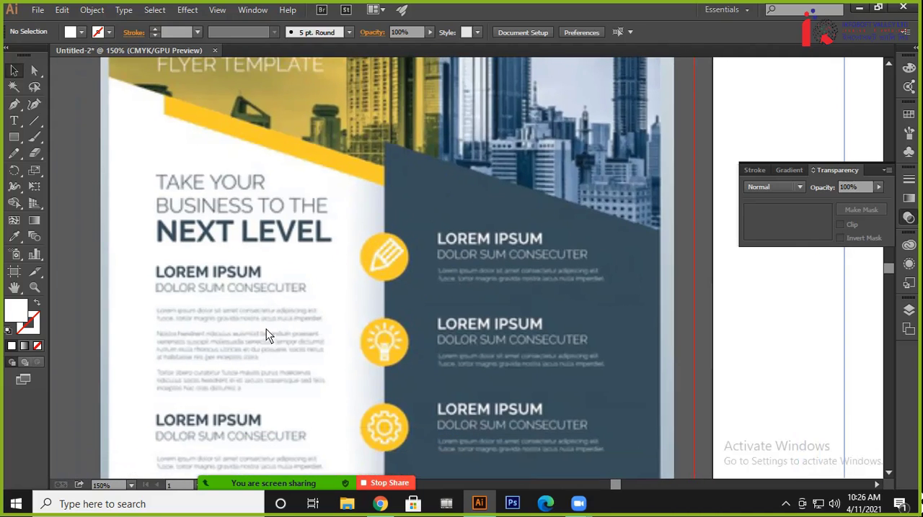
Switch to Chrome and search Google for icon png in a new tab
{"action": "left_click", "coordinate": [380, 504]}
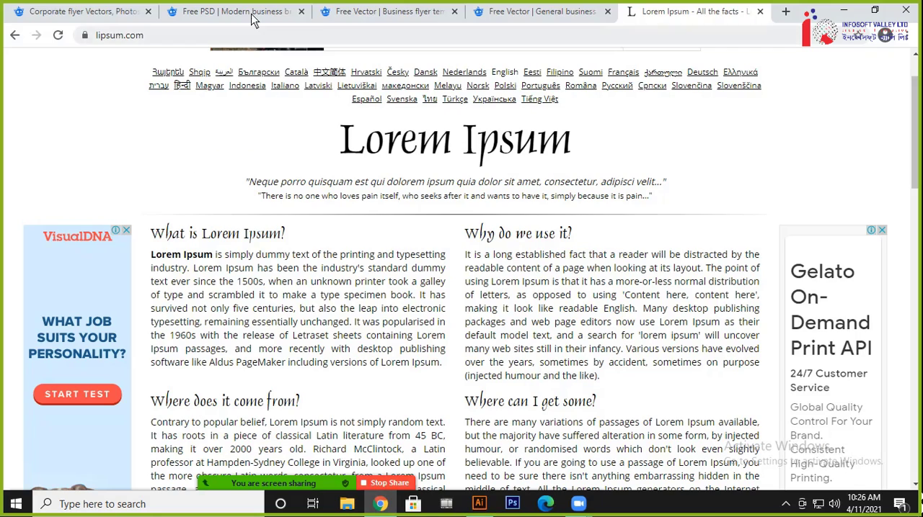
{"action": "left_click", "coordinate": [785, 12]}
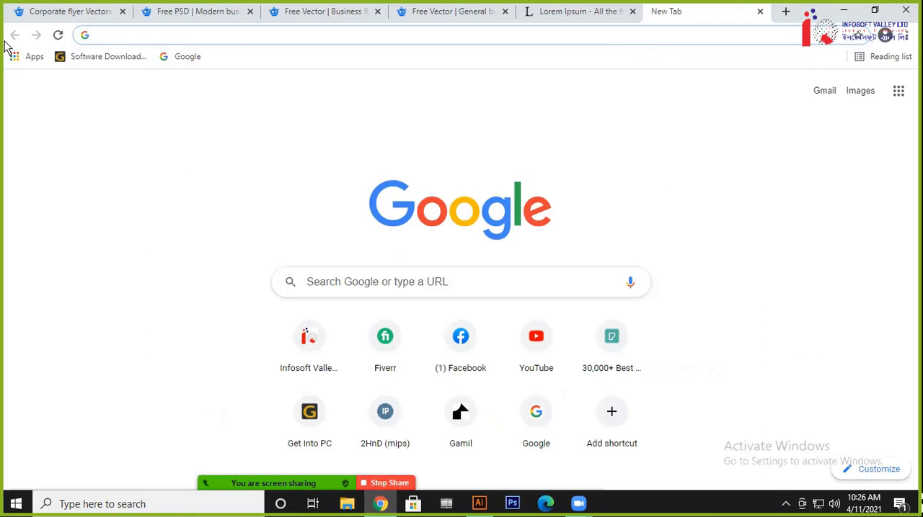
{"action": "type", "text": "icon png"}
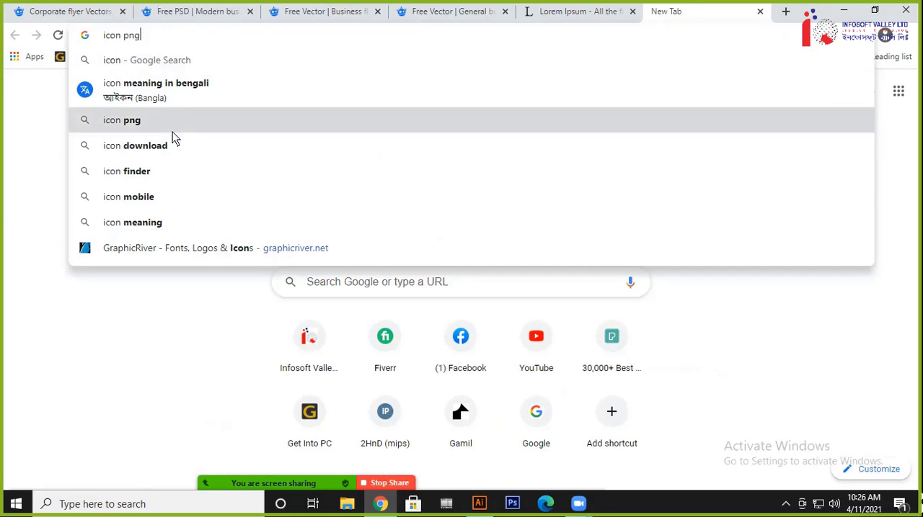
{"action": "left_click", "coordinate": [166, 123]}
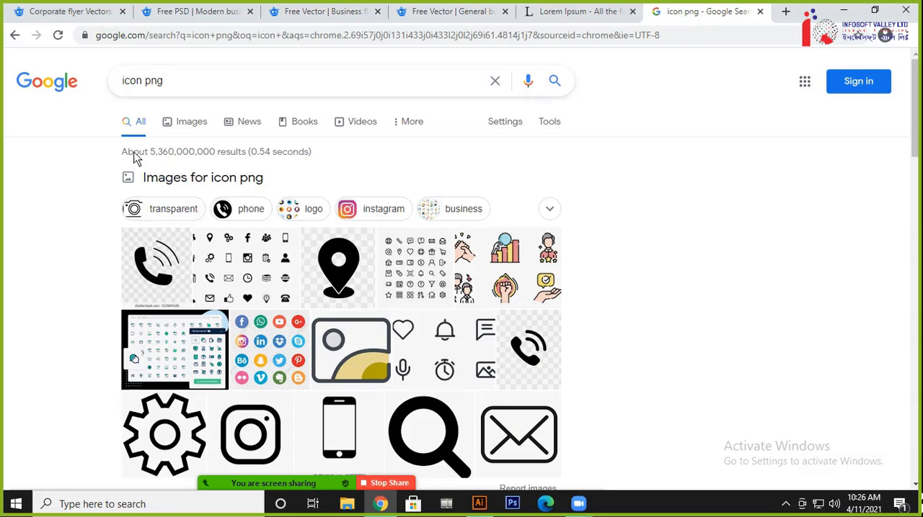
Open the Flaticon search result in a separate tab and close the Google results tab
{"action": "scroll", "coordinate": [354, 164], "scroll_direction": "down", "scroll_amount": 5}
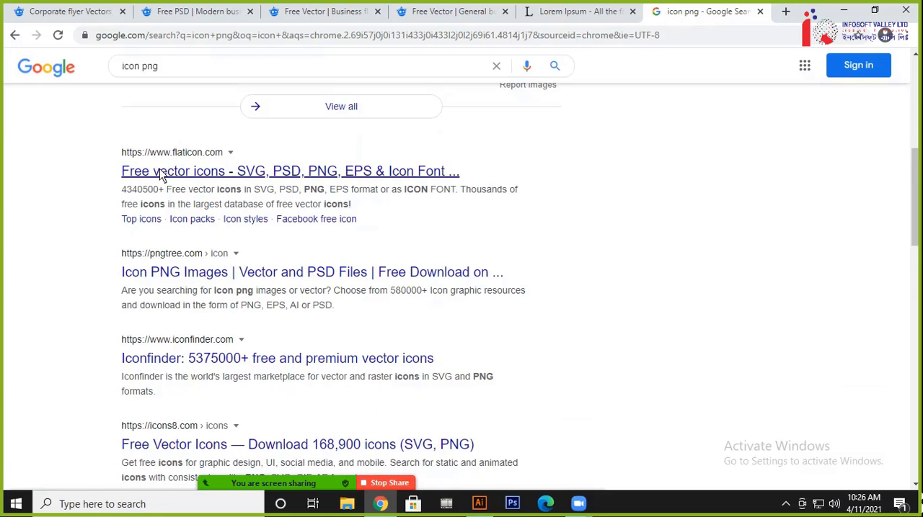
{"action": "right_click", "coordinate": [165, 173]}
{"action": "left_click", "coordinate": [202, 181]}
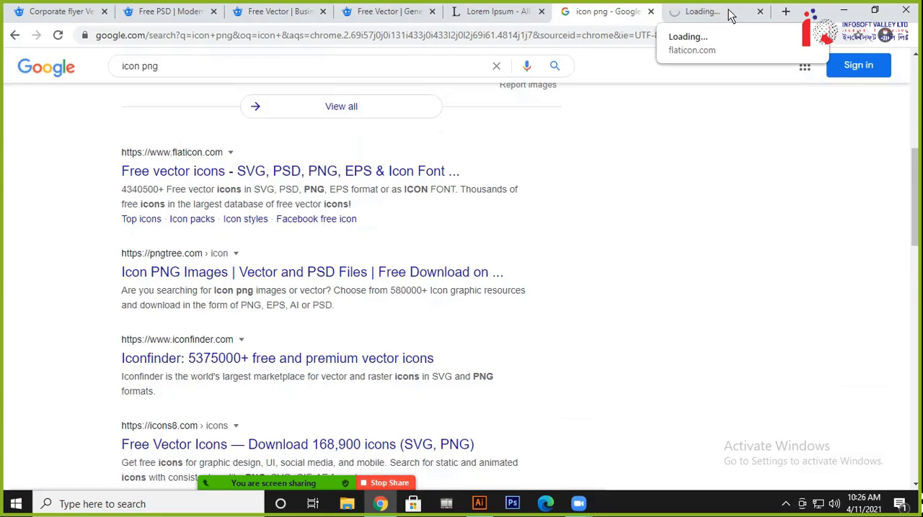
{"action": "left_click", "coordinate": [698, 11]}
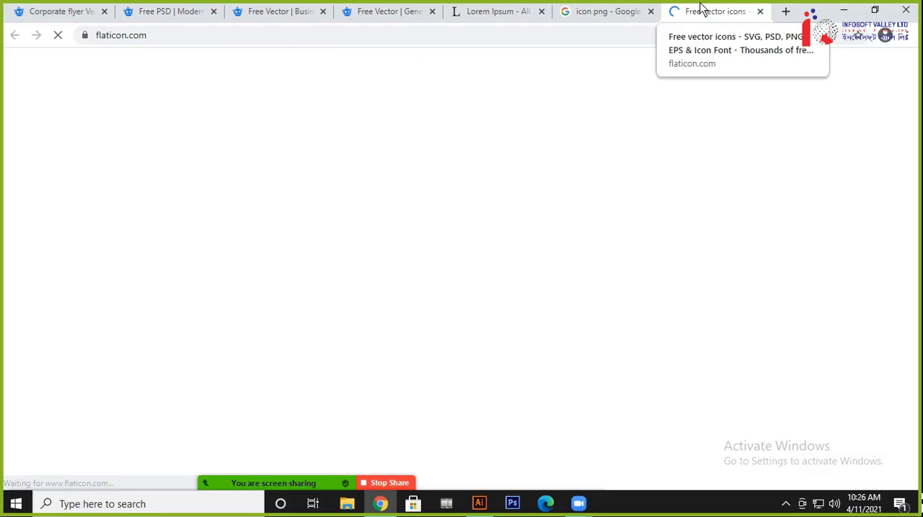
{"action": "left_click", "coordinate": [650, 11]}
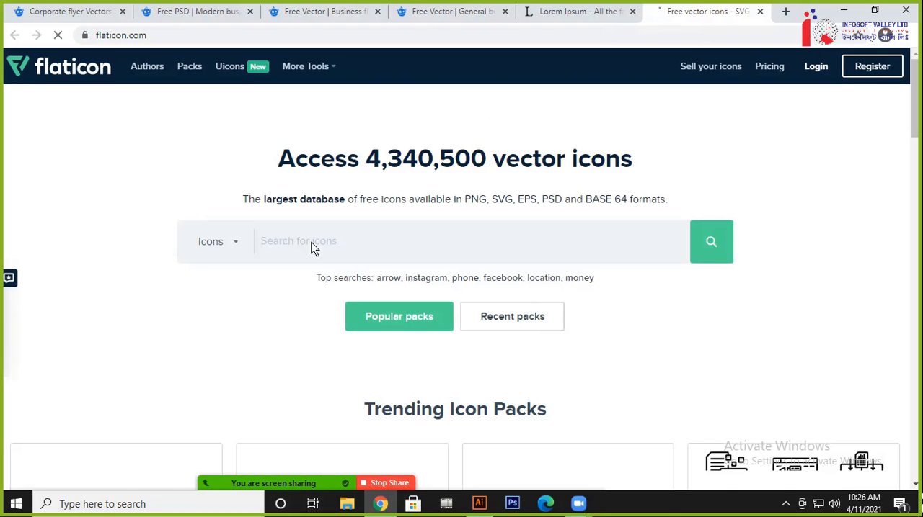
Check the reference flyer's skyscraper photo in Illustrator and open the Pexels stock photo site in a new Chrome tab
{"action": "key", "text": "alt+Tab"}
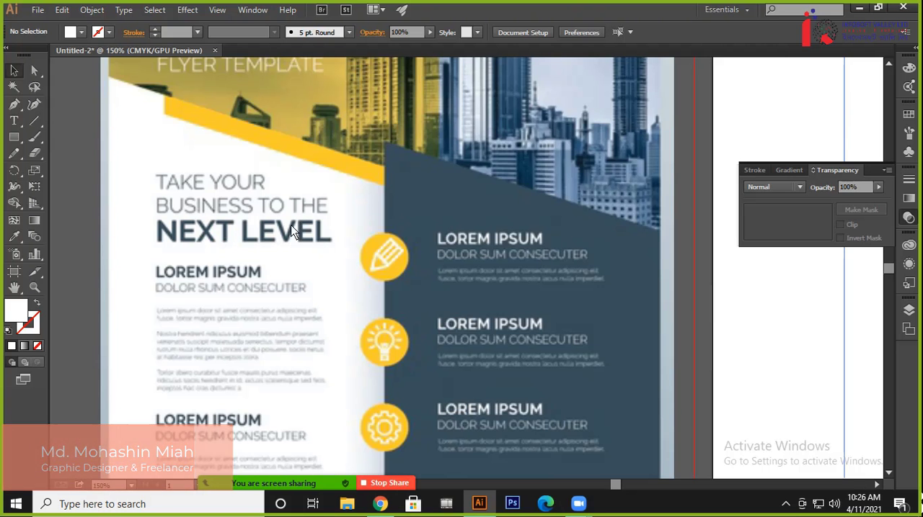
{"action": "scroll", "coordinate": [294, 196], "scroll_direction": "up", "scroll_amount": 5}
{"action": "left_click_drag", "start_coordinate": [330, 261], "coordinate": [284, 229]}
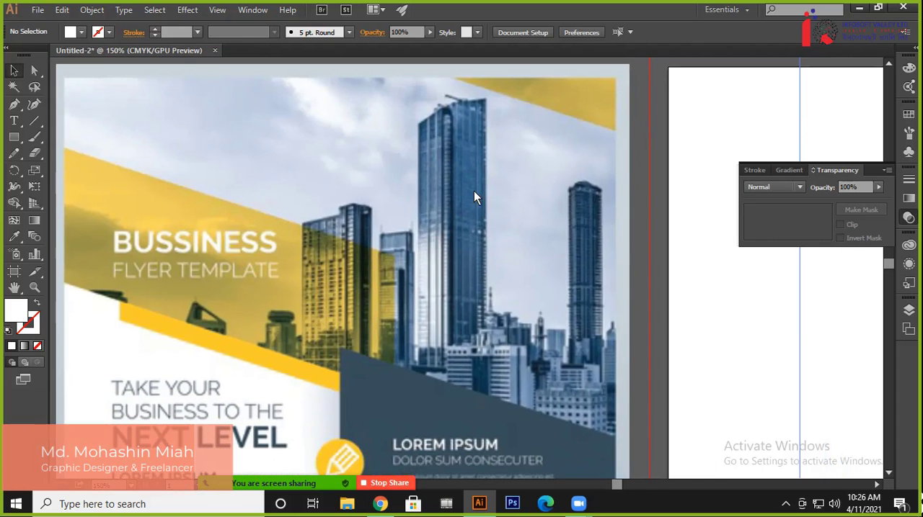
{"action": "key", "text": "alt+Tab"}
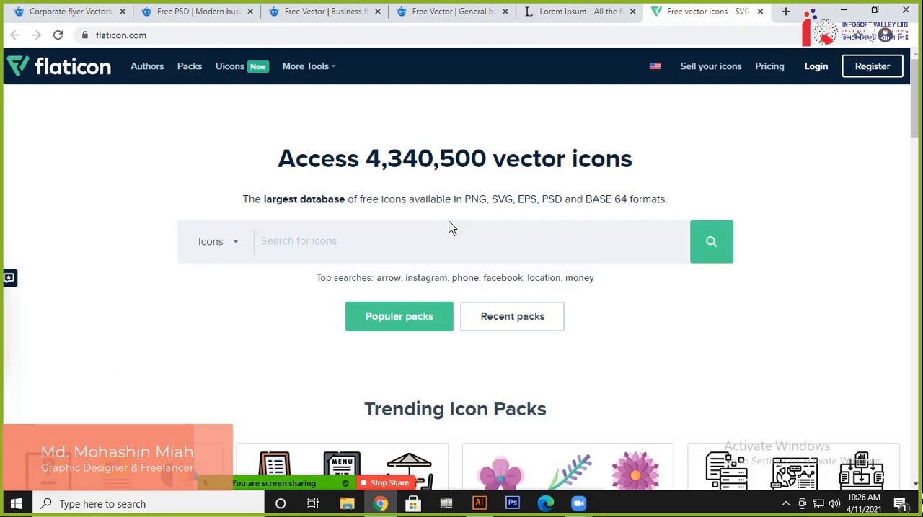
{"action": "left_click", "coordinate": [785, 12]}
{"action": "type", "text": "pexels.com/search/plant/"}
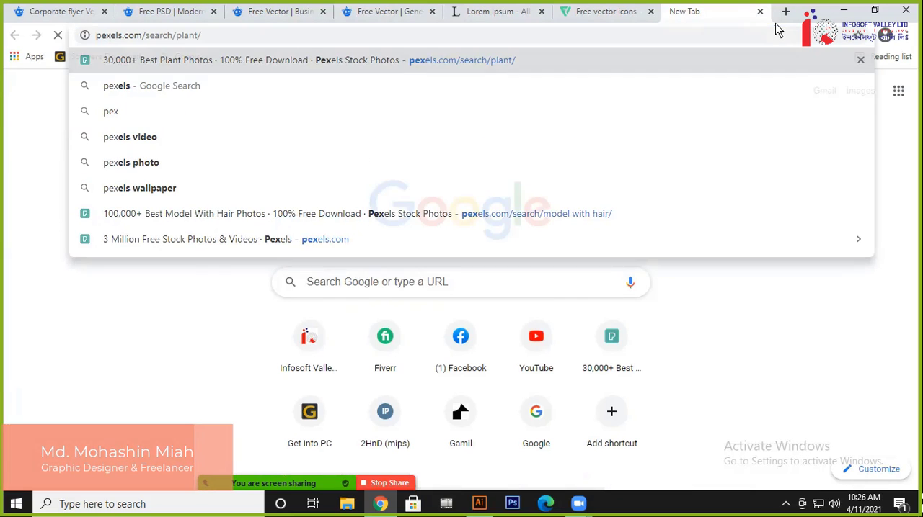
{"action": "key", "text": "Return"}
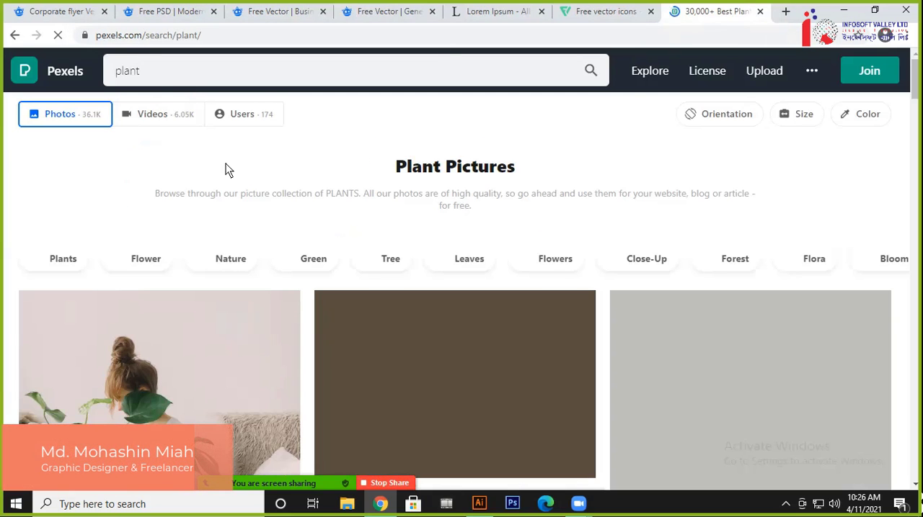
Search Pexels for building and browse the photos for one like the reference flyer's skyline image
{"action": "key", "text": "alt+Tab"}
{"action": "key", "text": "alt+Tab"}
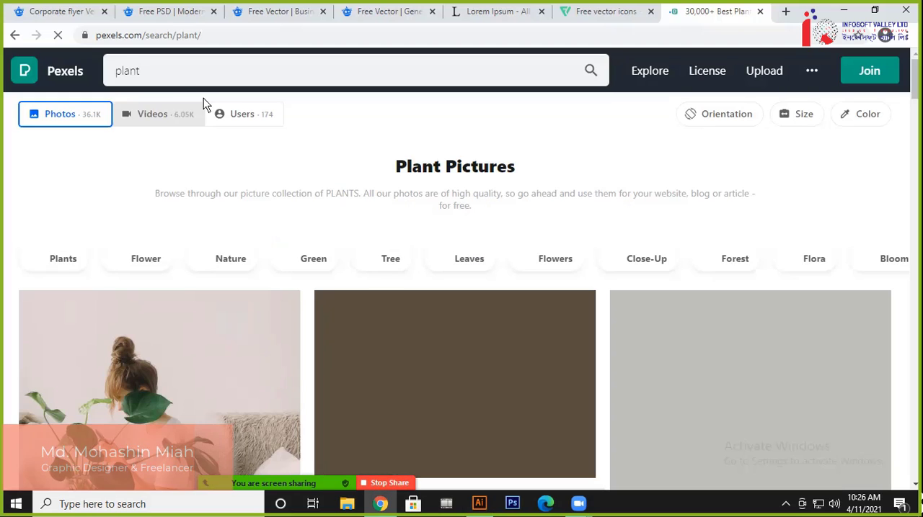
{"action": "left_click", "coordinate": [169, 70]}
{"action": "type", "text": "building"}
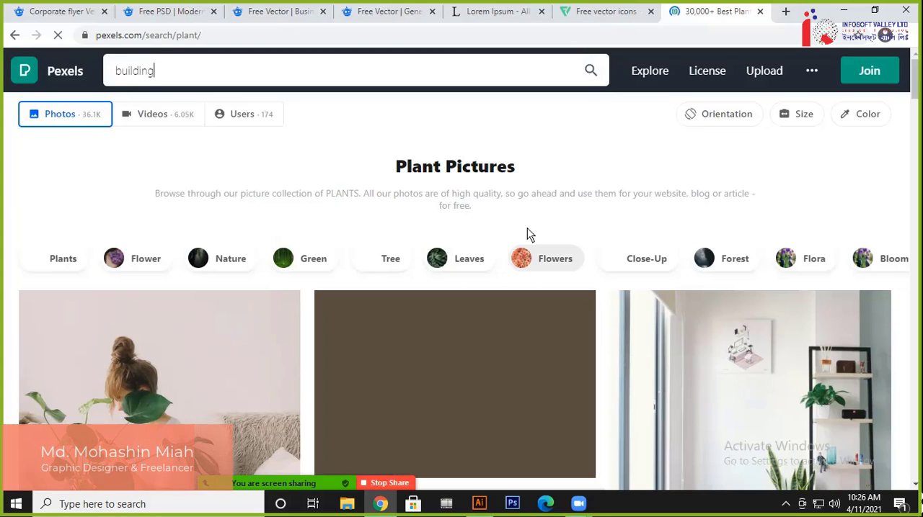
{"action": "left_click", "coordinate": [591, 71]}
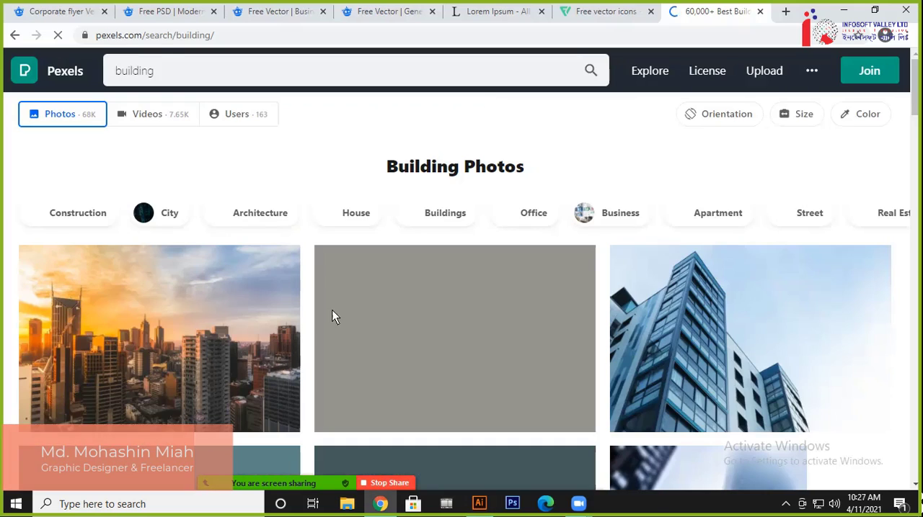
{"action": "scroll", "coordinate": [332, 310], "scroll_direction": "down", "scroll_amount": 1}
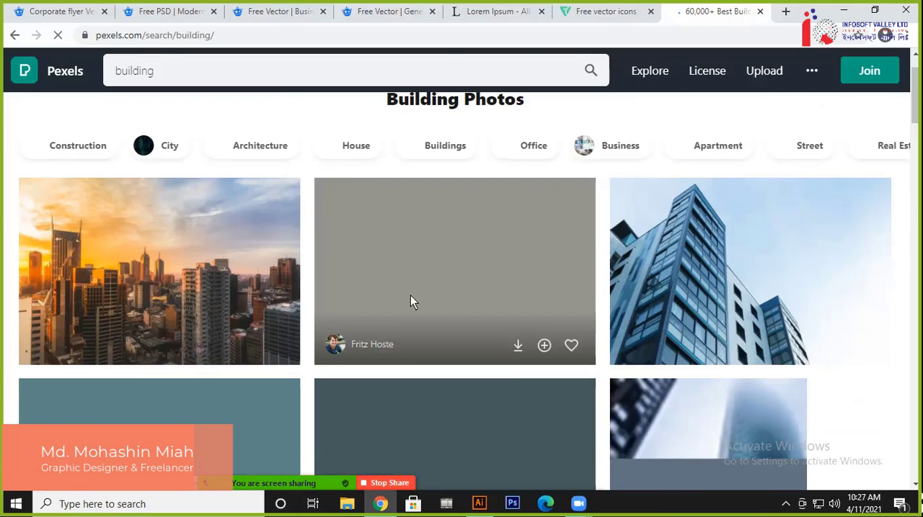
{"action": "scroll", "coordinate": [412, 301], "scroll_direction": "down", "scroll_amount": 1}
{"action": "key", "text": "alt+Tab"}
{"action": "key", "text": "alt+Tab"}
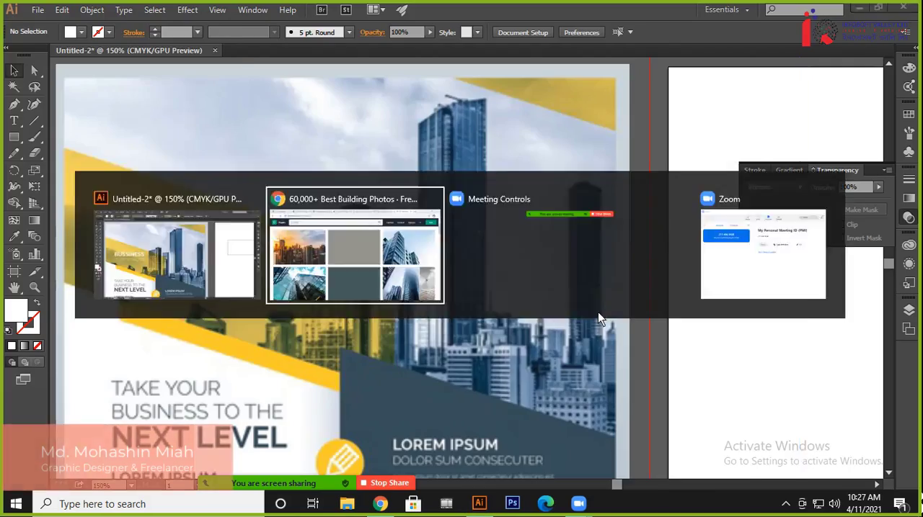
{"action": "scroll", "coordinate": [422, 330], "scroll_direction": "down", "scroll_amount": 4}
{"action": "scroll", "coordinate": [422, 330], "scroll_direction": "down", "scroll_amount": 2}
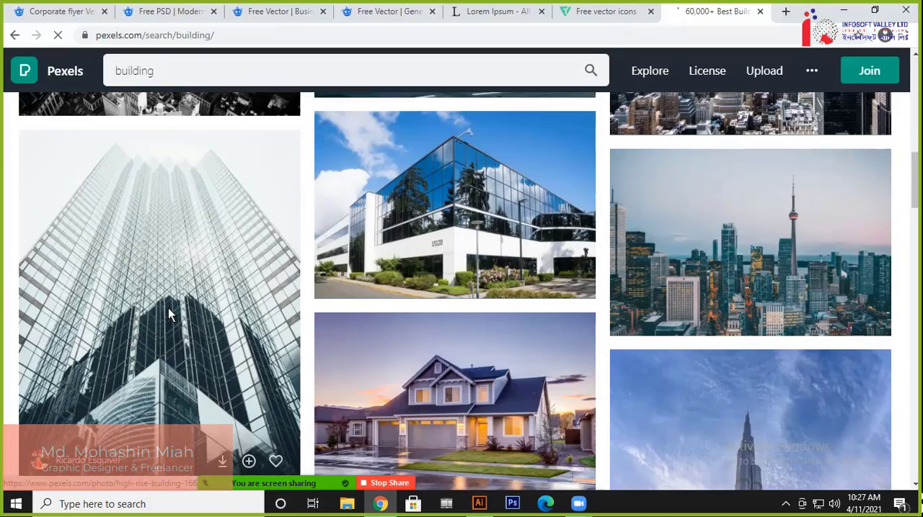
Switch back to Illustrator and examine the reference flyer's overall layout and its edges beside the blank artboard
{"action": "key", "text": "alt+Tab"}
{"action": "scroll", "coordinate": [401, 310], "scroll_direction": "down", "scroll_amount": 12}
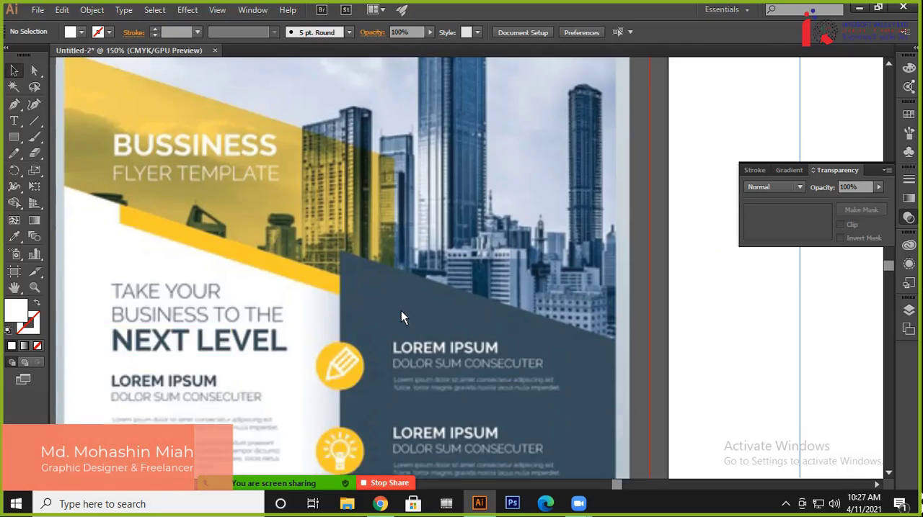
{"action": "scroll", "coordinate": [402, 325], "scroll_direction": "down", "scroll_amount": 2}
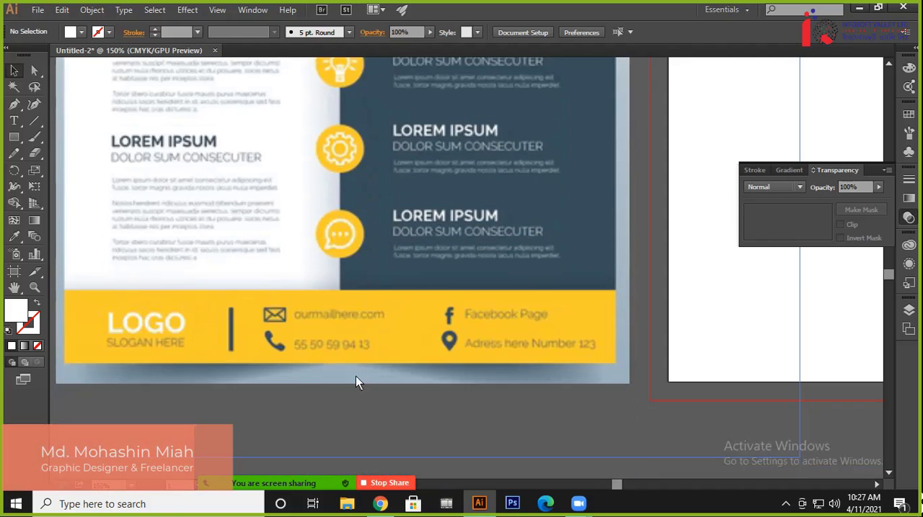
{"action": "scroll", "coordinate": [453, 368], "scroll_direction": "up", "scroll_amount": 15}
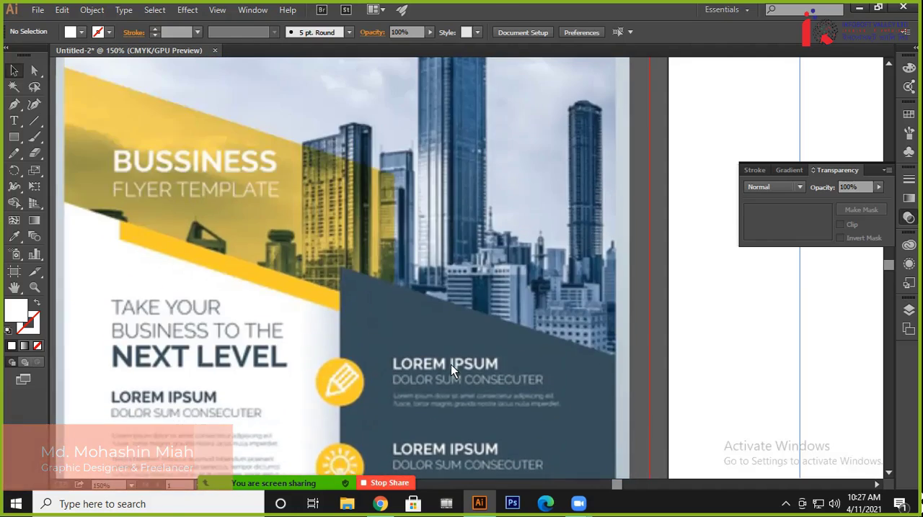
{"action": "scroll", "coordinate": [455, 364], "scroll_direction": "up", "scroll_amount": 2}
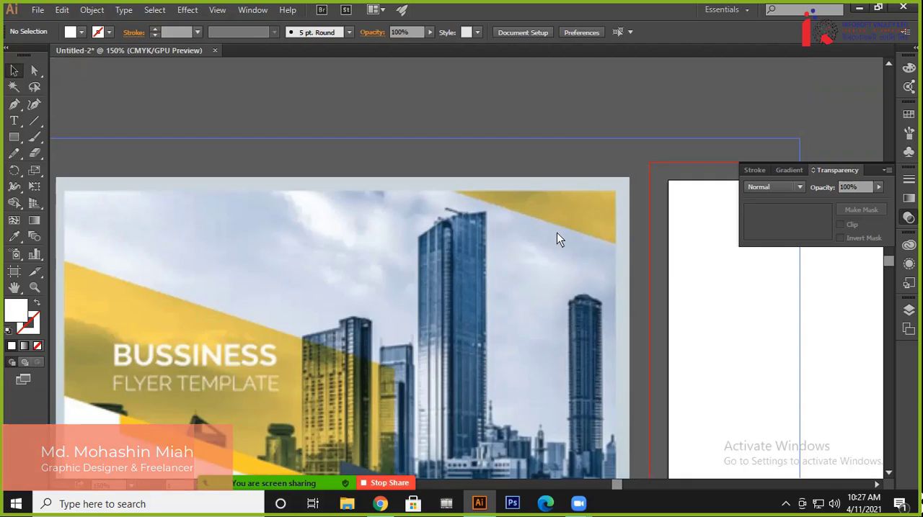
{"action": "scroll", "coordinate": [556, 240], "scroll_direction": "right", "scroll_amount": 5}
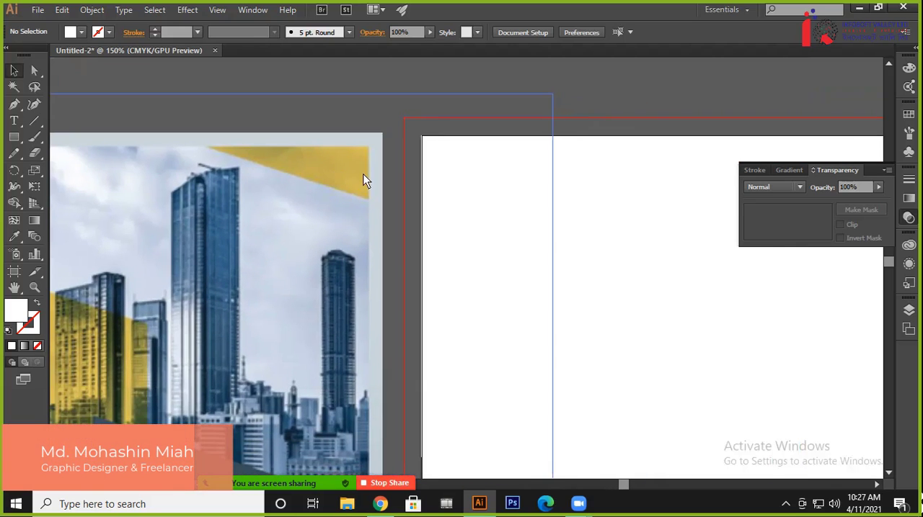
{"action": "left_click_drag", "start_coordinate": [611, 217], "coordinate": [738, 217]}
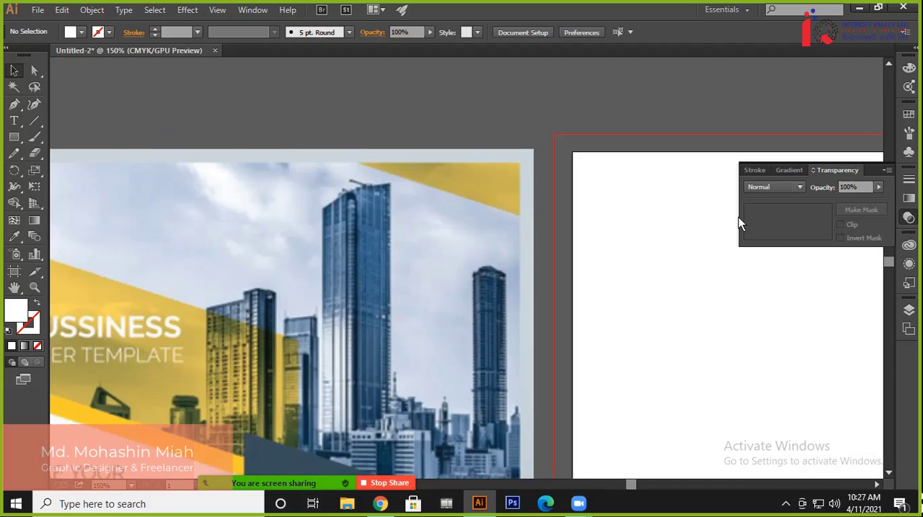
{"action": "scroll", "coordinate": [324, 195], "scroll_direction": "left", "scroll_amount": 2}
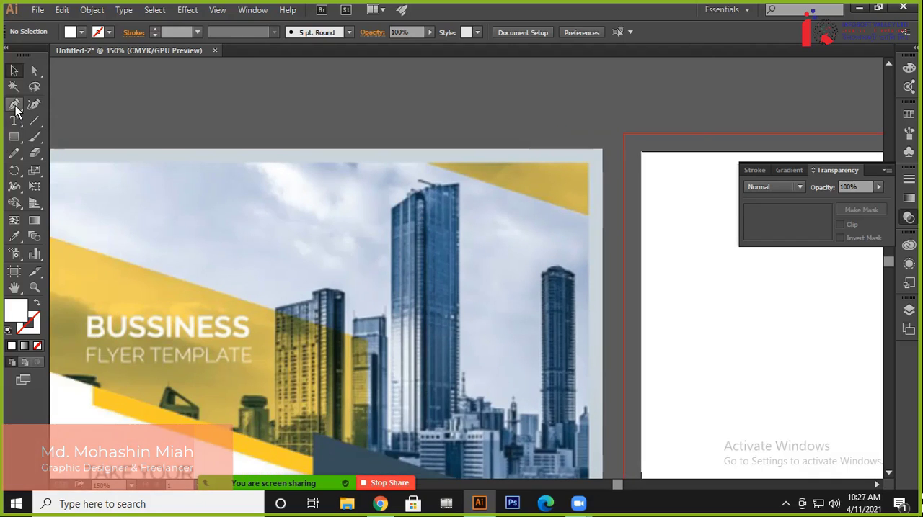
Activate the Rectangle tool
{"action": "left_click", "coordinate": [14, 137]}
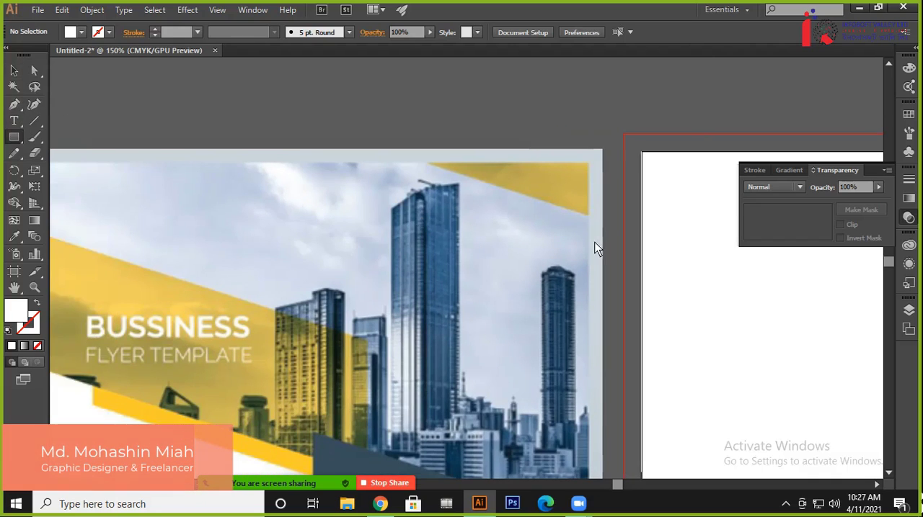
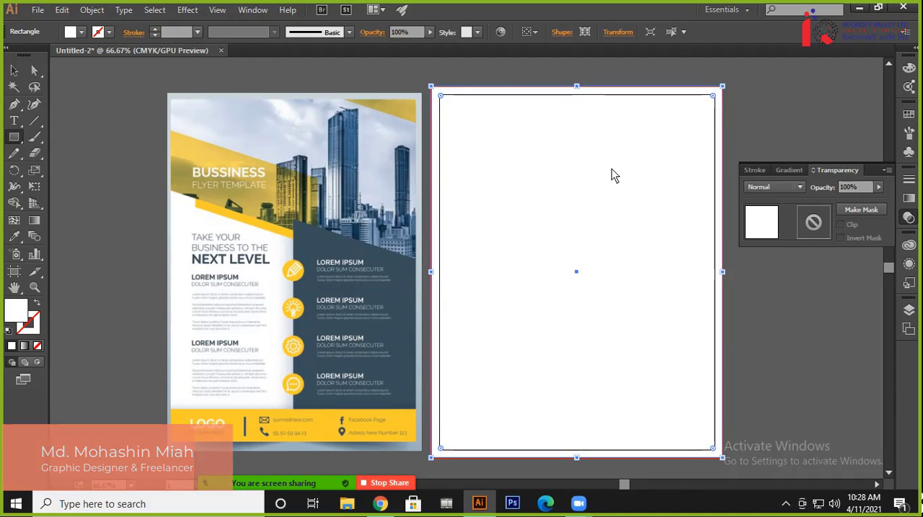
Deselect the background rectangle and draw a new rectangle about 2.5 × 0.9 in inside the artboard's upper-right corner
{"action": "left_click", "coordinate": [13, 71]}
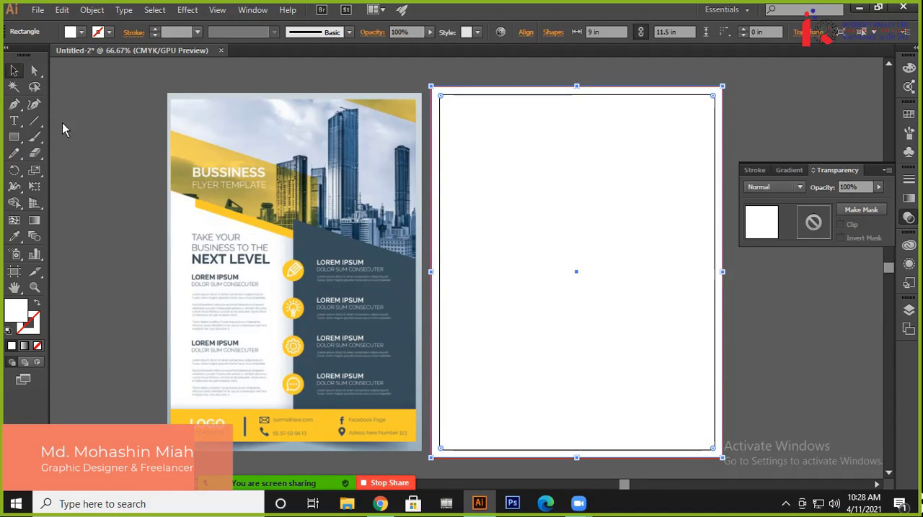
{"action": "left_click", "coordinate": [62, 126]}
{"action": "left_click", "coordinate": [514, 97]}
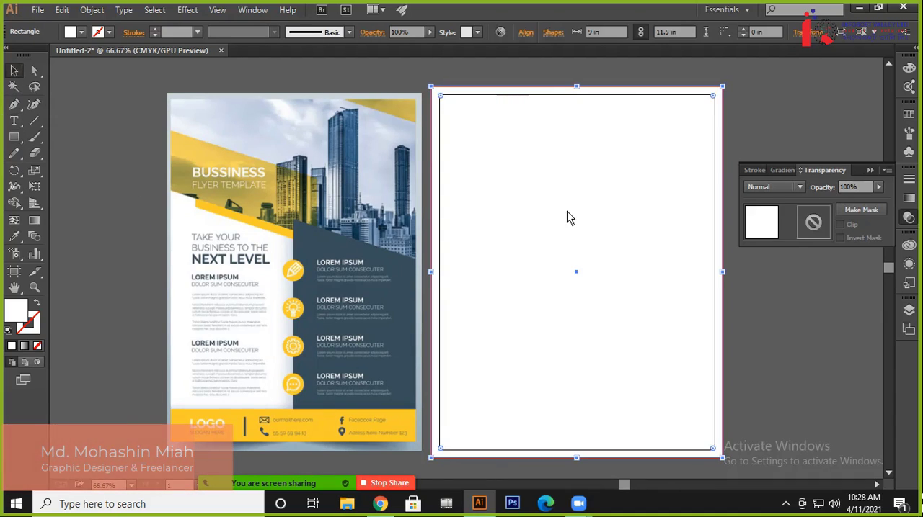
{"action": "key", "text": "ctrl+shift+a"}
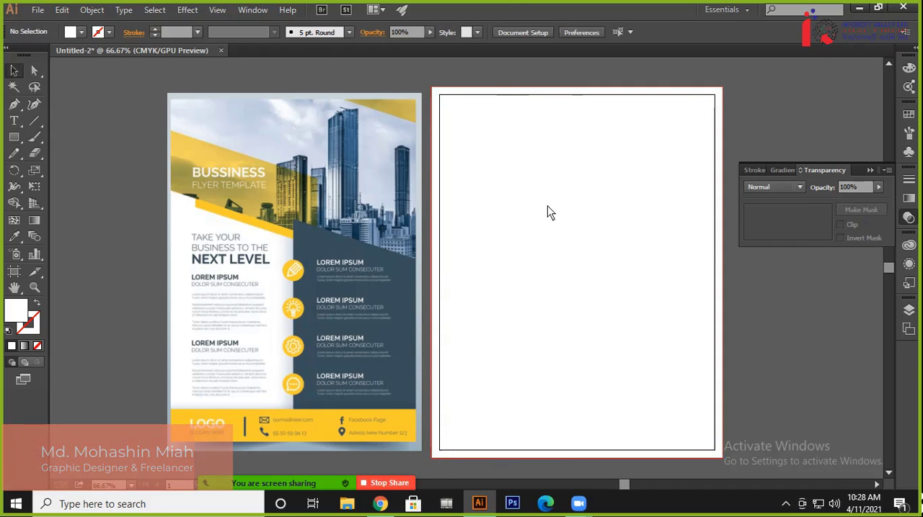
{"action": "left_click_drag", "start_coordinate": [520, 142], "coordinate": [469, 261]}
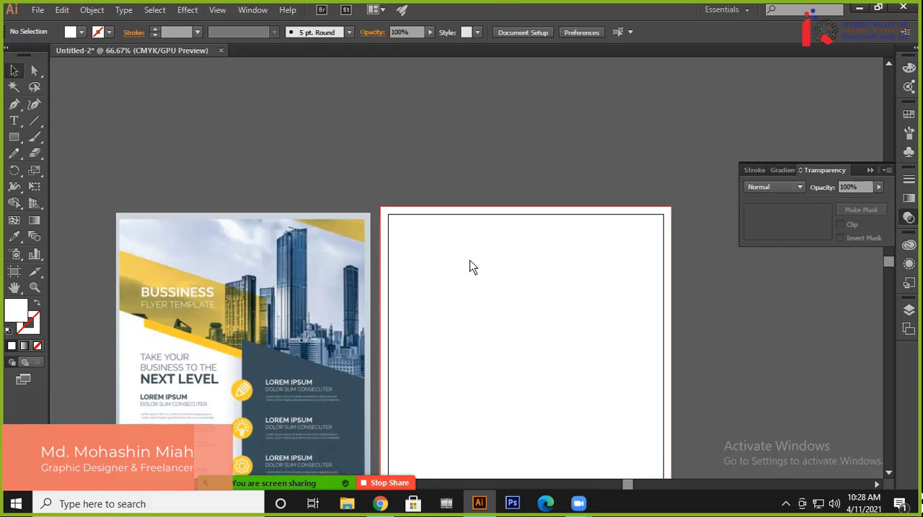
{"action": "scroll", "coordinate": [469, 261], "scroll_direction": "up", "scroll_amount": 1}
{"action": "scroll", "coordinate": [469, 262], "scroll_direction": "up", "scroll_amount": 2}
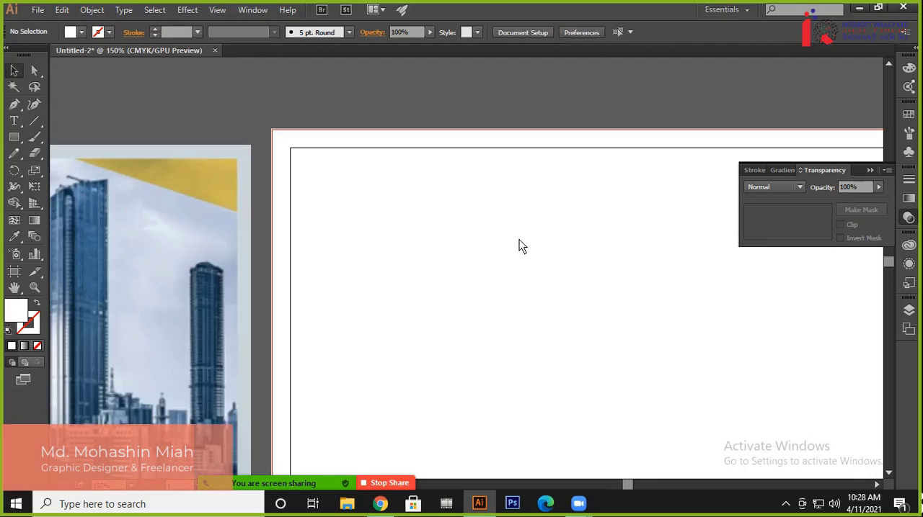
{"action": "left_click_drag", "start_coordinate": [519, 240], "coordinate": [326, 256]}
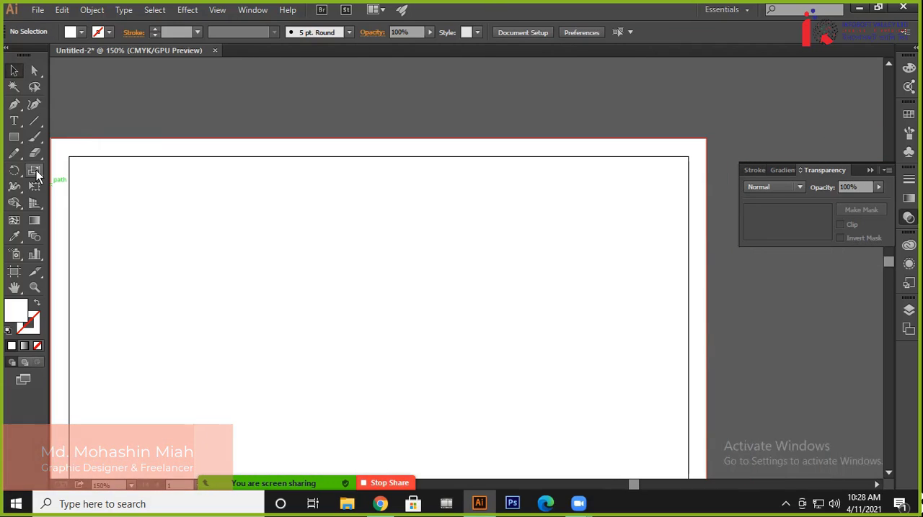
{"action": "left_click", "coordinate": [15, 137]}
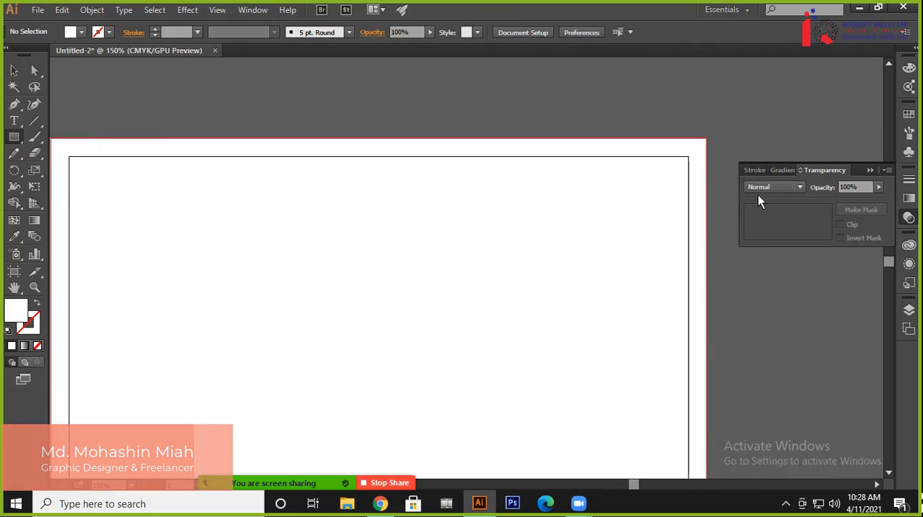
{"action": "left_click_drag", "start_coordinate": [687, 158], "coordinate": [505, 224]}
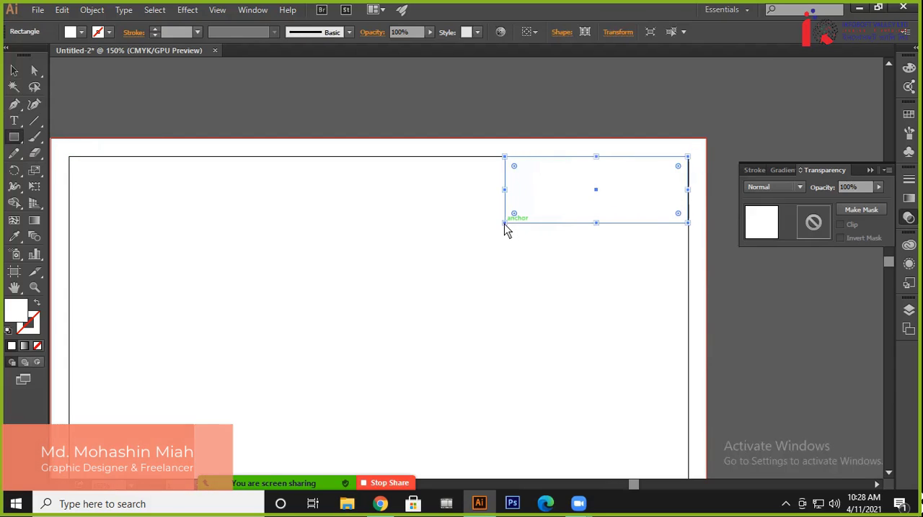
Extend the small corner rectangle's upper and right edges out to the bleed line, making it about 2.76 × 1.16 in
{"action": "left_click", "coordinate": [15, 71]}
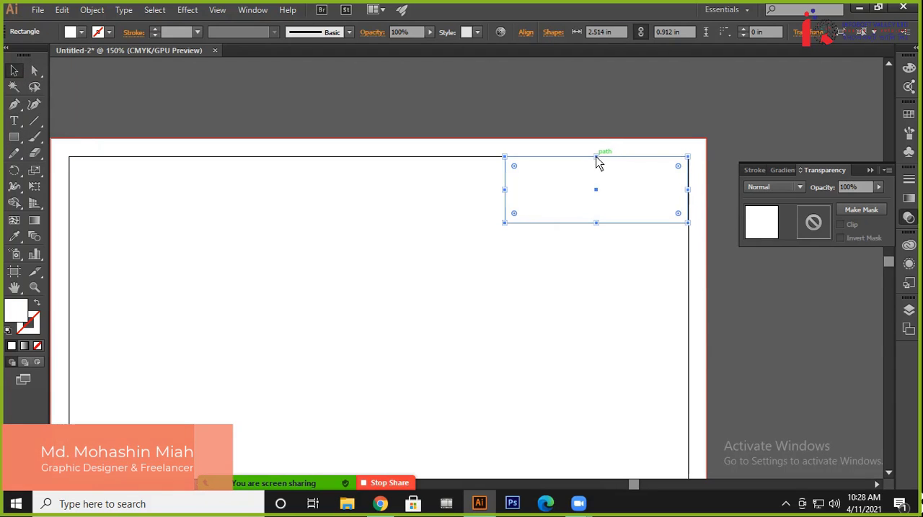
{"action": "left_click_drag", "start_coordinate": [595, 157], "coordinate": [597, 139]}
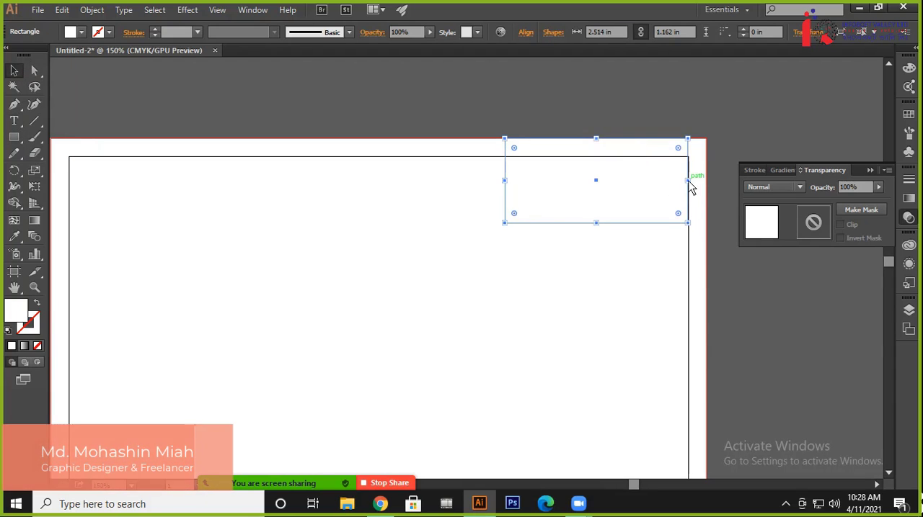
{"action": "left_click_drag", "start_coordinate": [689, 181], "coordinate": [705, 188]}
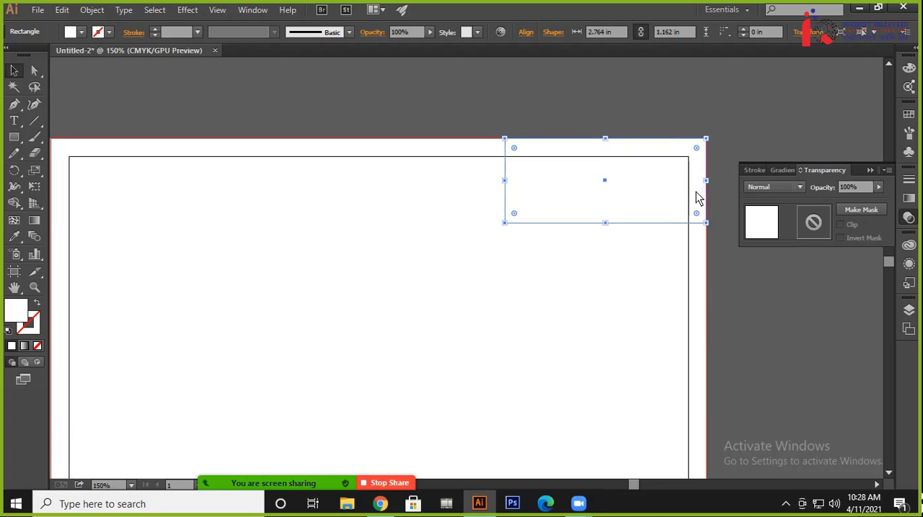
Delete the corner rectangle's lower-left anchor point to turn it into a right-angled triangle
{"action": "left_click", "coordinate": [14, 120]}
{"action": "left_click", "coordinate": [14, 104]}
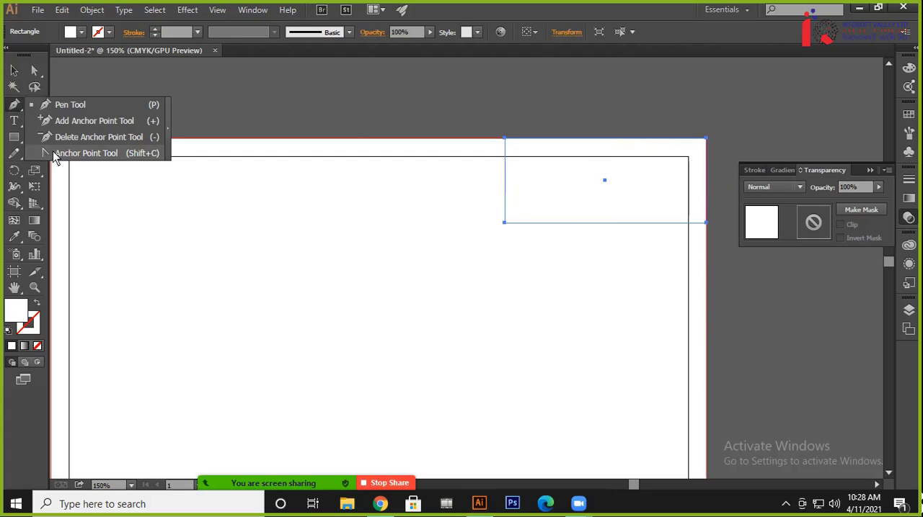
{"action": "left_click", "coordinate": [86, 153]}
{"action": "left_click", "coordinate": [505, 223]}
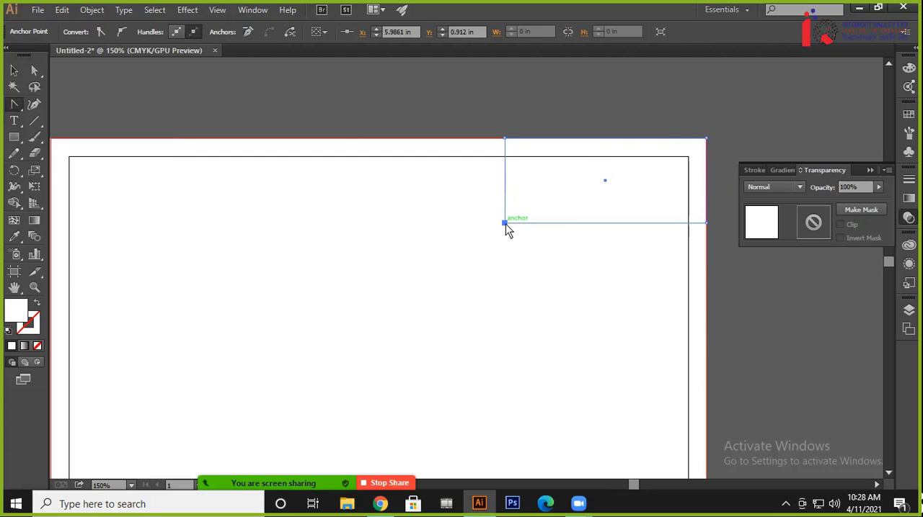
{"action": "left_click", "coordinate": [13, 105]}
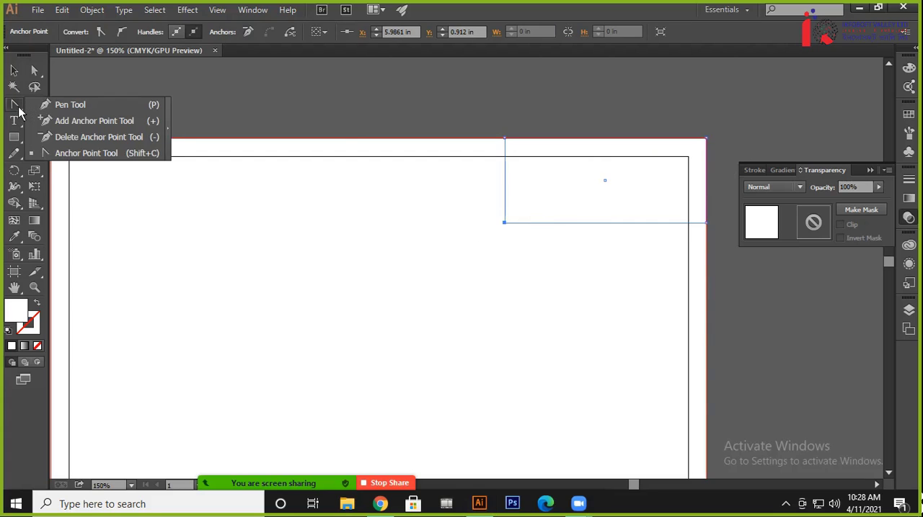
{"action": "left_click", "coordinate": [59, 143]}
{"action": "left_click", "coordinate": [505, 224]}
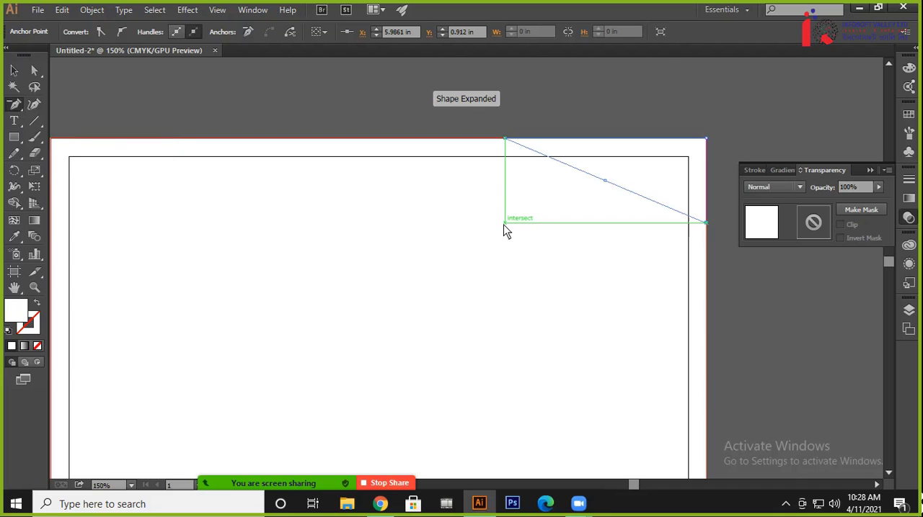
{"action": "left_click", "coordinate": [14, 70]}
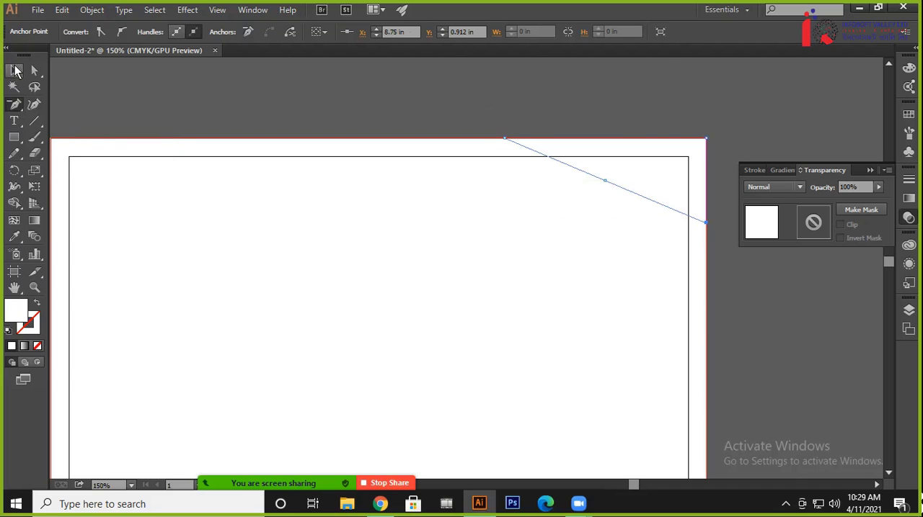
{"action": "left_click", "coordinate": [339, 108]}
Fill the corner triangle with the gold sampled from the reference flyer's upper-right triangle
{"action": "left_click", "coordinate": [618, 168]}
{"action": "left_click", "coordinate": [80, 31]}
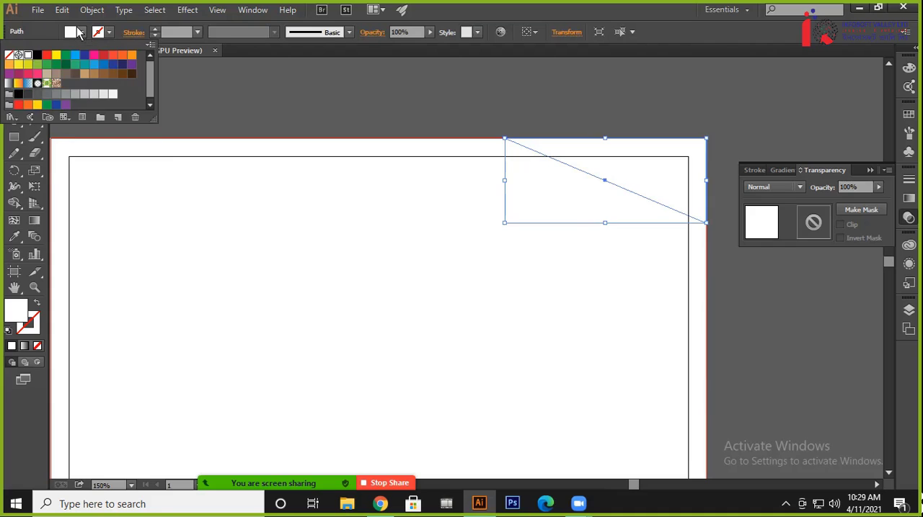
{"action": "left_click", "coordinate": [122, 56]}
{"action": "left_click_drag", "start_coordinate": [247, 201], "coordinate": [563, 232]}
{"action": "key", "text": "i"}
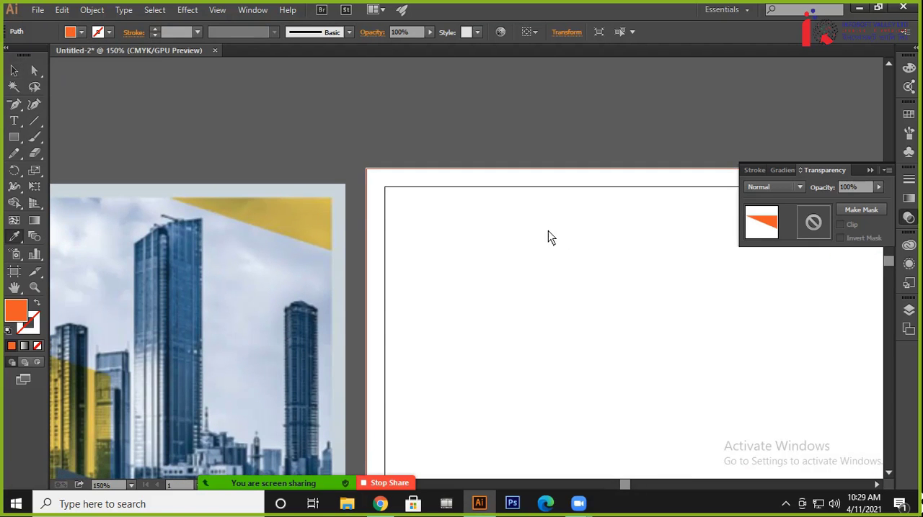
{"action": "left_click", "coordinate": [313, 215]}
{"action": "left_click", "coordinate": [15, 70]}
{"action": "left_click_drag", "start_coordinate": [433, 171], "coordinate": [350, 211]}
{"action": "left_click_drag", "start_coordinate": [525, 211], "coordinate": [396, 212]}
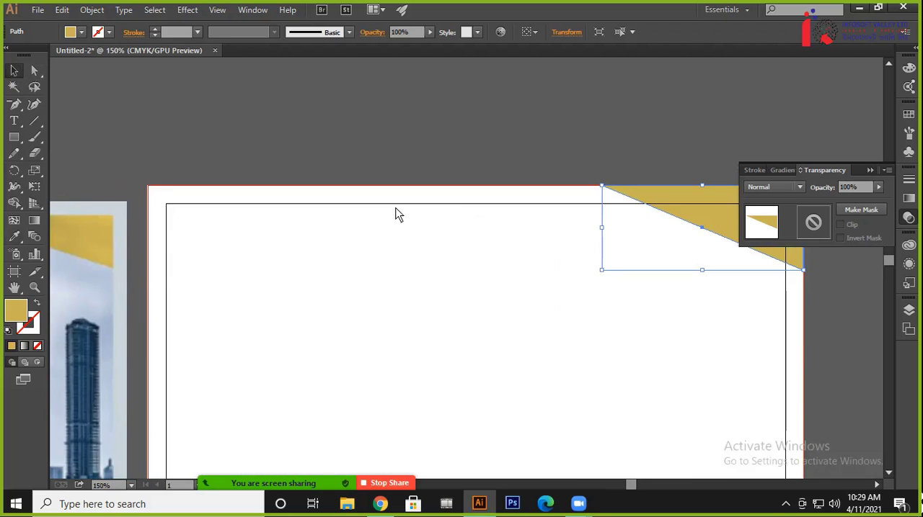
{"action": "key", "text": "ctrl+minus"}
{"action": "scroll", "coordinate": [548, 277], "scroll_direction": "down", "scroll_amount": 1}
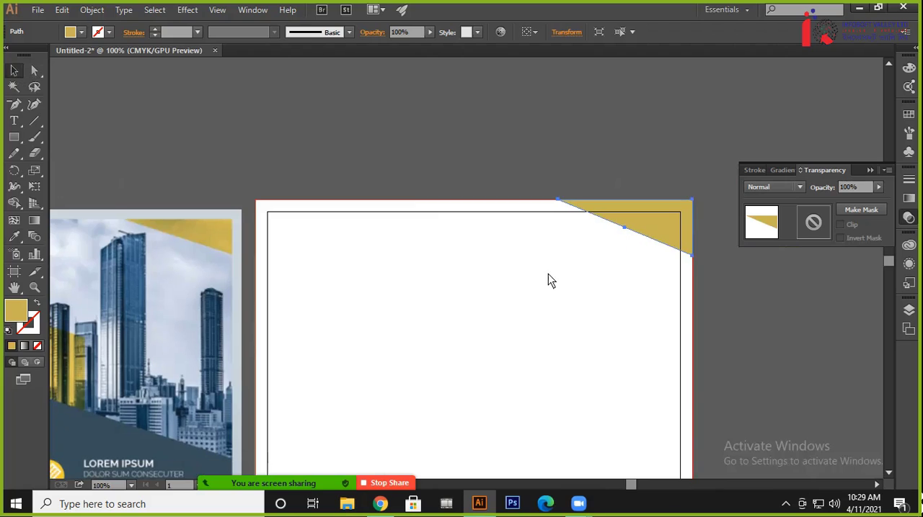
{"action": "left_click", "coordinate": [383, 175]}
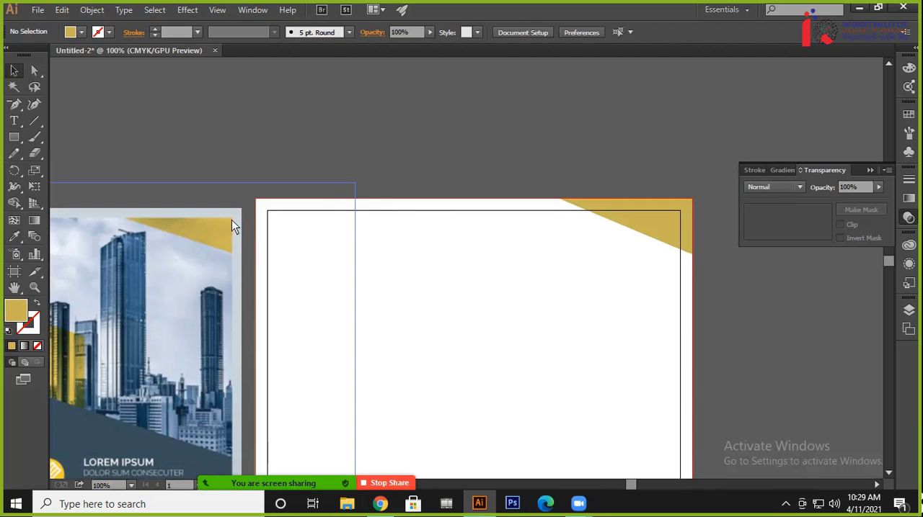
Examine the reference flyer's header shapes, body sections and footer and compare them with the new artboard
{"action": "left_click_drag", "start_coordinate": [409, 312], "coordinate": [459, 309]}
{"action": "scroll", "coordinate": [339, 212], "scroll_direction": "left", "scroll_amount": 5}
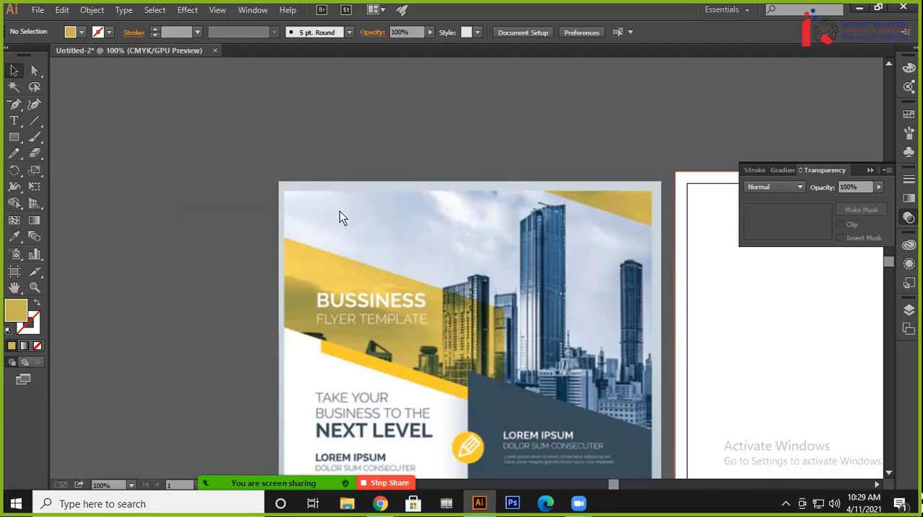
{"action": "scroll", "coordinate": [315, 180], "scroll_direction": "down", "scroll_amount": 4}
{"action": "left_click_drag", "start_coordinate": [300, 33], "coordinate": [290, 36]}
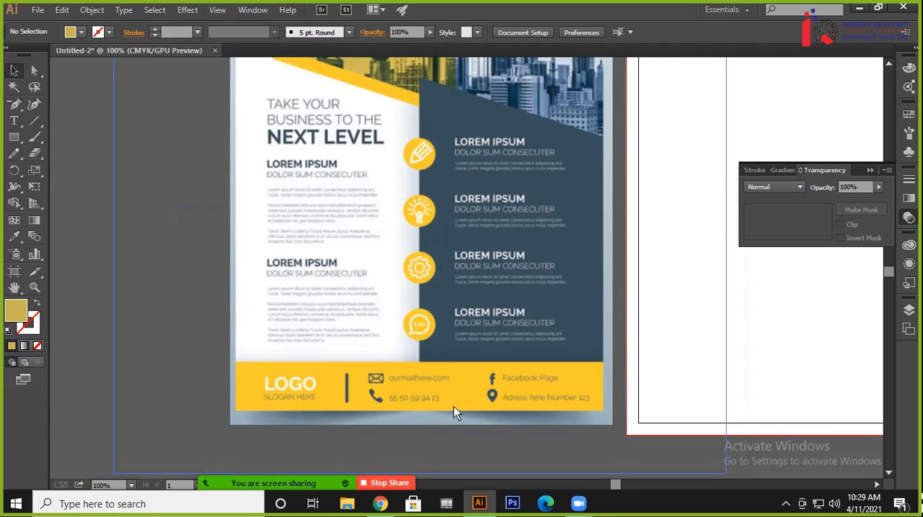
{"action": "left_click_drag", "start_coordinate": [561, 175], "coordinate": [393, 359]}
{"action": "left_click_drag", "start_coordinate": [448, 234], "coordinate": [421, 247]}
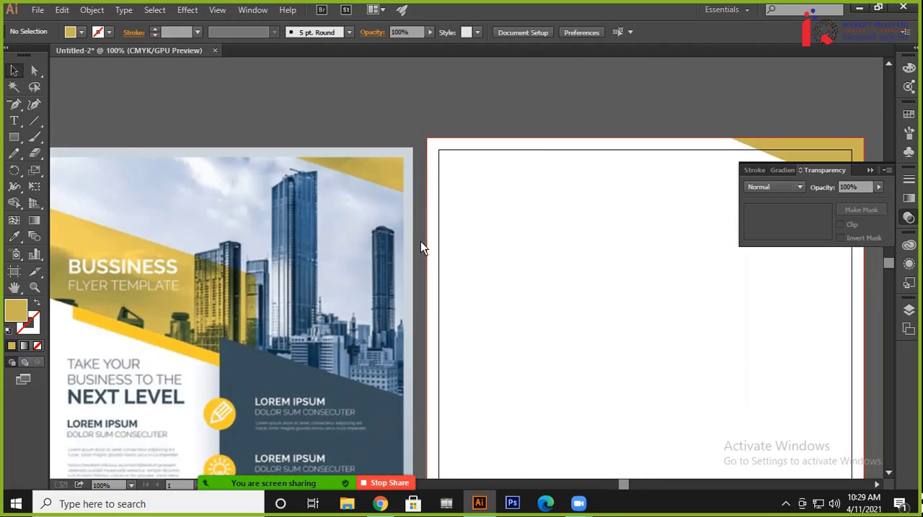
{"action": "left_click_drag", "start_coordinate": [649, 267], "coordinate": [592, 302]}
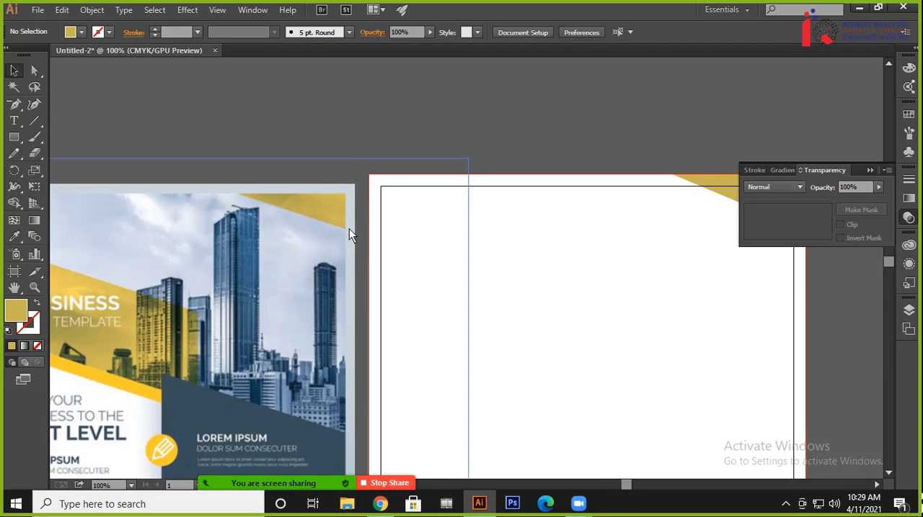
{"action": "left_click_drag", "start_coordinate": [517, 259], "coordinate": [357, 270]}
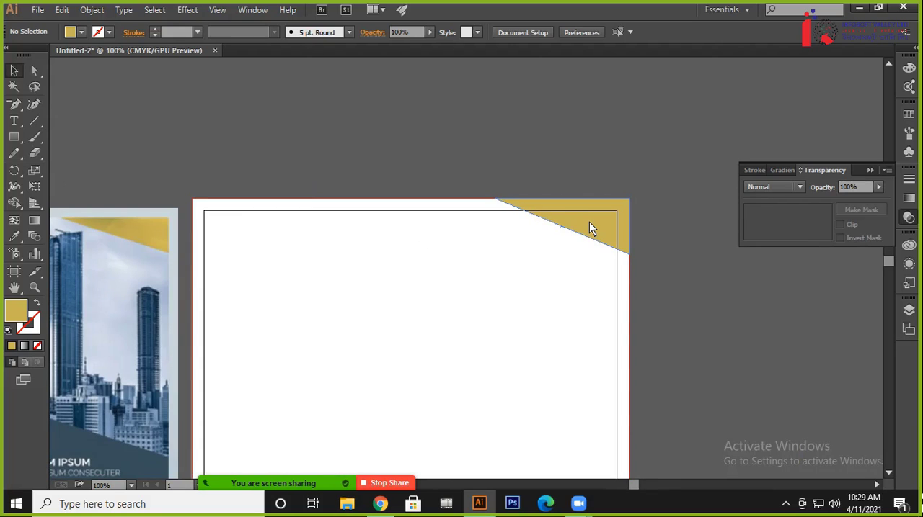
{"action": "left_click", "coordinate": [14, 70]}
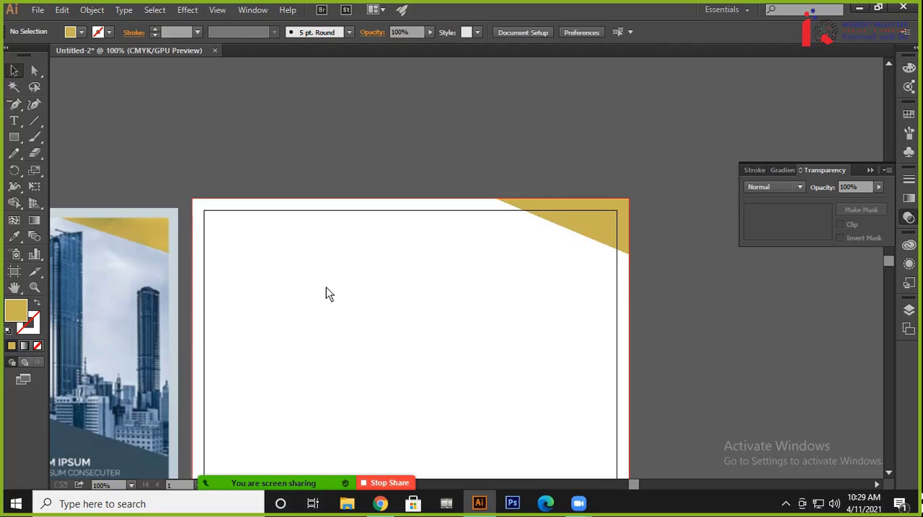
{"action": "left_click_drag", "start_coordinate": [310, 296], "coordinate": [534, 220]}
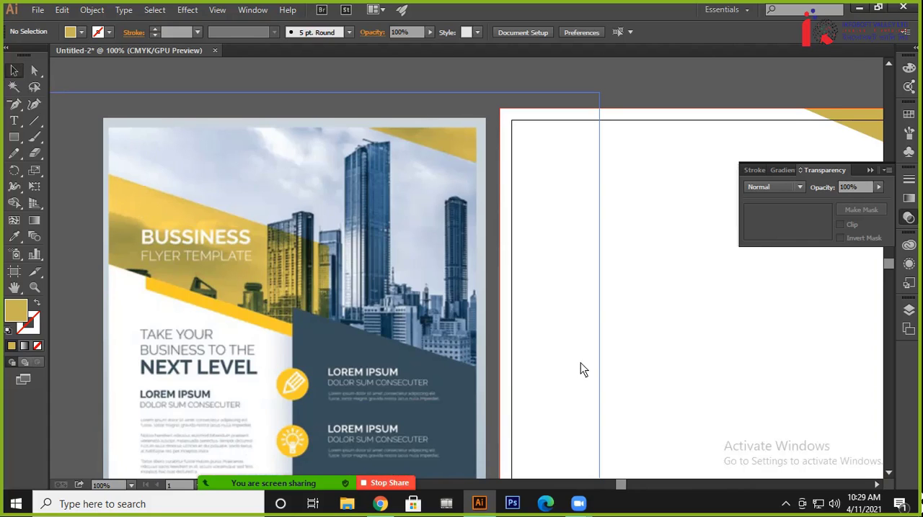
{"action": "left_click_drag", "start_coordinate": [584, 370], "coordinate": [564, 339]}
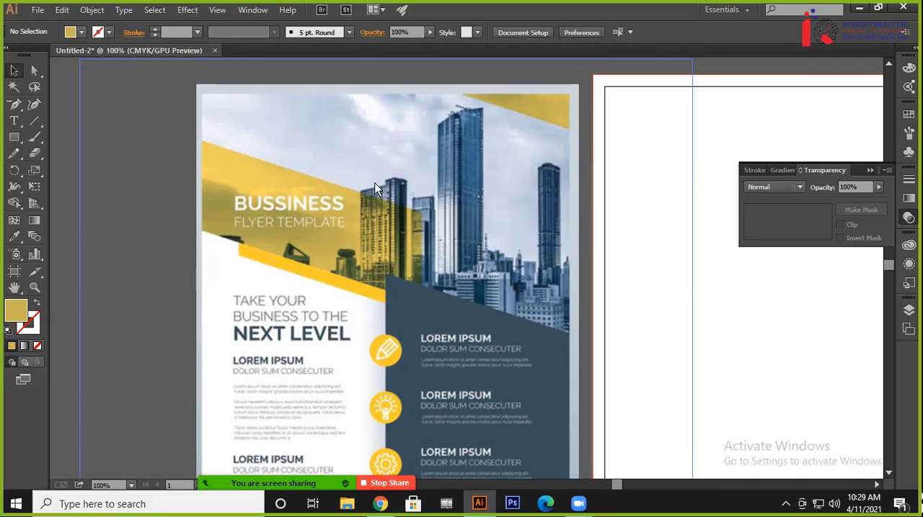
{"action": "left_click_drag", "start_coordinate": [587, 233], "coordinate": [217, 194]}
{"action": "left_click_drag", "start_coordinate": [402, 160], "coordinate": [422, 236]}
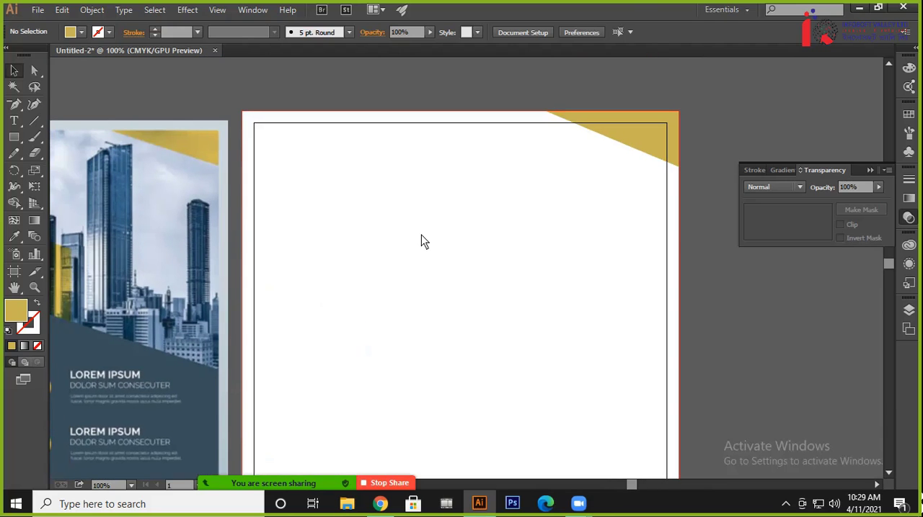
Switch to Chrome, copy the low-angle blue office building photo from Pexels, and paste it into the Illustrator document
{"action": "left_click", "coordinate": [380, 504]}
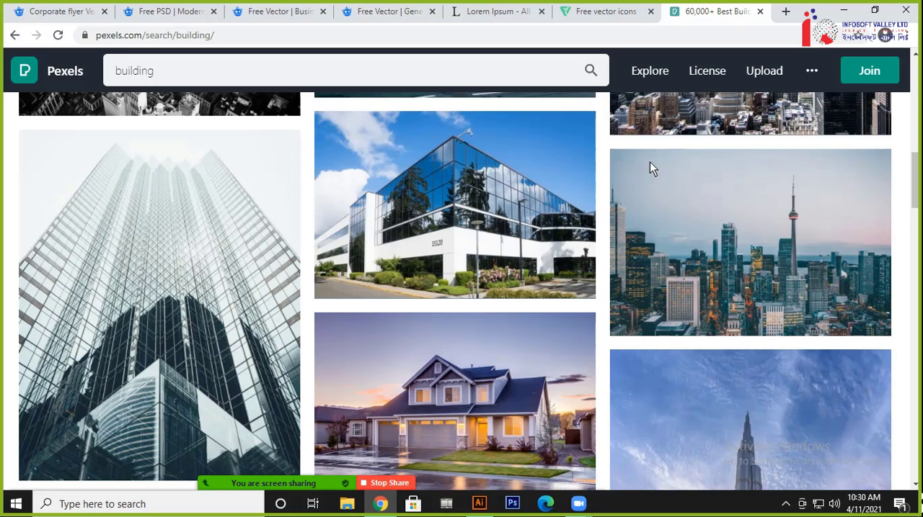
{"action": "scroll", "coordinate": [495, 236], "scroll_direction": "up", "scroll_amount": 5}
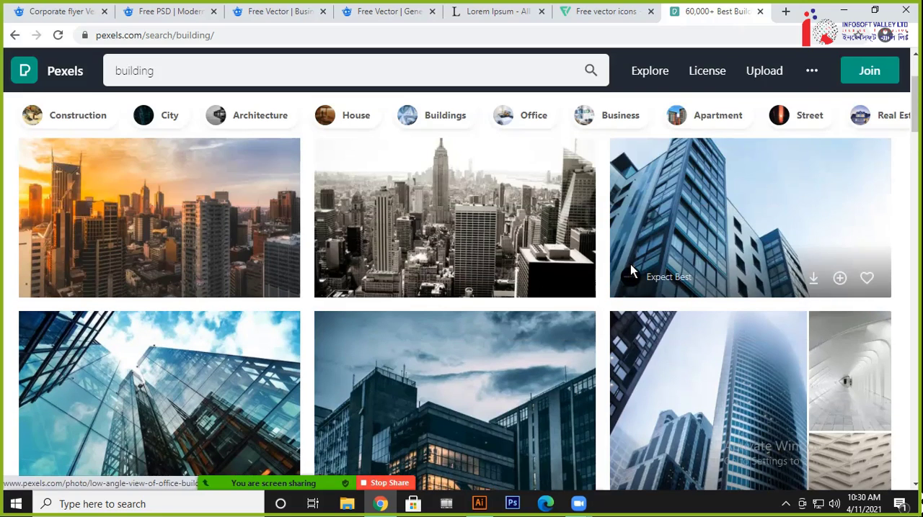
{"action": "right_click", "coordinate": [717, 213]}
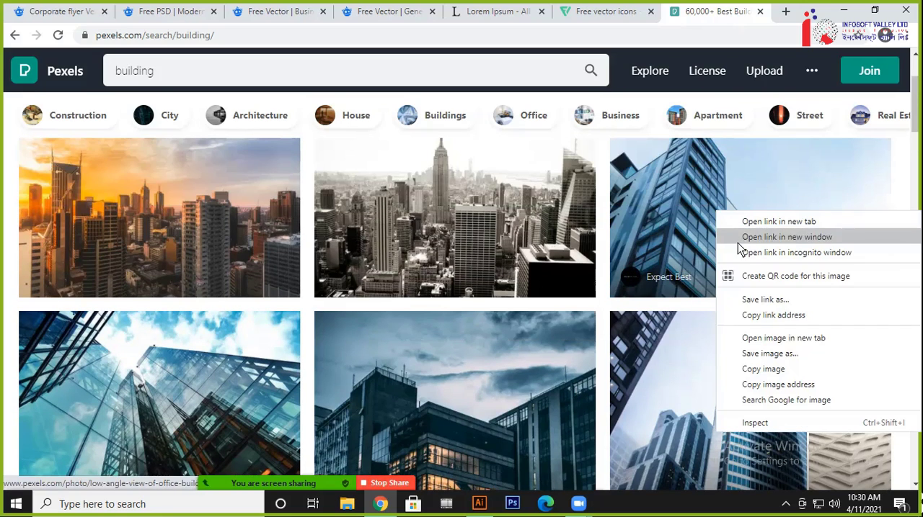
{"action": "left_click", "coordinate": [762, 369]}
{"action": "left_click", "coordinate": [478, 503]}
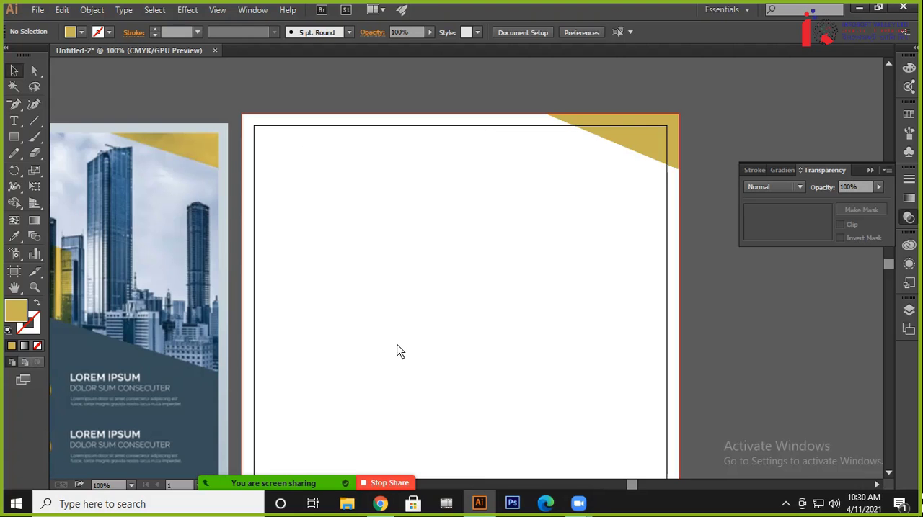
{"action": "key", "text": "ctrl+v"}
Align the building photo with the artboard's upper bleed corner and scale it to 9 in wide by 5.994 in high
{"action": "left_click_drag", "start_coordinate": [437, 296], "coordinate": [478, 253]}
{"action": "left_click_drag", "start_coordinate": [340, 337], "coordinate": [239, 466]}
{"action": "scroll", "coordinate": [436, 404], "scroll_direction": "down", "scroll_amount": 5}
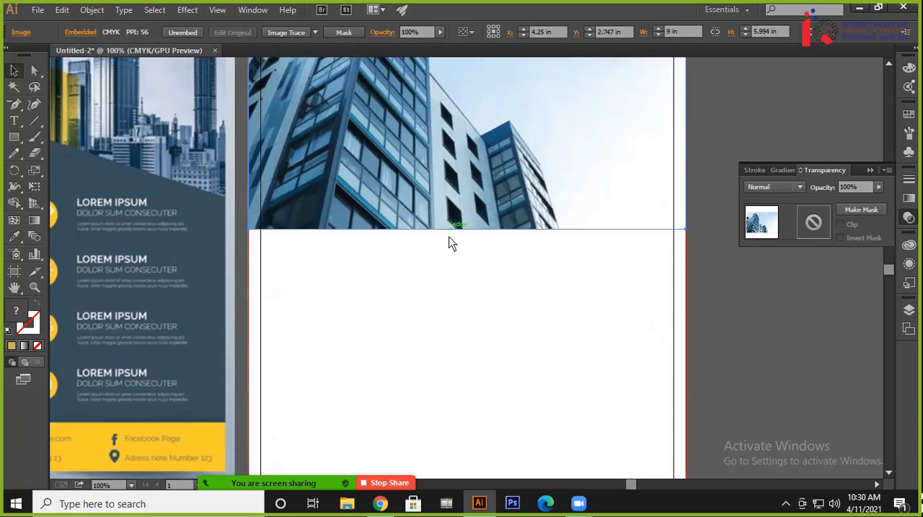
{"action": "left_click_drag", "start_coordinate": [449, 238], "coordinate": [446, 320]}
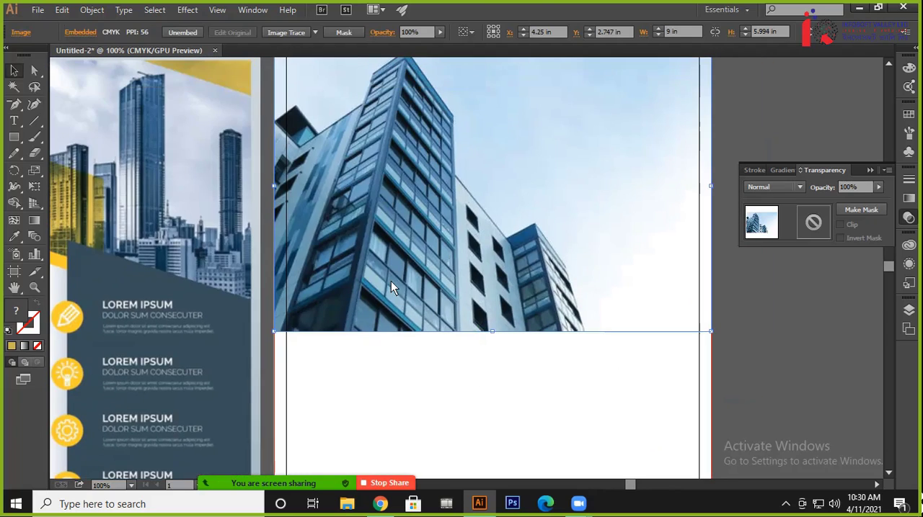
Move the building photo slightly past the upper bleed corner and reflect it across the vertical axis
{"action": "left_click_drag", "start_coordinate": [441, 255], "coordinate": [446, 227]}
{"action": "left_click_drag", "start_coordinate": [445, 188], "coordinate": [463, 270]}
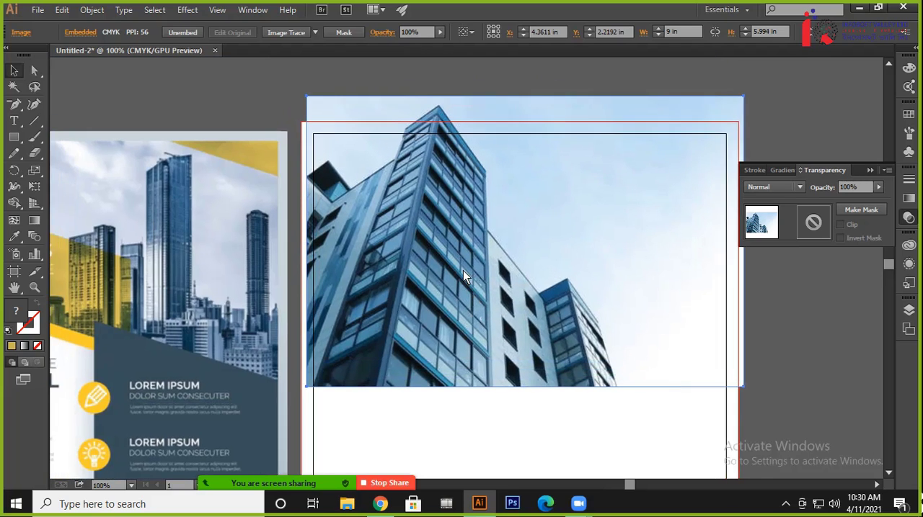
{"action": "right_click", "coordinate": [454, 229]}
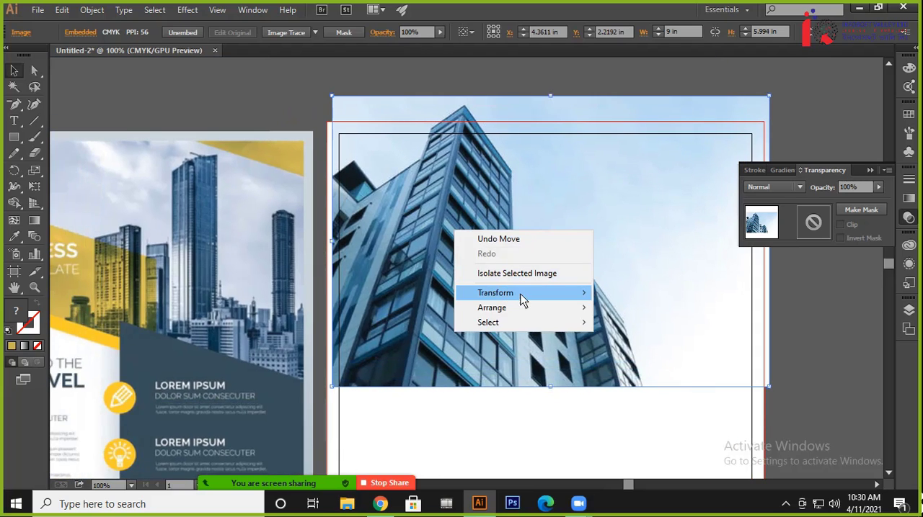
{"action": "mouse_move", "coordinate": [522, 300]}
{"action": "left_click", "coordinate": [642, 342]}
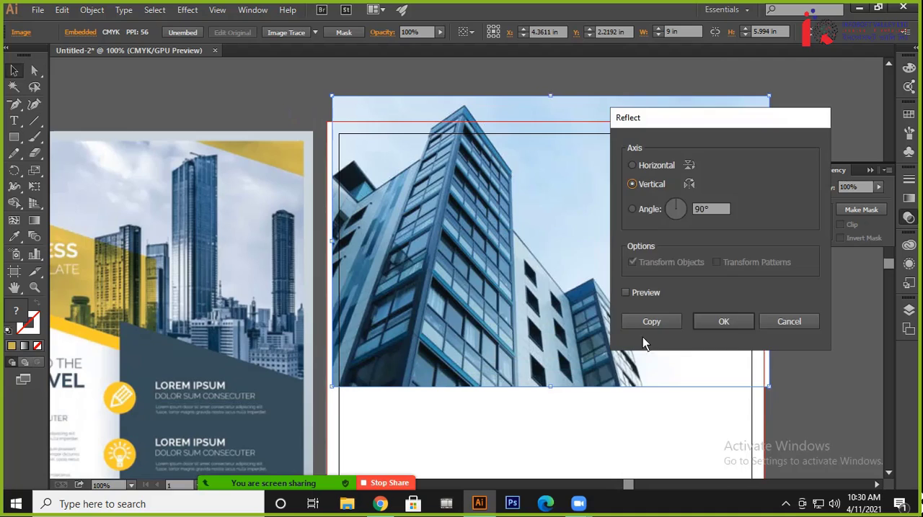
{"action": "left_click", "coordinate": [723, 319]}
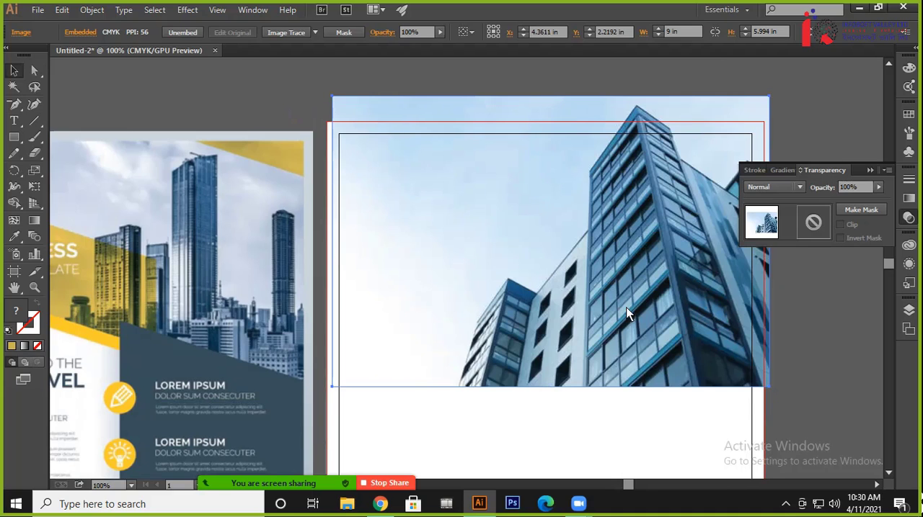
Align the mirrored photo with the side bleed edges at X 4.25 in and lower it to Y 2.9137 in
{"action": "left_click_drag", "start_coordinate": [629, 312], "coordinate": [573, 282]}
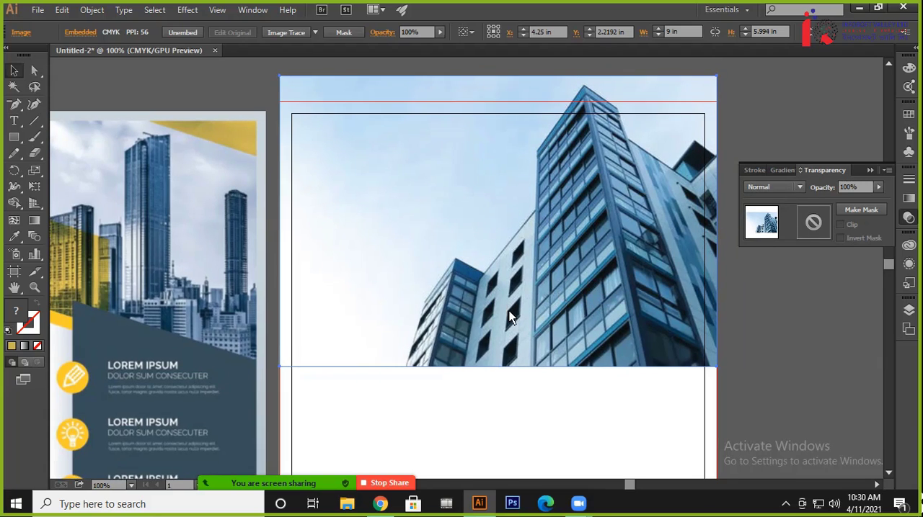
{"action": "scroll", "coordinate": [408, 281], "scroll_direction": "up", "scroll_amount": 1}
{"action": "mouse_move", "coordinate": [282, 111]}
{"action": "left_mouse_down"}
{"action": "mouse_move", "coordinate": [285, 125]}
{"action": "mouse_move", "coordinate": [271, 108]}
{"action": "mouse_move", "coordinate": [280, 104]}
{"action": "left_mouse_up"}
{"action": "key", "text": "shift+Down"}
{"action": "key", "text": "shift+Down"}
{"action": "key", "text": "shift+Down"}
{"action": "key", "text": "shift+Down"}
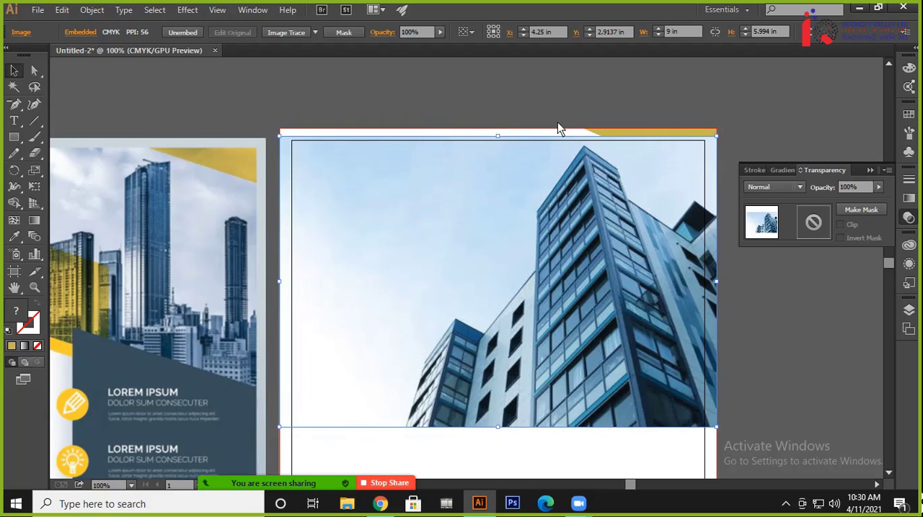
Raise the building photo to Y 2.7609 in so its upper edge sits at the artboard's top bleed line
{"action": "scroll", "coordinate": [597, 122], "scroll_direction": "down", "scroll_amount": 10}
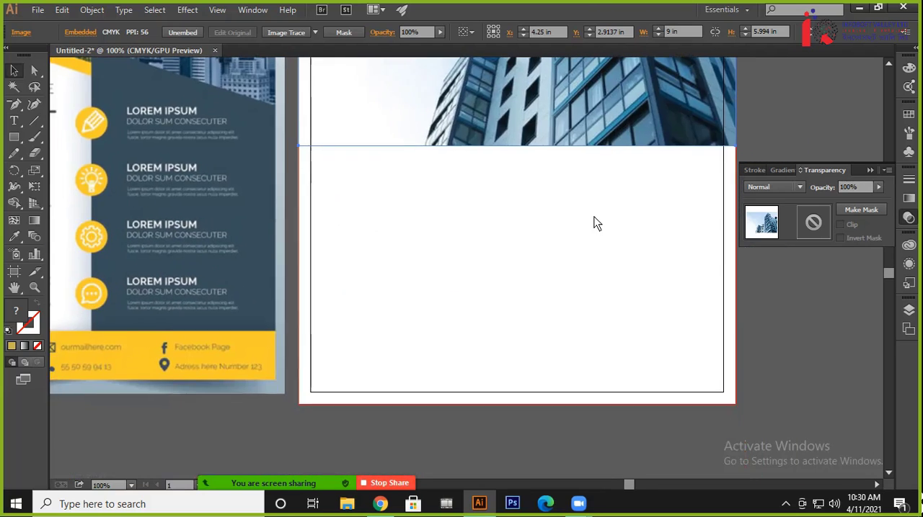
{"action": "left_click_drag", "start_coordinate": [594, 217], "coordinate": [723, 416]}
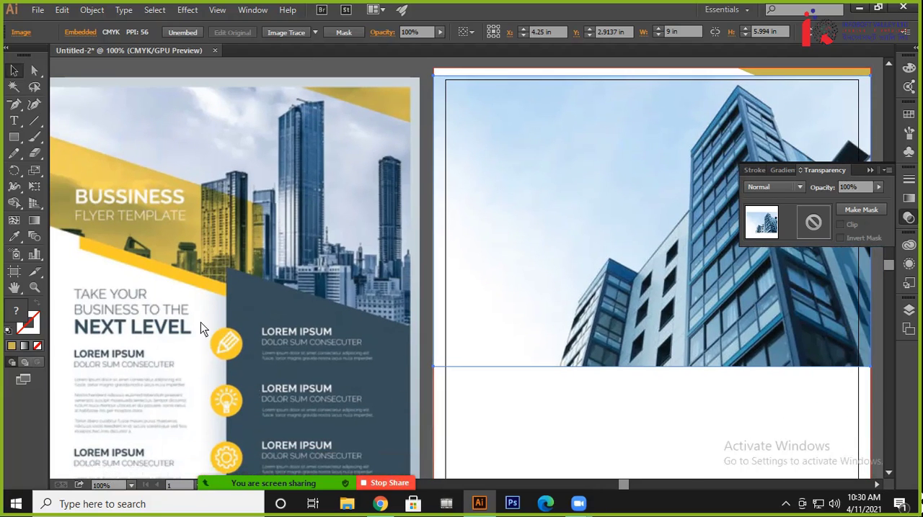
{"action": "left_click_drag", "start_coordinate": [292, 325], "coordinate": [358, 335]}
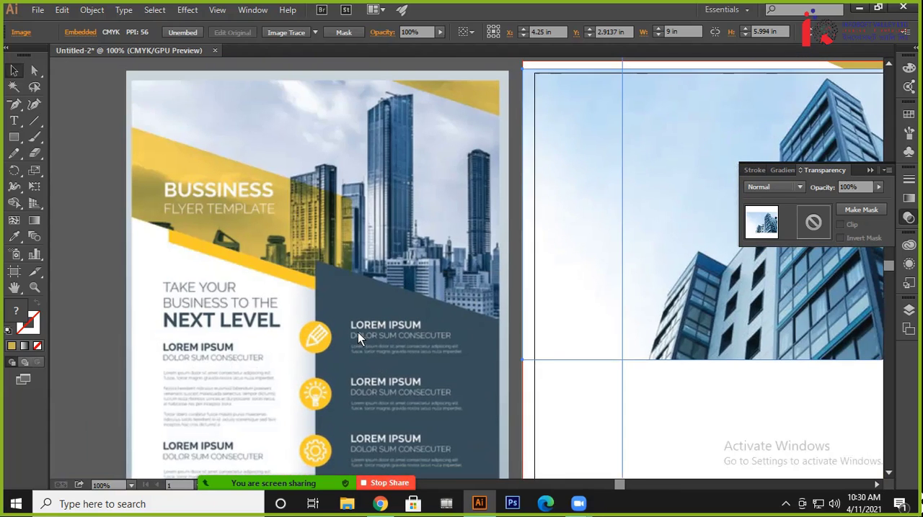
{"action": "left_click_drag", "start_coordinate": [477, 337], "coordinate": [441, 331]}
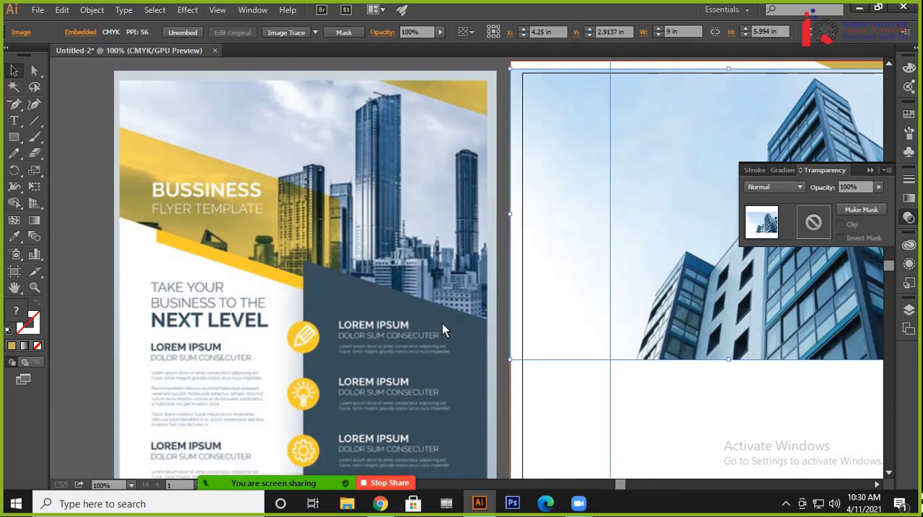
{"action": "key", "text": "ctrl+minus"}
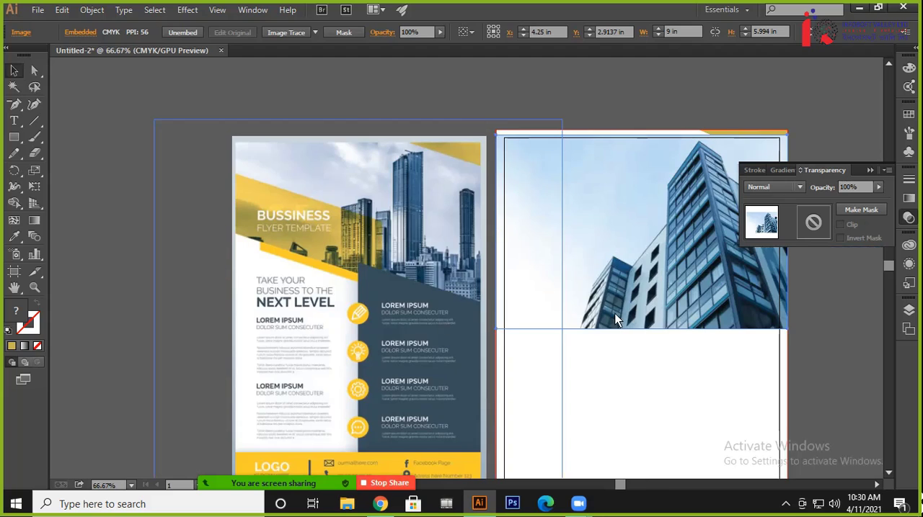
{"action": "left_click_drag", "start_coordinate": [614, 313], "coordinate": [525, 283]}
{"action": "key", "text": "Up"}
{"action": "key", "text": "Up"}
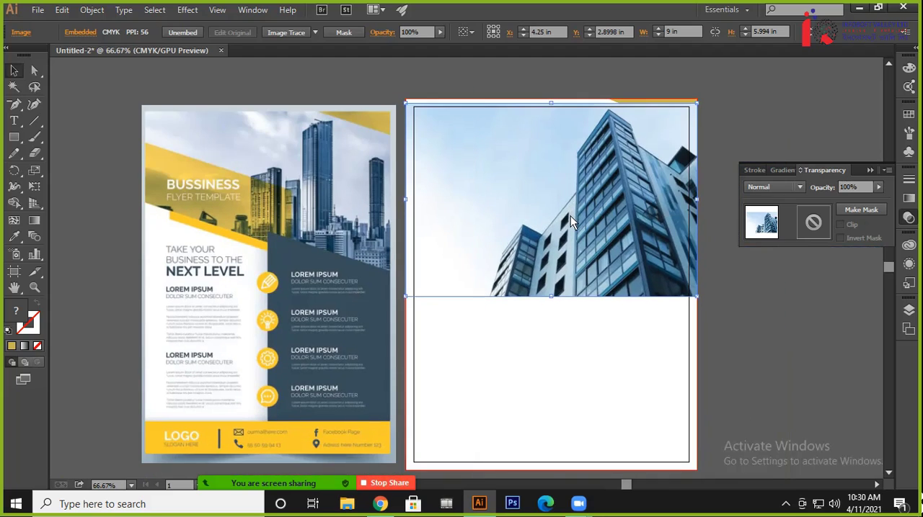
{"action": "key", "text": "Up"}
{"action": "key", "text": "Up"}
{"action": "key", "text": "Up"}
{"action": "key", "text": "Up"}
{"action": "key", "text": "Up"}
{"action": "key", "text": "Up"}
{"action": "key", "text": "Up"}
{"action": "key", "text": "Up"}
{"action": "key", "text": "Up"}
{"action": "key", "text": "Up"}
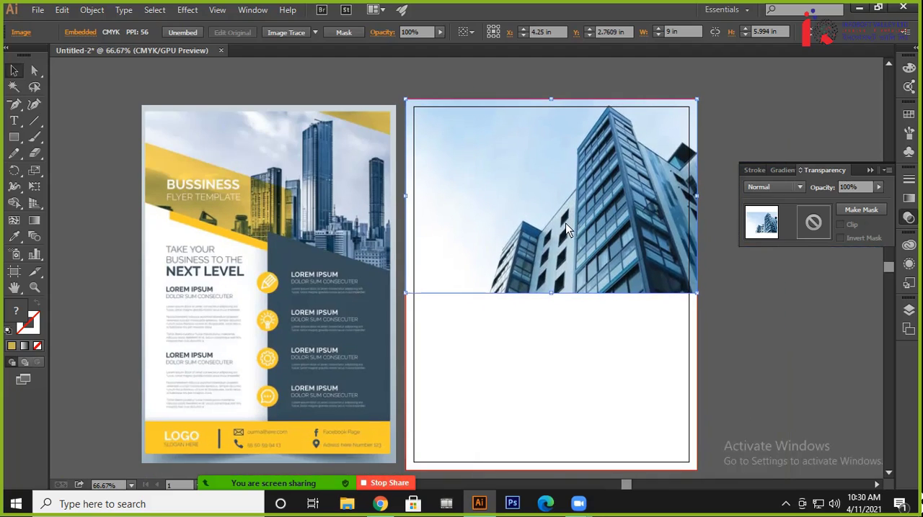
{"action": "left_click", "coordinate": [743, 324]}
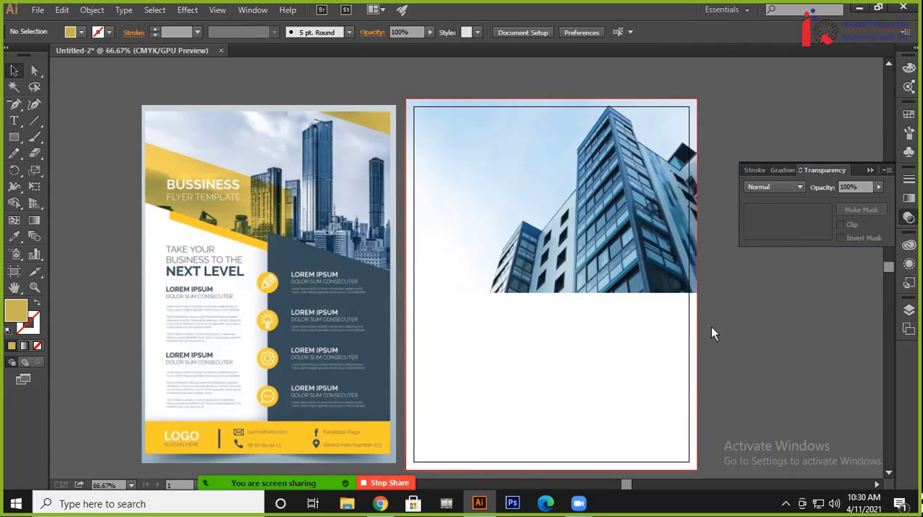
{"action": "left_click_drag", "start_coordinate": [711, 326], "coordinate": [704, 327]}
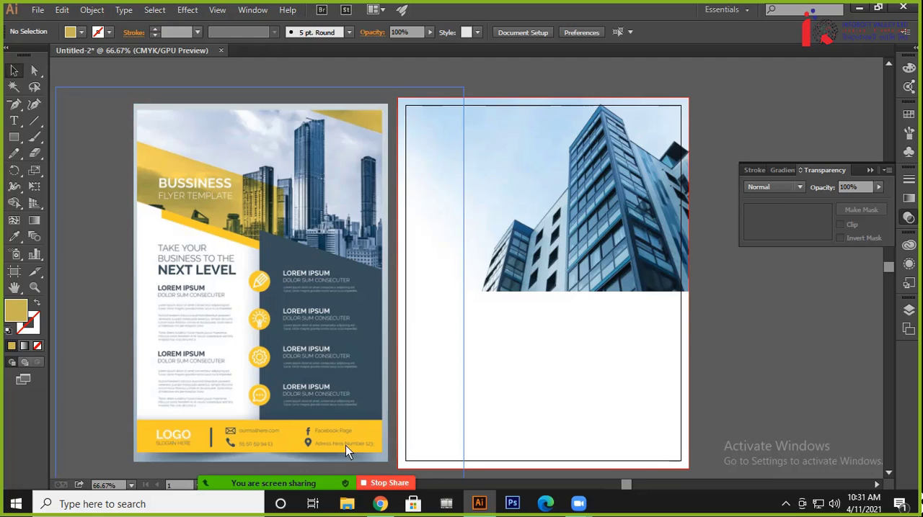
{"action": "left_click", "coordinate": [15, 140]}
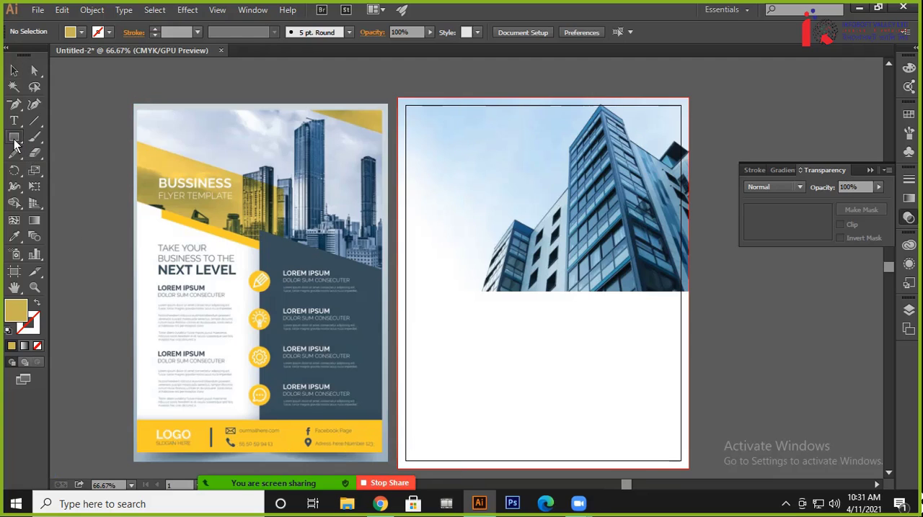
{"action": "left_click", "coordinate": [545, 421]}
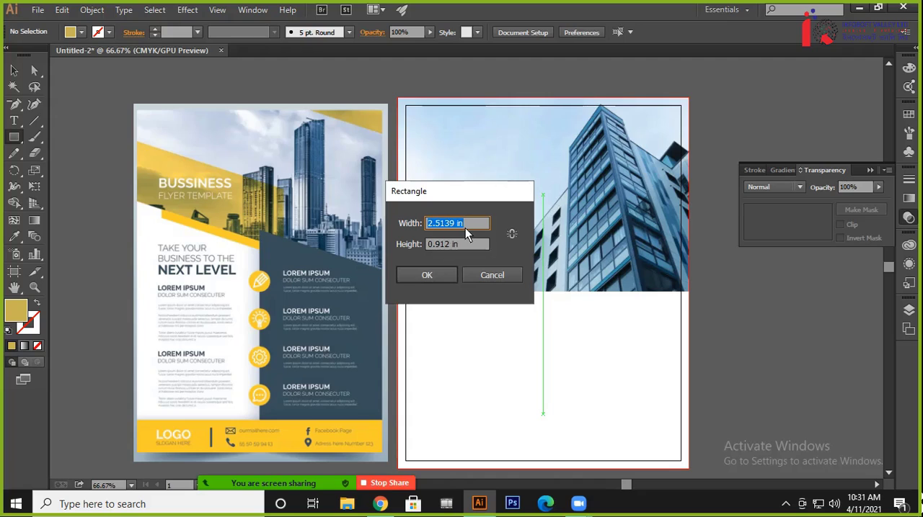
{"action": "type", "text": "2"}
{"action": "key", "text": "Tab"}
{"action": "type", "text": "2"}
{"action": "key", "text": "Return"}
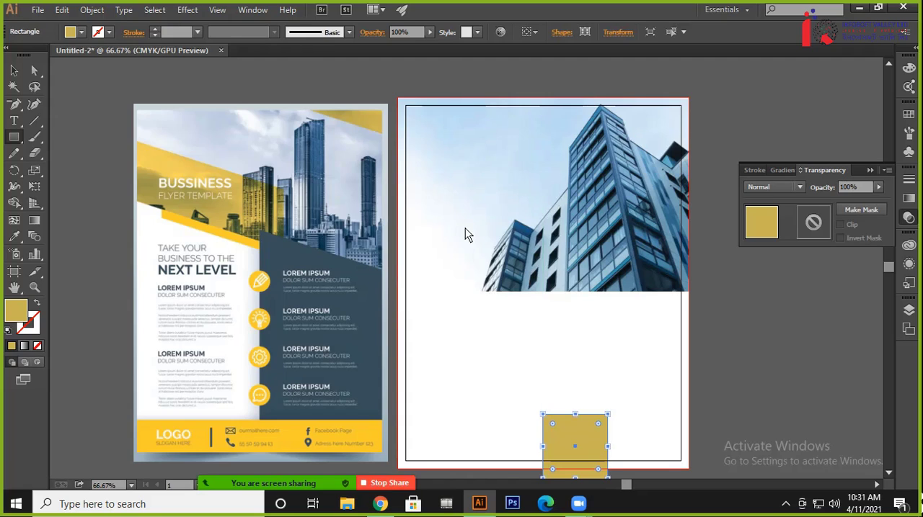
{"action": "left_click", "coordinate": [13, 70]}
{"action": "left_click_drag", "start_coordinate": [565, 433], "coordinate": [429, 426]}
{"action": "left_click", "coordinate": [761, 408]}
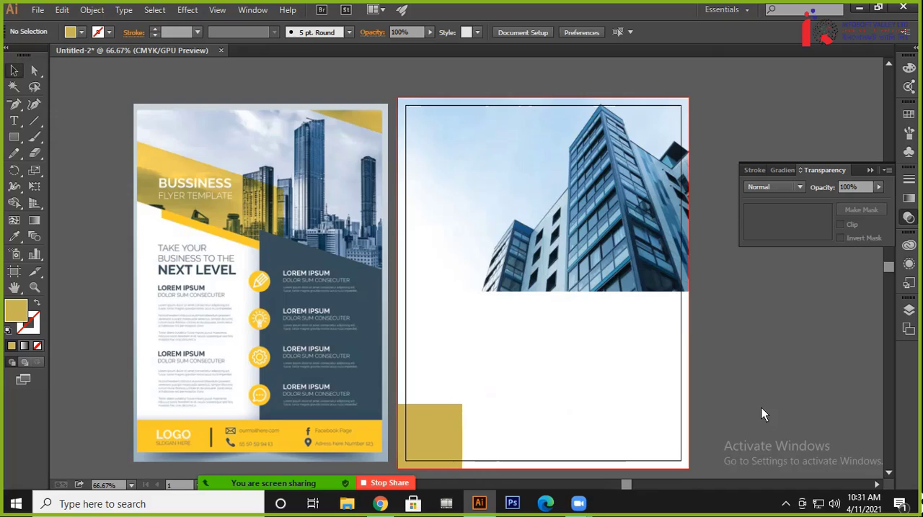
{"action": "left_click", "coordinate": [437, 436]}
{"action": "key", "text": "Delete"}
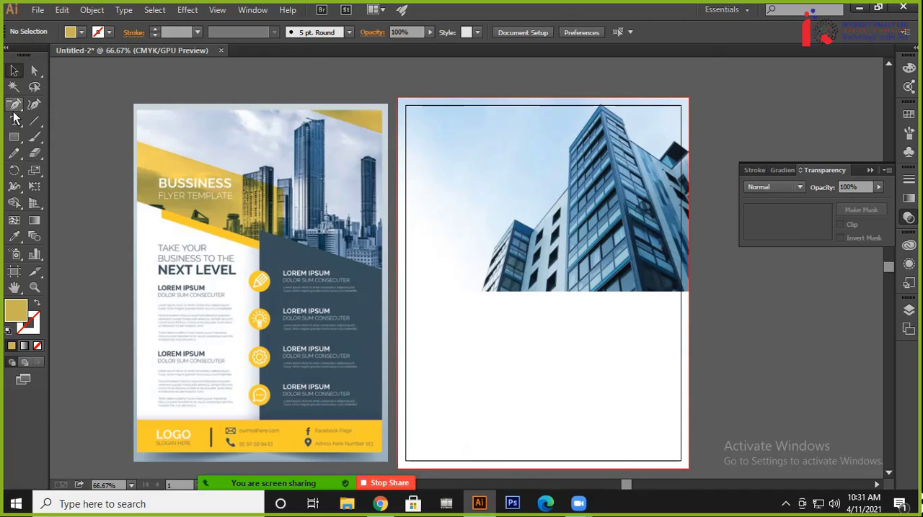
Draw a 1.5 by 1.5 in rectangle in the blank lower area of the artboard
{"action": "left_click", "coordinate": [16, 140]}
{"action": "left_click", "coordinate": [542, 384]}
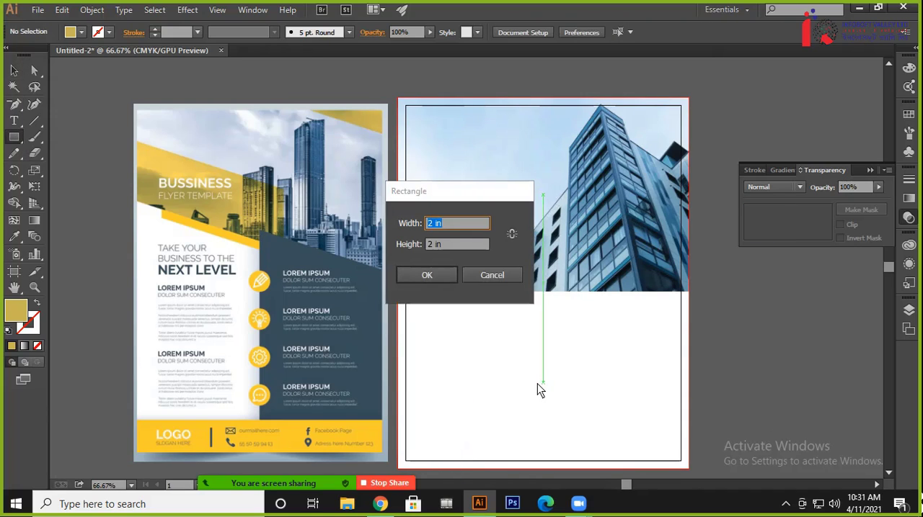
{"action": "type", "text": "1.5"}
{"action": "key", "text": "Tab"}
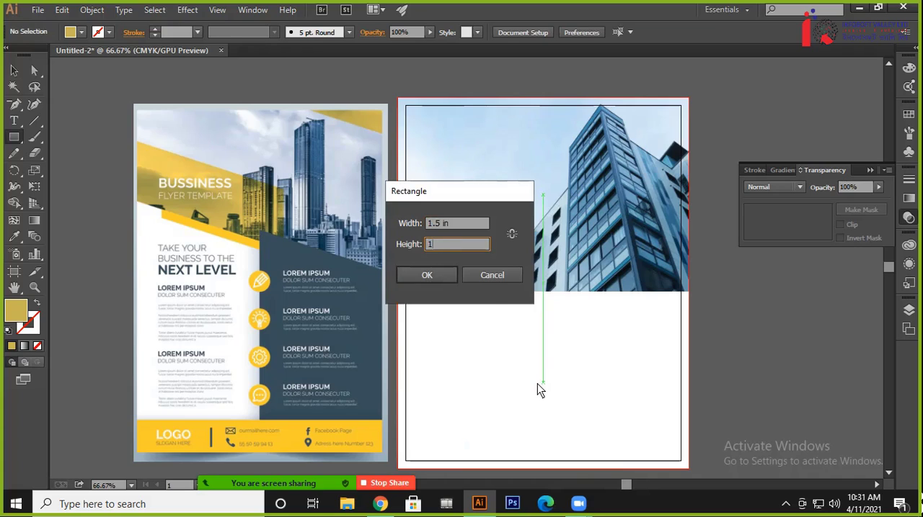
{"action": "type", "text": "1.5"}
{"action": "key", "text": "Return"}
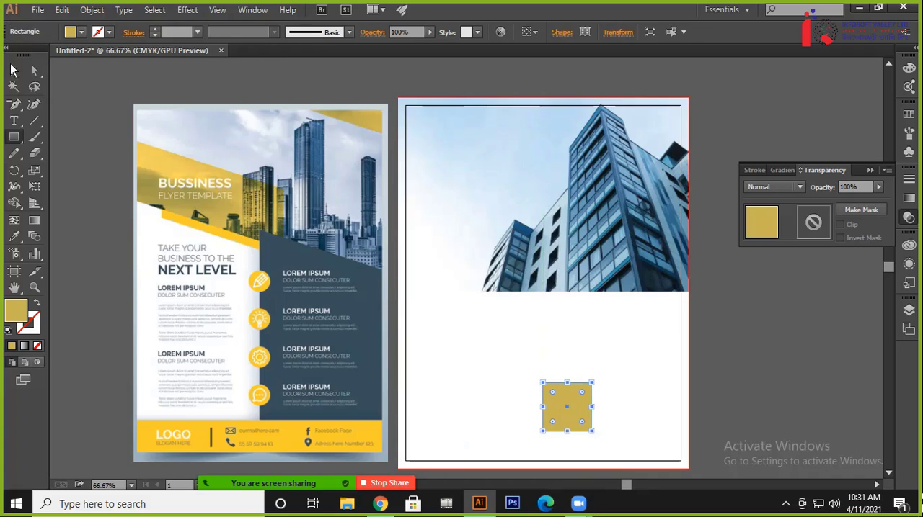
Place the square on the artboard's lower bleed edge and stretch it to 9 in wide as the footer band
{"action": "left_click", "coordinate": [13, 70]}
{"action": "left_click", "coordinate": [516, 360]}
{"action": "left_click_drag", "start_coordinate": [577, 400], "coordinate": [688, 449]}
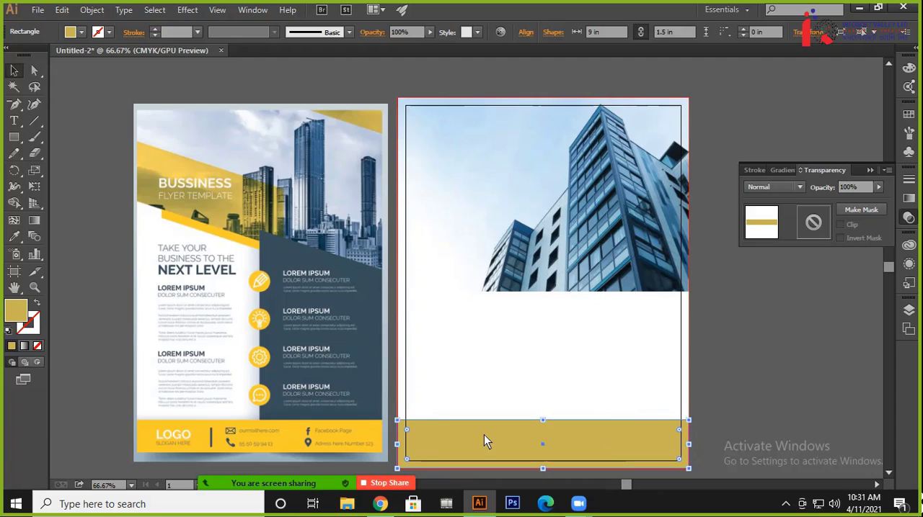
{"action": "left_click", "coordinate": [758, 382]}
Fill the footer band with the yellow sampled from the reference flyer's footer
{"action": "left_click", "coordinate": [619, 431]}
{"action": "key", "text": "i"}
{"action": "left_click", "coordinate": [292, 442]}
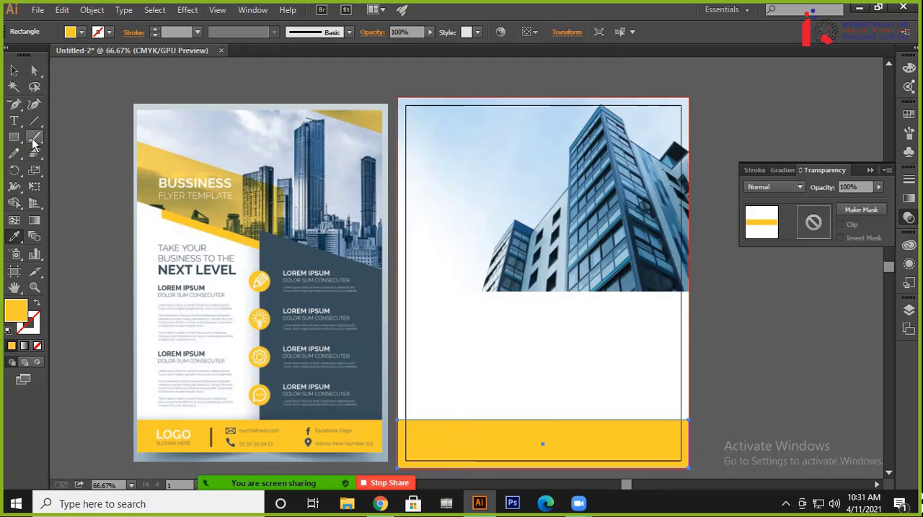
{"action": "left_click", "coordinate": [14, 69]}
{"action": "left_click", "coordinate": [80, 149]}
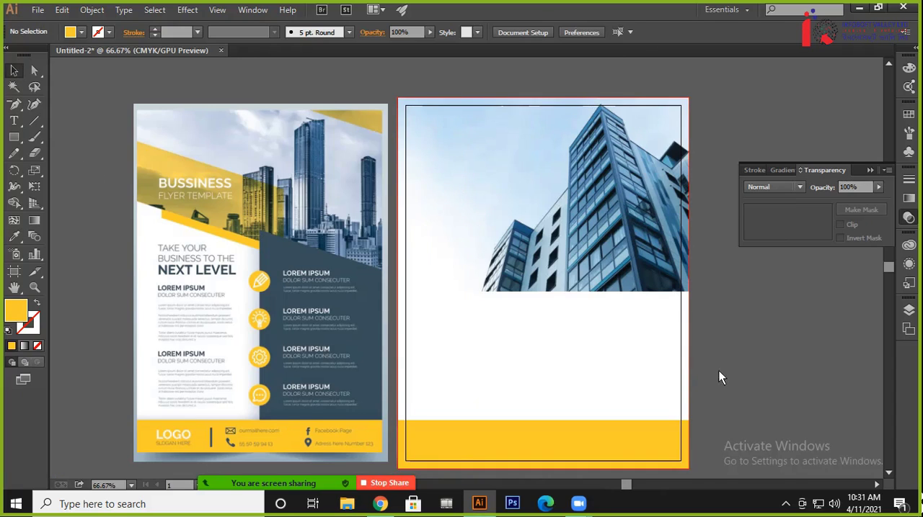
Draw a yellow rectangle 0.5 in wide and 1.5 in high across the building photo's upper edge
{"action": "left_click_drag", "start_coordinate": [719, 371], "coordinate": [726, 349]}
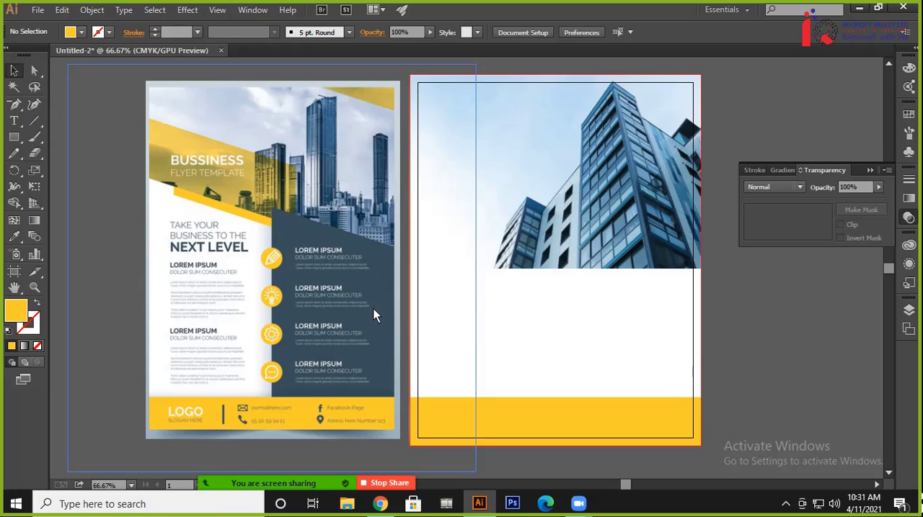
{"action": "left_click_drag", "start_coordinate": [373, 308], "coordinate": [355, 322]}
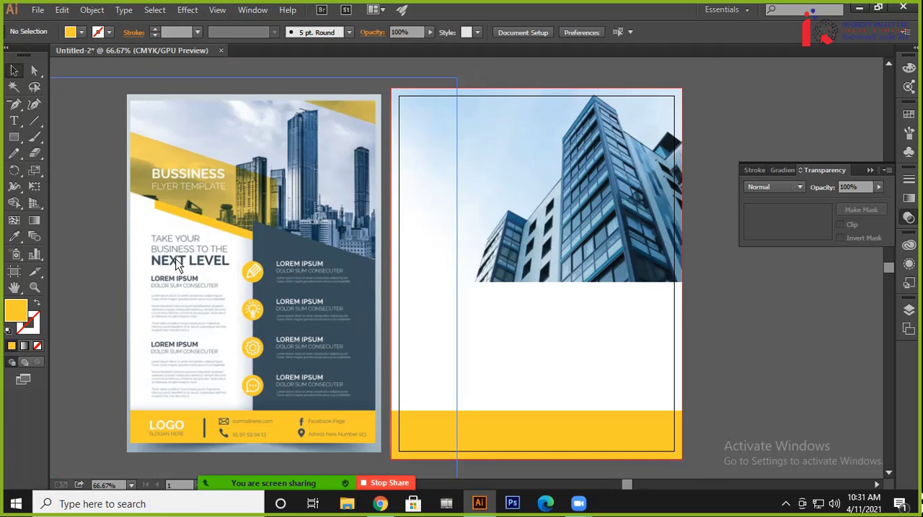
{"action": "left_click_drag", "start_coordinate": [762, 340], "coordinate": [744, 355]}
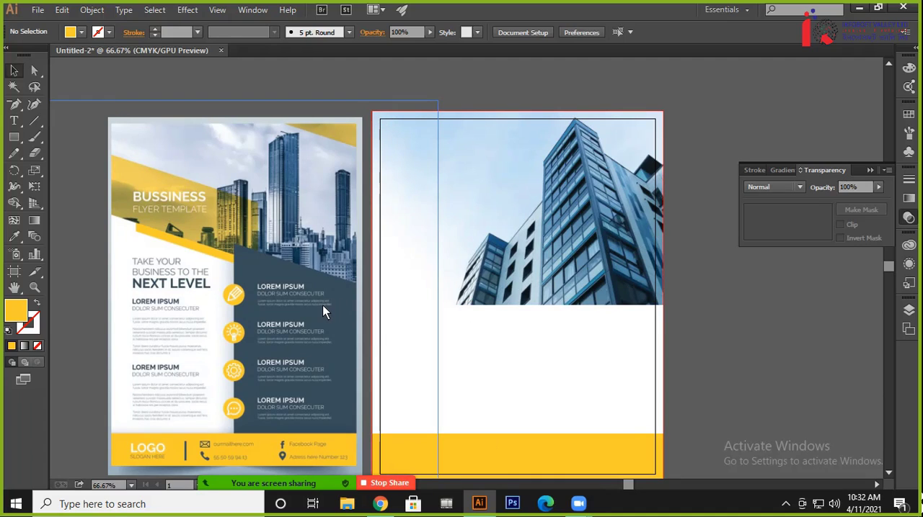
{"action": "key", "text": "ctrl+plus"}
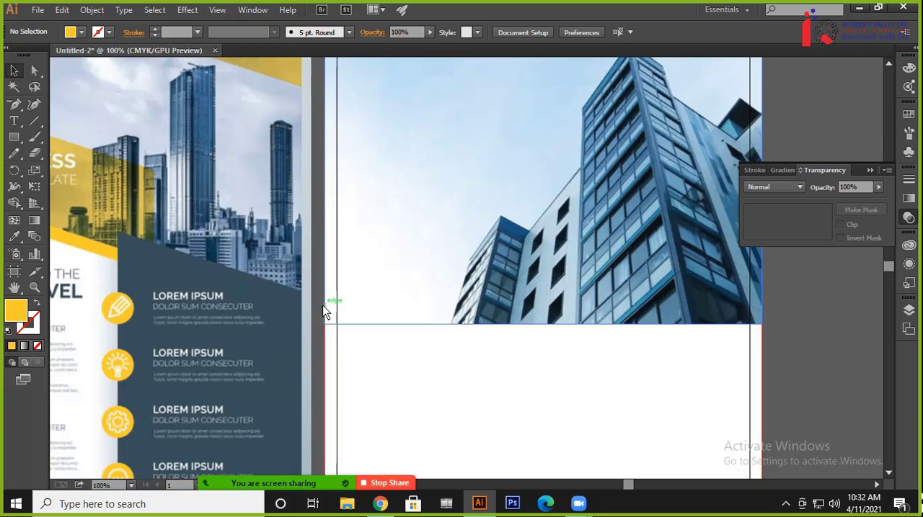
{"action": "left_click_drag", "start_coordinate": [407, 213], "coordinate": [707, 253]}
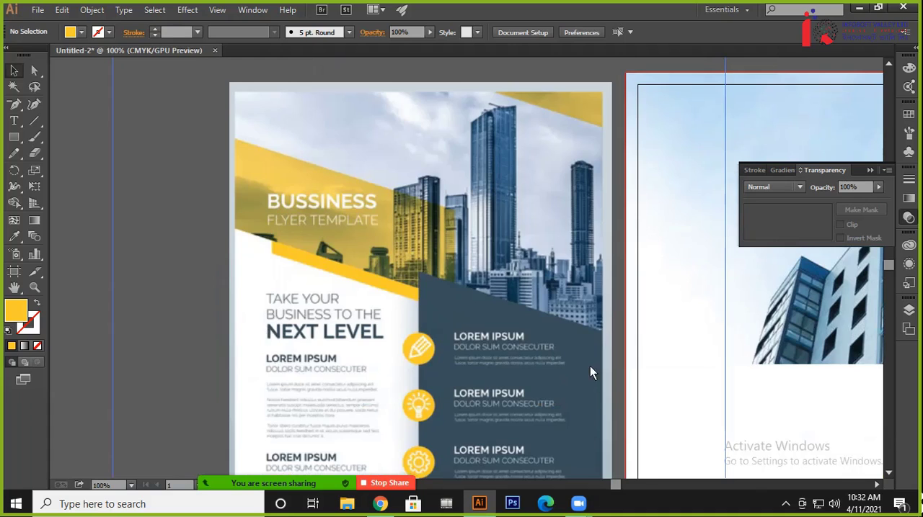
{"action": "left_click_drag", "start_coordinate": [632, 249], "coordinate": [357, 322]}
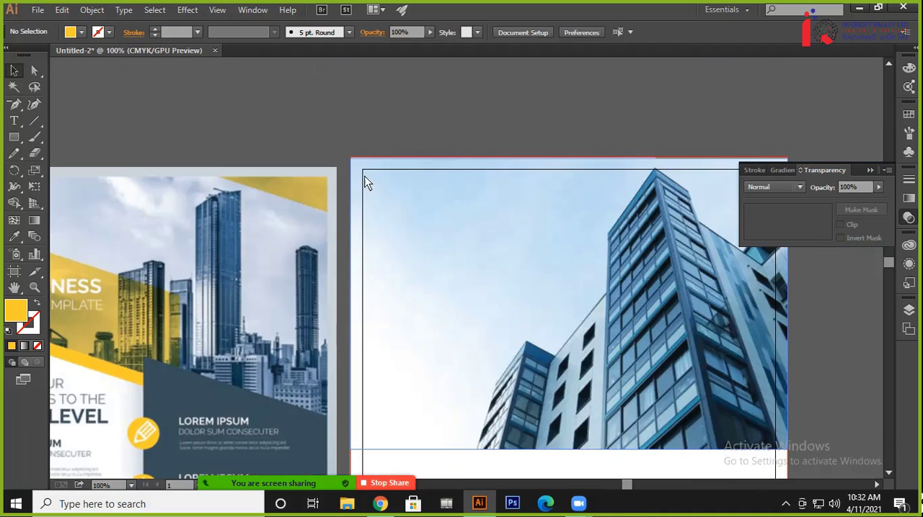
{"action": "left_click", "coordinate": [15, 138]}
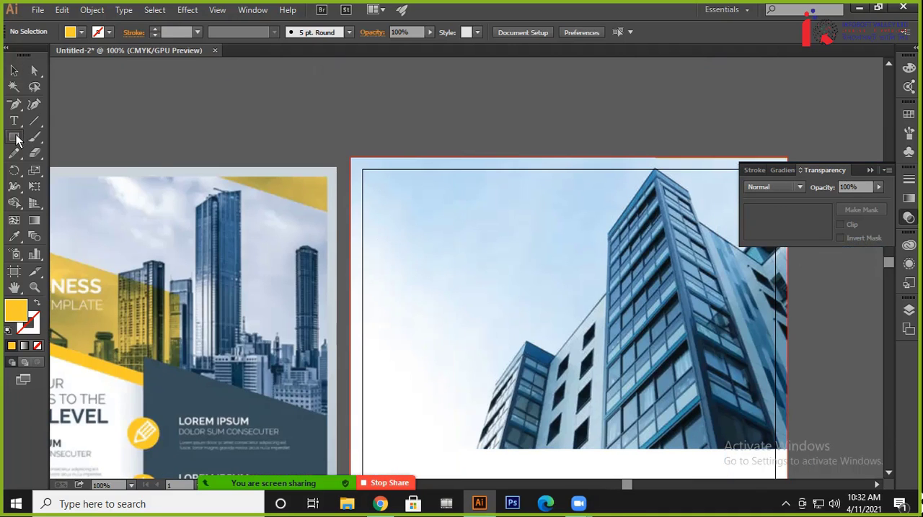
{"action": "left_click", "coordinate": [475, 138]}
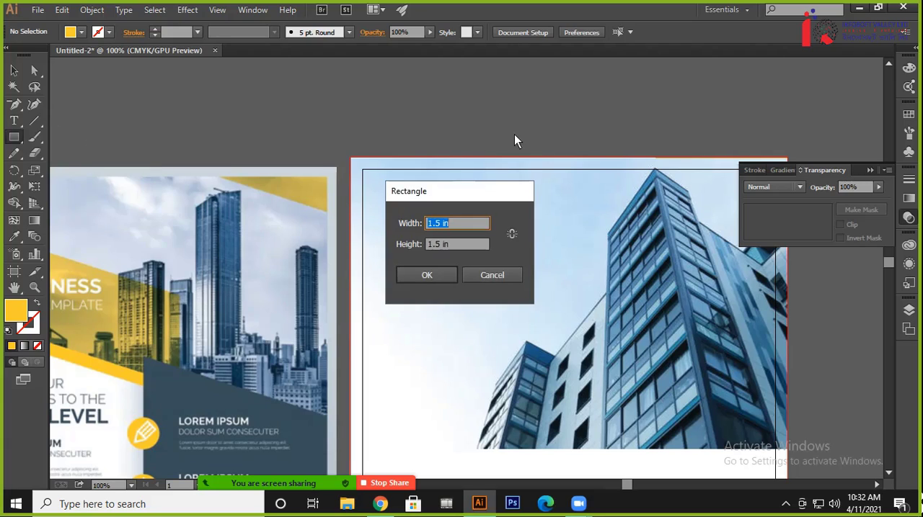
{"action": "type", "text": "0.5"}
{"action": "key", "text": "Return"}
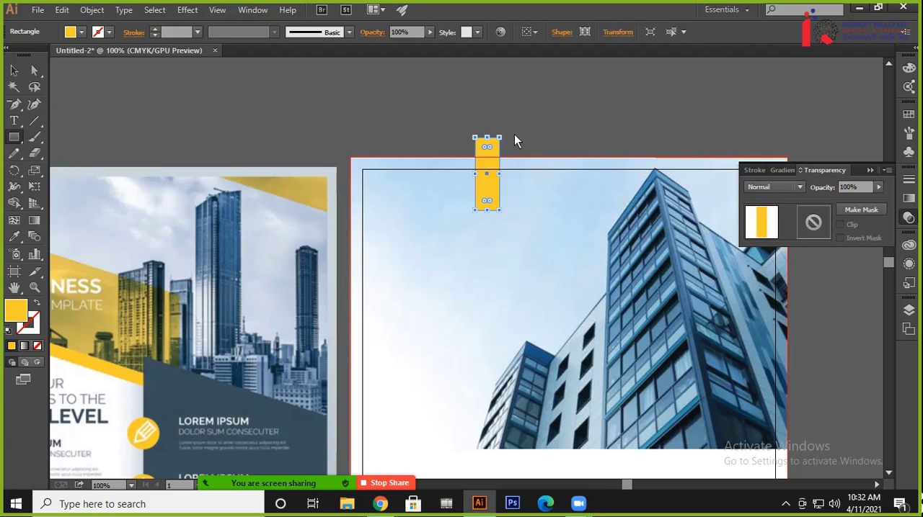
Replace the tall yellow rectangle with a 0.5 by 0.5 in square starting on the page's left edge
{"action": "key", "text": "Delete"}
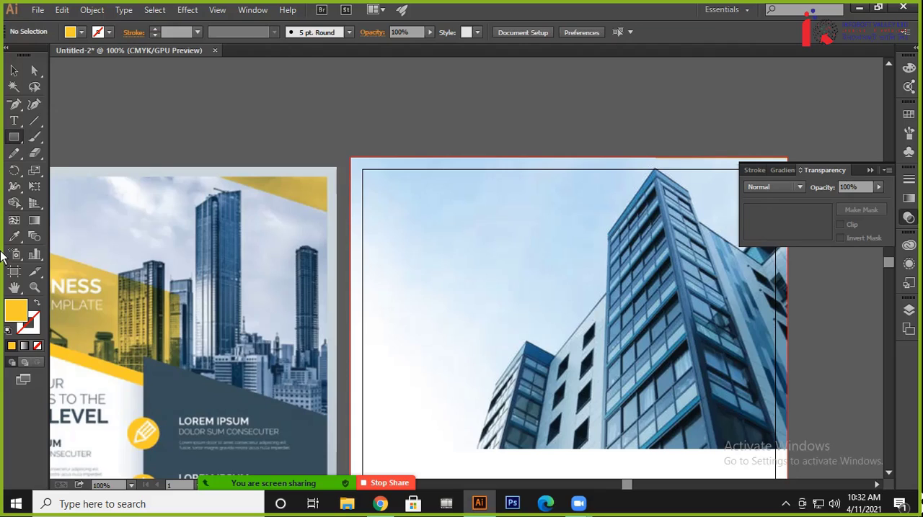
{"action": "left_click", "coordinate": [361, 206]}
{"action": "key", "text": "Tab"}
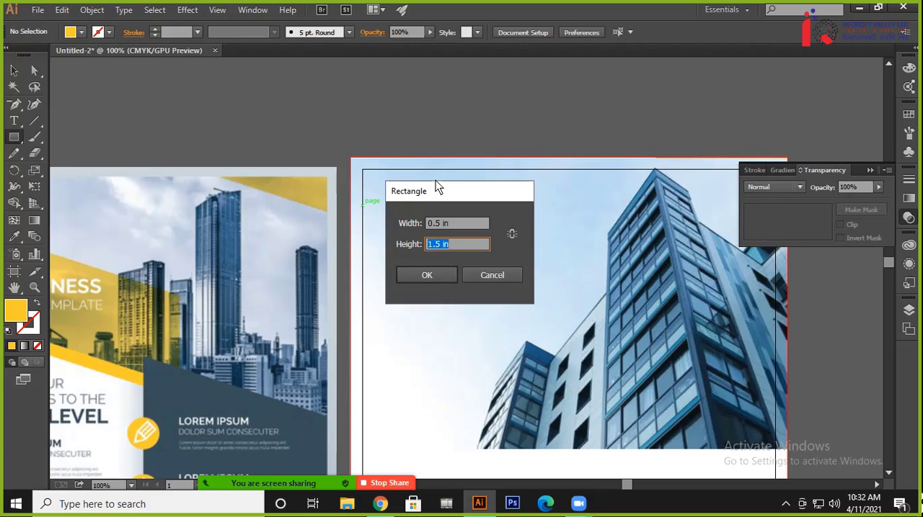
{"action": "type", "text": "0.5"}
{"action": "key", "text": "Return"}
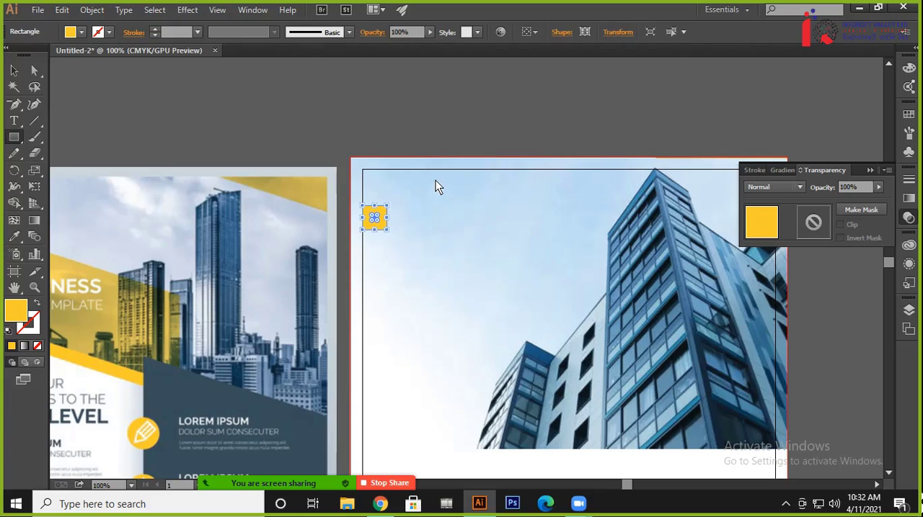
Move the yellow square up into the page's upper-left corner, inside the trim edges
{"action": "left_click", "coordinate": [14, 70]}
{"action": "left_click", "coordinate": [160, 114]}
{"action": "left_click_drag", "start_coordinate": [219, 247], "coordinate": [249, 181]}
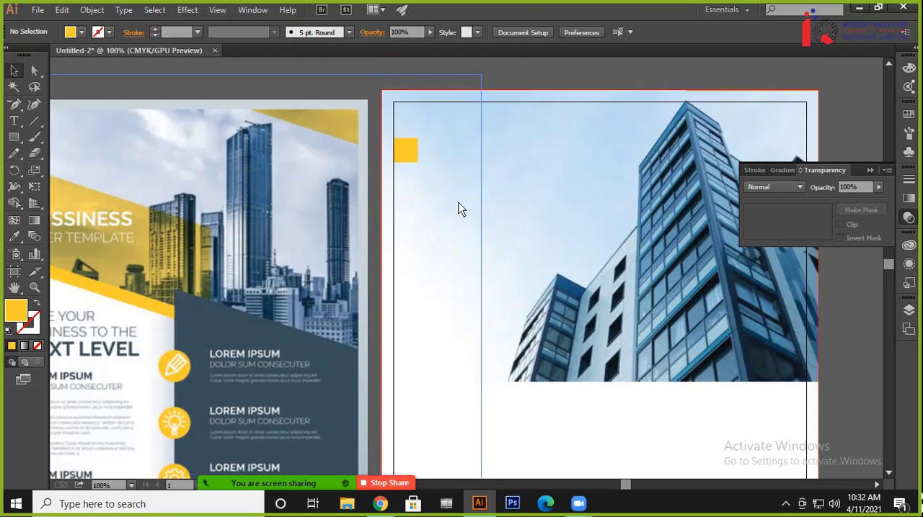
{"action": "left_click", "coordinate": [408, 151]}
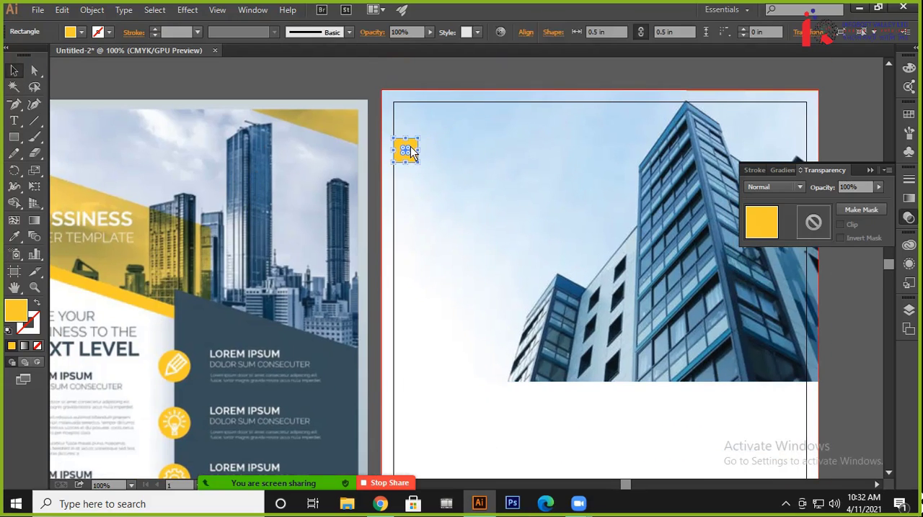
{"action": "left_click", "coordinate": [407, 89]}
{"action": "left_click_drag", "start_coordinate": [406, 149], "coordinate": [404, 111]}
{"action": "left_click", "coordinate": [111, 81]}
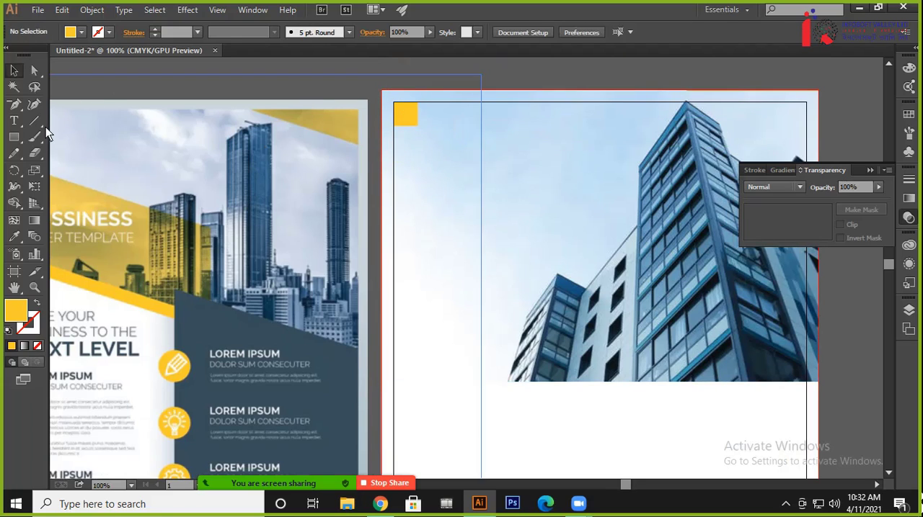
Show the rulers and, using the square as a spacer, place guides 0.5 in inside the page's left, upper and right edges
{"action": "key", "text": "ctrl+r"}
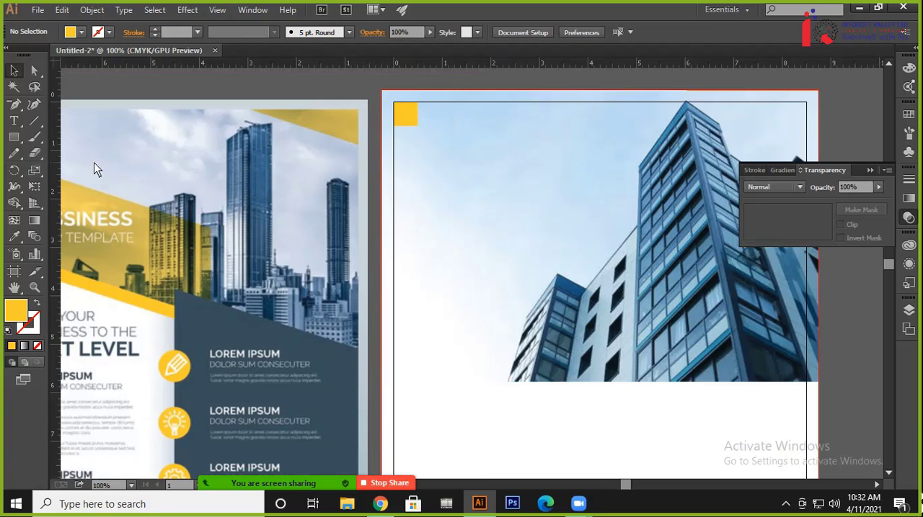
{"action": "left_click_drag", "start_coordinate": [98, 169], "coordinate": [616, 168]}
{"action": "left_click", "coordinate": [542, 84]}
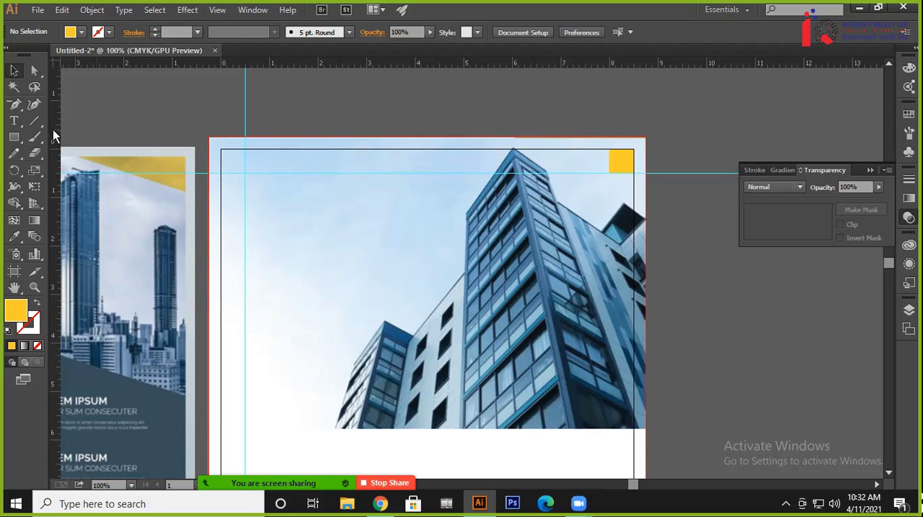
{"action": "left_click_drag", "start_coordinate": [55, 155], "coordinate": [610, 182]}
Move the yellow square onto the footer band, fitted into the page's lower-right corner inside the trim edges
{"action": "left_click_drag", "start_coordinate": [678, 289], "coordinate": [659, 226]}
{"action": "left_click_drag", "start_coordinate": [602, 94], "coordinate": [524, 450]}
{"action": "left_click_drag", "start_coordinate": [516, 408], "coordinate": [509, 154]}
{"action": "left_click", "coordinate": [650, 222]}
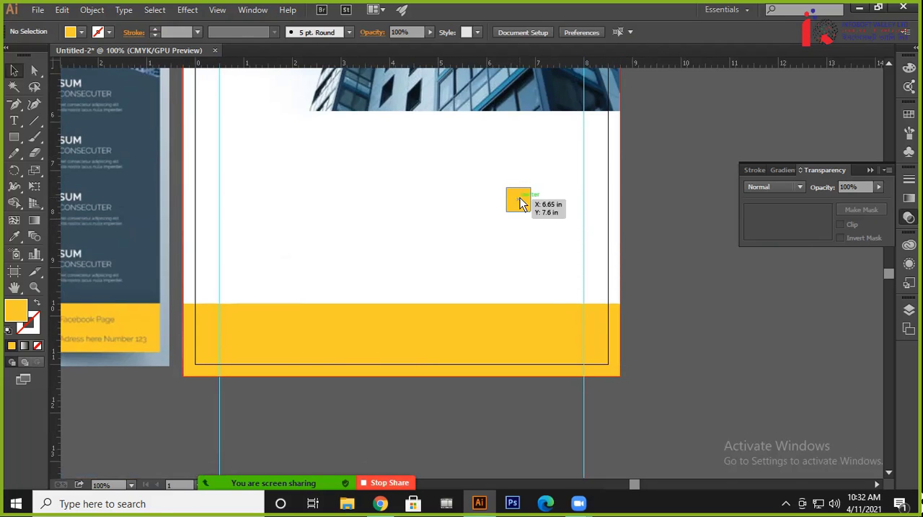
{"action": "left_click_drag", "start_coordinate": [519, 199], "coordinate": [595, 351]}
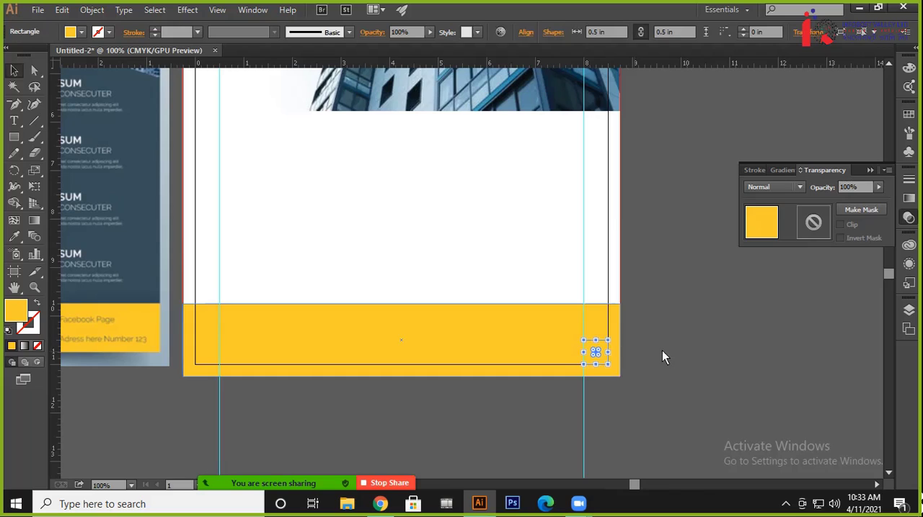
{"action": "left_click", "coordinate": [668, 233]}
Fill the corner square with the dark blue sampled from the reference flyer's panel
{"action": "left_click", "coordinate": [595, 353]}
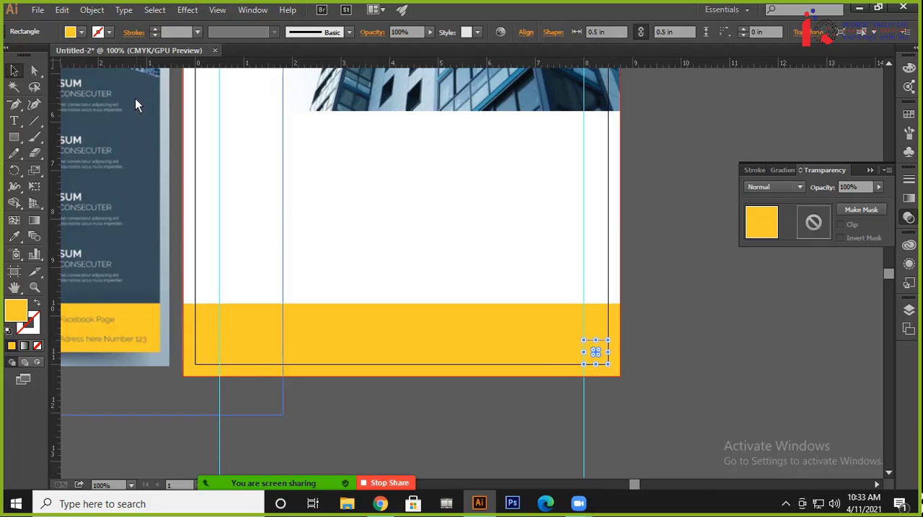
{"action": "key", "text": "i"}
{"action": "left_click", "coordinate": [140, 97]}
{"action": "key", "text": "v"}
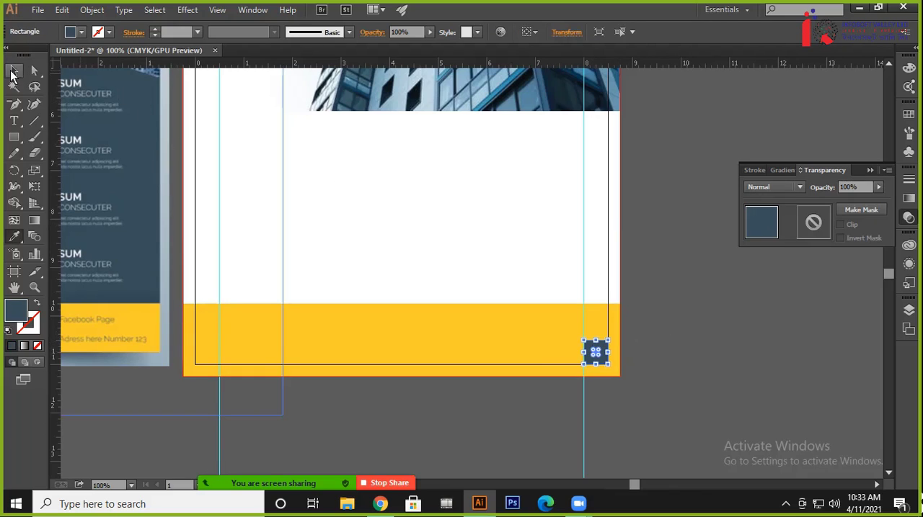
{"action": "key", "text": "ctrl+shift+a"}
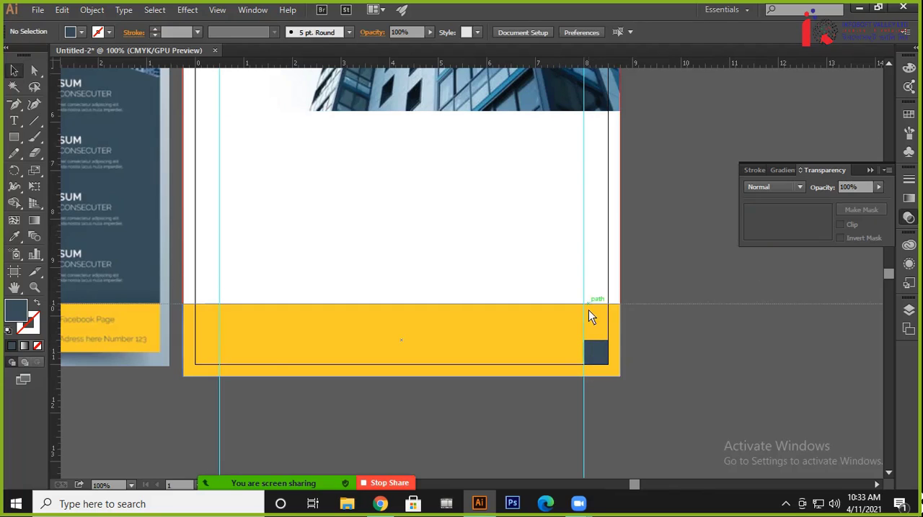
Place a horizontal guide on the dark square's upper edge, 0.5 in above the page's lower edge, and delete the square
{"action": "left_click_drag", "start_coordinate": [592, 339], "coordinate": [592, 340]}
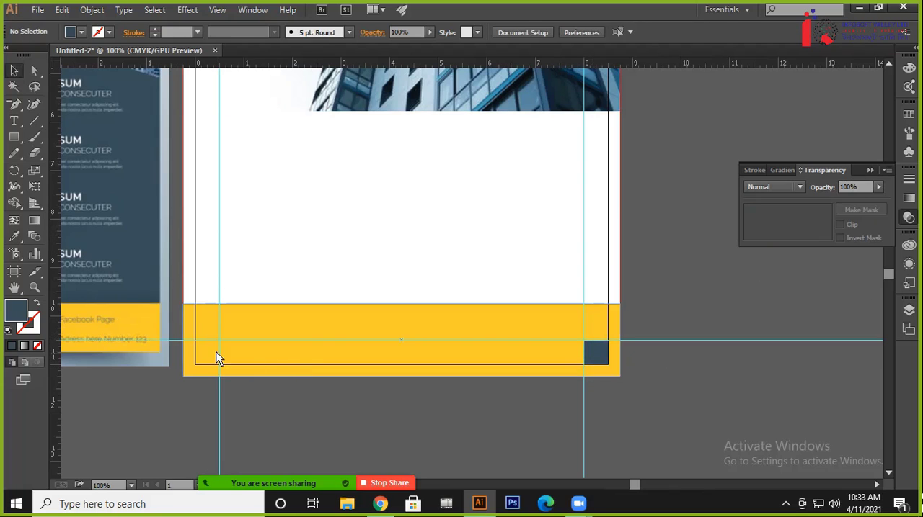
{"action": "left_click", "coordinate": [596, 353]}
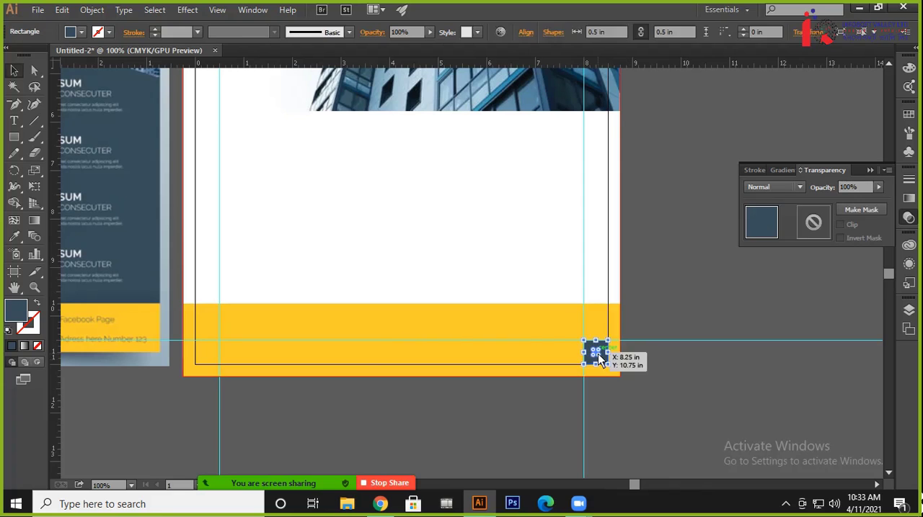
{"action": "key", "text": "Delete"}
{"action": "scroll", "coordinate": [721, 415], "scroll_direction": "up", "scroll_amount": 5}
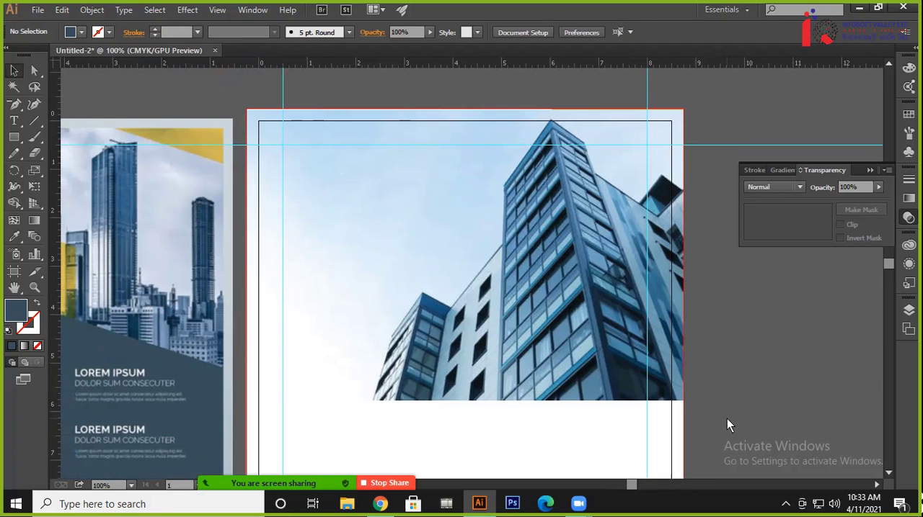
{"action": "scroll", "coordinate": [572, 295], "scroll_direction": "down", "scroll_amount": 2}
{"action": "scroll", "coordinate": [478, 261], "scroll_direction": "left", "scroll_amount": 2}
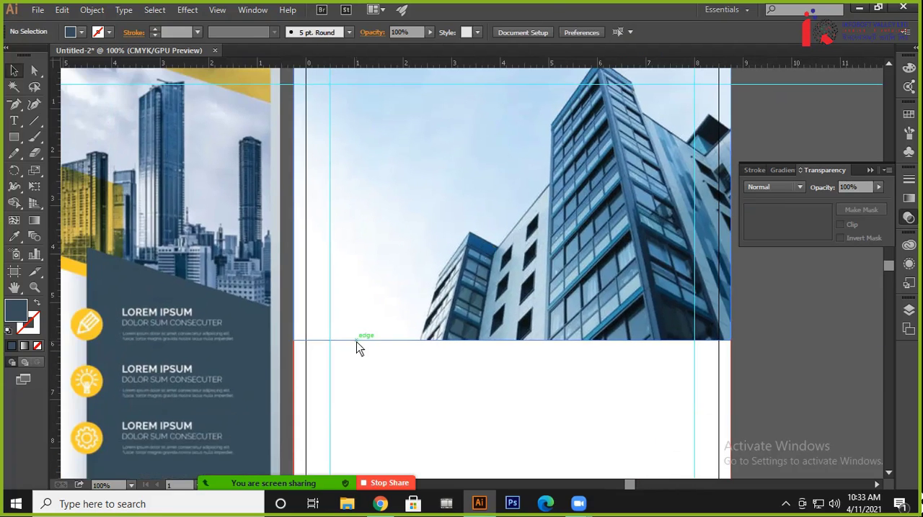
{"action": "left_click_drag", "start_coordinate": [422, 188], "coordinate": [447, 163]}
{"action": "left_click_drag", "start_coordinate": [462, 345], "coordinate": [447, 275]}
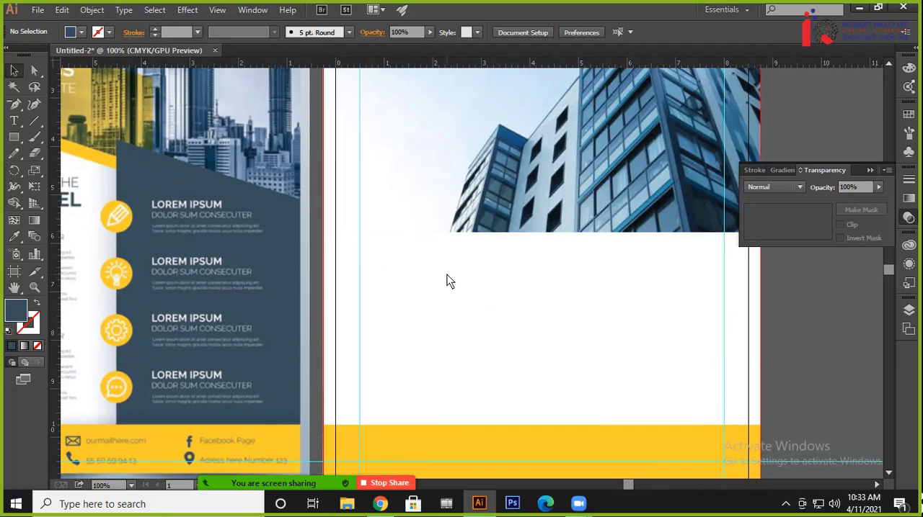
{"action": "scroll", "coordinate": [447, 281], "scroll_direction": "down", "scroll_amount": 1}
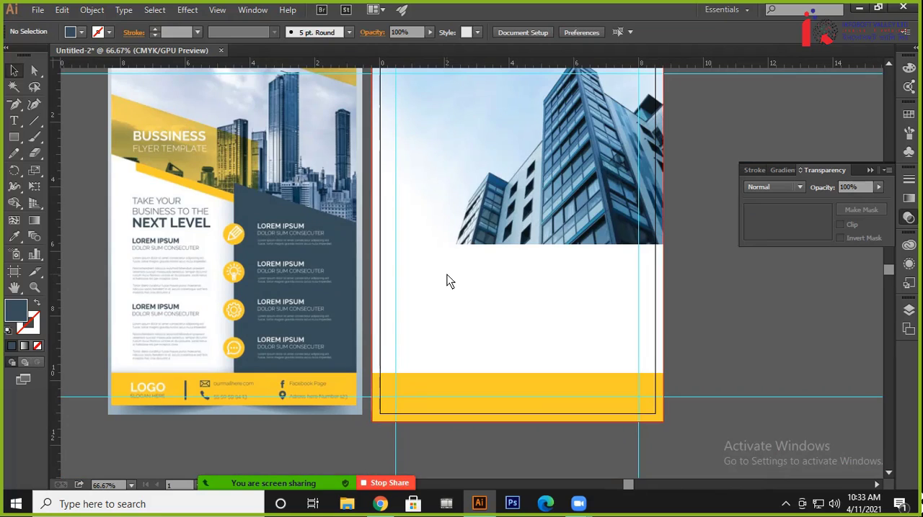
{"action": "left_click_drag", "start_coordinate": [459, 287], "coordinate": [416, 354]}
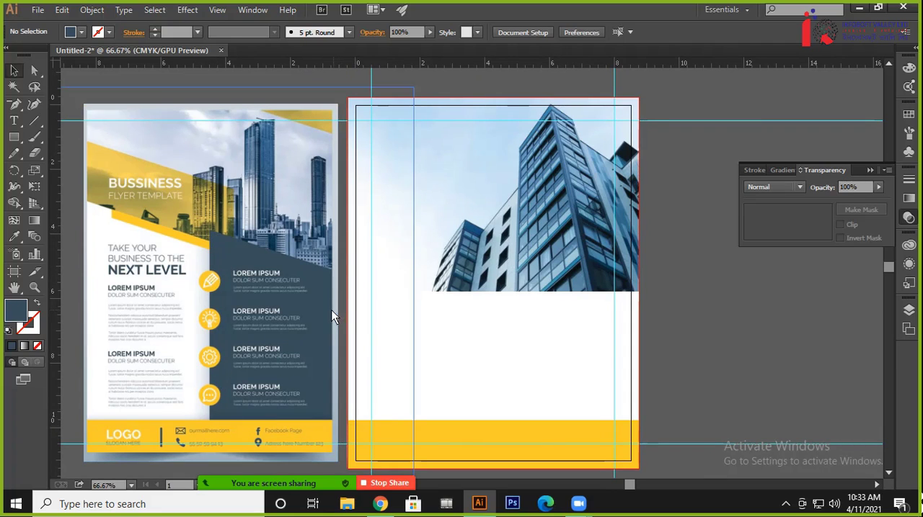
{"action": "left_click", "coordinate": [14, 139]}
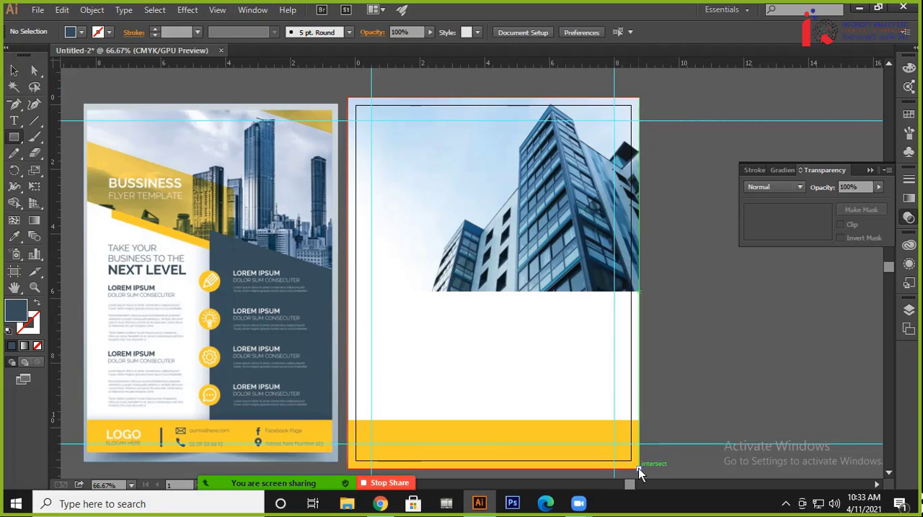
{"action": "left_click_drag", "start_coordinate": [640, 470], "coordinate": [512, 246]}
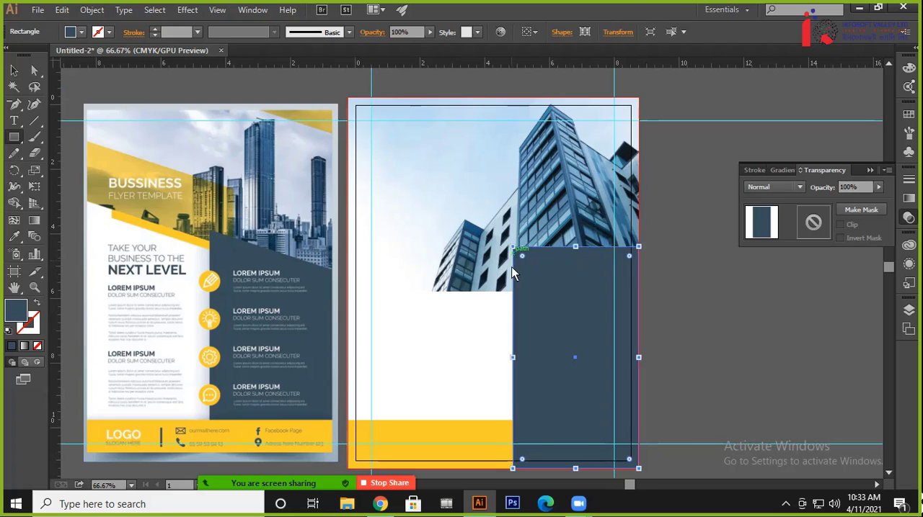
{"action": "key", "text": "ctrl+z"}
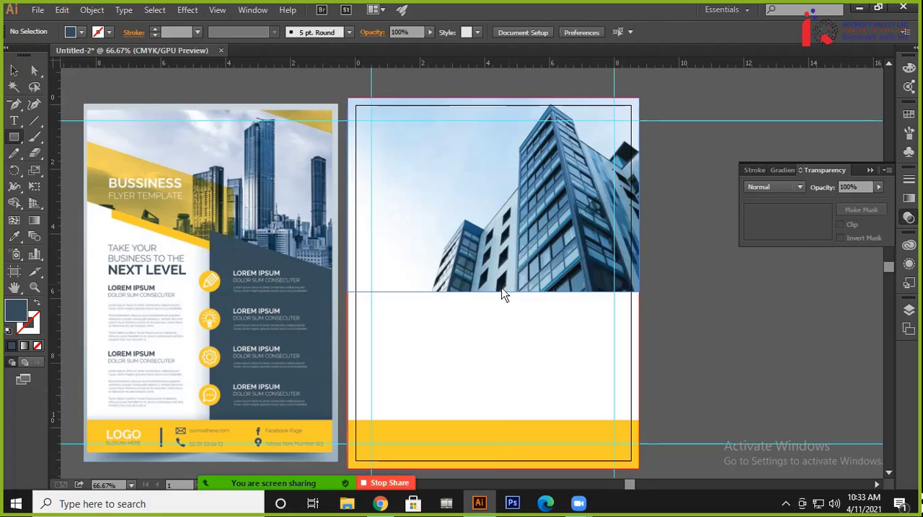
{"action": "left_click", "coordinate": [14, 70]}
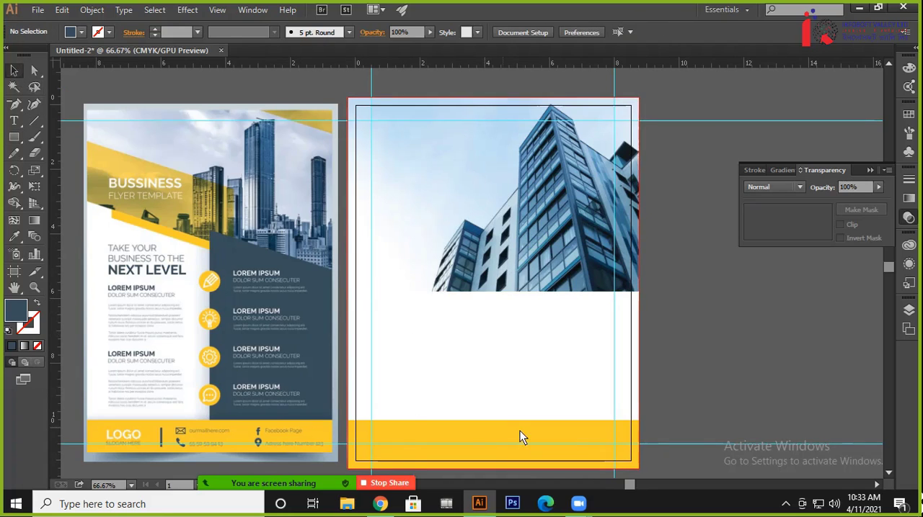
Draw a 9 by 11.5 in rectangle over the whole bleed area and place vertical and horizontal guides through its centre
{"action": "left_click", "coordinate": [14, 137]}
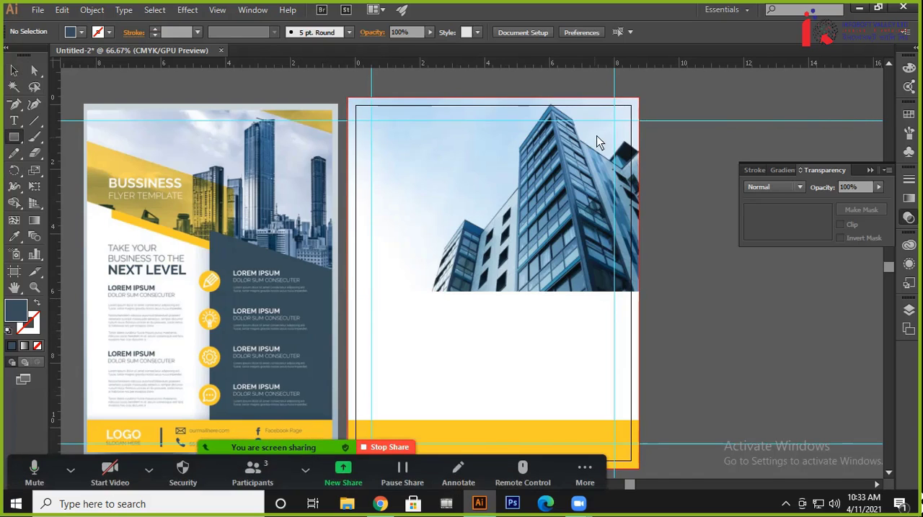
{"action": "left_click_drag", "start_coordinate": [639, 99], "coordinate": [347, 468]}
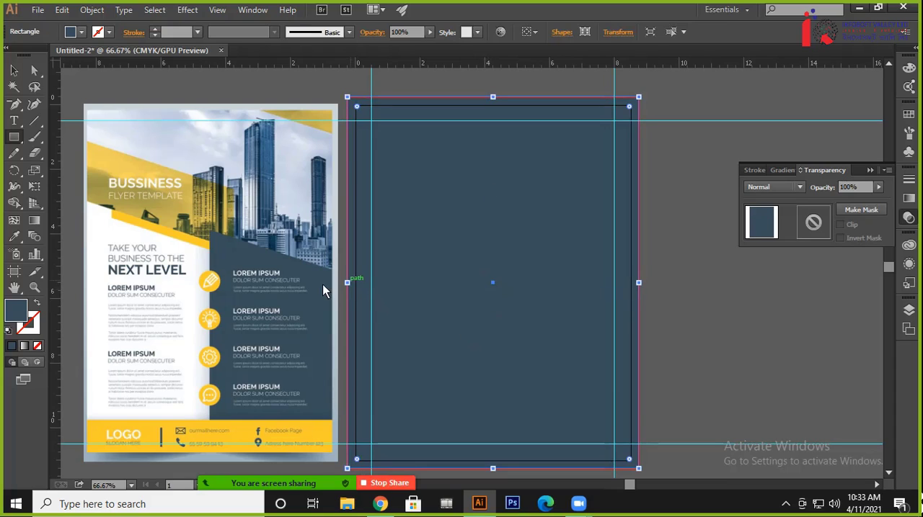
{"action": "left_click_drag", "start_coordinate": [56, 221], "coordinate": [492, 284]}
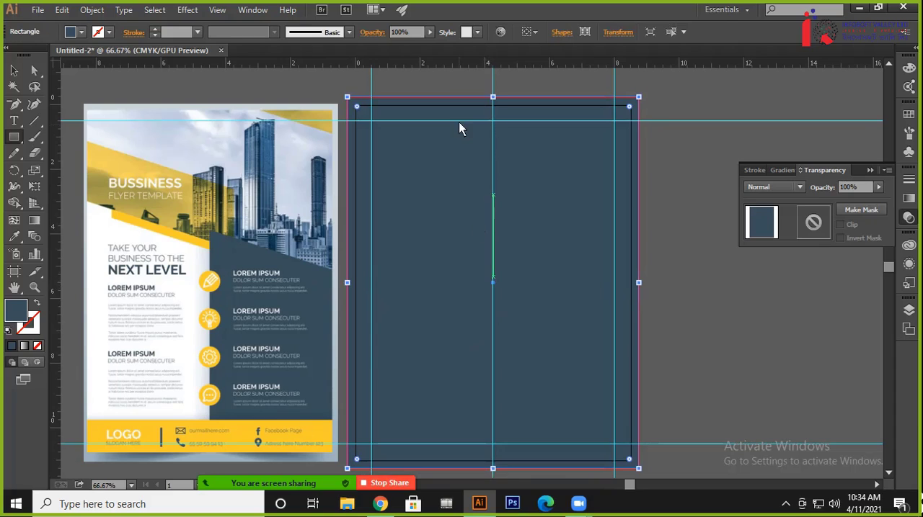
{"action": "left_click_drag", "start_coordinate": [459, 65], "coordinate": [494, 282]}
Delete the full-page rectangle and draw a 4.5 by about 6.96 in dark blue panel from the lower-right bleed corner to the vertical centre guide
{"action": "left_click", "coordinate": [13, 70]}
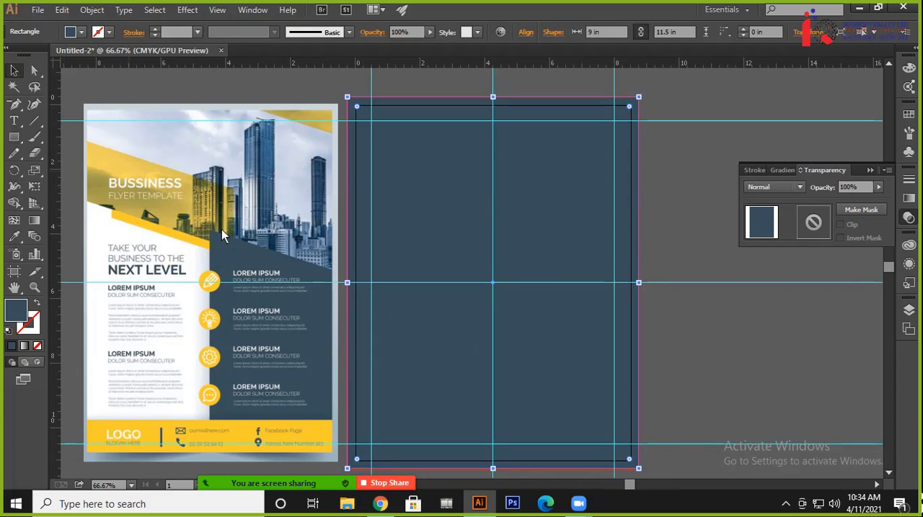
{"action": "key", "text": "Delete"}
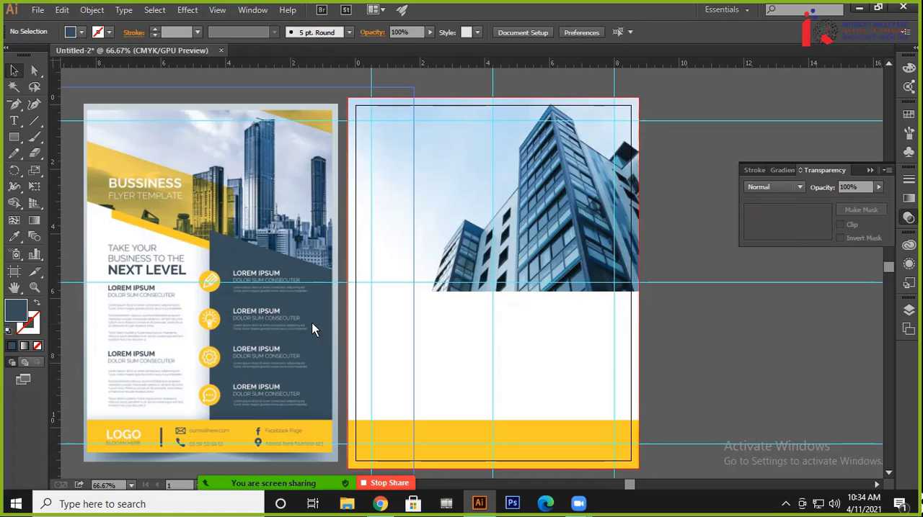
{"action": "left_click", "coordinate": [14, 137]}
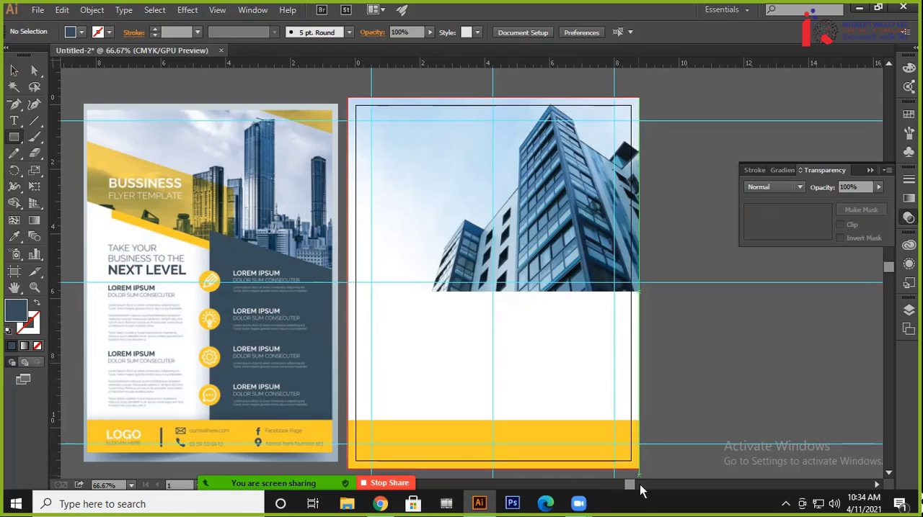
{"action": "left_click_drag", "start_coordinate": [640, 468], "coordinate": [493, 243]}
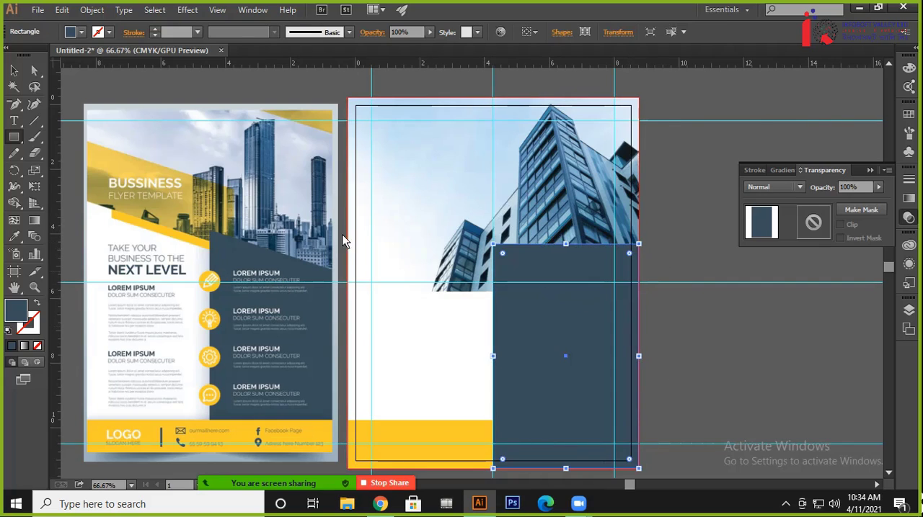
{"action": "left_click", "coordinate": [14, 70]}
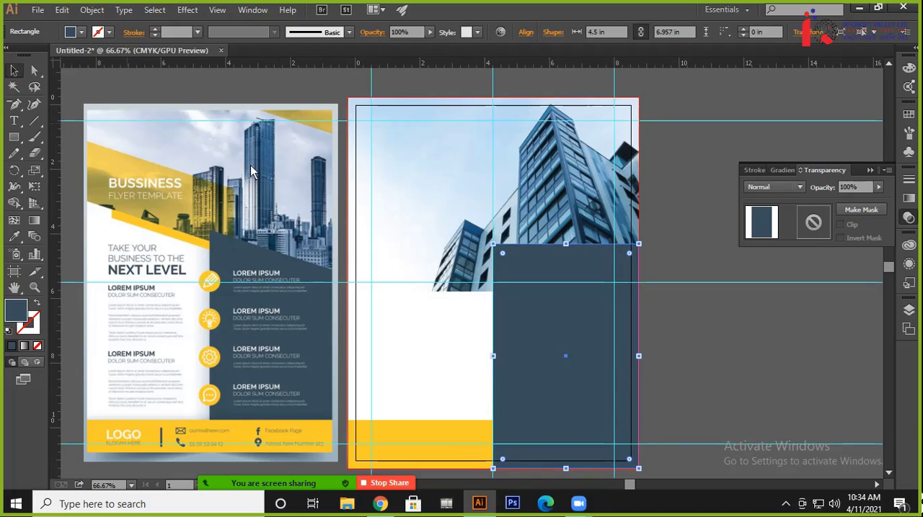
{"action": "left_click", "coordinate": [774, 385]}
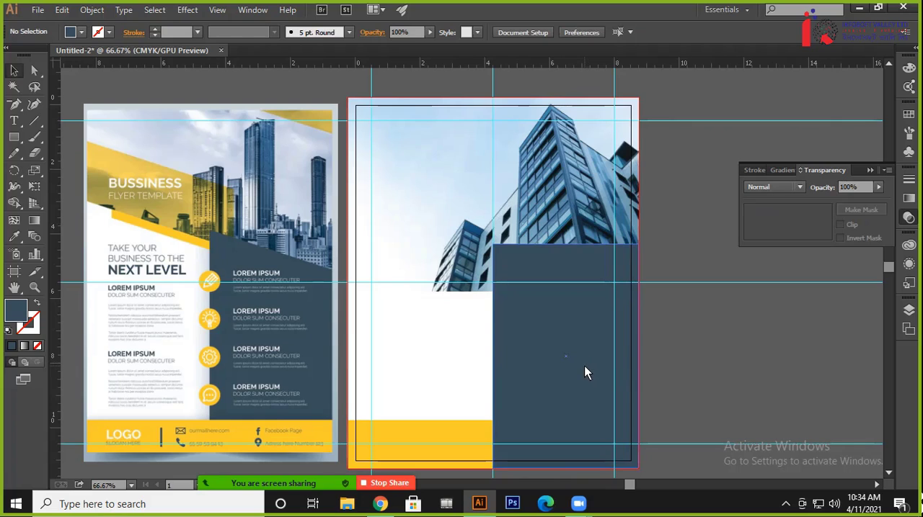
Lower only the dark blue panel's upper-right corner to Y 5.4735 in so the panel's top edge slopes downward
{"action": "left_click", "coordinate": [564, 316]}
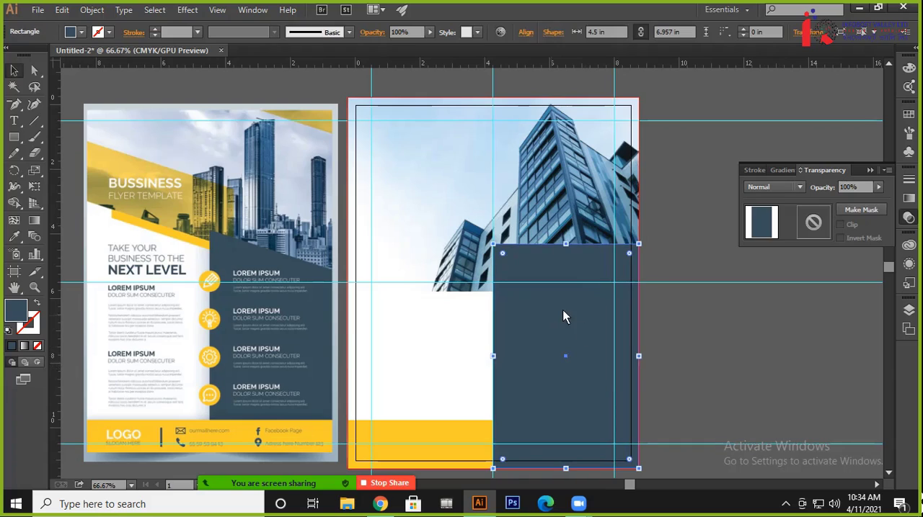
{"action": "left_click", "coordinate": [36, 71]}
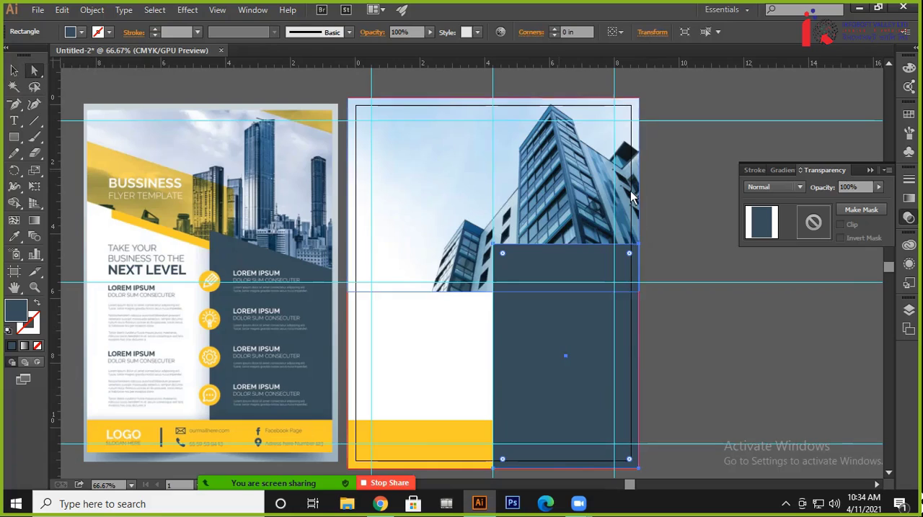
{"action": "left_click", "coordinate": [638, 247]}
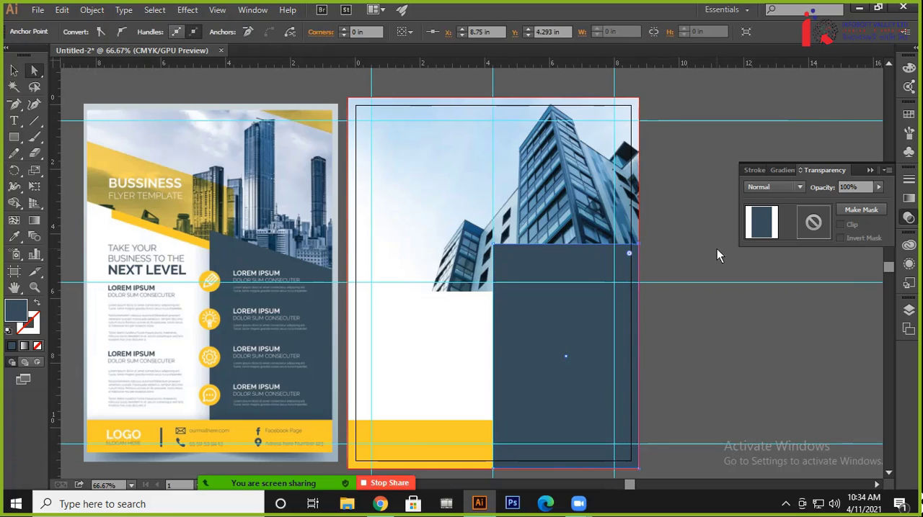
{"action": "key", "text": "Down"}
{"action": "key", "text": "Down"}
{"action": "key", "text": "Down"}
{"action": "key", "text": "Down"}
{"action": "key", "text": "Down"}
{"action": "key", "text": "Down"}
{"action": "key", "text": "Down"}
{"action": "key", "text": "Down"}
{"action": "key", "text": "Down"}
{"action": "key", "text": "Down"}
{"action": "key", "text": "Down"}
{"action": "key", "text": "Down"}
{"action": "key", "text": "Down"}
{"action": "key", "text": "Down"}
{"action": "key", "text": "Down"}
{"action": "key", "text": "Down"}
{"action": "key", "text": "Down"}
{"action": "key", "text": "Down"}
{"action": "key", "text": "Down"}
{"action": "key", "text": "Down"}
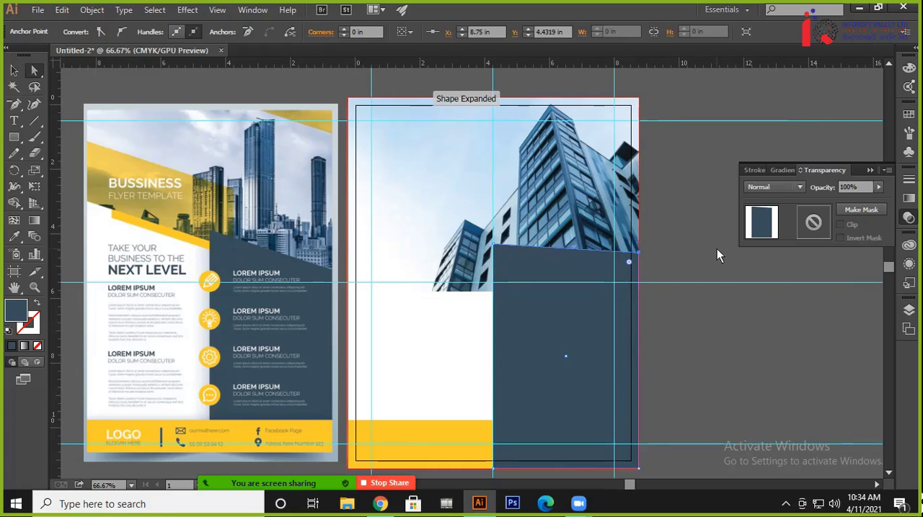
{"action": "key", "text": "Down"}
{"action": "key", "text": "Down"}
{"action": "key", "text": "Down"}
{"action": "key", "text": "Down"}
{"action": "key", "text": "Down"}
{"action": "key", "text": "Down"}
{"action": "key", "text": "Down"}
{"action": "key", "text": "Down"}
{"action": "key", "text": "Down"}
{"action": "key", "text": "Down"}
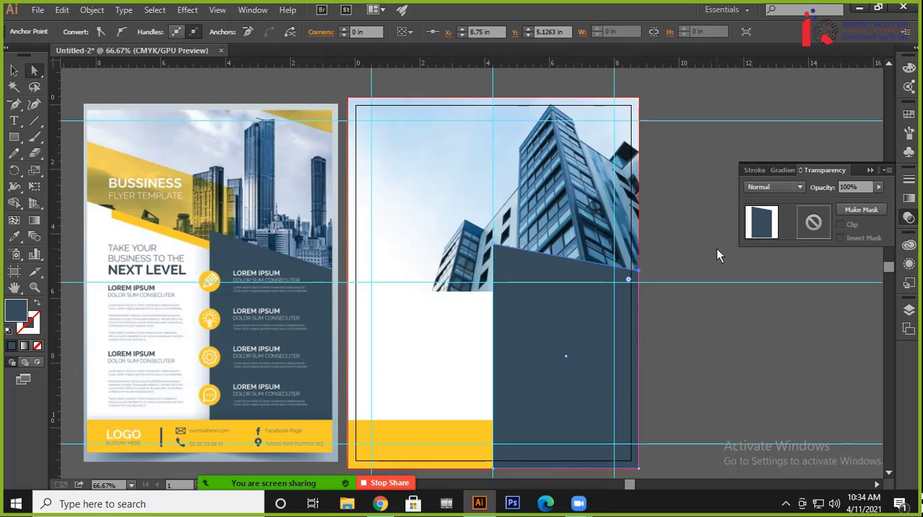
{"action": "key", "text": "Down"}
{"action": "key", "text": "Down"}
{"action": "key", "text": "Down"}
{"action": "key", "text": "Down"}
{"action": "key", "text": "Down"}
{"action": "key", "text": "Down"}
{"action": "key", "text": "Down"}
{"action": "key", "text": "Down"}
{"action": "key", "text": "Down"}
{"action": "key", "text": "Down"}
{"action": "key", "text": "Down"}
{"action": "key", "text": "Down"}
{"action": "key", "text": "Down"}
{"action": "key", "text": "Down"}
{"action": "key", "text": "Down"}
{"action": "key", "text": "Down"}
{"action": "key", "text": "Down"}
{"action": "key", "text": "Down"}
{"action": "key", "text": "Down"}
{"action": "key", "text": "Down"}
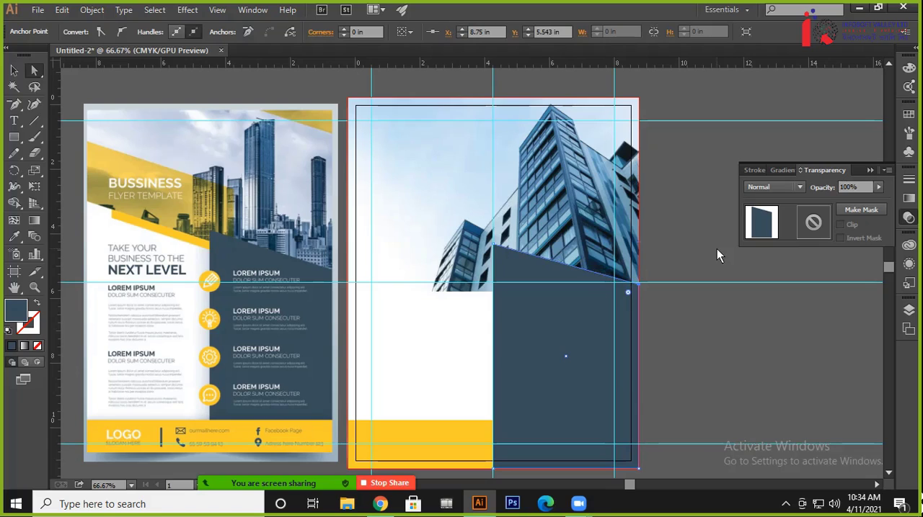
{"action": "key", "text": "Up"}
{"action": "key", "text": "Up"}
{"action": "key", "text": "Up"}
{"action": "key", "text": "Up"}
{"action": "key", "text": "Up"}
{"action": "key", "text": "Up"}
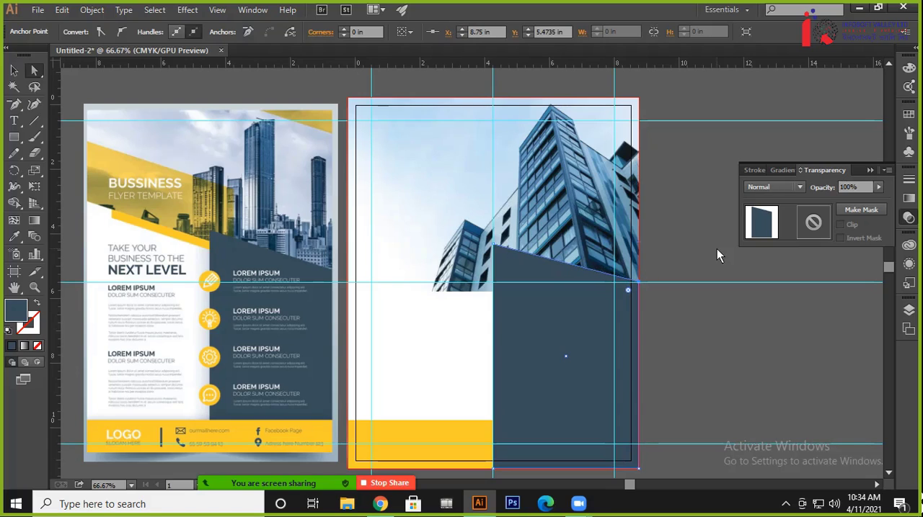
{"action": "left_click", "coordinate": [746, 321]}
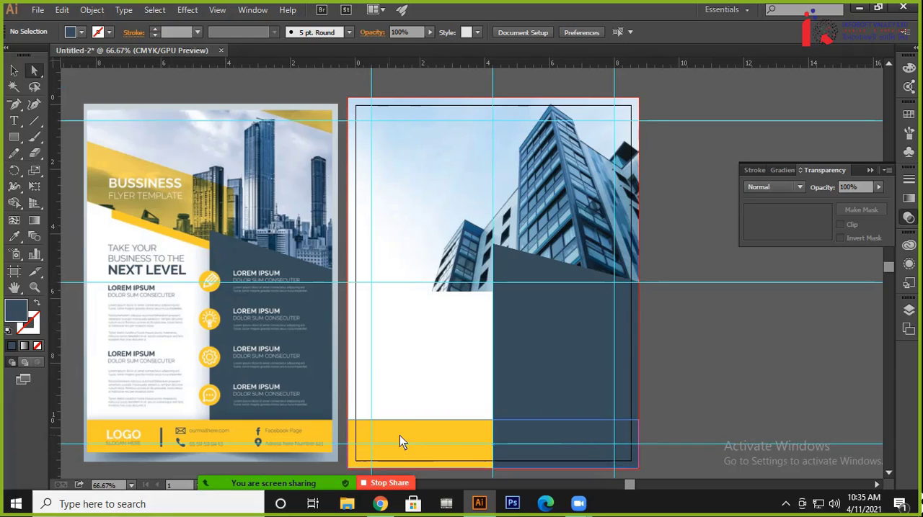
Bring the yellow footer band to the front so it covers the lower part of the dark blue panel
{"action": "left_click", "coordinate": [449, 438]}
{"action": "left_click", "coordinate": [538, 394]}
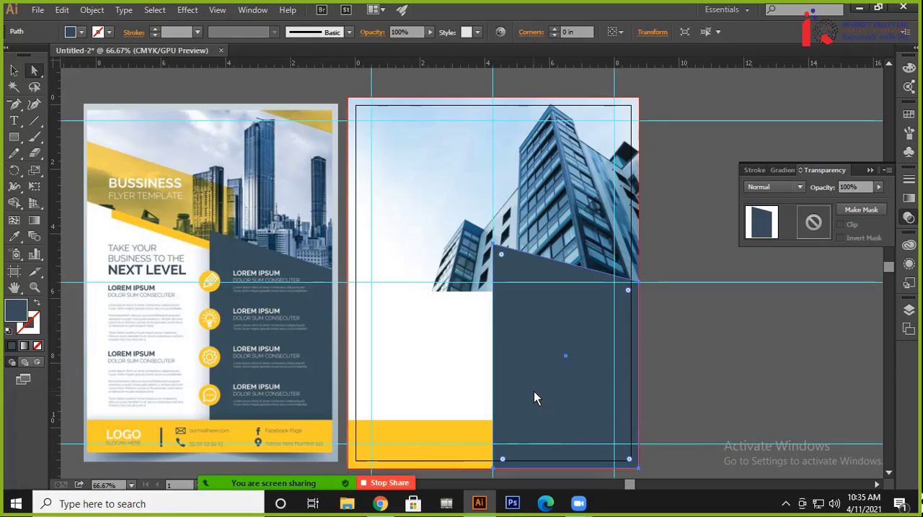
{"action": "left_click", "coordinate": [455, 433]}
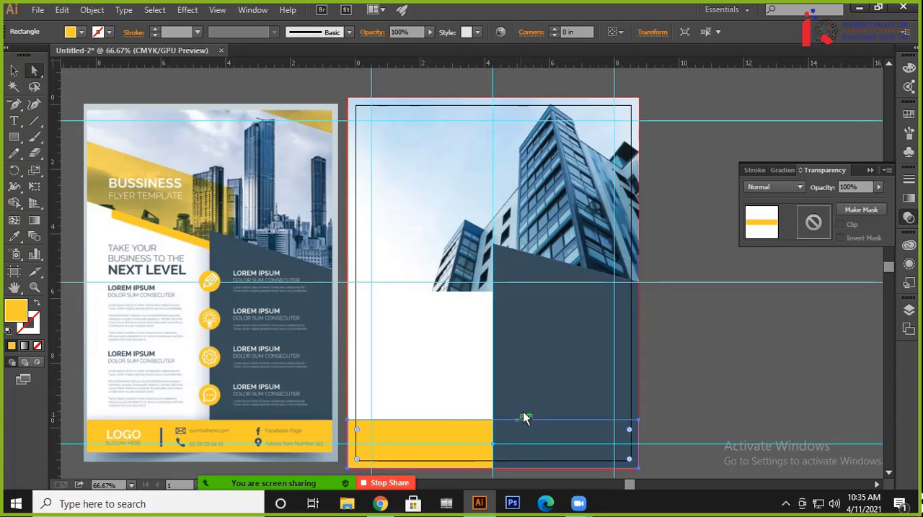
{"action": "left_click", "coordinate": [525, 418]}
{"action": "left_click", "coordinate": [447, 438]}
{"action": "key", "text": "ctrl+shift+bracketright"}
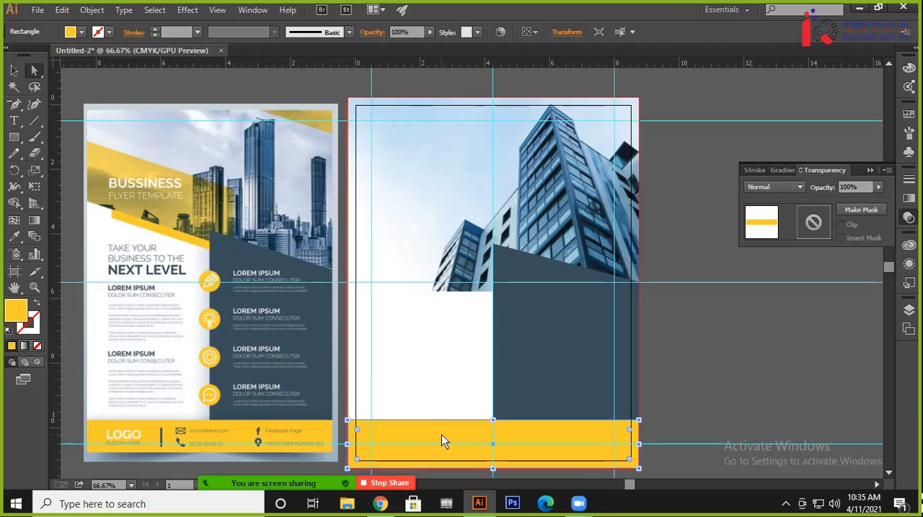
{"action": "left_click", "coordinate": [729, 378]}
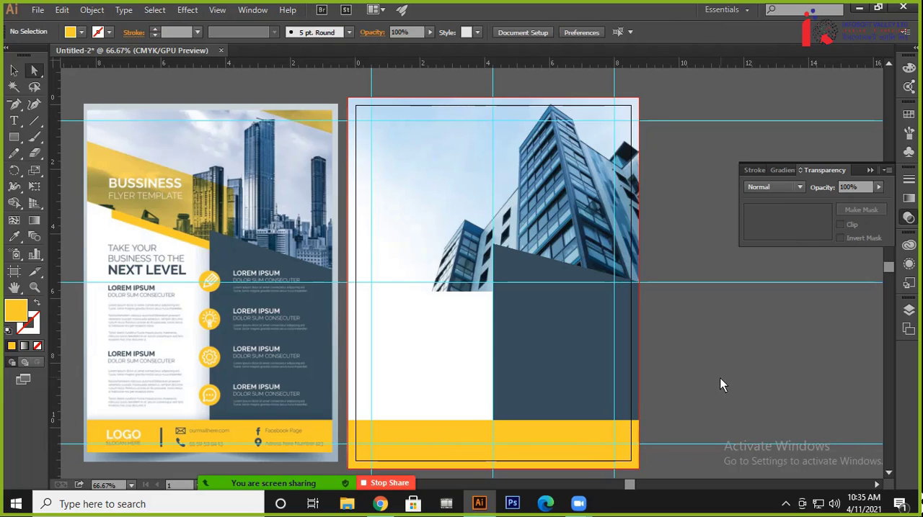
Draw a yellow rectangle about 6.15 by 1.71 in over the flyer's photo and move it to the empty canvas beside the reference
{"action": "left_click_drag", "start_coordinate": [486, 369], "coordinate": [557, 376]}
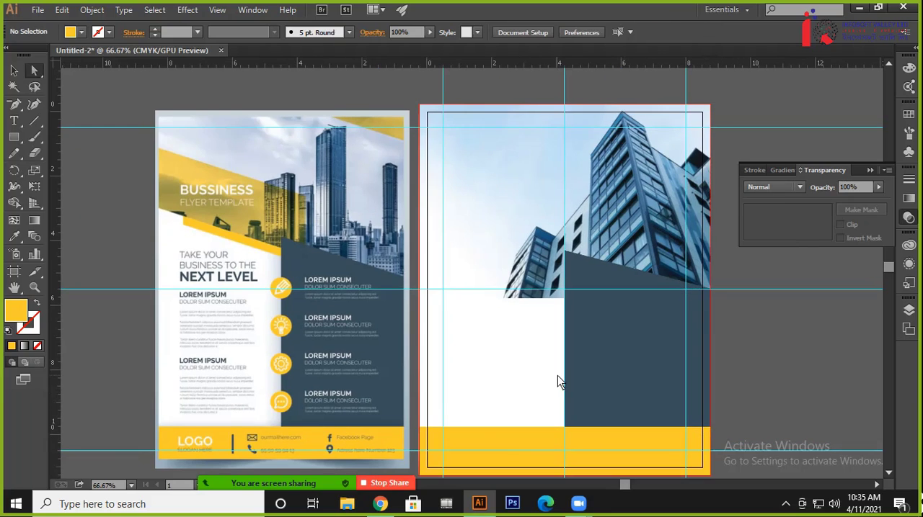
{"action": "left_click_drag", "start_coordinate": [486, 284], "coordinate": [474, 312]}
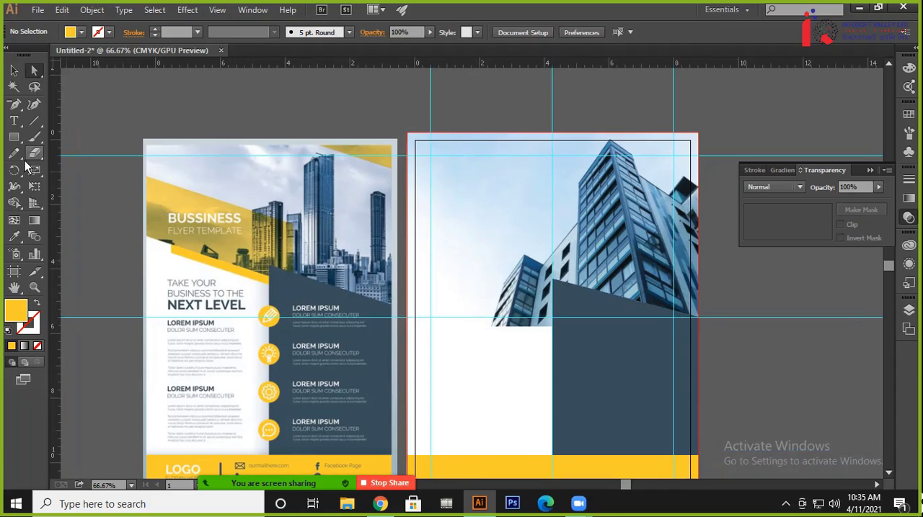
{"action": "left_click", "coordinate": [14, 137]}
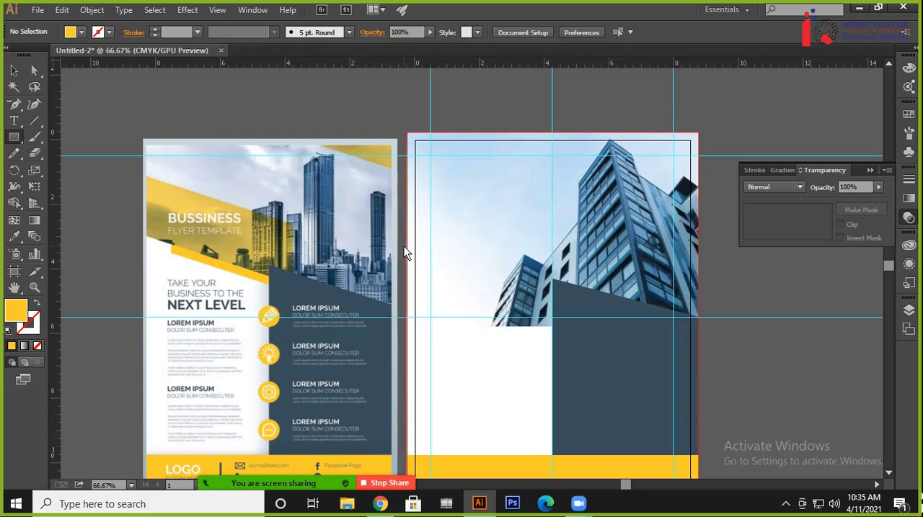
{"action": "left_click_drag", "start_coordinate": [407, 247], "coordinate": [605, 303]}
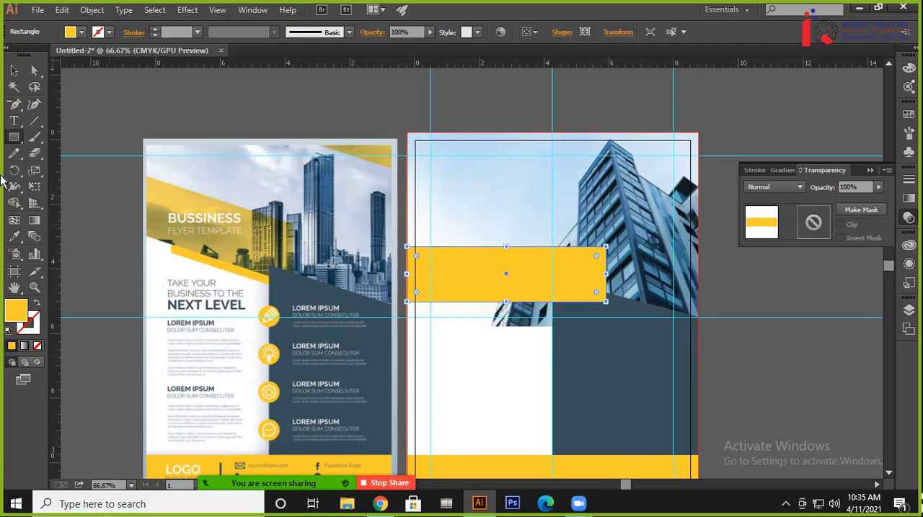
{"action": "left_click", "coordinate": [15, 70]}
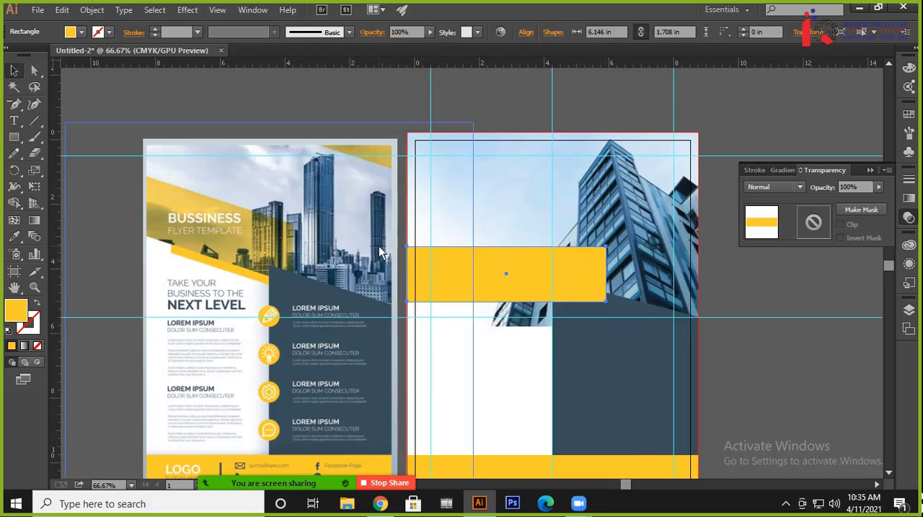
{"action": "left_click_drag", "start_coordinate": [378, 246], "coordinate": [478, 238]}
{"action": "left_click_drag", "start_coordinate": [575, 269], "coordinate": [105, 215]}
{"action": "left_click_drag", "start_coordinate": [143, 245], "coordinate": [260, 239]}
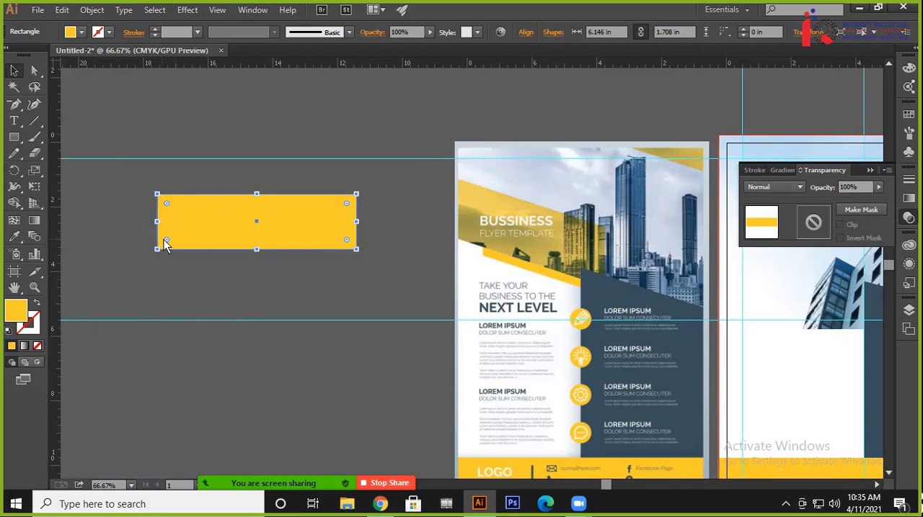
Slant the yellow rectangle into a parallelogram by lowering both of its right-hand corners about 1.1 in
{"action": "left_click", "coordinate": [33, 71]}
{"action": "left_click", "coordinate": [387, 175]}
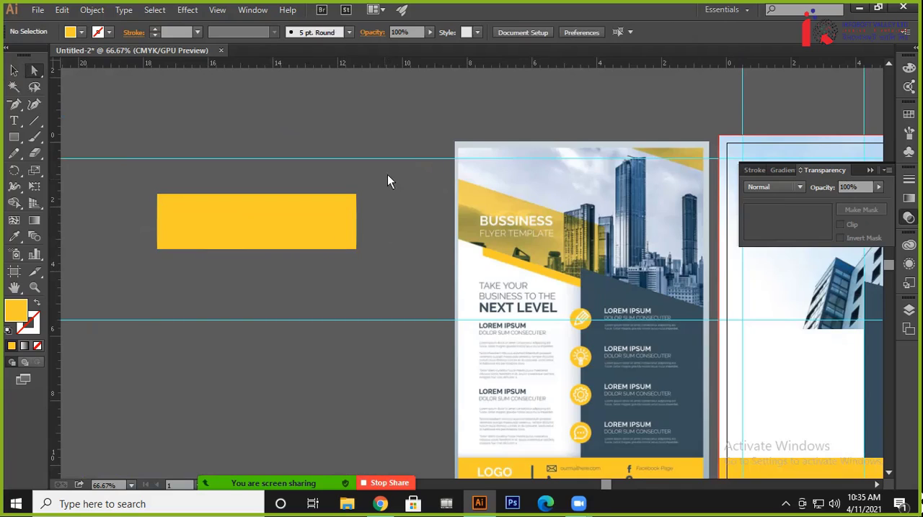
{"action": "left_click_drag", "start_coordinate": [387, 175], "coordinate": [341, 280]}
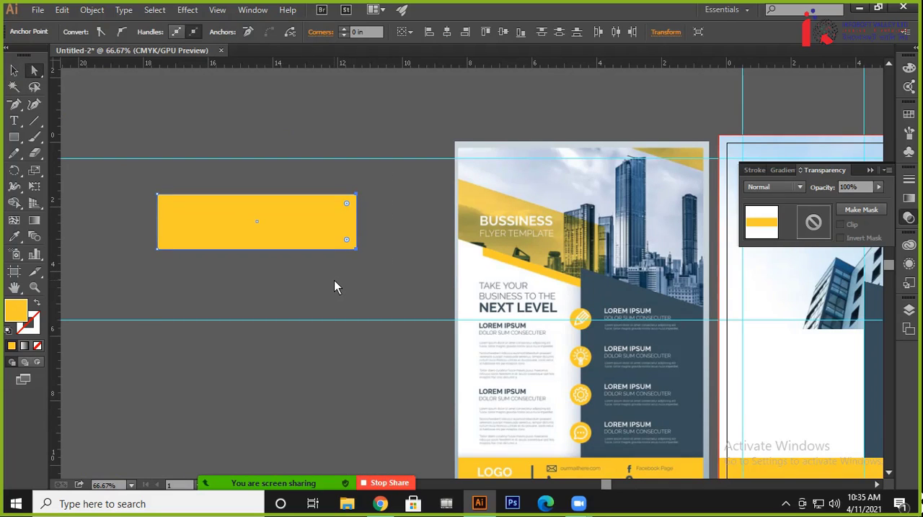
{"action": "key", "text": "shift+Down"}
{"action": "key", "text": "shift+Down"}
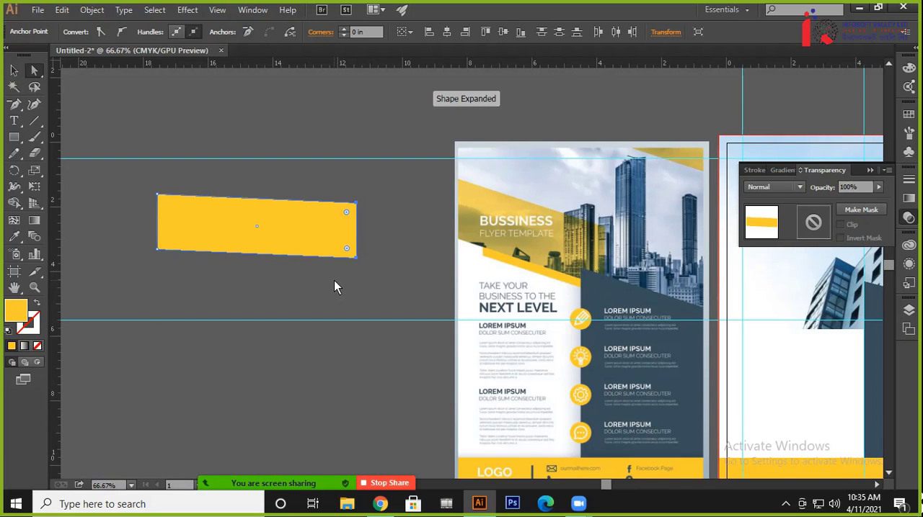
{"action": "key", "text": "shift+Down"}
{"action": "key", "text": "shift+Down"}
{"action": "key", "text": "shift+Down"}
{"action": "key", "text": "shift+Down"}
{"action": "key", "text": "shift+Down"}
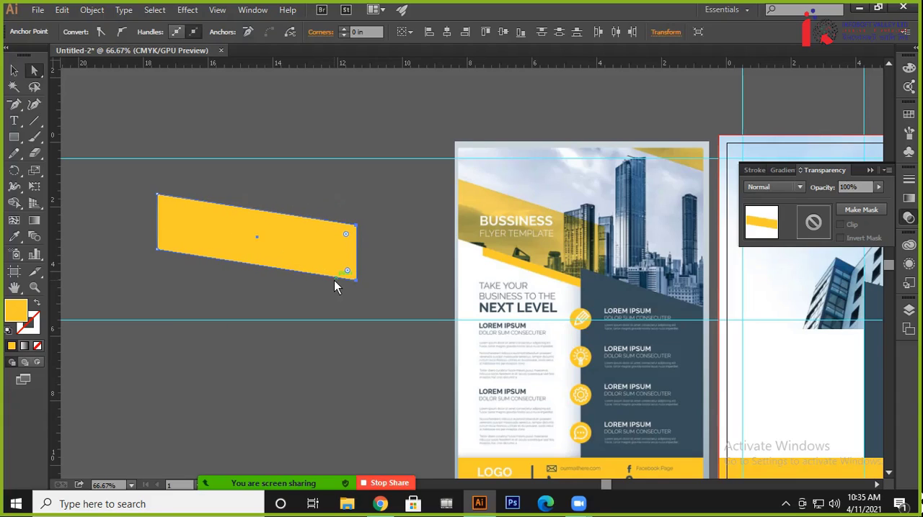
{"action": "key", "text": "shift+Down"}
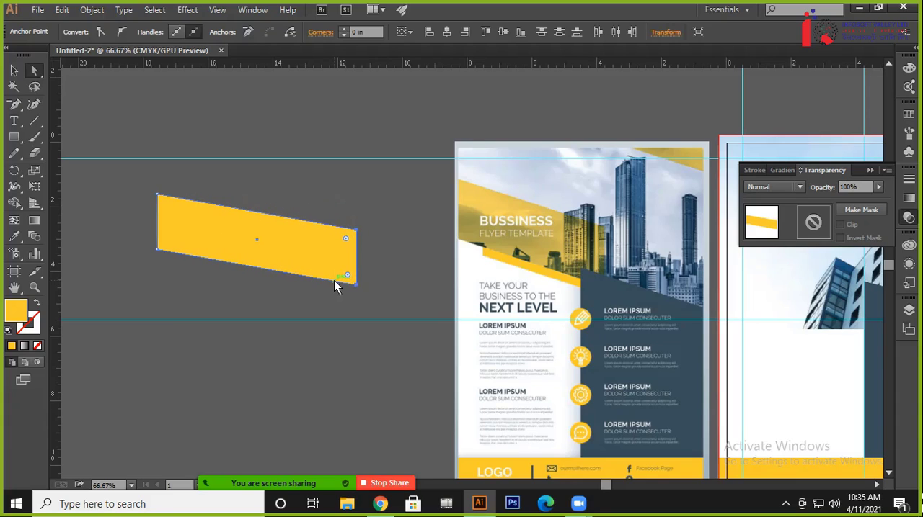
{"action": "left_click", "coordinate": [186, 167]}
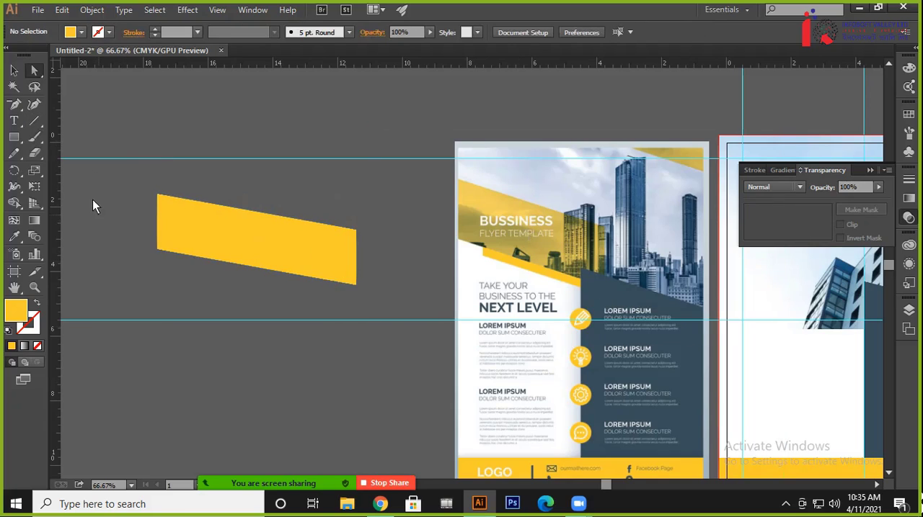
Draw a second yellow rectangle about 6.56 by 2.1 in, delete the slanted one, and move the new rectangle into its place
{"action": "left_click", "coordinate": [13, 137]}
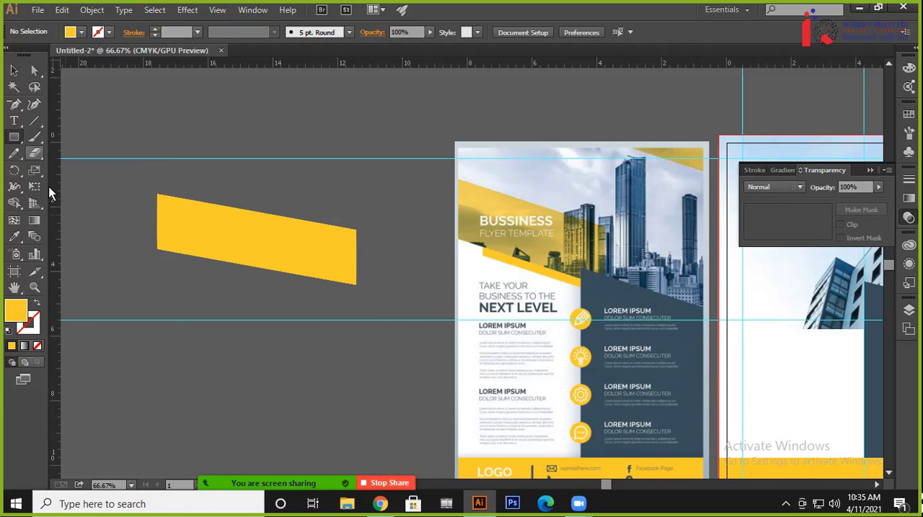
{"action": "left_click_drag", "start_coordinate": [161, 306], "coordinate": [374, 380]}
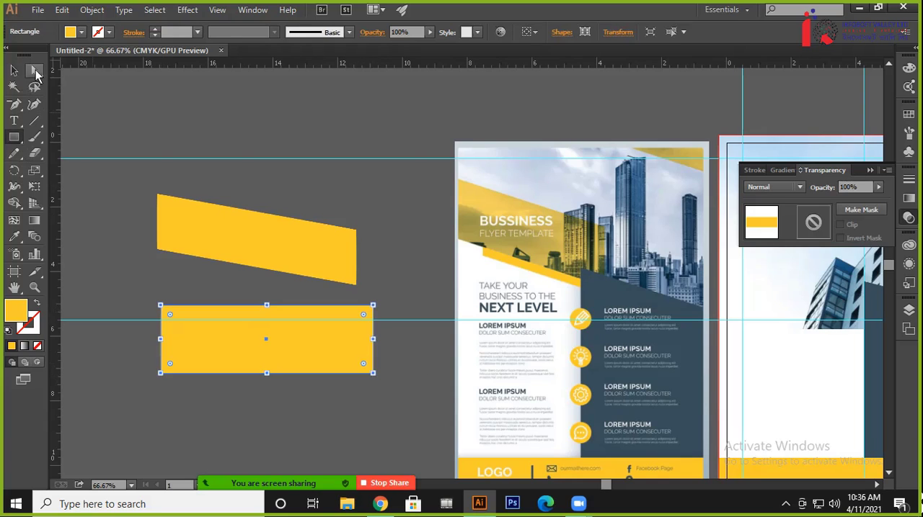
{"action": "left_click", "coordinate": [13, 70]}
{"action": "left_click_drag", "start_coordinate": [228, 241], "coordinate": [248, 203]}
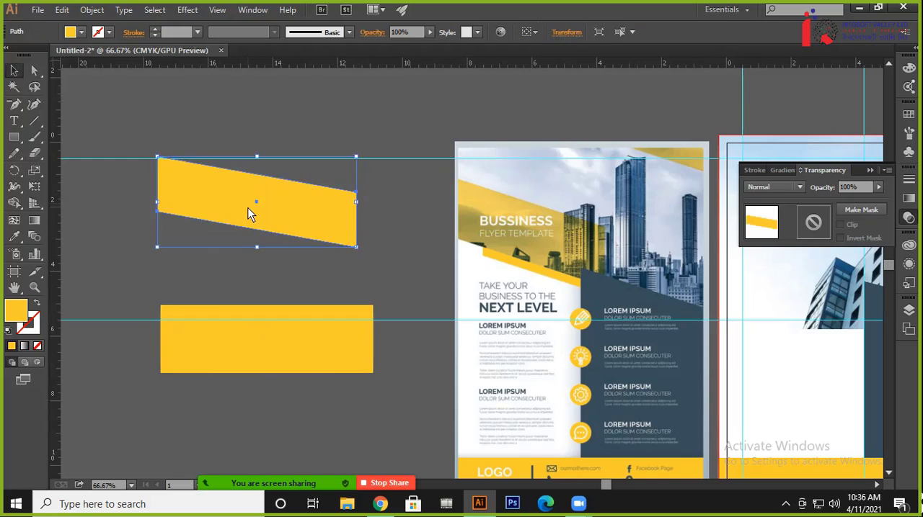
{"action": "key", "text": "Delete"}
{"action": "left_click", "coordinate": [257, 362]}
{"action": "left_click_drag", "start_coordinate": [256, 364], "coordinate": [237, 275]}
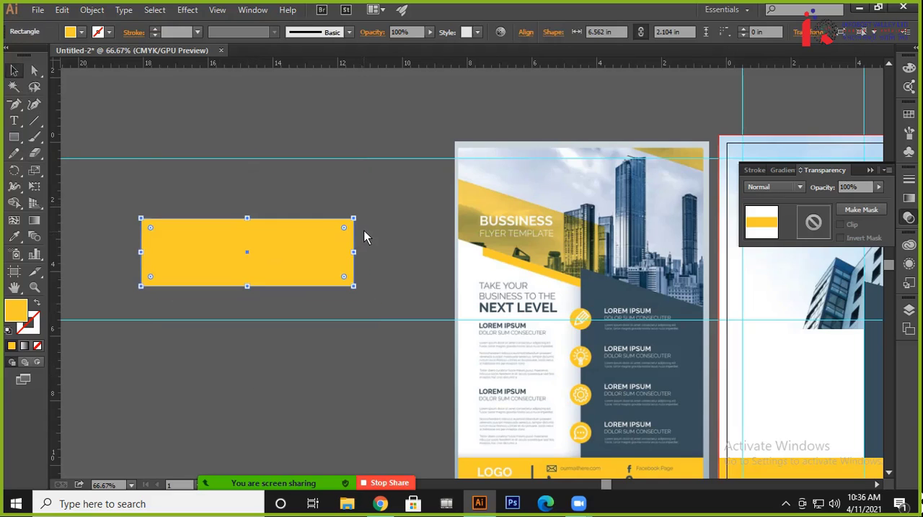
Slant the new yellow rectangle by shifting both right-hand corners about 1.1 in down and about 0.14 in outward
{"action": "left_click", "coordinate": [34, 69]}
{"action": "left_click_drag", "start_coordinate": [388, 216], "coordinate": [326, 320]}
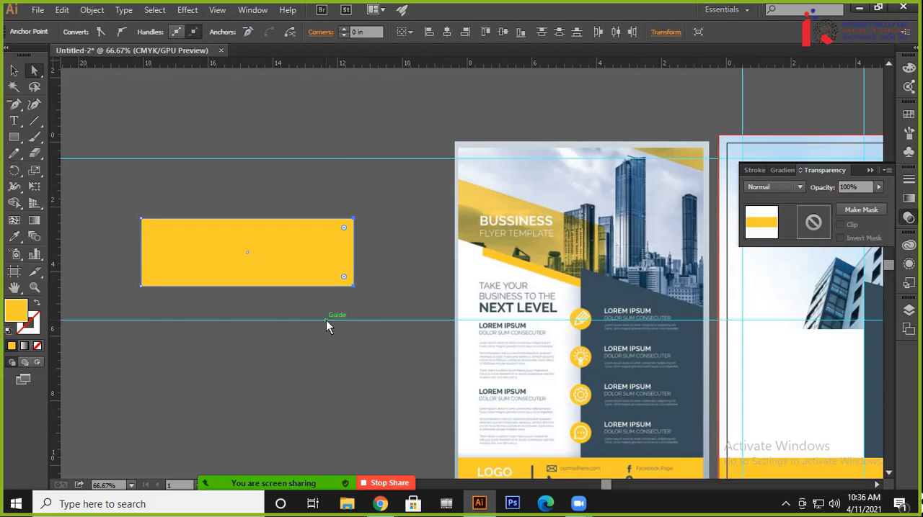
{"action": "key", "text": "shift+Down"}
{"action": "key", "text": "shift+Down"}
{"action": "key", "text": "shift+Down"}
{"action": "key", "text": "shift+Down"}
{"action": "key", "text": "shift+Down"}
{"action": "key", "text": "shift+Down"}
{"action": "key", "text": "shift+Down"}
{"action": "key", "text": "shift+Right"}
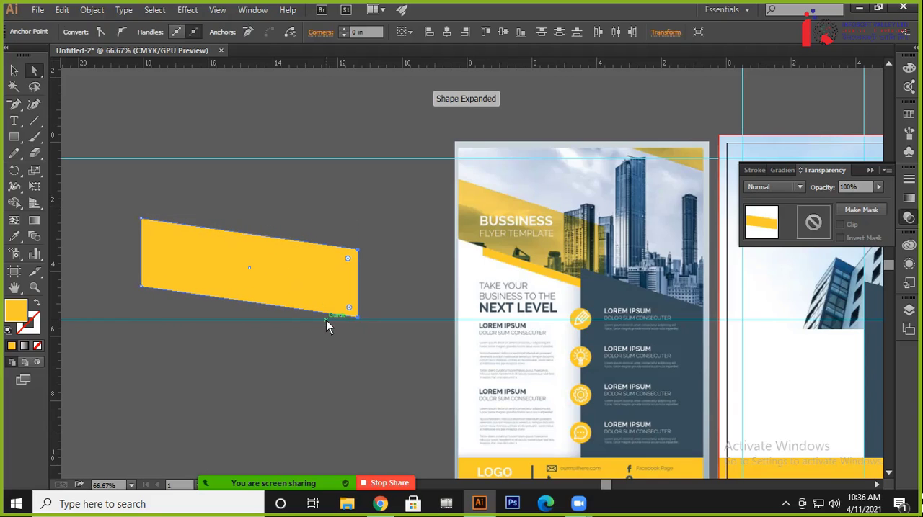
{"action": "key", "text": "shift+Left"}
{"action": "key", "text": "shift+Right"}
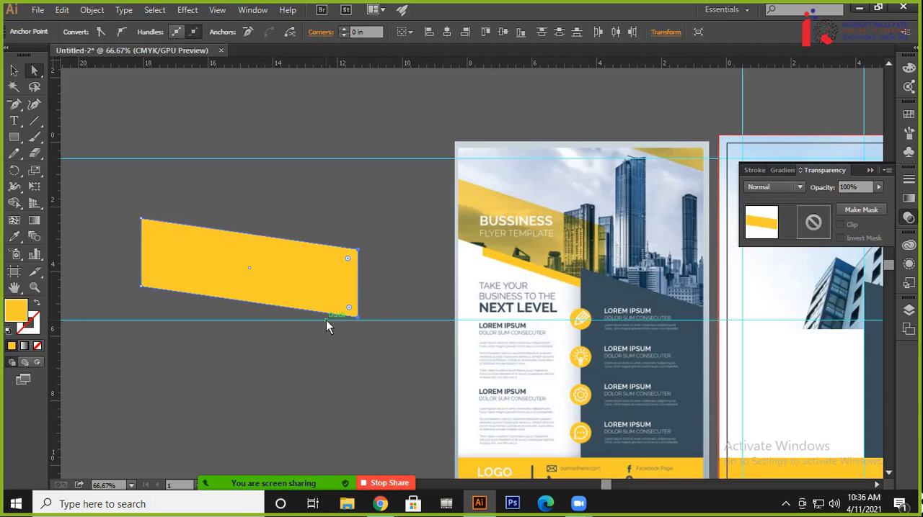
{"action": "key", "text": "shift+Left"}
{"action": "key", "text": "shift+Right"}
{"action": "key", "text": "shift+Left"}
{"action": "key", "text": "shift+Left"}
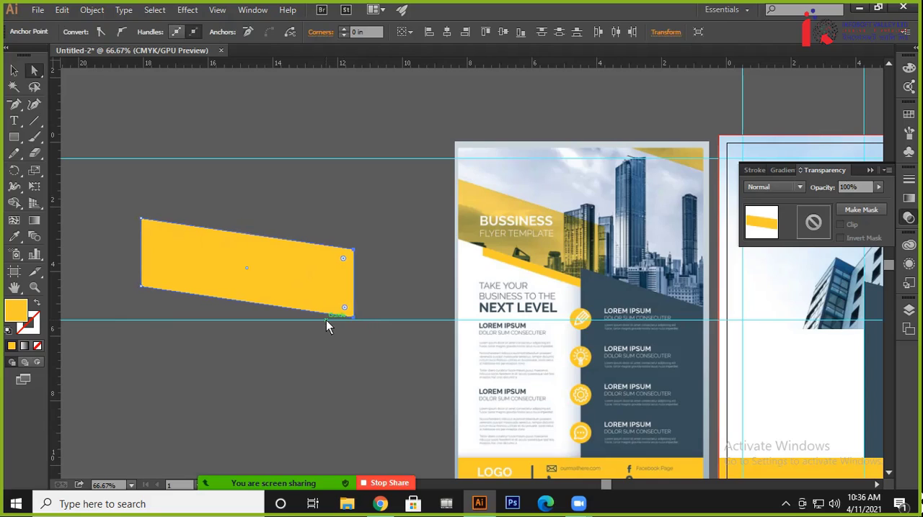
{"action": "key", "text": "shift+Right"}
{"action": "key", "text": "shift+Right"}
{"action": "key", "text": "shift+Down"}
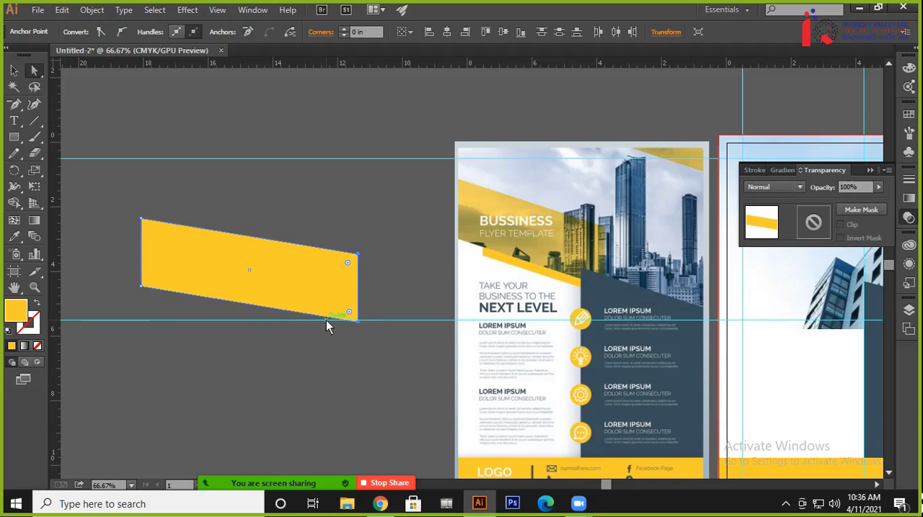
{"action": "left_click", "coordinate": [14, 70]}
{"action": "left_click", "coordinate": [307, 209]}
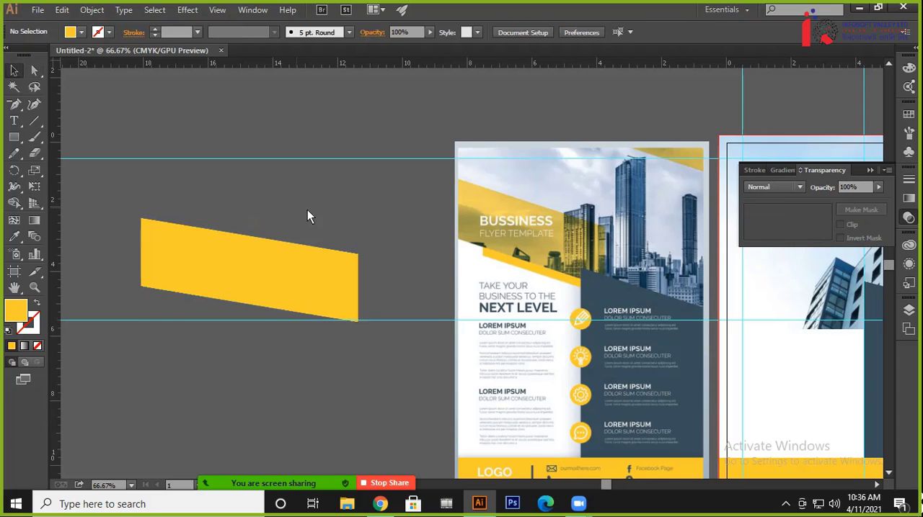
{"action": "scroll", "coordinate": [369, 255], "scroll_direction": "right", "scroll_amount": 3}
{"action": "scroll", "coordinate": [158, 252], "scroll_direction": "right", "scroll_amount": 5}
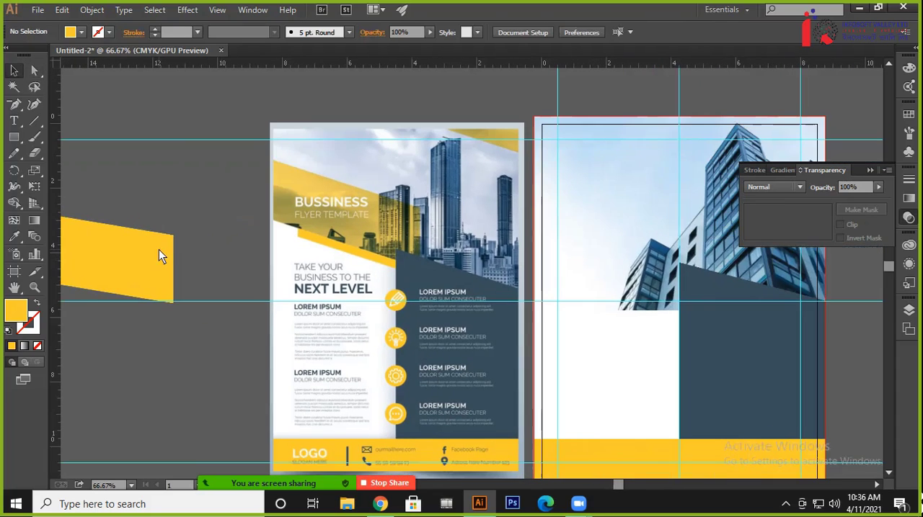
Move the yellow parallelogram across the flyer's photo, flush with its left bleed edge, and narrow it to about 5.2 in wide
{"action": "left_click_drag", "start_coordinate": [105, 265], "coordinate": [684, 286]}
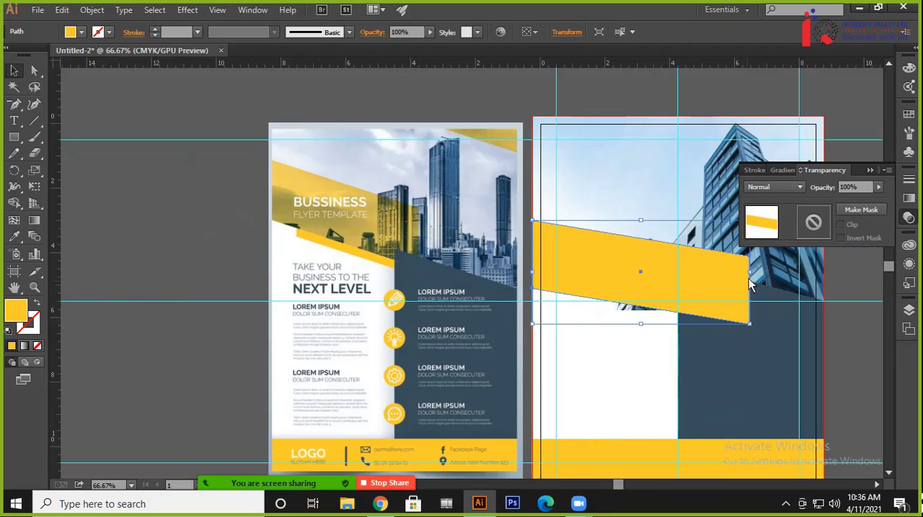
{"action": "left_click_drag", "start_coordinate": [750, 274], "coordinate": [700, 272]}
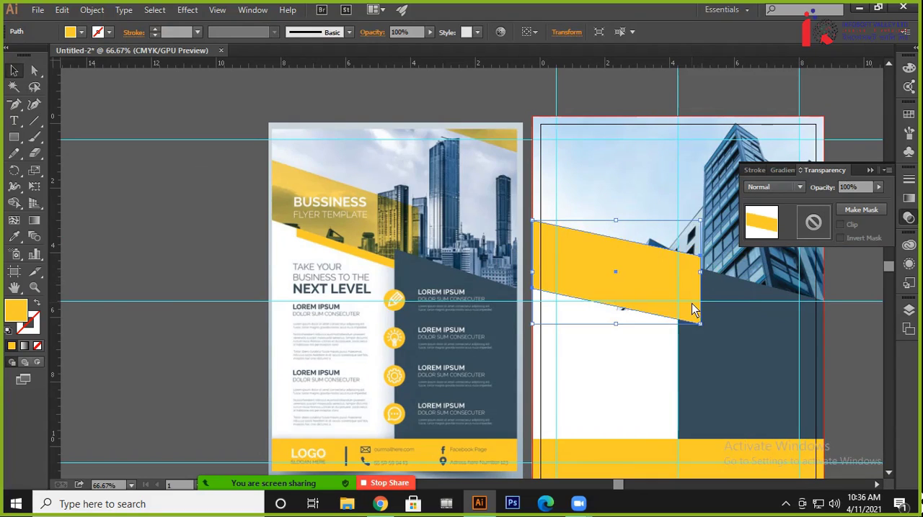
{"action": "left_click", "coordinate": [874, 344]}
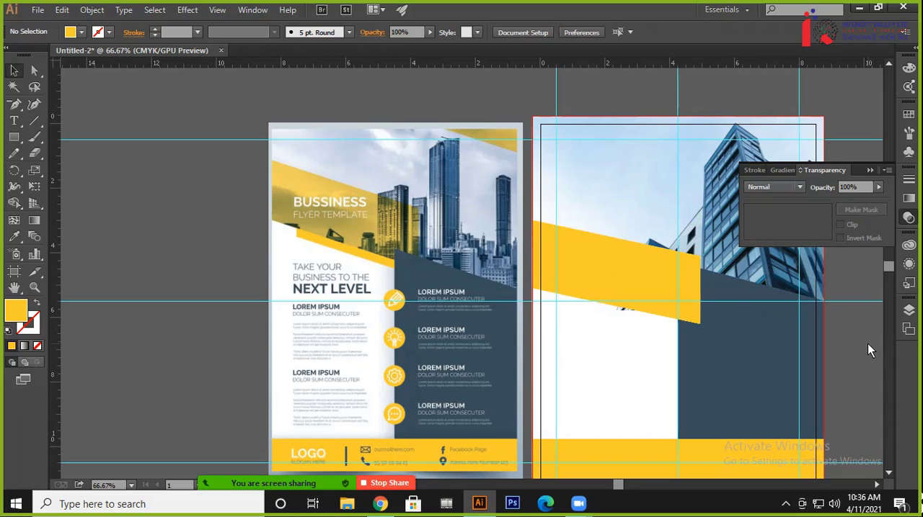
Move the narrowed parallelogram back to the empty canvas beside the reference flyer
{"action": "left_click_drag", "start_coordinate": [565, 260], "coordinate": [217, 209]}
{"action": "left_click", "coordinate": [707, 266]}
{"action": "left_click", "coordinate": [186, 267]}
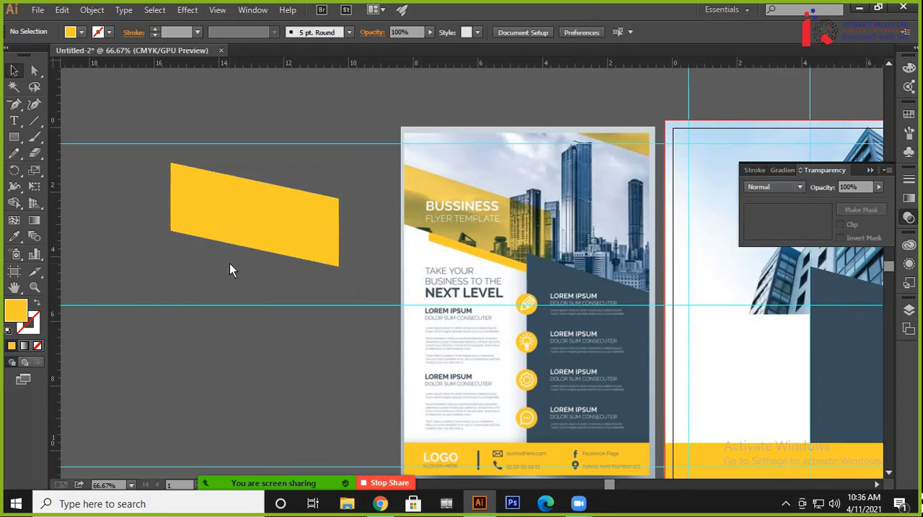
Duplicate the yellow parallelogram directly below the original and flatten the copy into a thin strip about 0.5 in high
{"action": "left_click", "coordinate": [230, 216]}
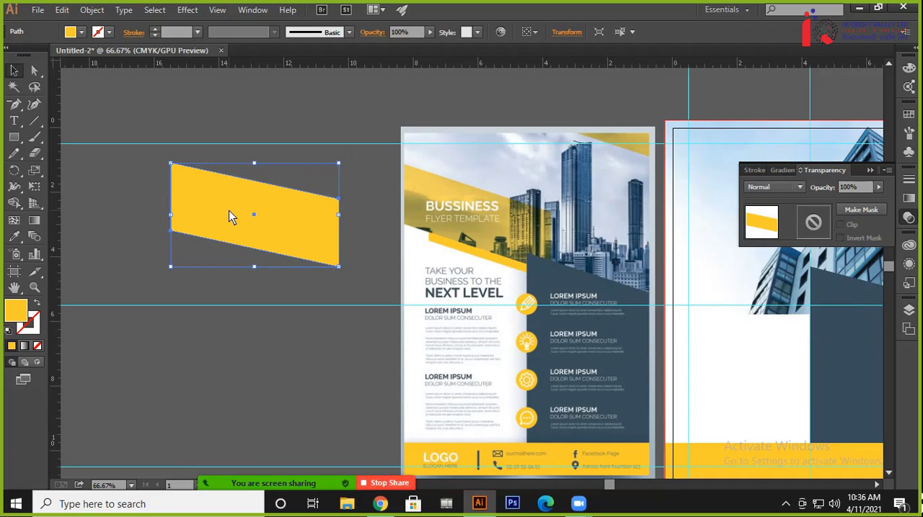
{"action": "key", "text": "a"}
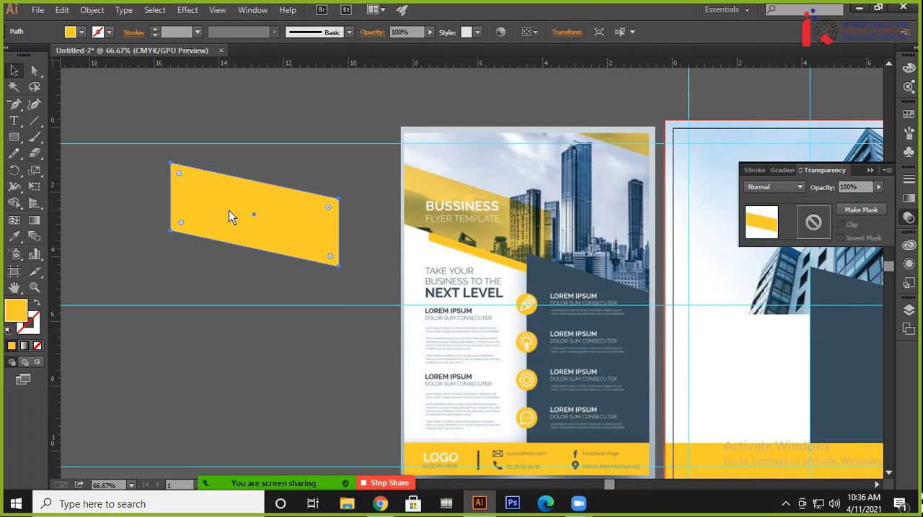
{"action": "key", "text": "v"}
{"action": "key", "text": "shift+Down"}
{"action": "key", "text": "shift+Down"}
{"action": "key", "text": "shift+Down"}
{"action": "key", "text": "shift+Down"}
{"action": "key", "text": "shift+Down"}
{"action": "key", "text": "shift+Down"}
{"action": "key", "text": "shift+Down"}
{"action": "key", "text": "shift+Down"}
{"action": "key", "text": "shift+Down"}
{"action": "key", "text": "shift+Down"}
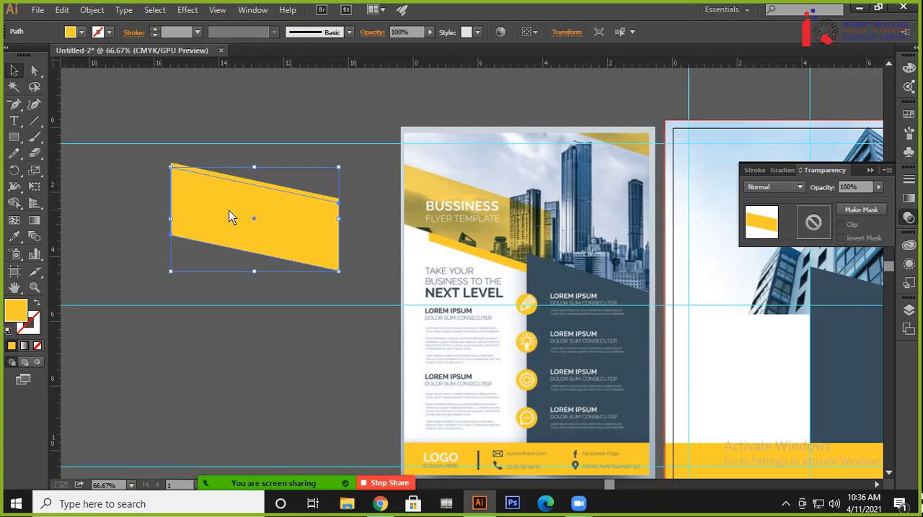
{"action": "key", "text": "shift+Down"}
{"action": "key", "text": "shift+Down"}
{"action": "key", "text": "shift+Down"}
{"action": "key", "text": "shift+Down"}
{"action": "key", "text": "shift+Down"}
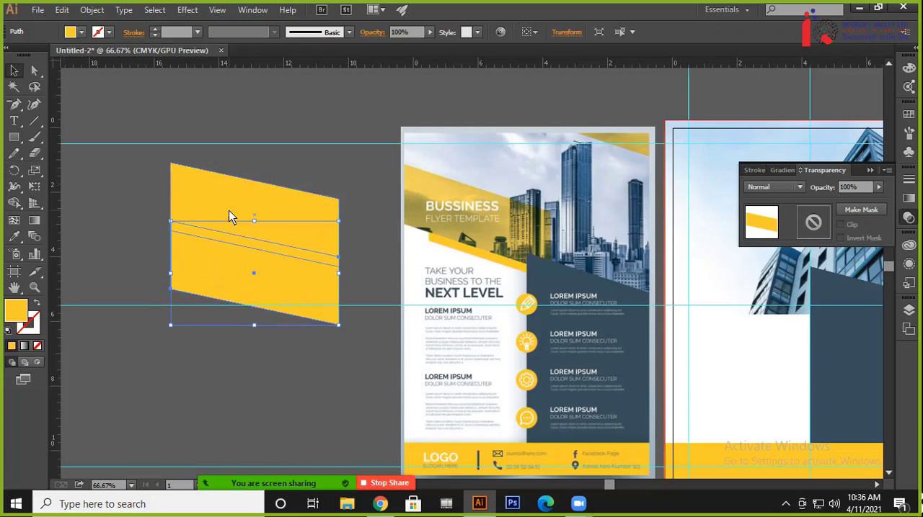
{"action": "key", "text": "shift+Up"}
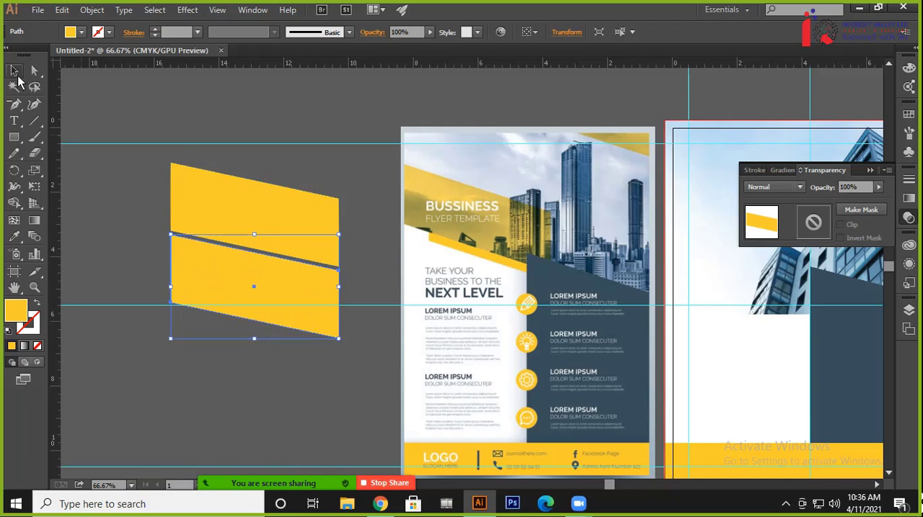
{"action": "mouse_move", "coordinate": [253, 339]}
{"action": "left_mouse_down"}
{"action": "mouse_move", "coordinate": [267, 251]}
{"action": "mouse_move", "coordinate": [254, 328]}
{"action": "left_mouse_up"}
{"action": "left_click", "coordinate": [296, 302]}
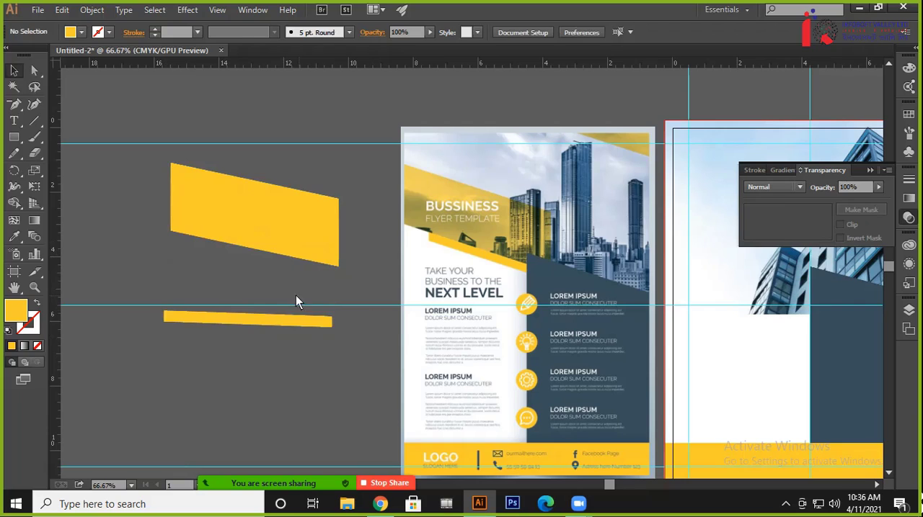
Delete the thin yellow strip and move the remaining parallelogram up to free the canvas below it
{"action": "left_click", "coordinate": [258, 317]}
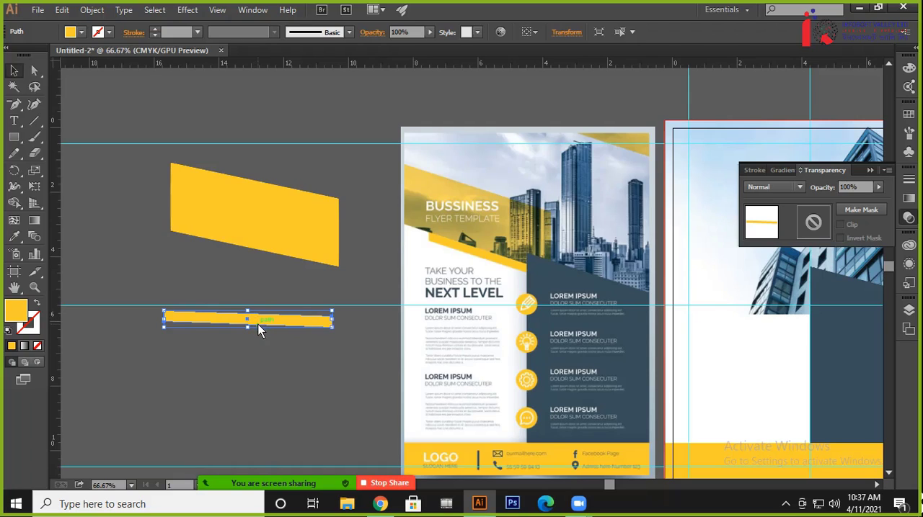
{"action": "left_click_drag", "start_coordinate": [258, 324], "coordinate": [225, 308]}
{"action": "key", "text": "Delete"}
{"action": "left_click", "coordinate": [284, 220]}
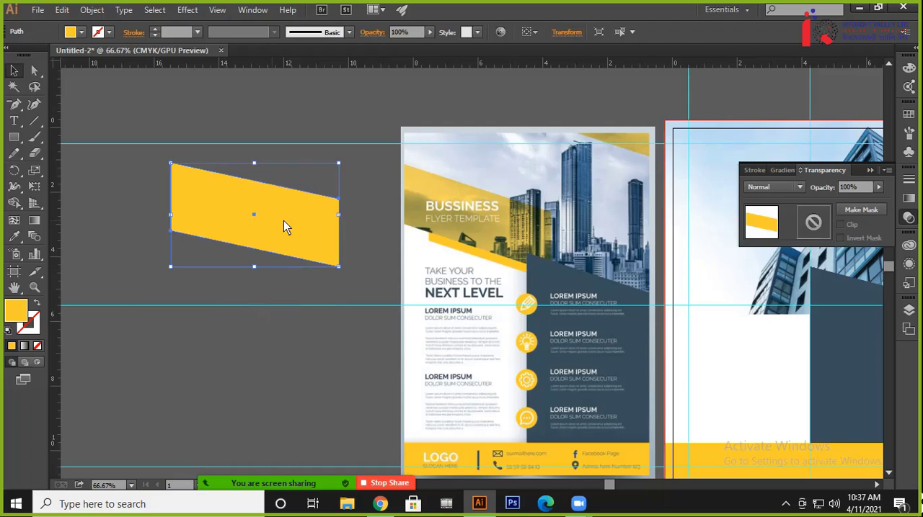
{"action": "left_click_drag", "start_coordinate": [289, 219], "coordinate": [274, 167]}
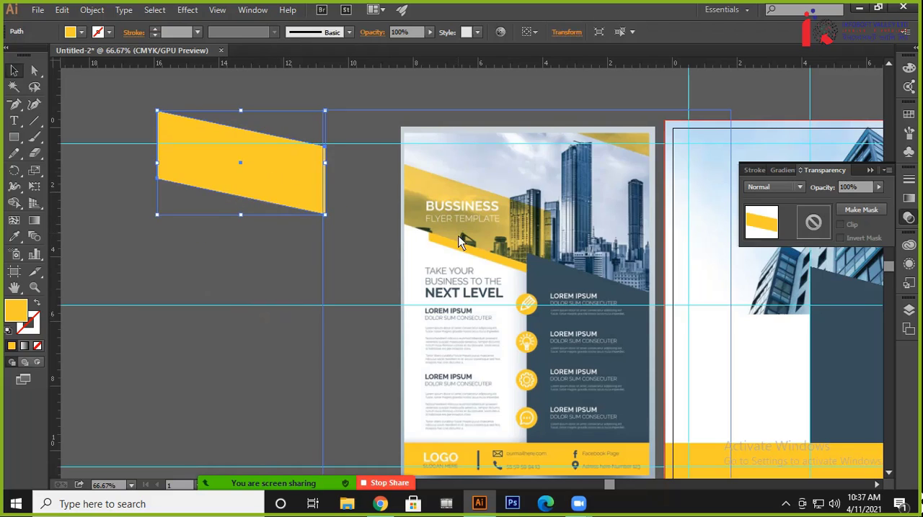
{"action": "left_click", "coordinate": [285, 260]}
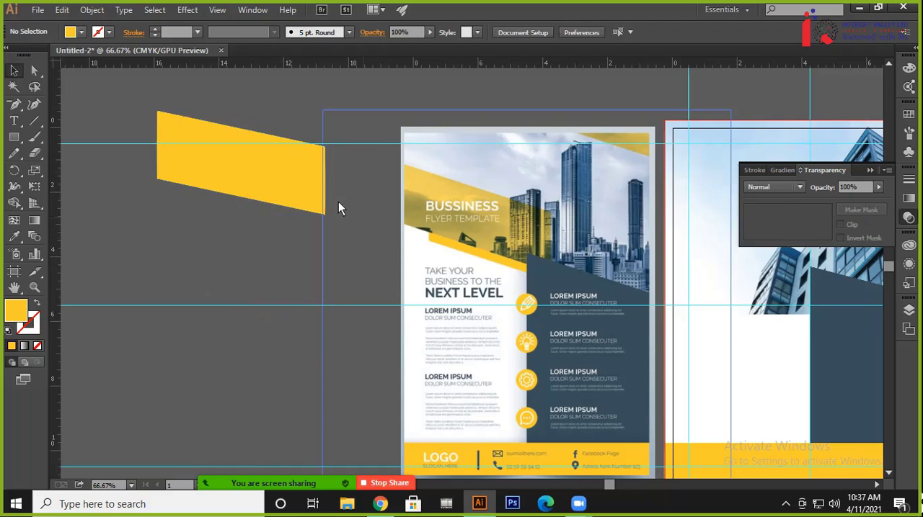
{"action": "left_click_drag", "start_coordinate": [235, 150], "coordinate": [236, 138]}
Draw a yellow rectangle about 6.08 by 2.04 in on the empty canvas below the parallelogram
{"action": "left_click", "coordinate": [14, 138]}
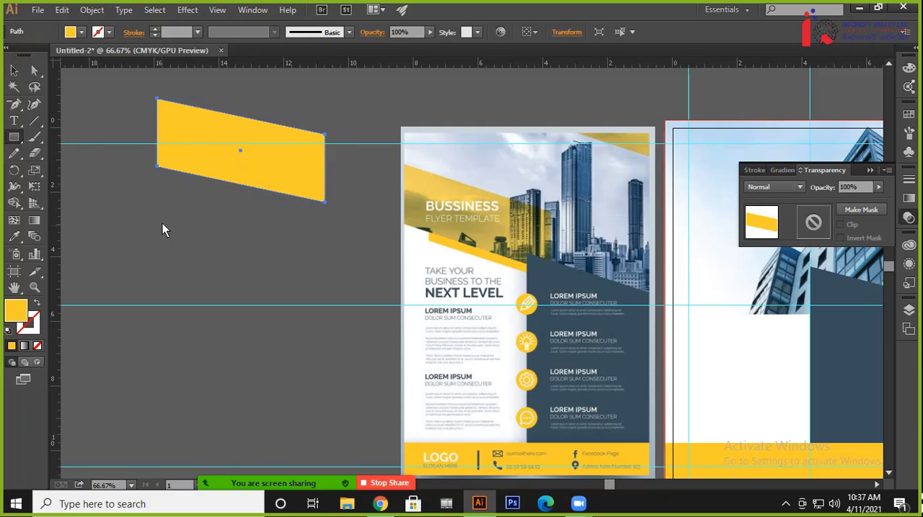
{"action": "mouse_move", "coordinate": [153, 225]}
{"action": "left_mouse_down"}
{"action": "mouse_move", "coordinate": [321, 266]}
{"action": "mouse_move", "coordinate": [330, 287]}
{"action": "mouse_move", "coordinate": [344, 289]}
{"action": "left_mouse_up"}
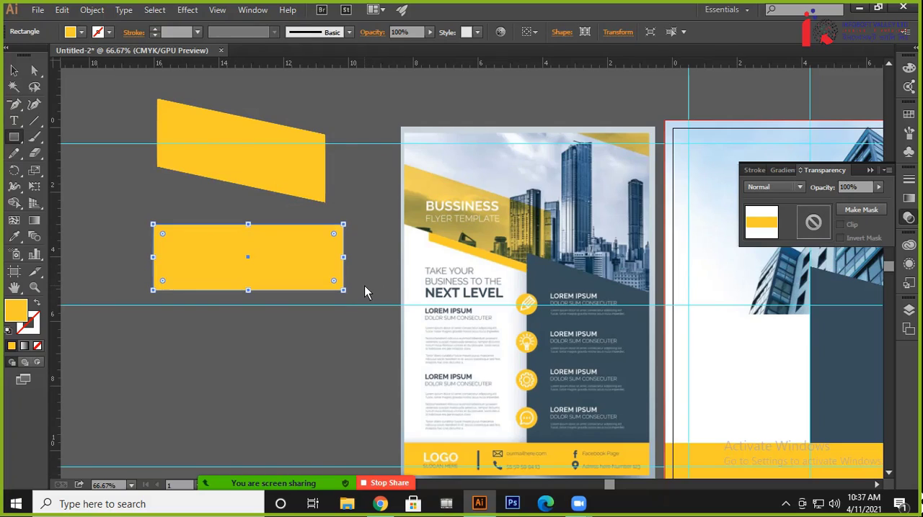
{"action": "left_click_drag", "start_coordinate": [344, 263], "coordinate": [350, 257]}
{"action": "left_click", "coordinate": [13, 70]}
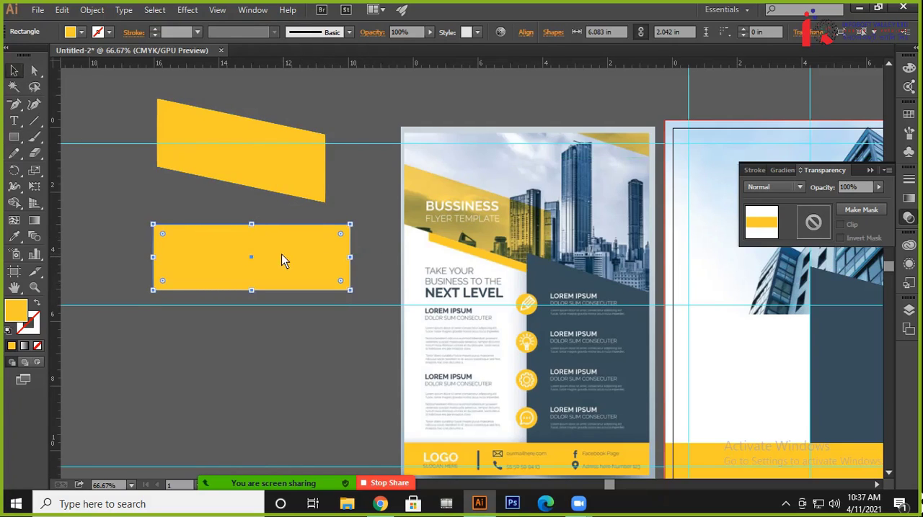
Reposition the new rectangle, keeping it clear of the parallelogram above, and increase its height to about 2.23 in
{"action": "left_click_drag", "start_coordinate": [282, 261], "coordinate": [250, 242]}
{"action": "left_click", "coordinate": [248, 164]}
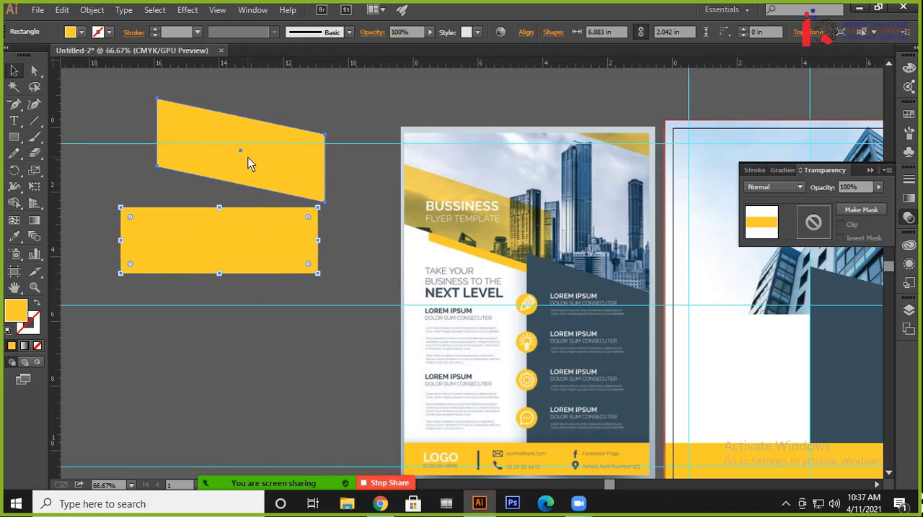
{"action": "left_click_drag", "start_coordinate": [248, 164], "coordinate": [263, 134]}
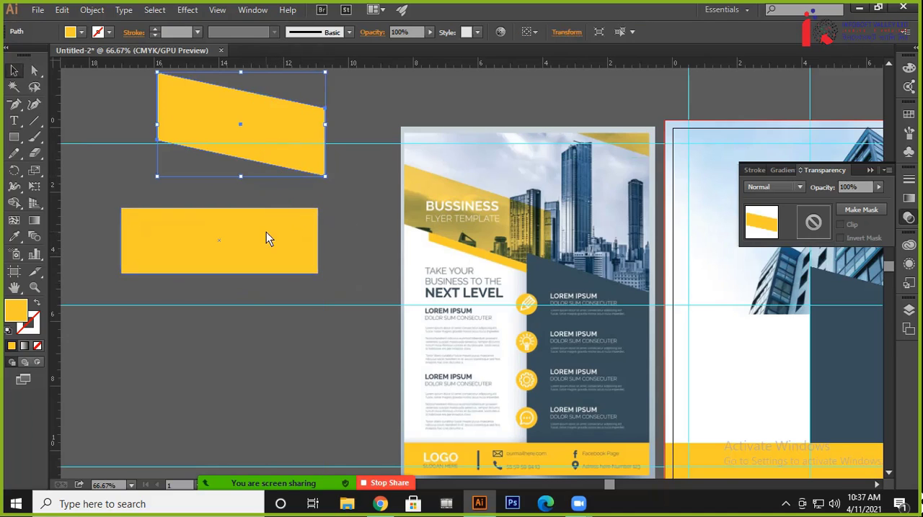
{"action": "left_click_drag", "start_coordinate": [266, 239], "coordinate": [265, 232]}
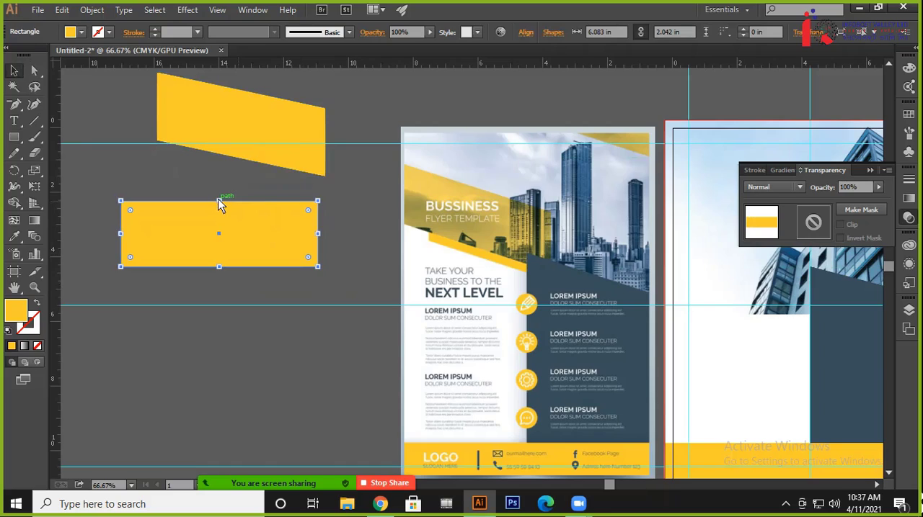
{"action": "left_click_drag", "start_coordinate": [219, 202], "coordinate": [220, 195]}
{"action": "left_click", "coordinate": [353, 216]}
{"action": "left_click", "coordinate": [304, 224]}
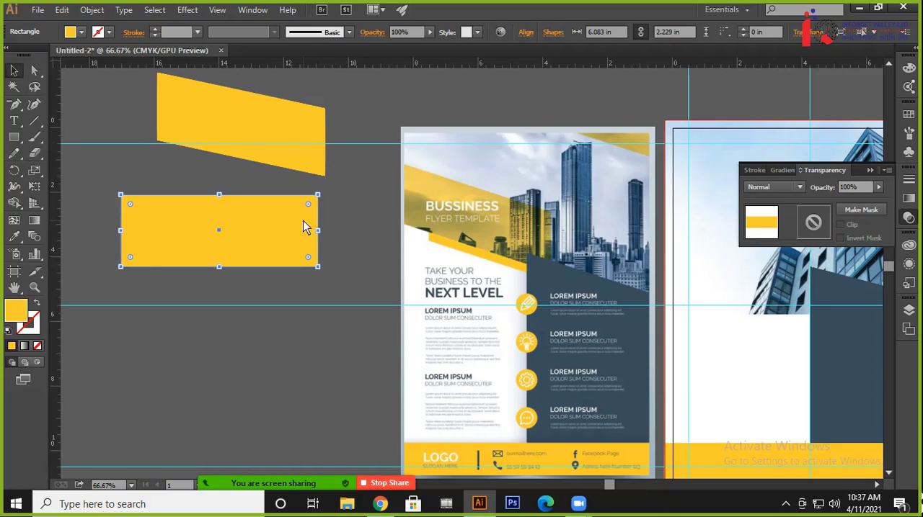
Duplicate the rectangle directly below so the edges touch, and reduce the copy's height to a strip about 0.5 in
{"action": "key", "text": "ctrl+shift+b"}
{"action": "key", "text": "ctrl+f"}
{"action": "key", "text": "shift+Down"}
{"action": "key", "text": "shift+Down"}
{"action": "key", "text": "shift+Down"}
{"action": "key", "text": "shift+Down"}
{"action": "key", "text": "shift+Down"}
{"action": "key", "text": "shift+Down"}
{"action": "key", "text": "shift+Down"}
{"action": "key", "text": "shift+Down"}
{"action": "key", "text": "shift+Down"}
{"action": "key", "text": "shift+Down"}
{"action": "key", "text": "shift+Down"}
{"action": "key", "text": "shift+Down"}
{"action": "key", "text": "shift+Down"}
{"action": "key", "text": "shift+Down"}
{"action": "key", "text": "shift+Down"}
{"action": "key", "text": "shift+Down"}
{"action": "key", "text": "shift+Down"}
{"action": "key", "text": "shift+Down"}
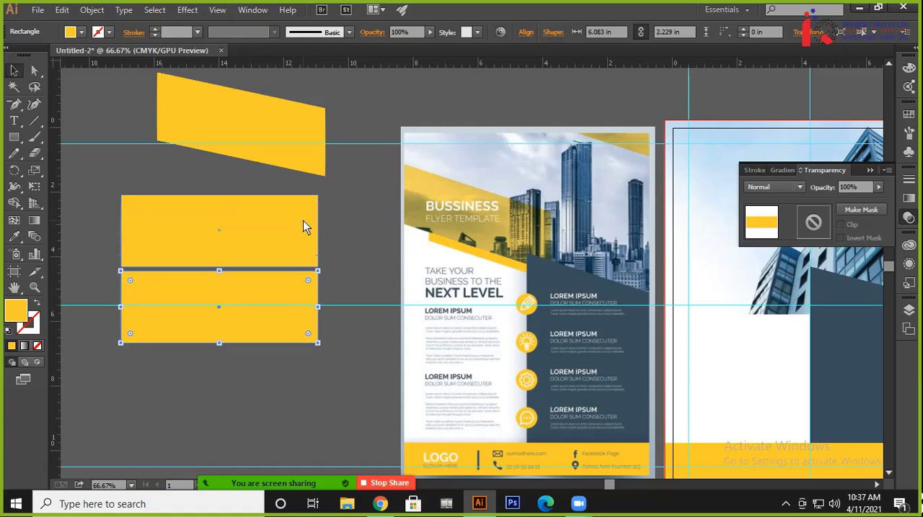
{"action": "key", "text": "shift+Up"}
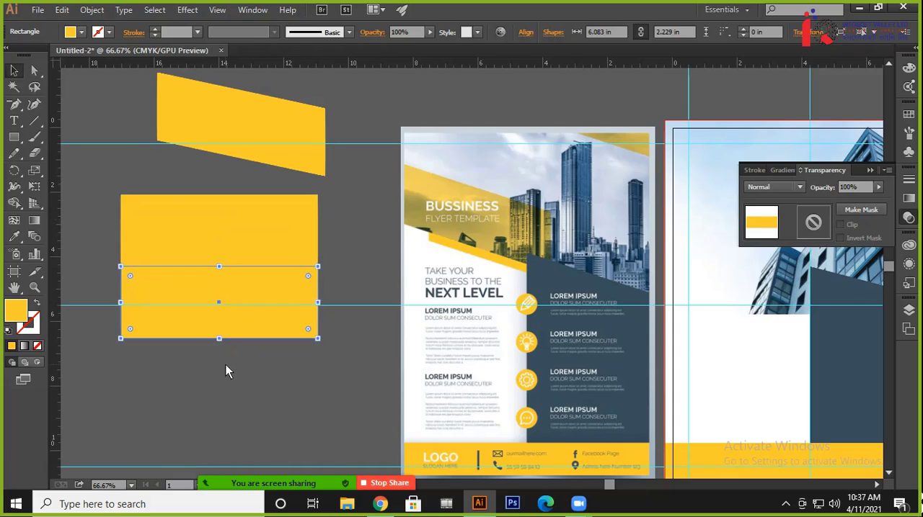
{"action": "left_click_drag", "start_coordinate": [219, 340], "coordinate": [225, 284]}
{"action": "left_click", "coordinate": [292, 358]}
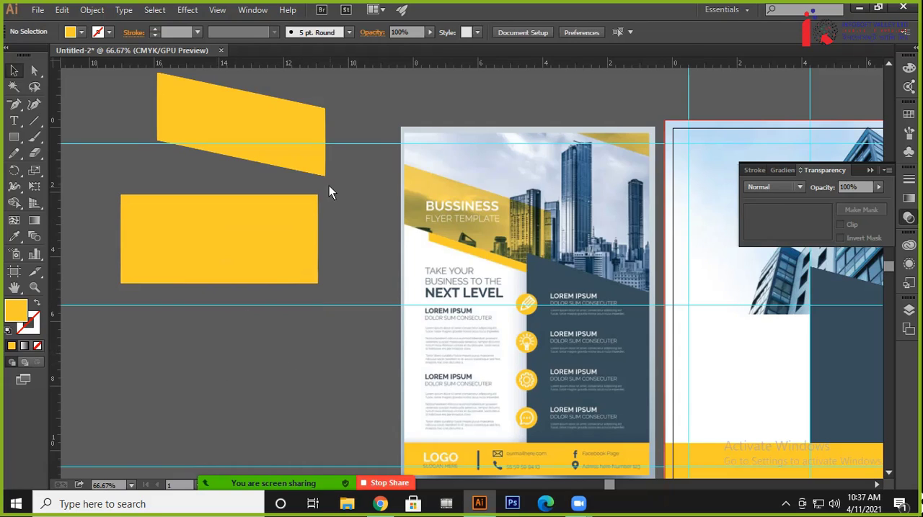
Delete the old yellow parallelogram above the two stacked rectangles
{"action": "left_click_drag", "start_coordinate": [328, 192], "coordinate": [297, 285]}
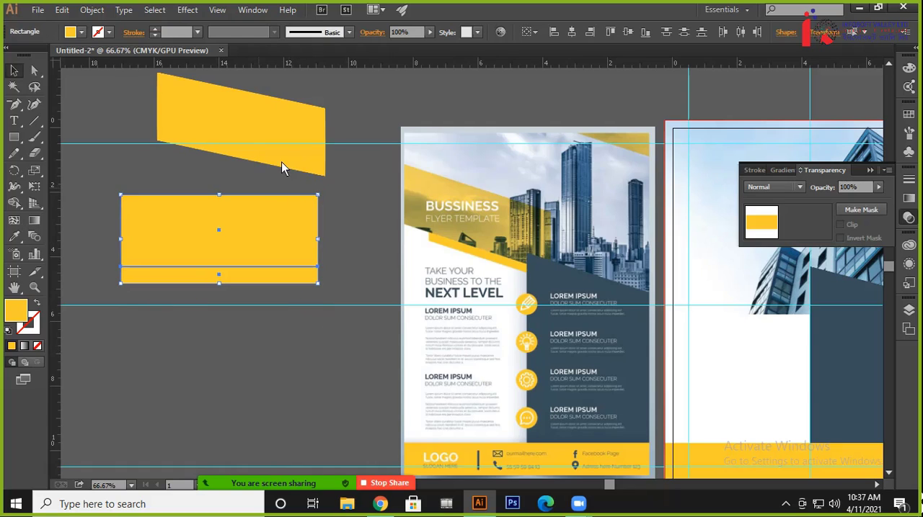
{"action": "left_click_drag", "start_coordinate": [291, 142], "coordinate": [307, 102]}
{"action": "key", "text": "Delete"}
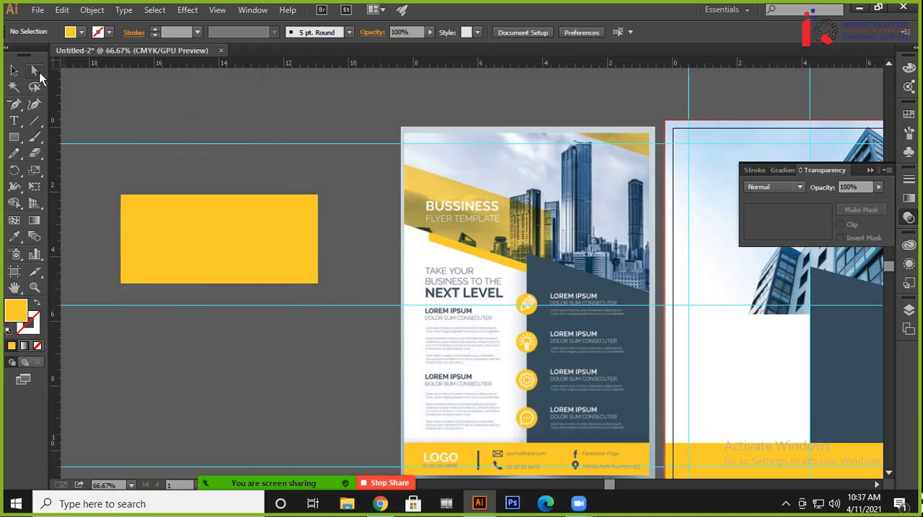
Slant both stacked rectangles together by lowering all their right-hand corners about 1.5 in
{"action": "left_click_drag", "start_coordinate": [343, 189], "coordinate": [299, 322]}
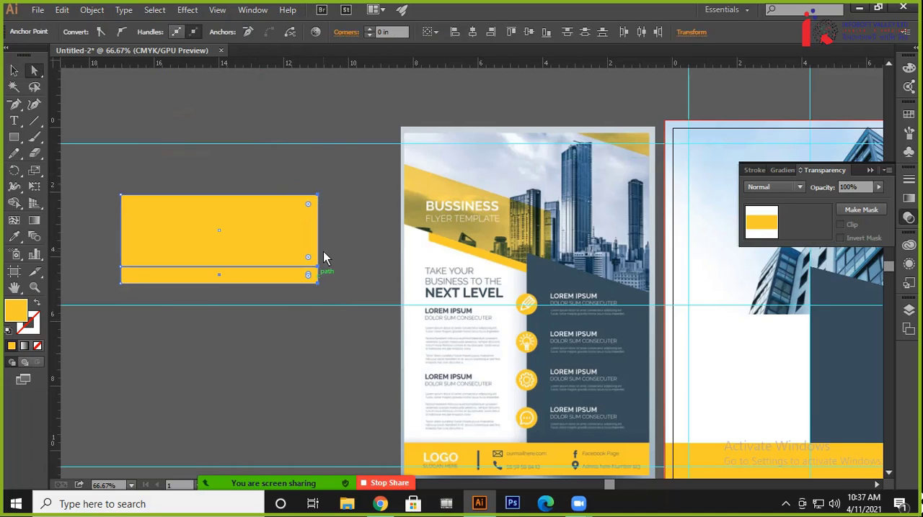
{"action": "key", "text": "shift+Down"}
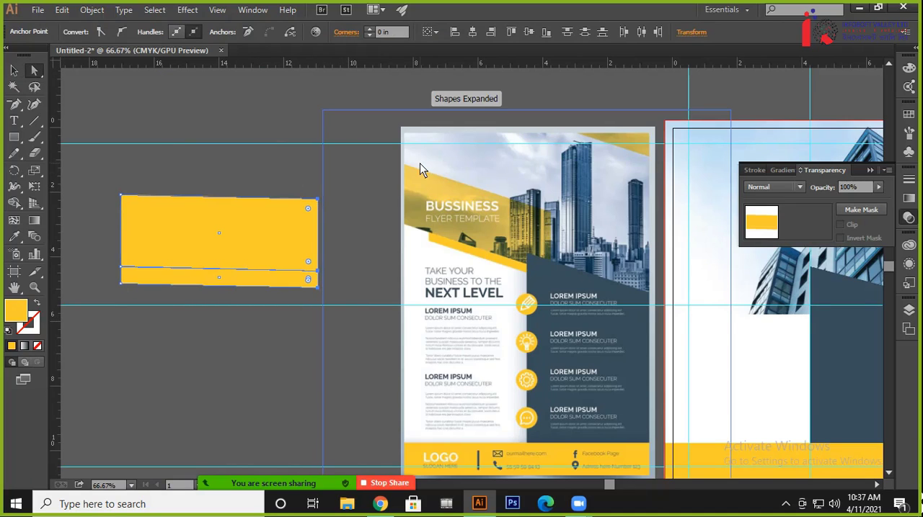
{"action": "key", "text": "shift+Down"}
{"action": "key", "text": "shift+Down"}
{"action": "key", "text": "shift+Down"}
{"action": "key", "text": "shift+Down"}
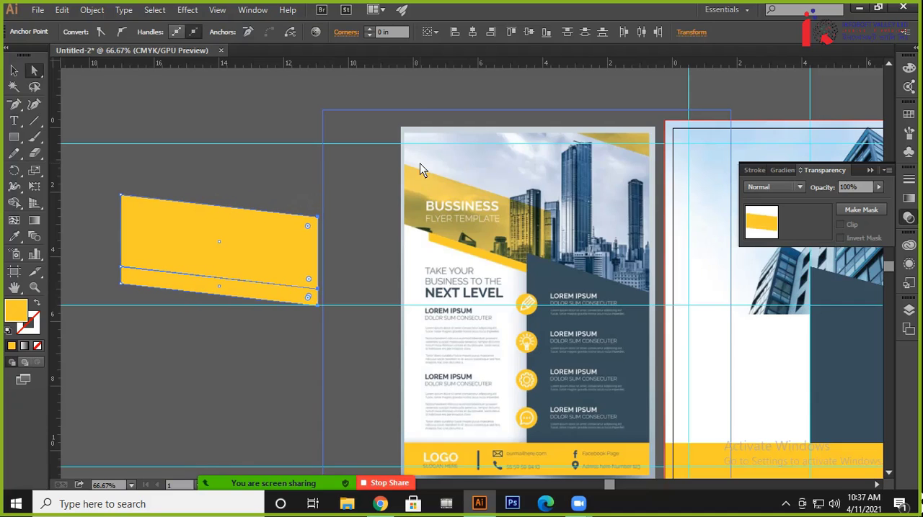
{"action": "key", "text": "shift+Down"}
{"action": "key", "text": "shift+Down"}
{"action": "key", "text": "shift+Down"}
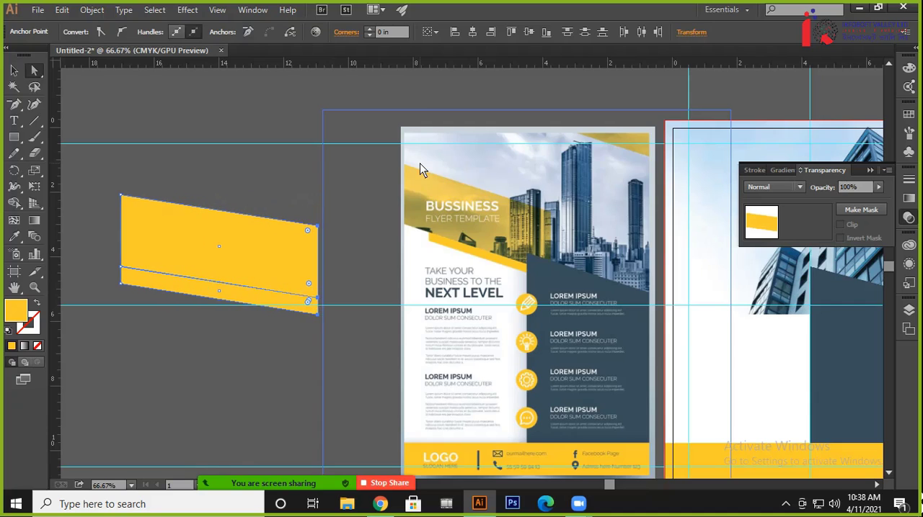
{"action": "key", "text": "shift+Down"}
{"action": "key", "text": "shift+Up"}
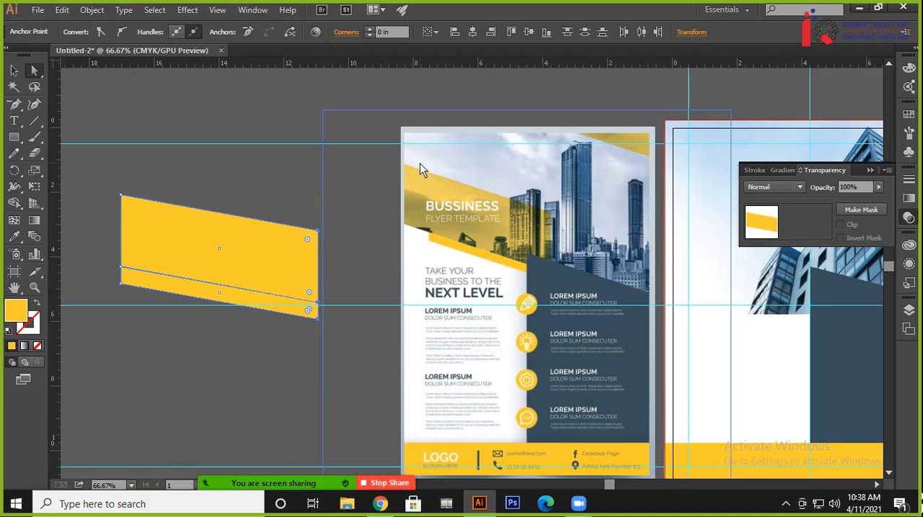
{"action": "key", "text": "shift+Down"}
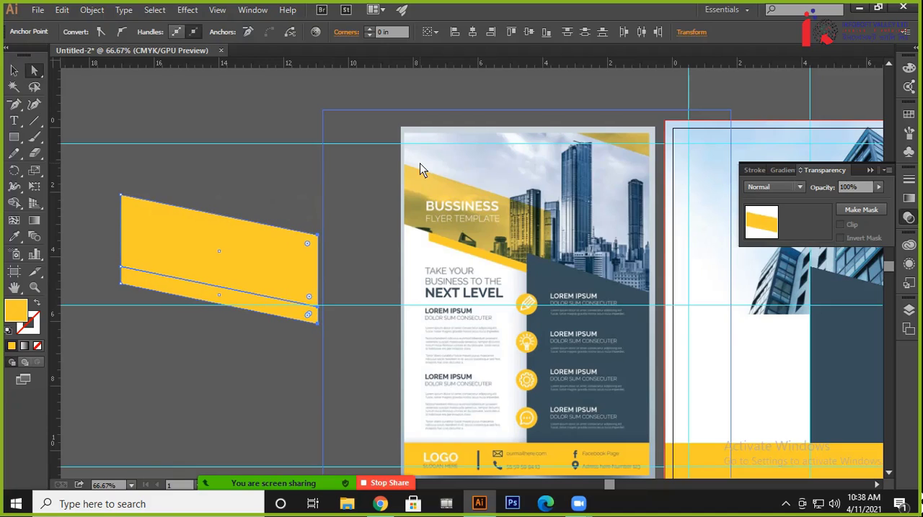
{"action": "key", "text": "shift+Down"}
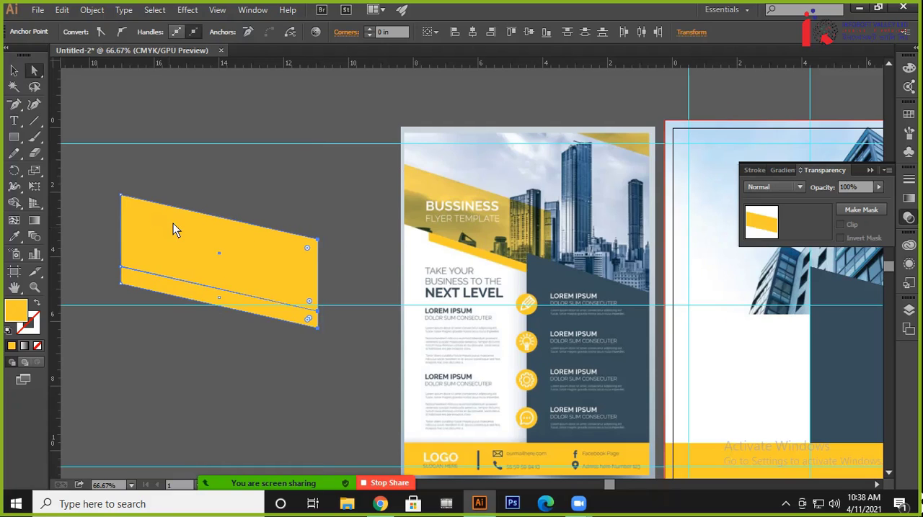
{"action": "key", "text": "shift+Down"}
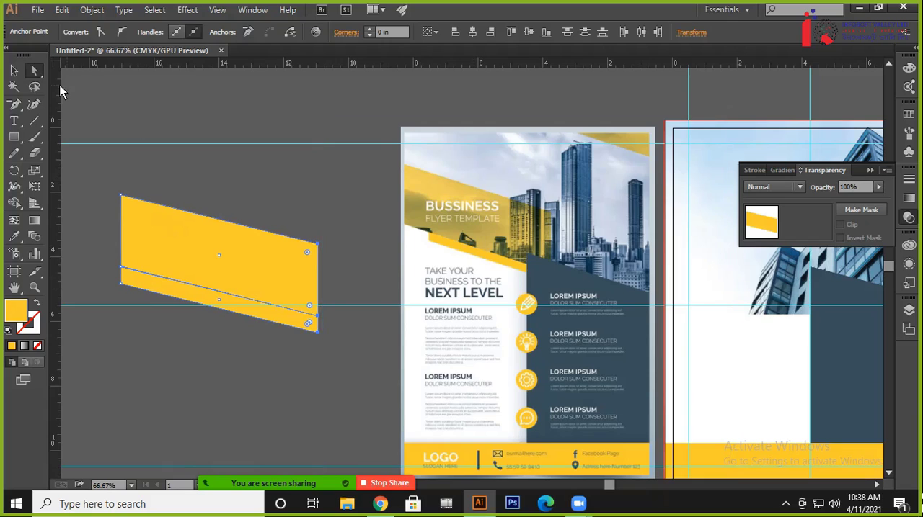
{"action": "left_click", "coordinate": [16, 71]}
{"action": "left_click", "coordinate": [362, 200]}
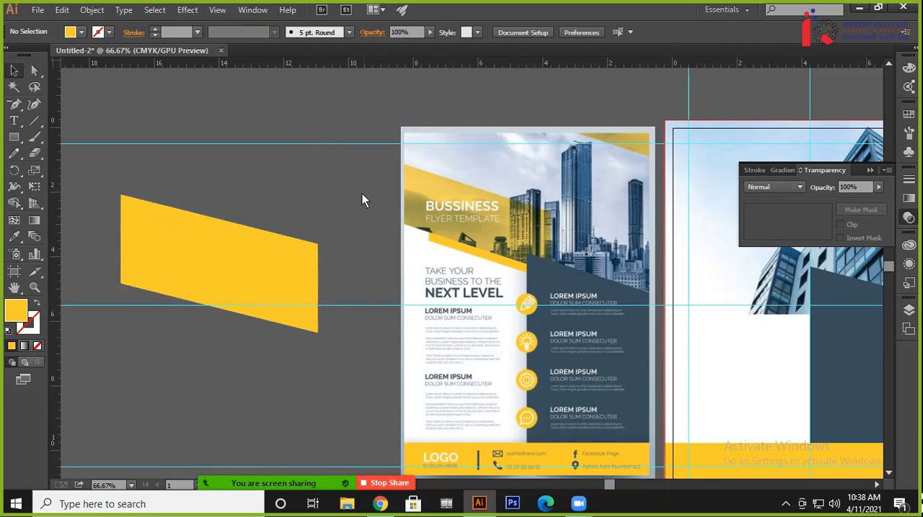
Set the opacity of the taller yellow parallelogram to 80%, leaving the thin strip below it solid
{"action": "left_click", "coordinate": [298, 321]}
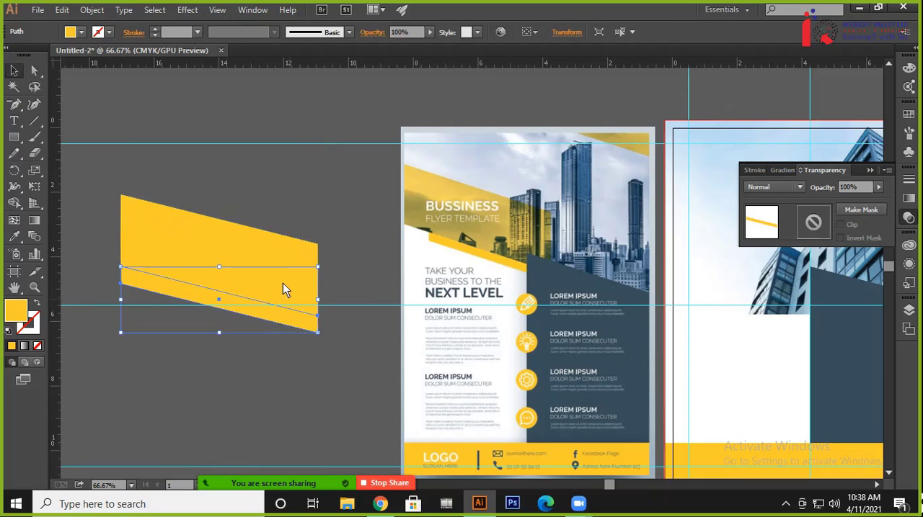
{"action": "left_click", "coordinate": [270, 248]}
{"action": "left_click", "coordinate": [820, 189]}
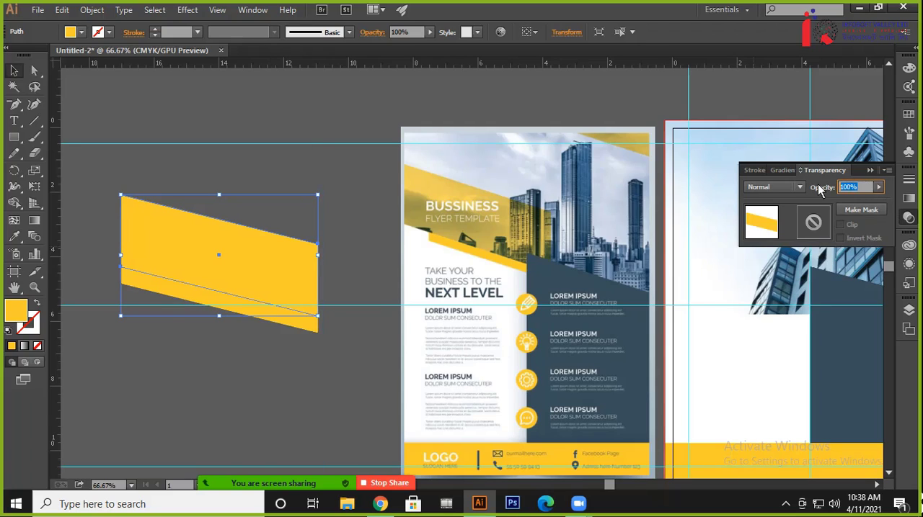
{"action": "type", "text": "80"}
{"action": "key", "text": "Return"}
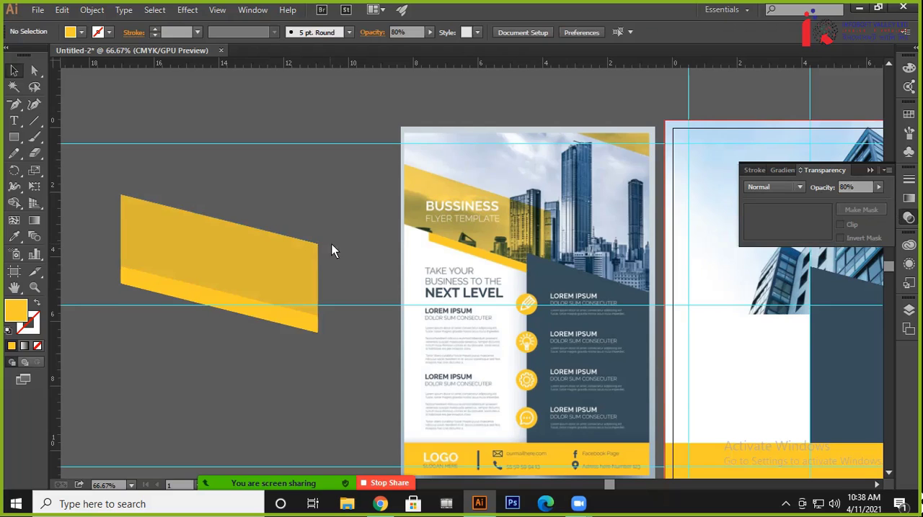
Move both yellow slanted shapes together onto the artboard, flush with the left bleed edge and overlapping the photo's lower part
{"action": "left_click_drag", "start_coordinate": [353, 241], "coordinate": [271, 223]}
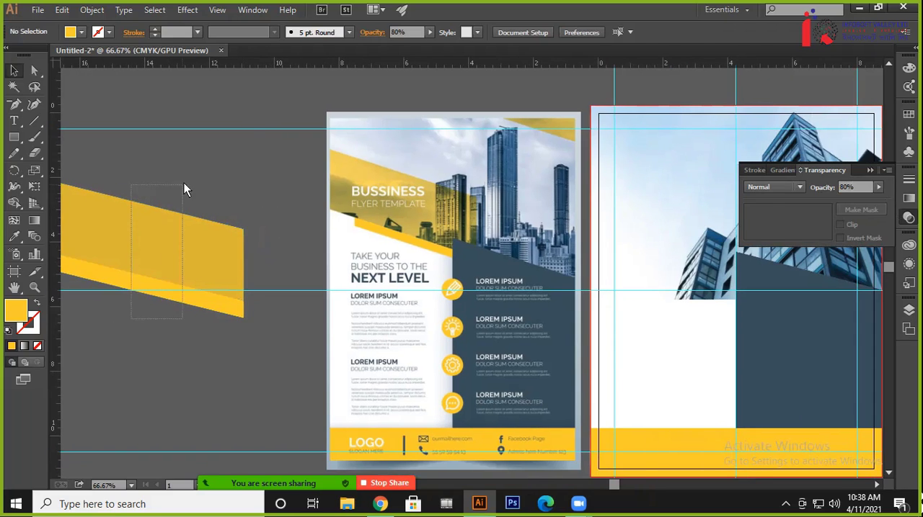
{"action": "left_click", "coordinate": [198, 217]}
{"action": "left_click_drag", "start_coordinate": [200, 218], "coordinate": [636, 334]}
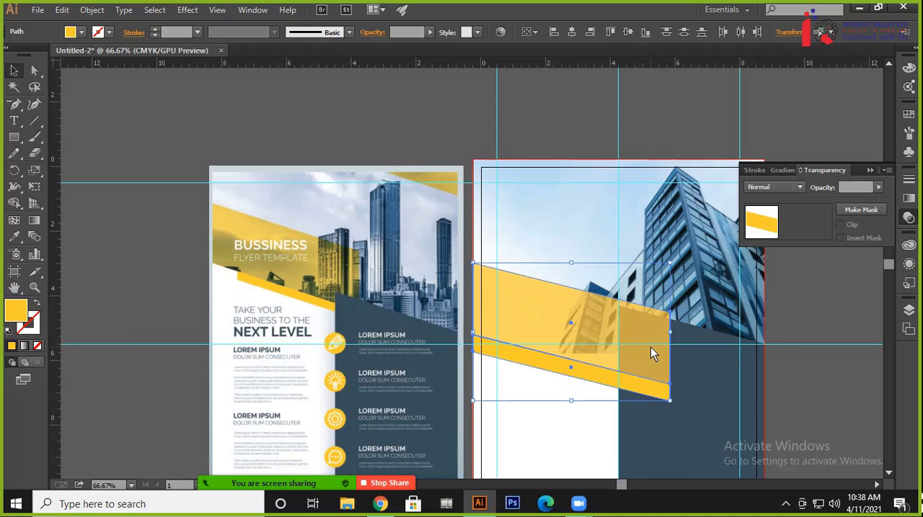
{"action": "key", "text": "shift+Up"}
{"action": "key", "text": "shift+Up"}
{"action": "key", "text": "shift+Up"}
{"action": "key", "text": "shift+Up"}
{"action": "key", "text": "shift+Up"}
{"action": "key", "text": "shift+Up"}
{"action": "key", "text": "shift+Up"}
{"action": "key", "text": "shift+Up"}
{"action": "key", "text": "shift+Up"}
{"action": "key", "text": "shift+Up"}
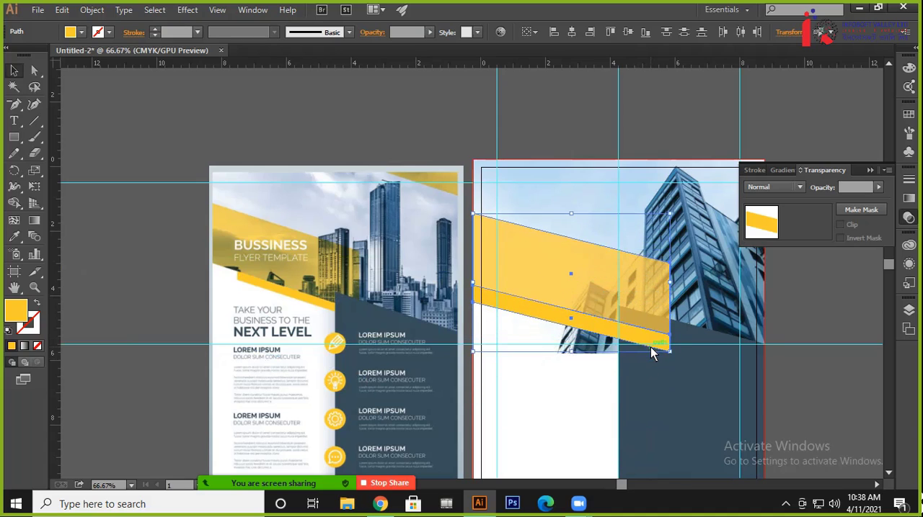
{"action": "key", "text": "Up"}
{"action": "key", "text": "Up"}
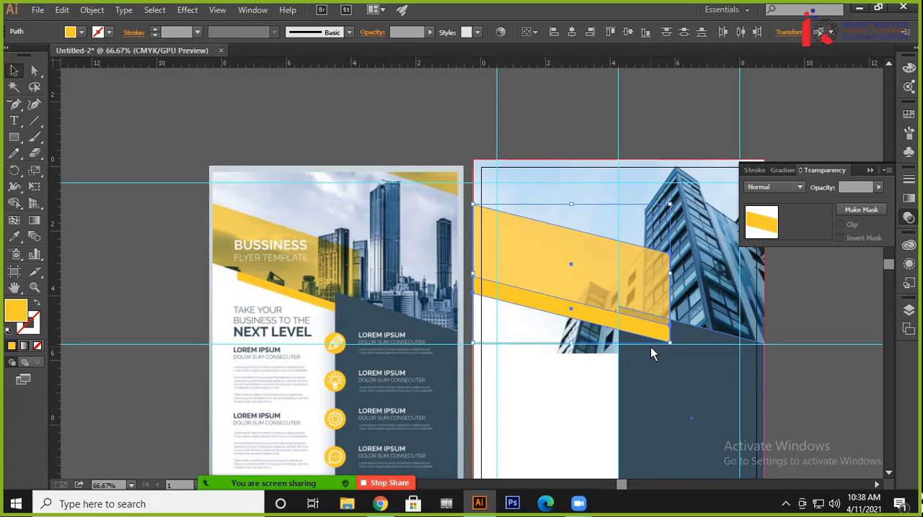
{"action": "key", "text": "Down"}
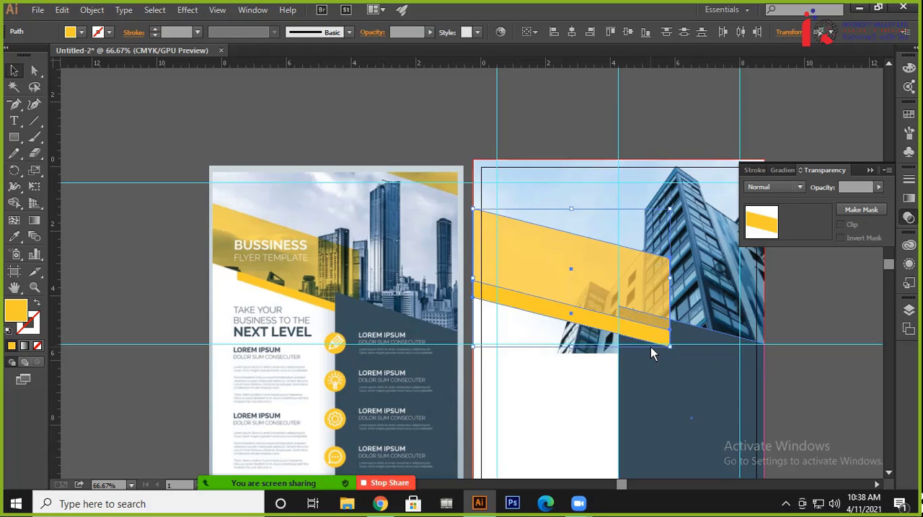
Send both yellow slanted shapes behind the dark blue panel
{"action": "key", "text": "a"}
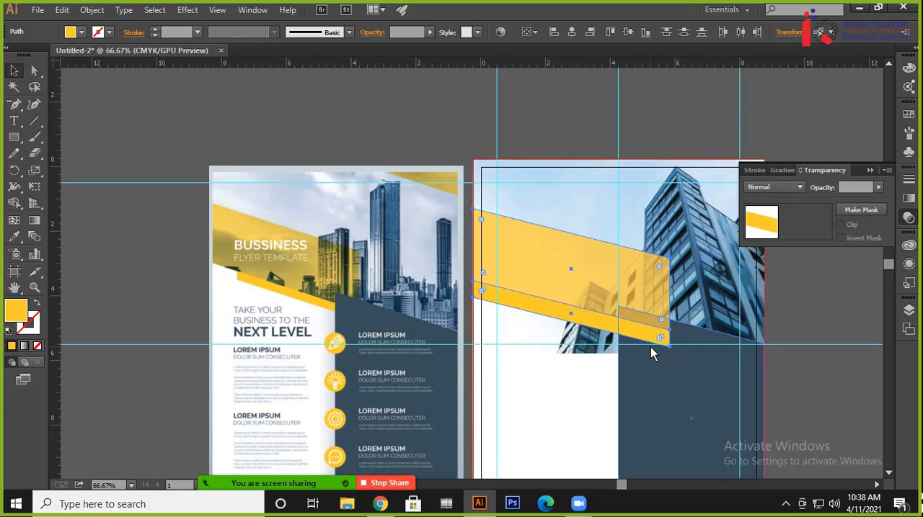
{"action": "key", "text": "v"}
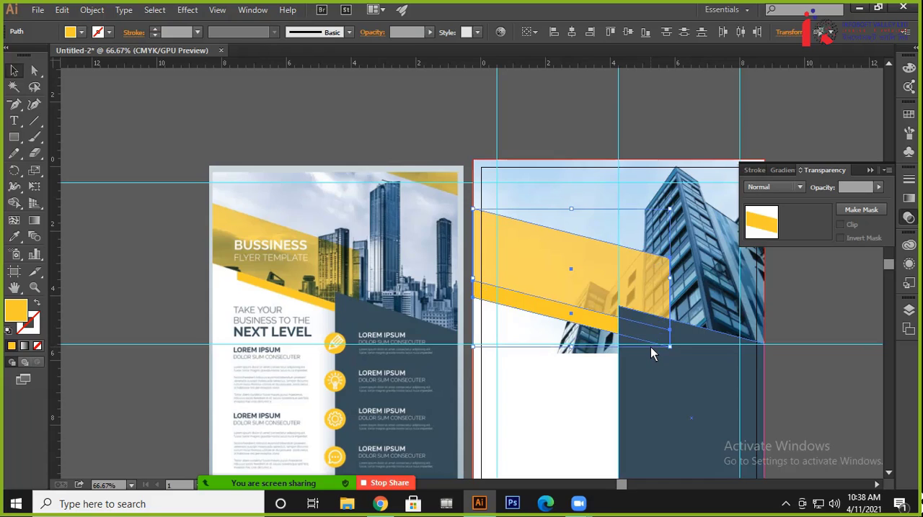
{"action": "left_click", "coordinate": [124, 309]}
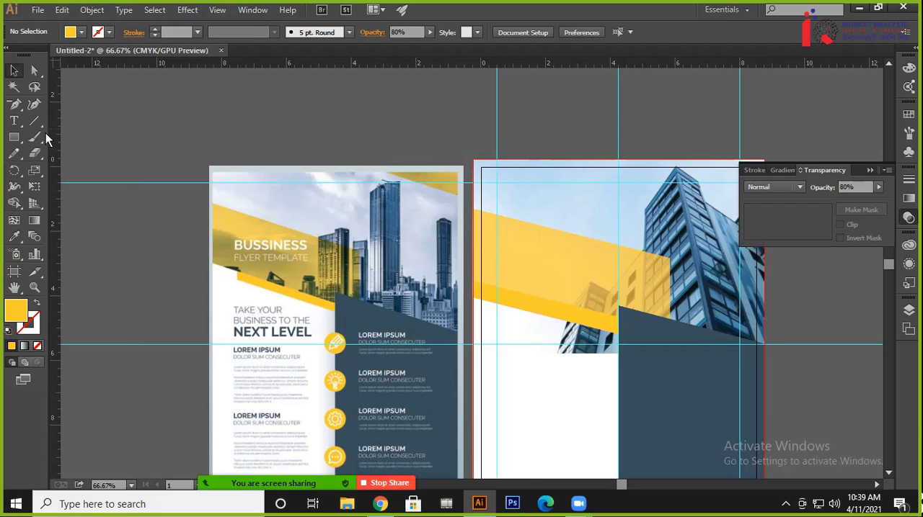
Draw a yellow rectangle about 2.15 by 3.73 in covering the left end of the thin yellow strip
{"action": "left_click", "coordinate": [14, 137]}
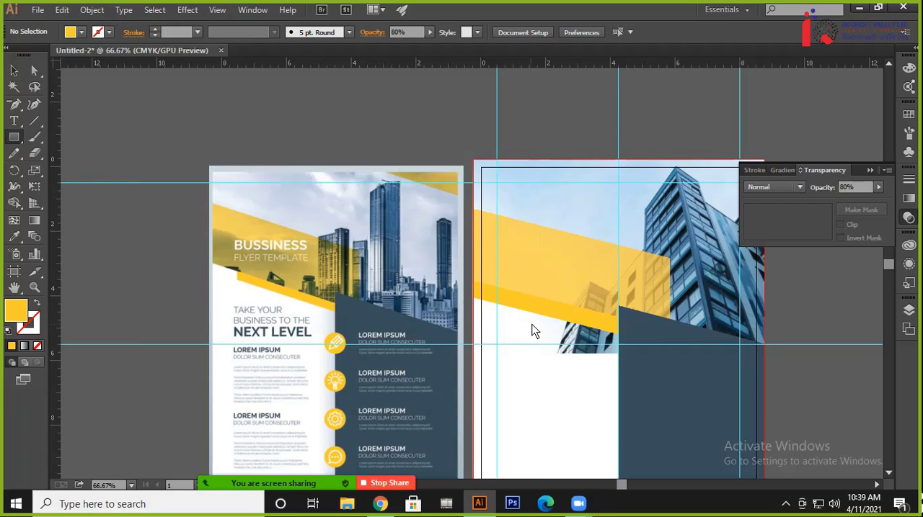
{"action": "left_click_drag", "start_coordinate": [527, 326], "coordinate": [457, 206]}
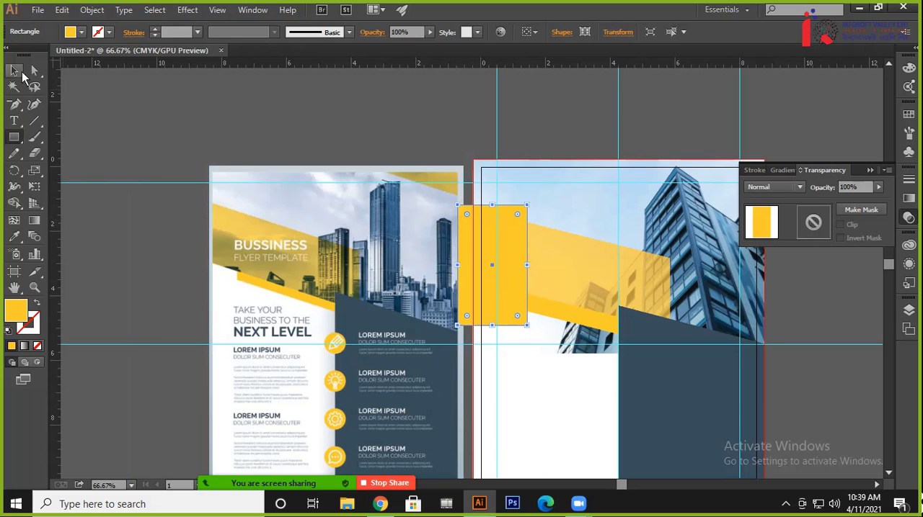
{"action": "left_click", "coordinate": [15, 70]}
{"action": "left_click", "coordinate": [83, 101]}
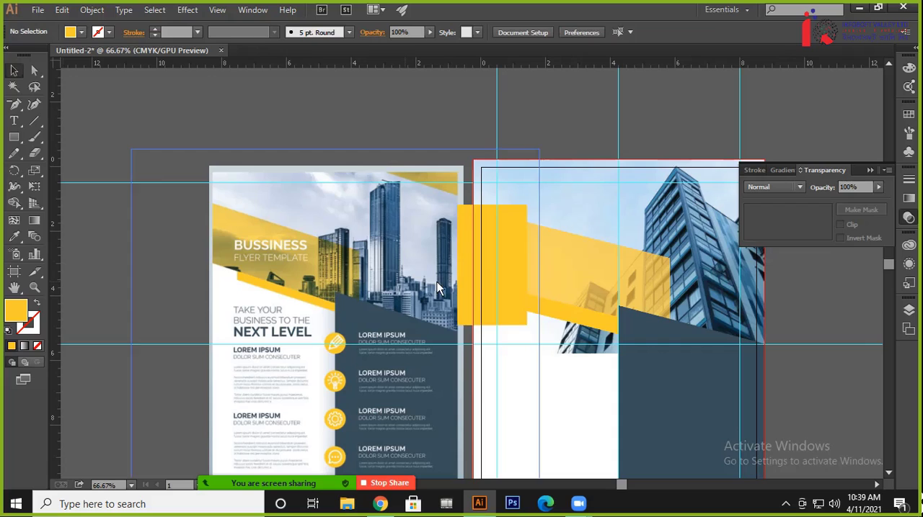
{"action": "left_click", "coordinate": [511, 277]}
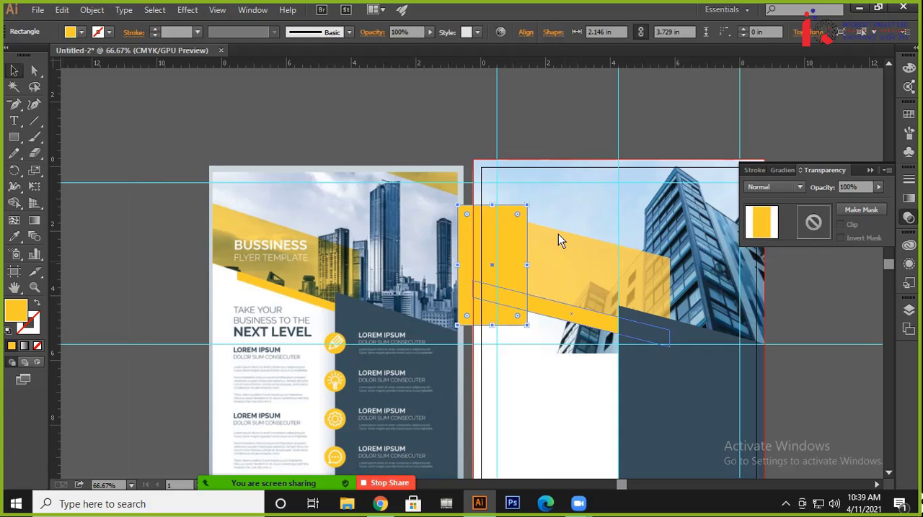
{"action": "left_click", "coordinate": [550, 122]}
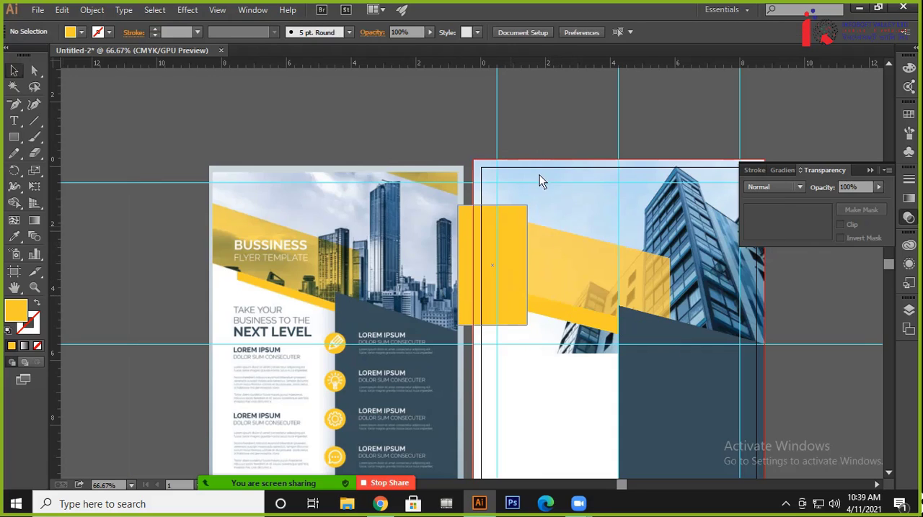
Cut off the strip's left end by subtracting the overlapping rectangle with Pathfinder's Minus Front
{"action": "left_click", "coordinate": [555, 310]}
{"action": "left_click", "coordinate": [554, 312]}
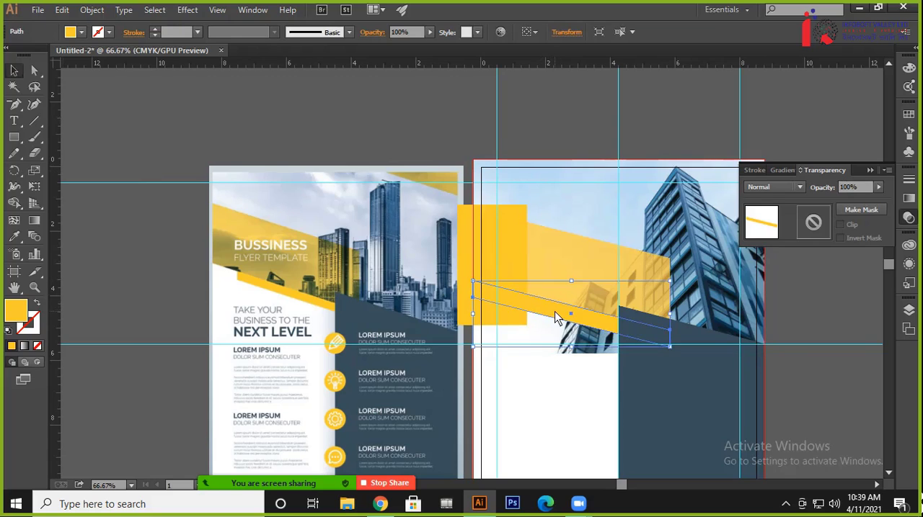
{"action": "left_click", "coordinate": [467, 226], "text": "shift"}
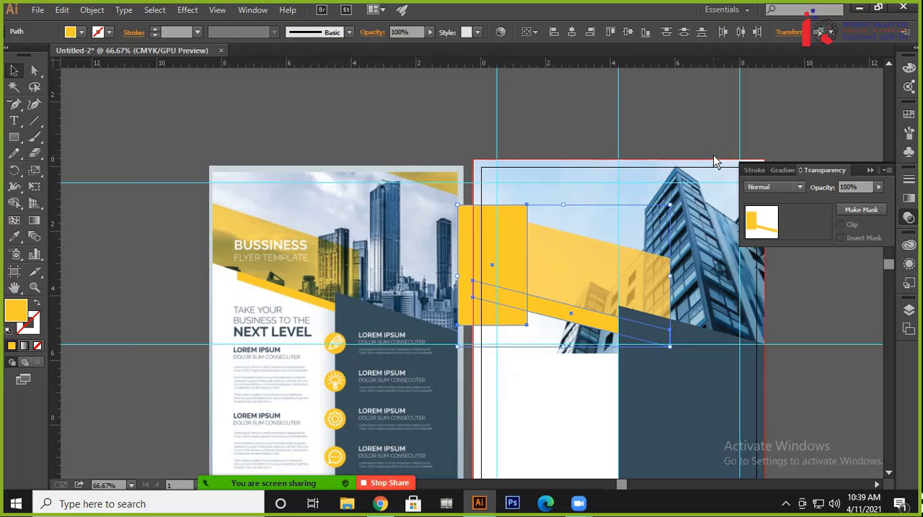
{"action": "key", "text": "shift+F7"}
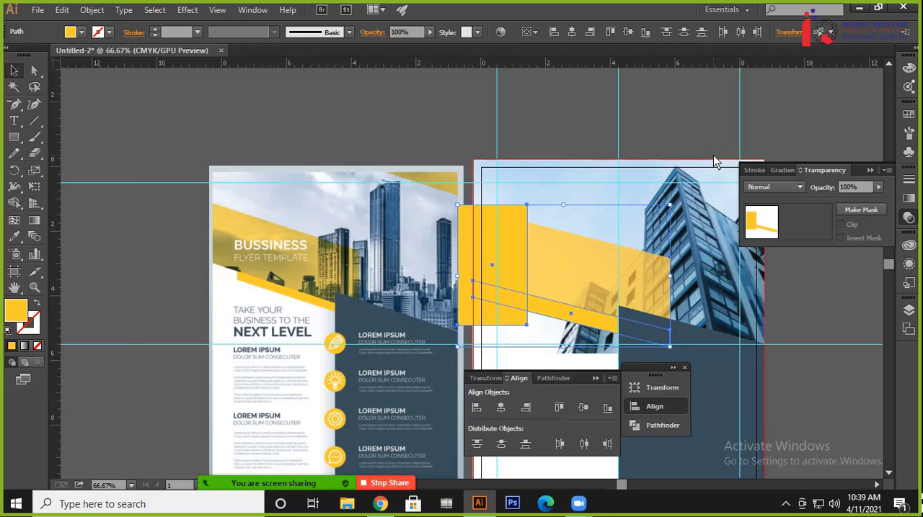
{"action": "left_click", "coordinate": [566, 381]}
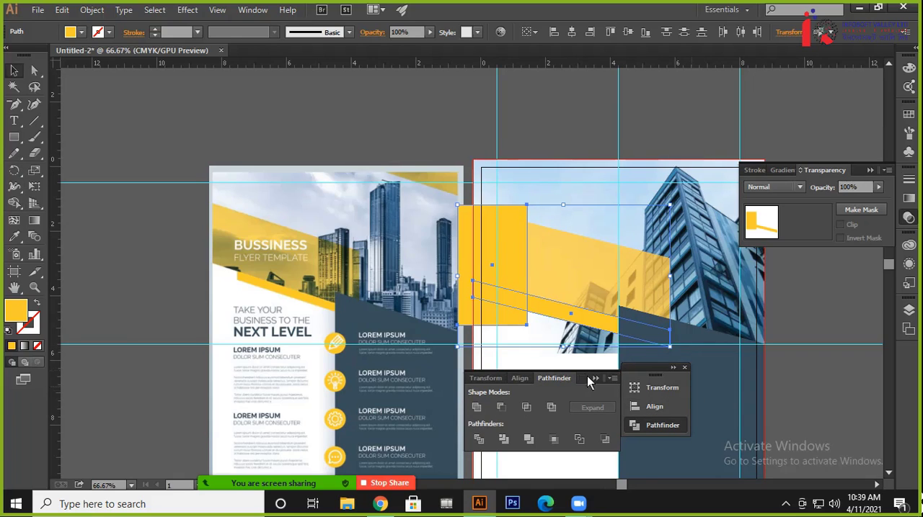
{"action": "left_click_drag", "start_coordinate": [588, 380], "coordinate": [850, 388]}
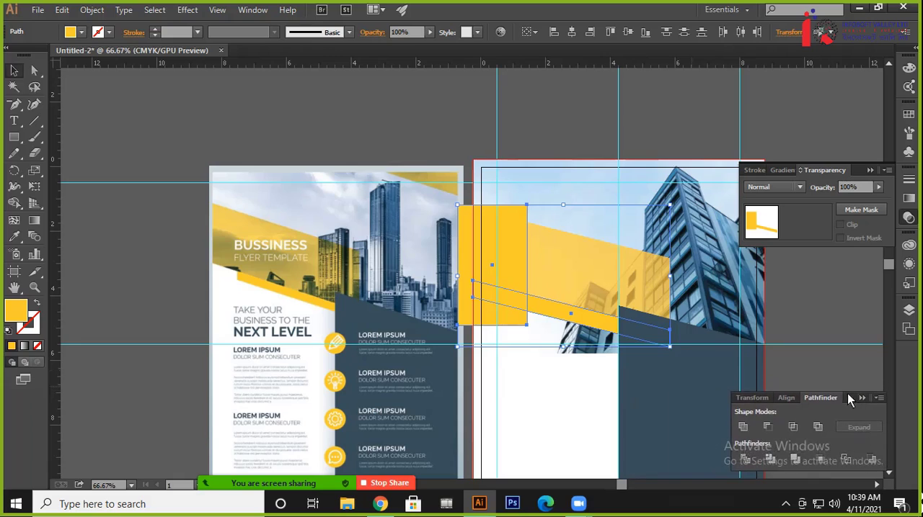
{"action": "left_click", "coordinate": [766, 427]}
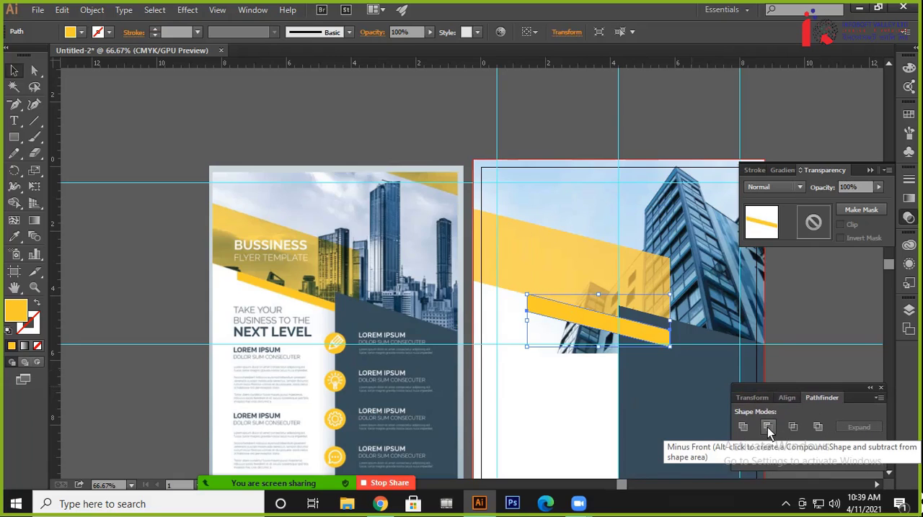
{"action": "left_click", "coordinate": [550, 102]}
Send the trimmed yellow strip backward behind the dark blue panel
{"action": "left_click", "coordinate": [570, 322]}
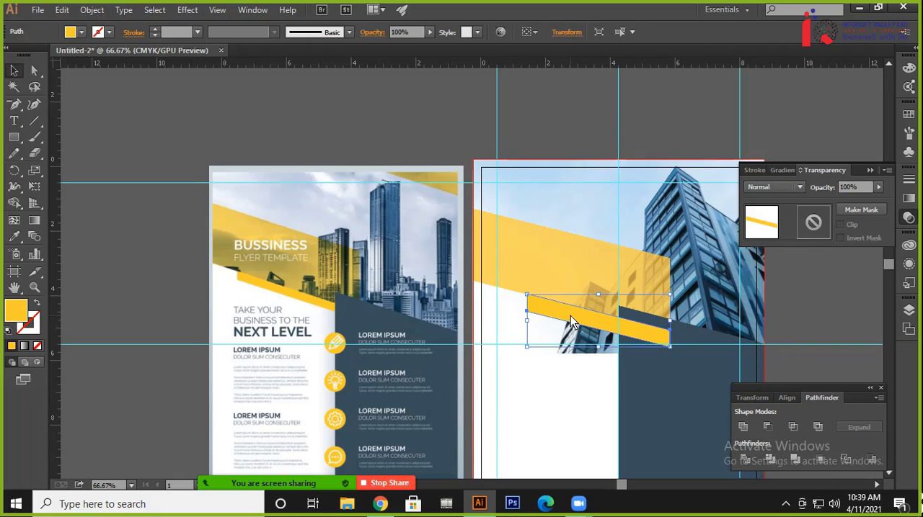
{"action": "key", "text": "ctrl+["}
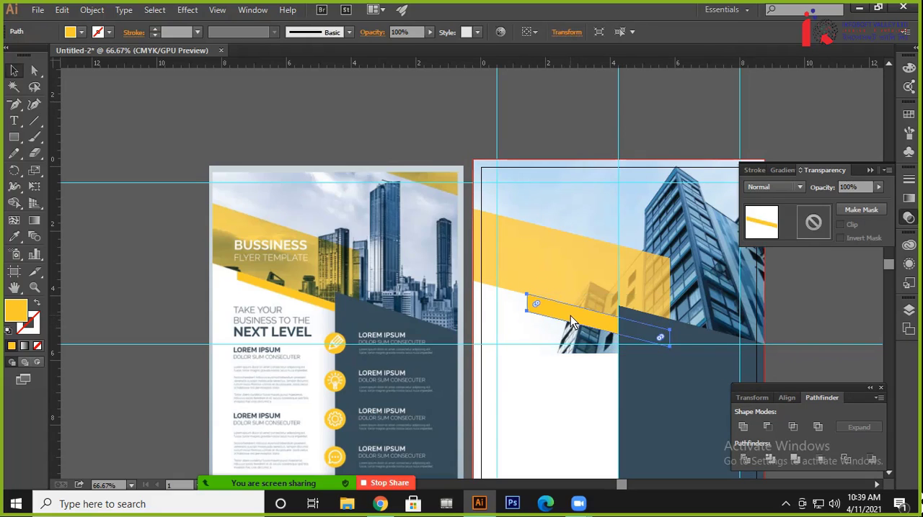
{"action": "left_click", "coordinate": [538, 146]}
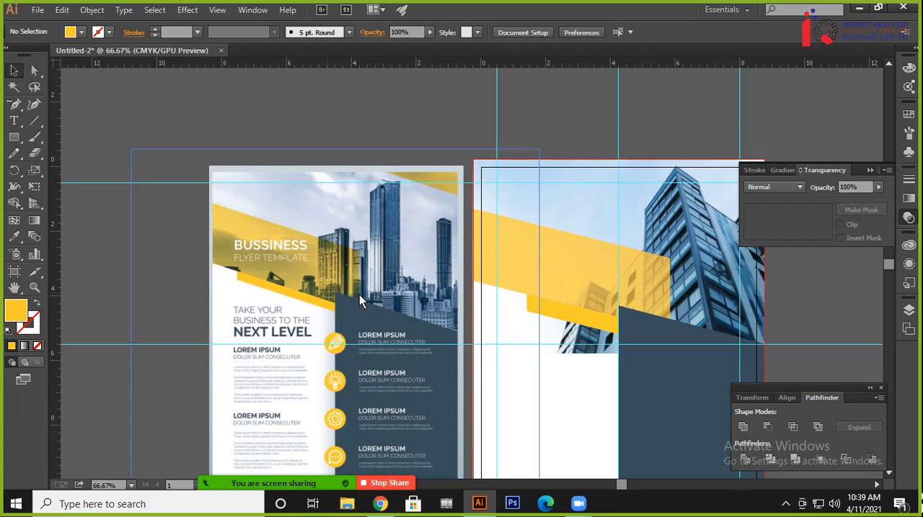
Lower the opacity of the large translucent yellow parallelogram to 70%
{"action": "left_click_drag", "start_coordinate": [548, 306], "coordinate": [497, 221]}
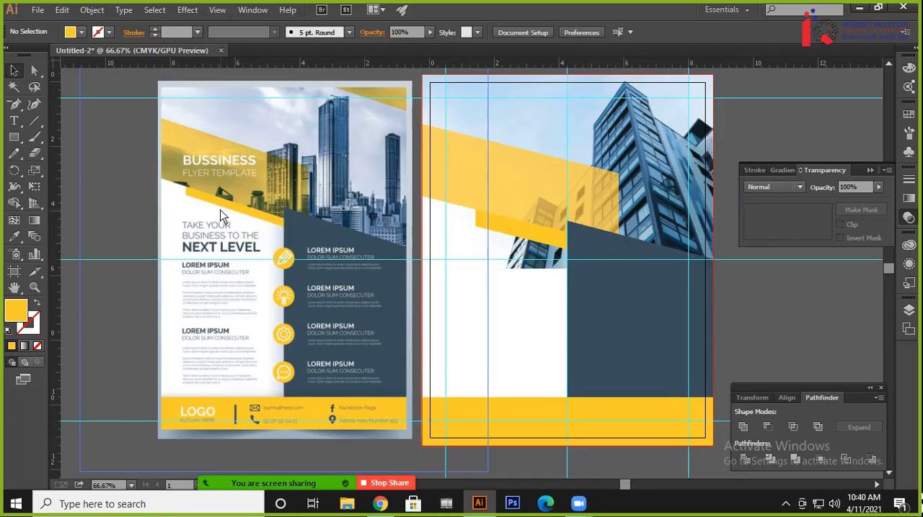
{"action": "left_click", "coordinate": [498, 205]}
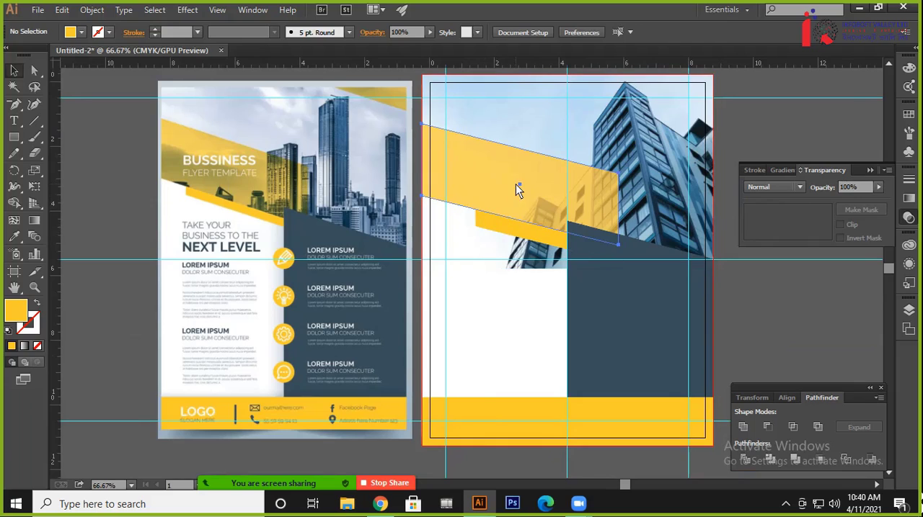
{"action": "left_click", "coordinate": [854, 187]}
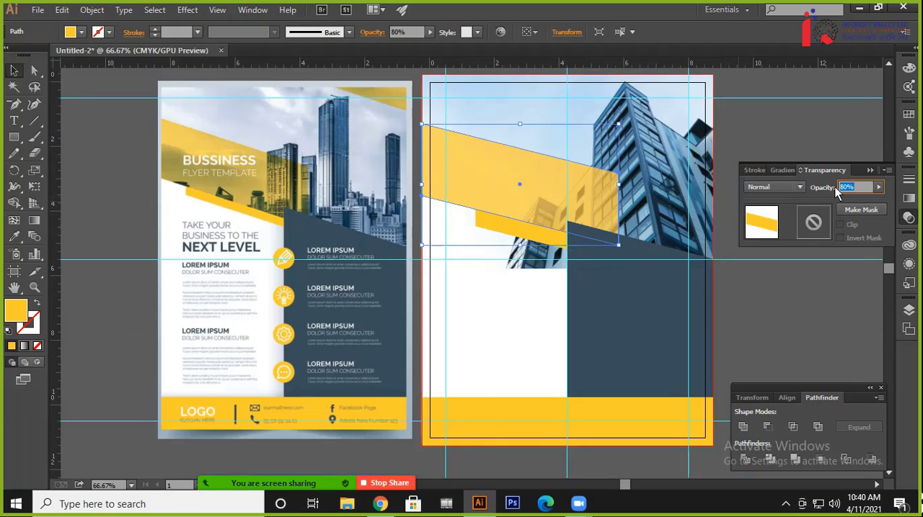
{"action": "type", "text": "70"}
{"action": "key", "text": "Return"}
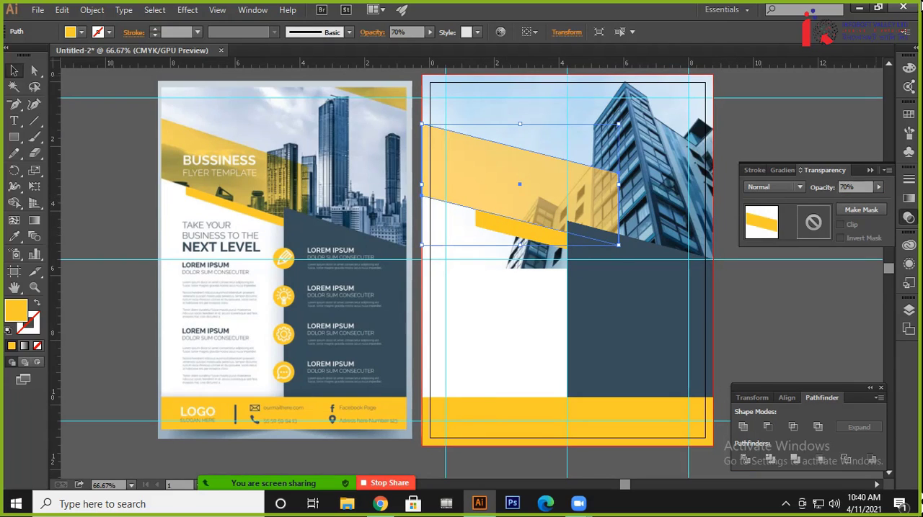
{"action": "left_click", "coordinate": [782, 145]}
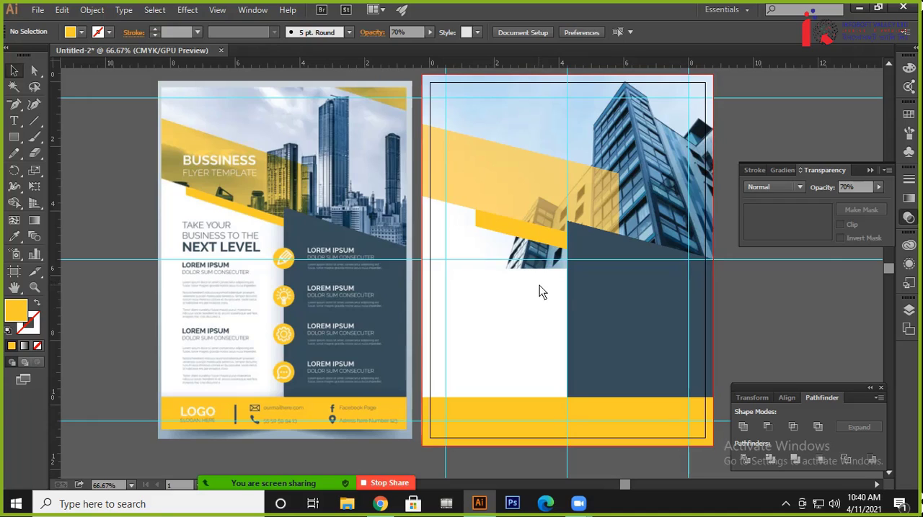
Draw a rectangle over the left half, from the bottom bleed edge up to about 3.17 in, filled with white sampled from the reference flyer
{"action": "left_click", "coordinate": [14, 137]}
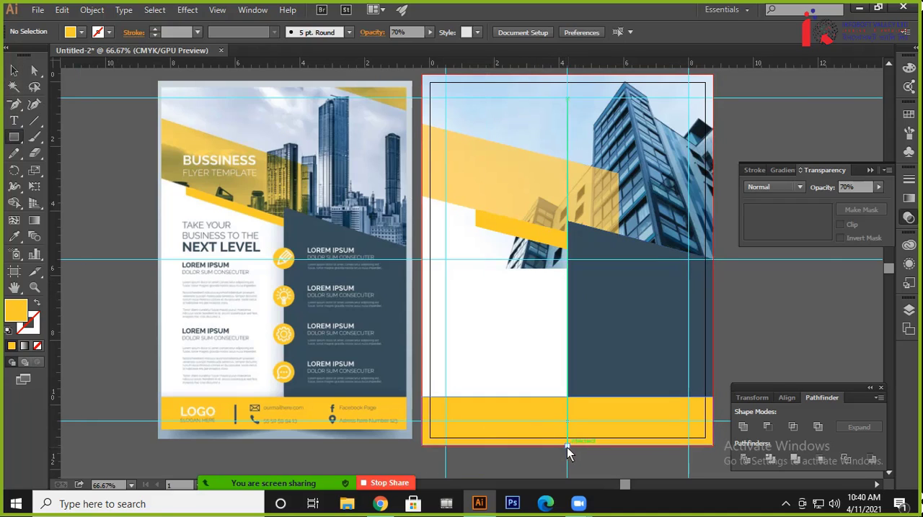
{"action": "left_click_drag", "start_coordinate": [566, 447], "coordinate": [422, 186]}
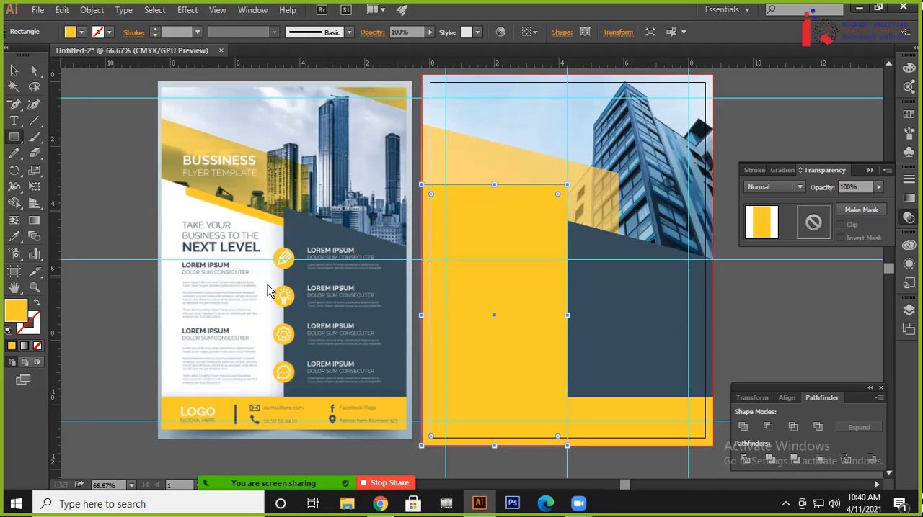
{"action": "key", "text": "i"}
{"action": "left_click", "coordinate": [178, 261]}
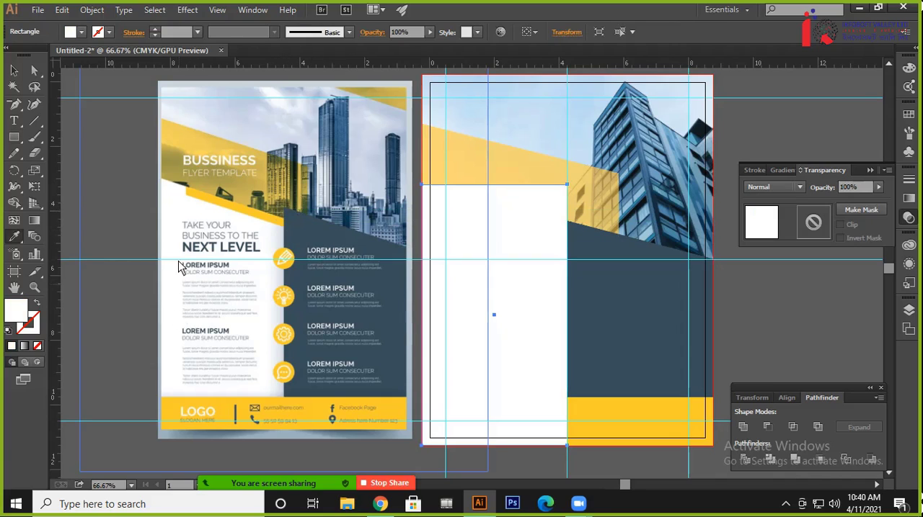
Slant the white panel's upper edge by lowering only its upper-right anchor point to about Y 4.84 in
{"action": "left_click", "coordinate": [34, 70]}
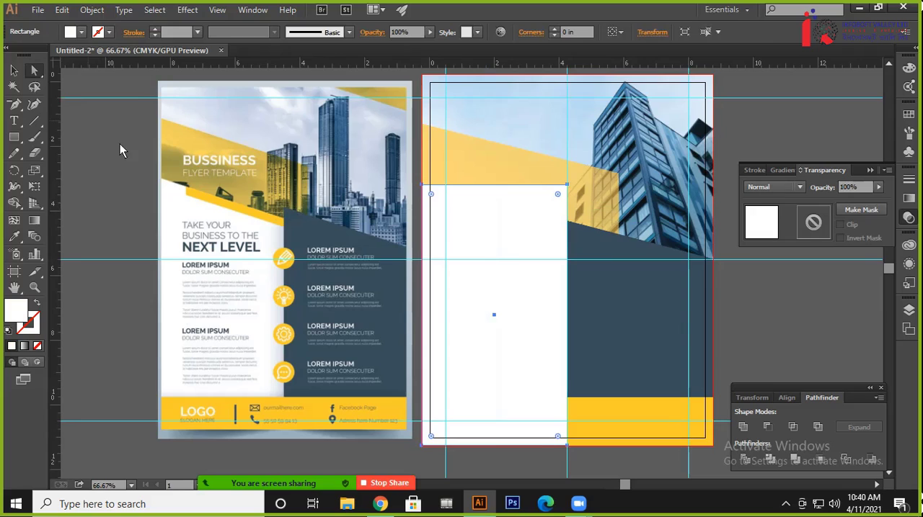
{"action": "left_click", "coordinate": [568, 186]}
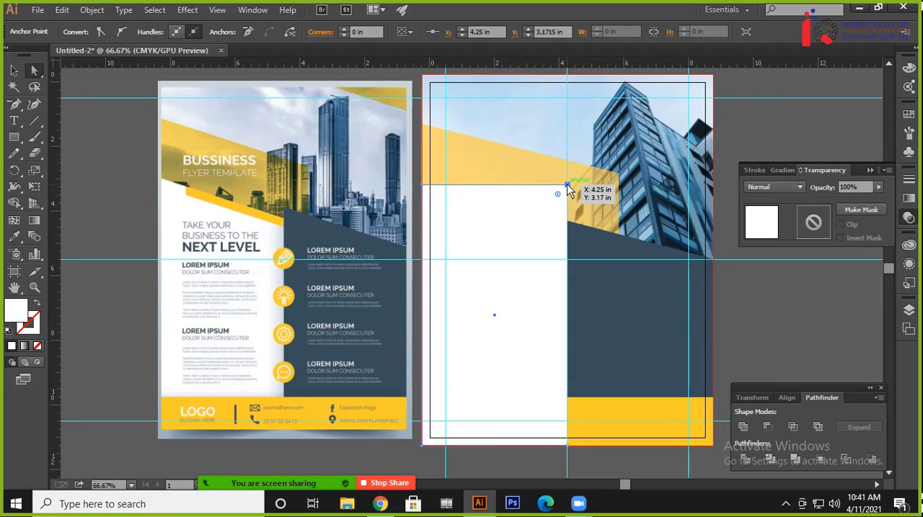
{"action": "key", "text": "shift+Down"}
{"action": "key", "text": "shift+Down"}
{"action": "key", "text": "shift+Down"}
{"action": "key", "text": "shift+Down"}
{"action": "key", "text": "shift+Down"}
{"action": "key", "text": "shift+Down"}
{"action": "key", "text": "shift+Down"}
{"action": "key", "text": "shift+Down"}
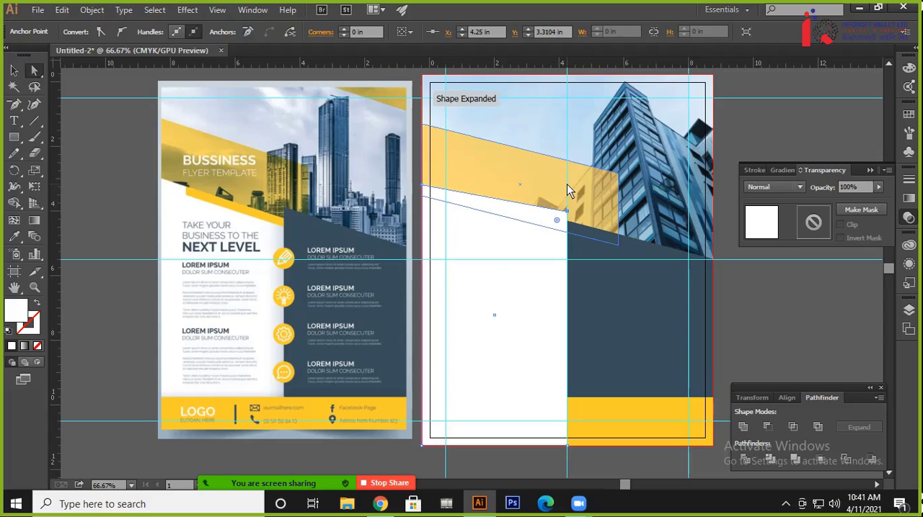
{"action": "key", "text": "shift+Down"}
{"action": "key", "text": "shift+Down"}
{"action": "key", "text": "shift+Down"}
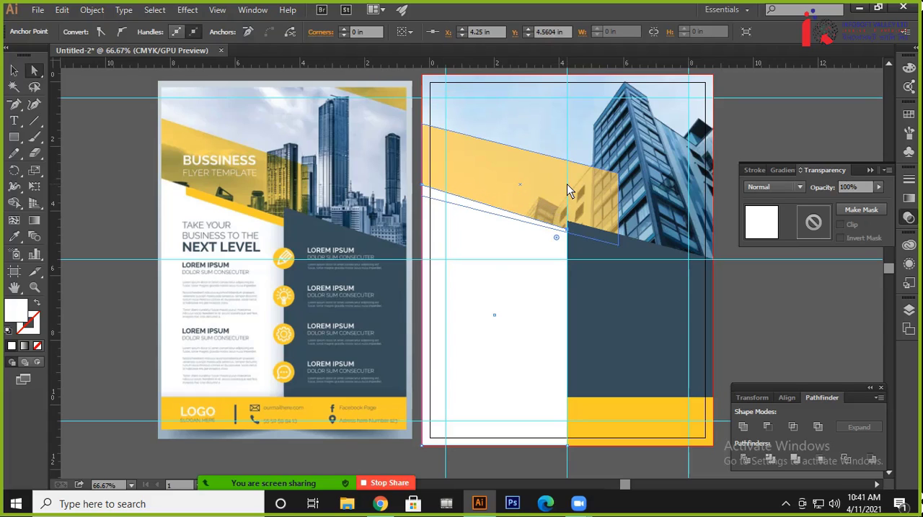
{"action": "key", "text": "shift+Up"}
{"action": "key", "text": "shift+Down"}
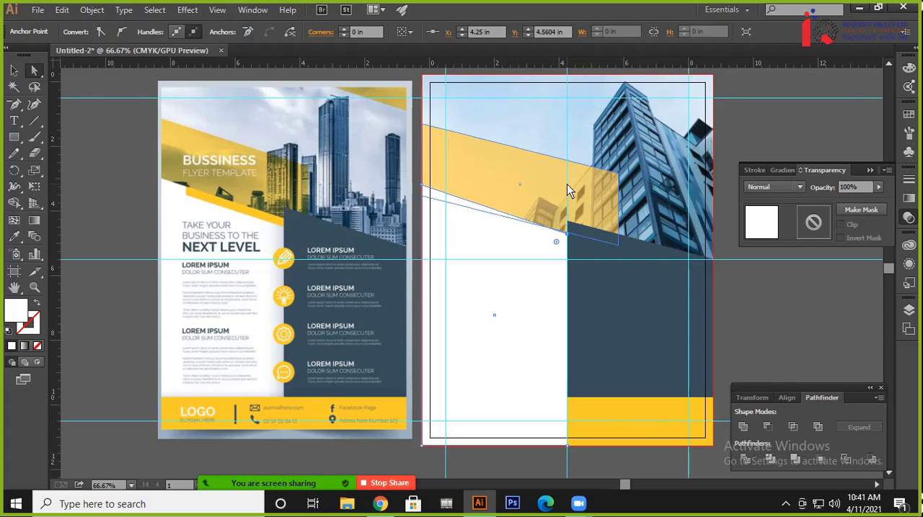
{"action": "key", "text": "shift+Down"}
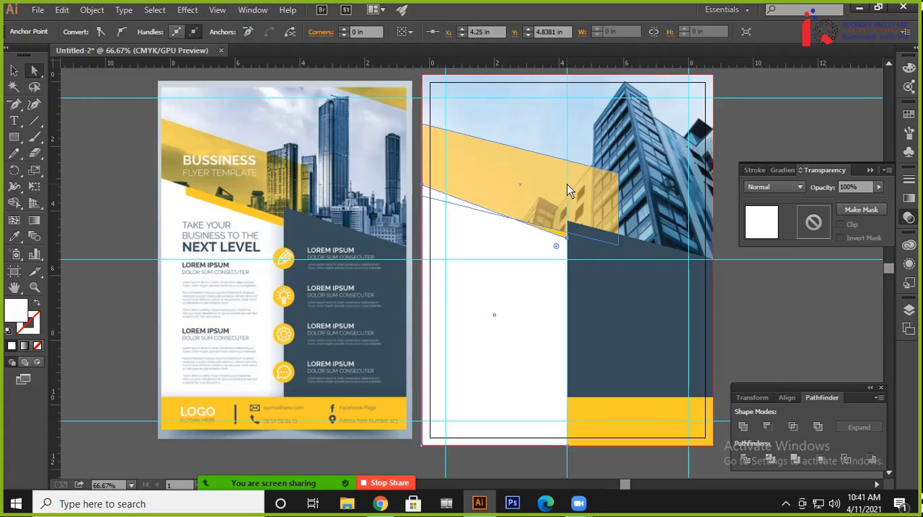
Send the white panel backward until it sits behind the yellow footer bar and the narrow yellow strip
{"action": "key", "text": "ctrl"}
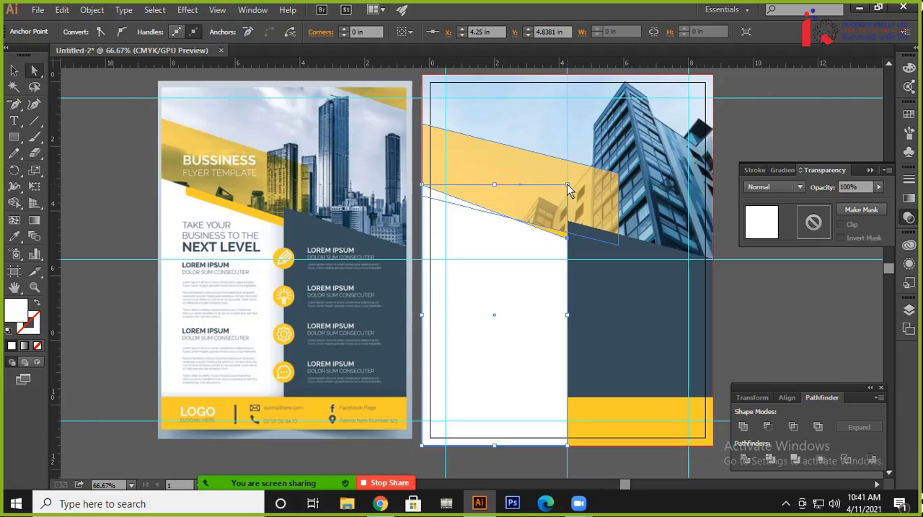
{"action": "key", "text": "ctrl+bracketleft"}
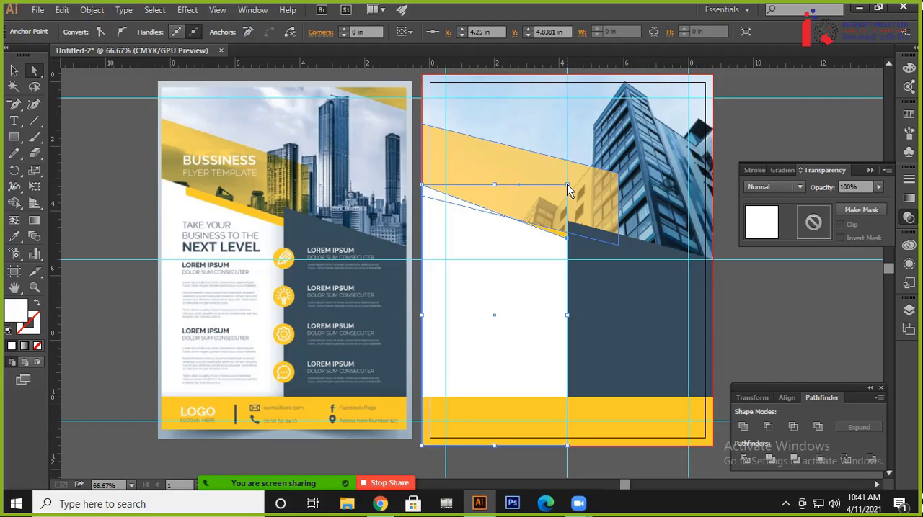
{"action": "key", "text": "ctrl+bracketleft"}
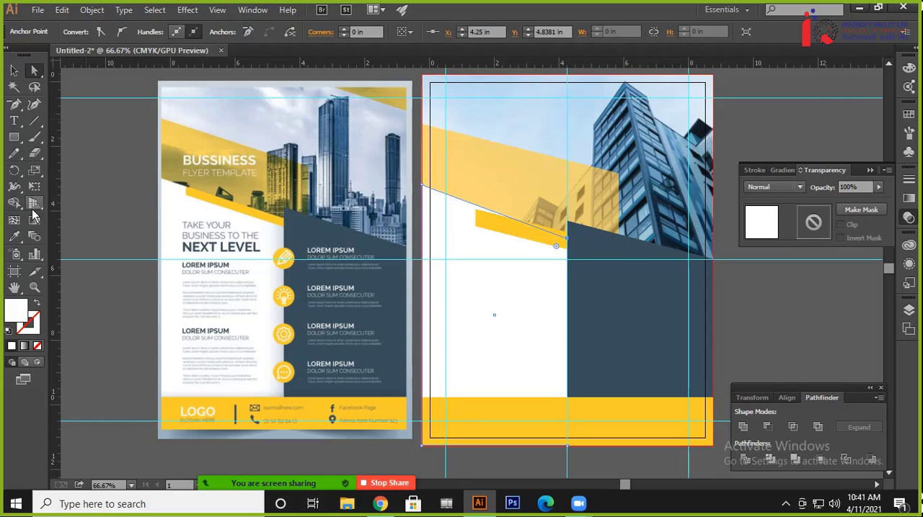
{"action": "left_click", "coordinate": [14, 71]}
{"action": "left_click", "coordinate": [98, 180]}
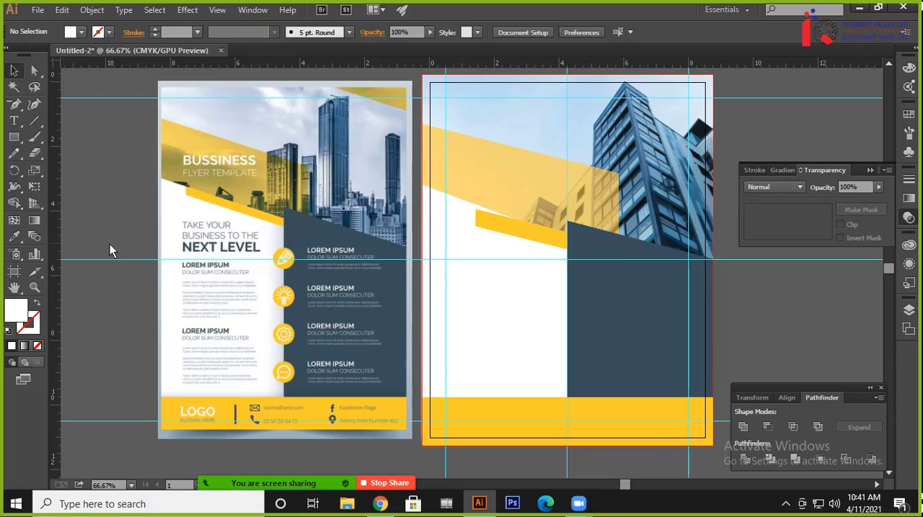
Bring the large translucent yellow parallelogram forward in front of the white panel and deselect it
{"action": "left_click", "coordinate": [486, 222]}
{"action": "left_click", "coordinate": [477, 181]}
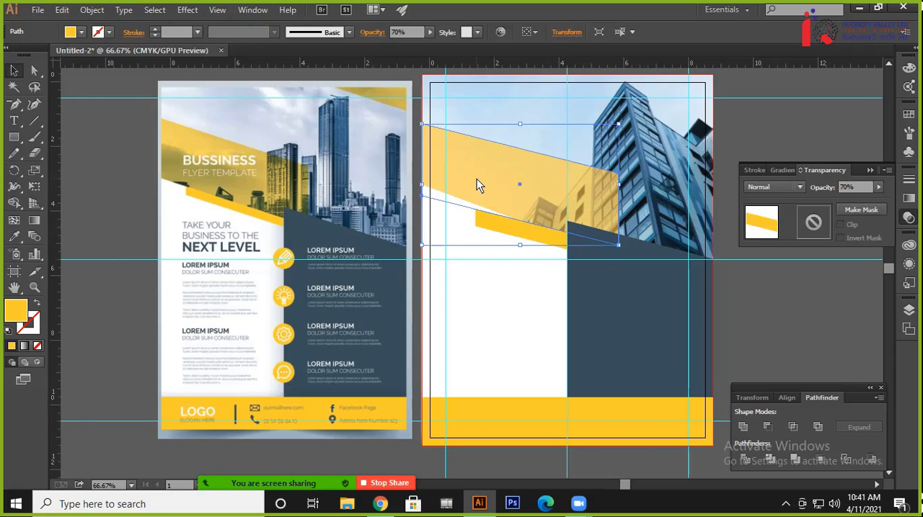
{"action": "key", "text": "a"}
{"action": "left_click", "coordinate": [148, 188]}
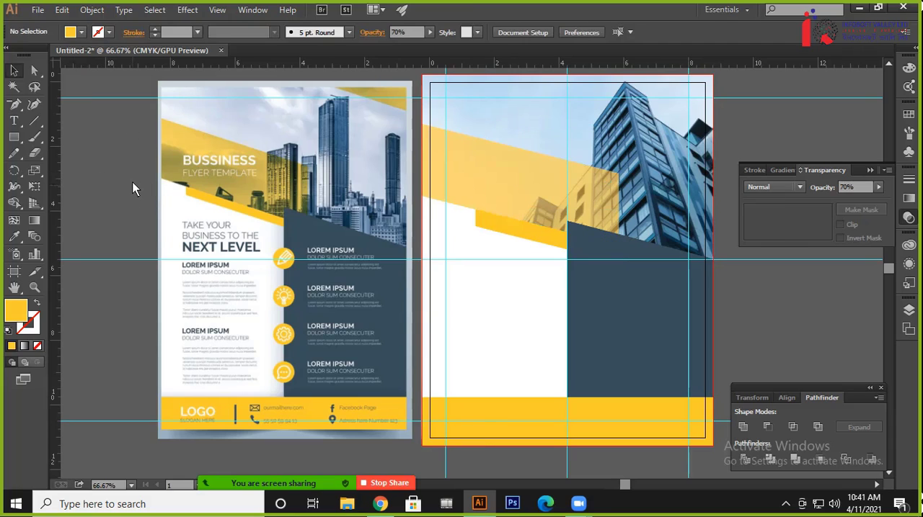
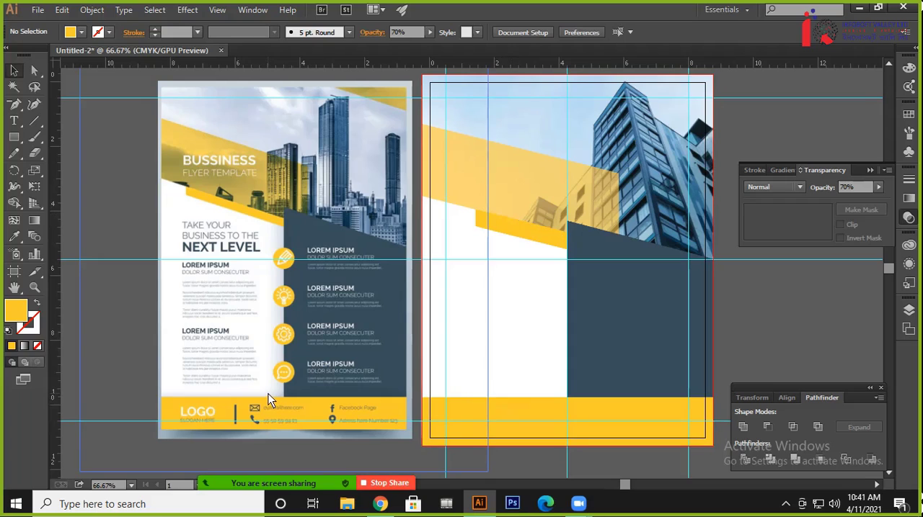
Start a Multiply drop shadow on the yellow footer bar with preview on, and set its Y offset to -0.1 in
{"action": "left_click", "coordinate": [511, 421]}
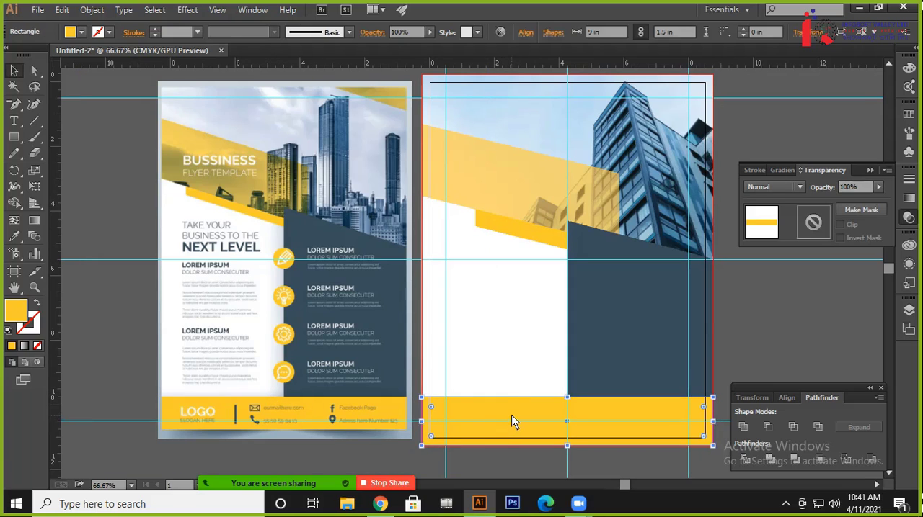
{"action": "left_click", "coordinate": [186, 10]}
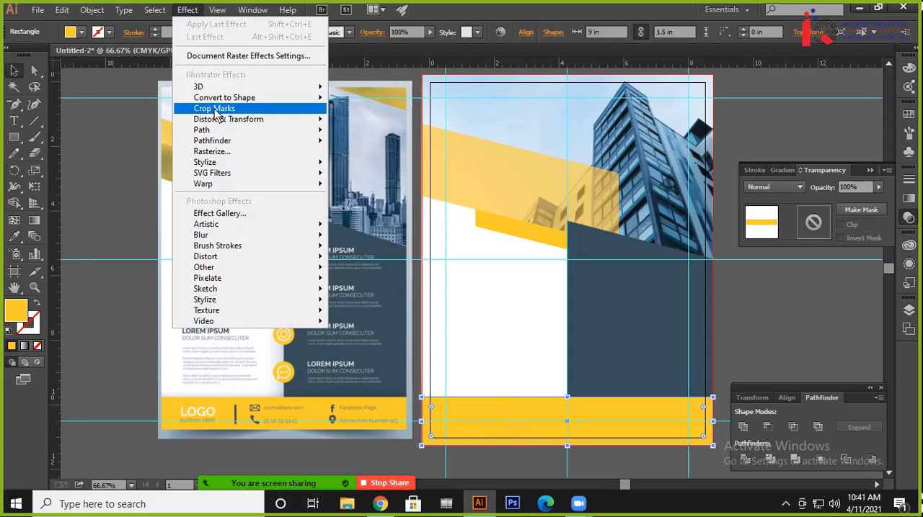
{"action": "mouse_move", "coordinate": [255, 161]}
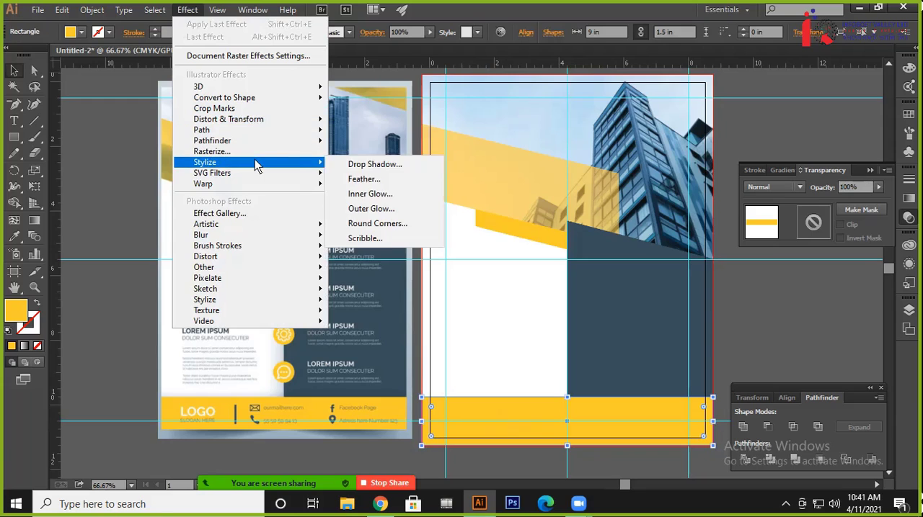
{"action": "left_click", "coordinate": [346, 166]}
{"action": "left_click_drag", "start_coordinate": [719, 150], "coordinate": [782, 105]}
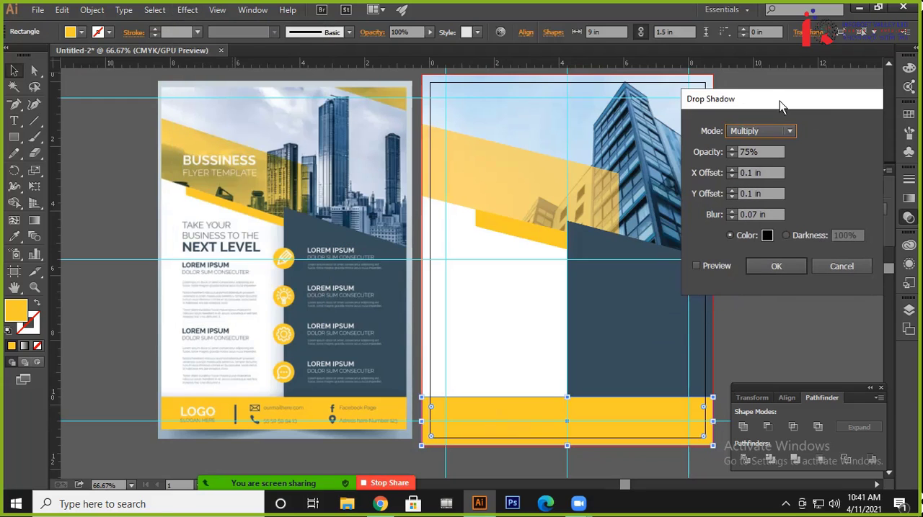
{"action": "left_click", "coordinate": [716, 264]}
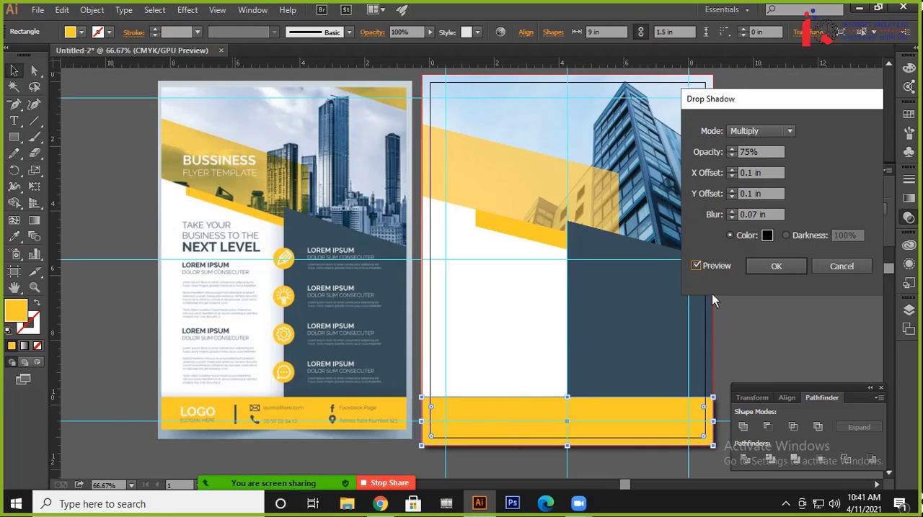
{"action": "left_click", "coordinate": [752, 194]}
{"action": "scroll", "coordinate": [752, 193], "scroll_direction": "down", "scroll_amount": 10}
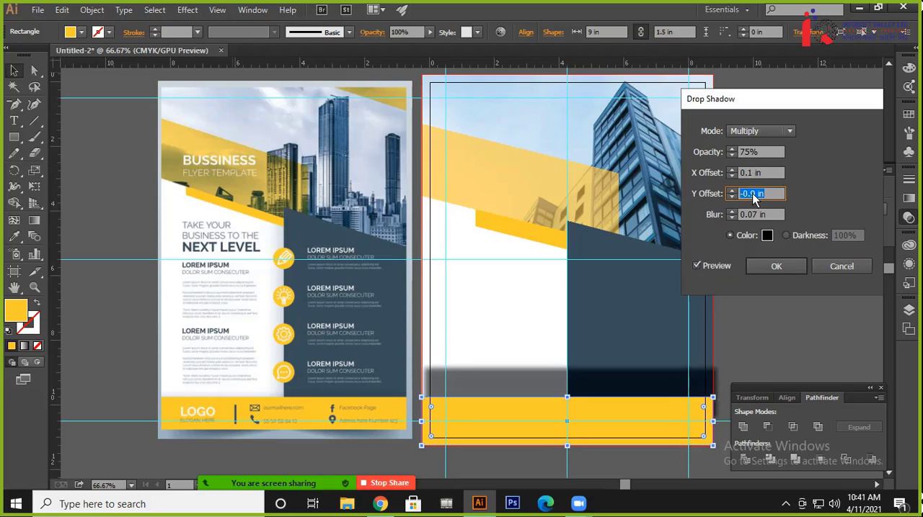
{"action": "scroll", "coordinate": [752, 193], "scroll_direction": "up", "scroll_amount": 5}
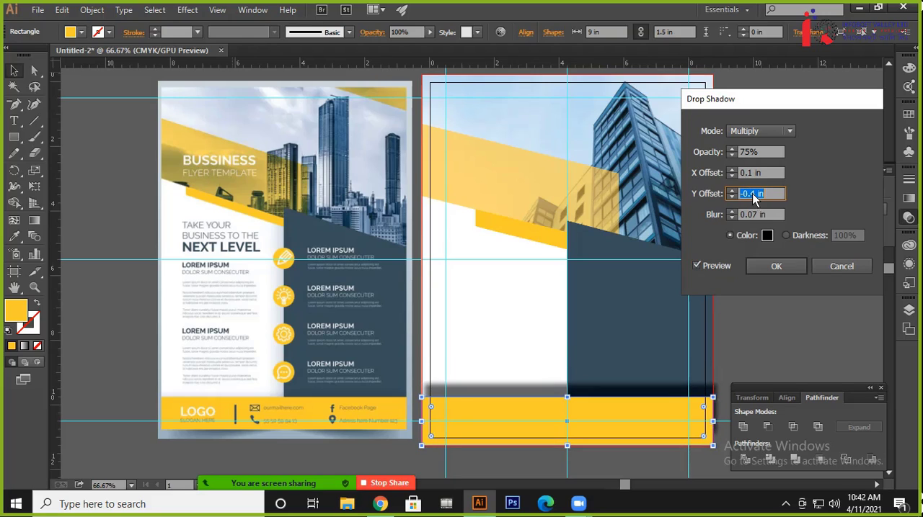
{"action": "scroll", "coordinate": [752, 193], "scroll_direction": "up", "scroll_amount": 3}
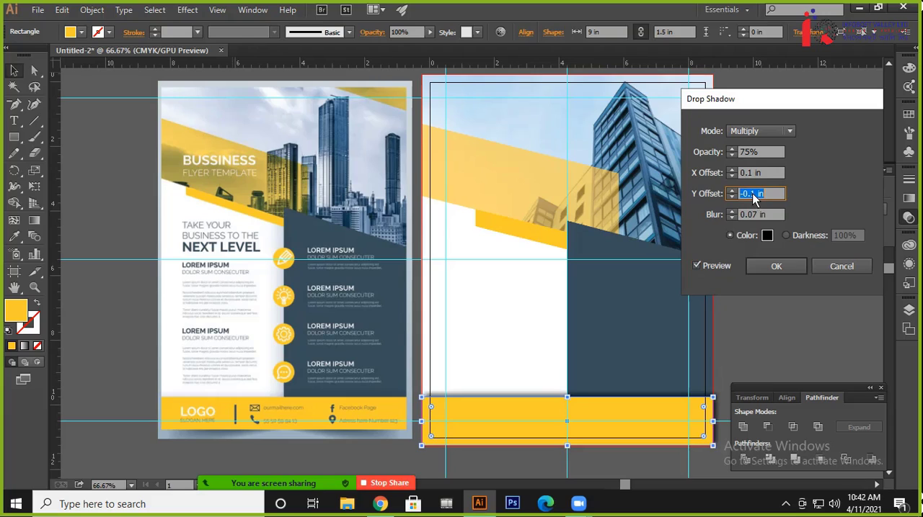
Set the footer bar shadow's opacity to 30% and blur to 0.3 in, apply the effect and deselect the bar
{"action": "left_click", "coordinate": [750, 156]}
{"action": "scroll", "coordinate": [750, 156], "scroll_direction": "down", "scroll_amount": 2}
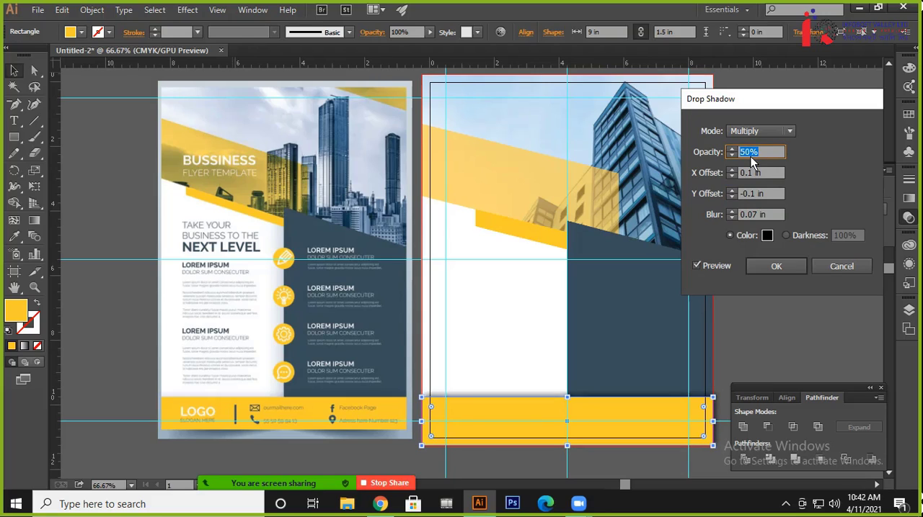
{"action": "scroll", "coordinate": [748, 158], "scroll_direction": "down", "scroll_amount": 1}
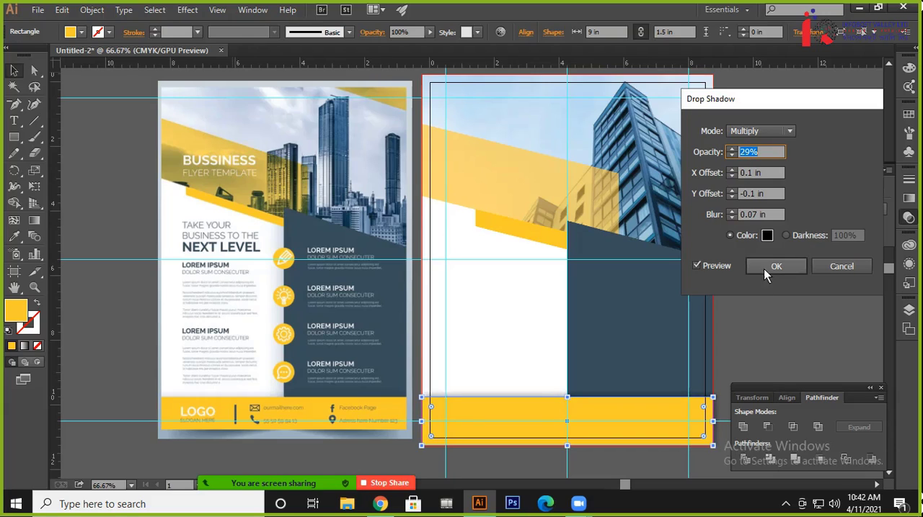
{"action": "left_click", "coordinate": [755, 214]}
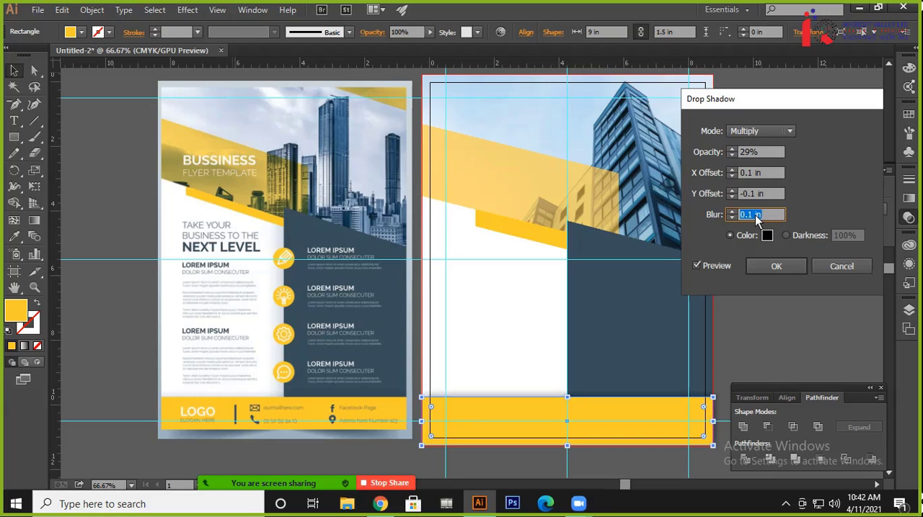
{"action": "scroll", "coordinate": [755, 215], "scroll_direction": "up", "scroll_amount": 3}
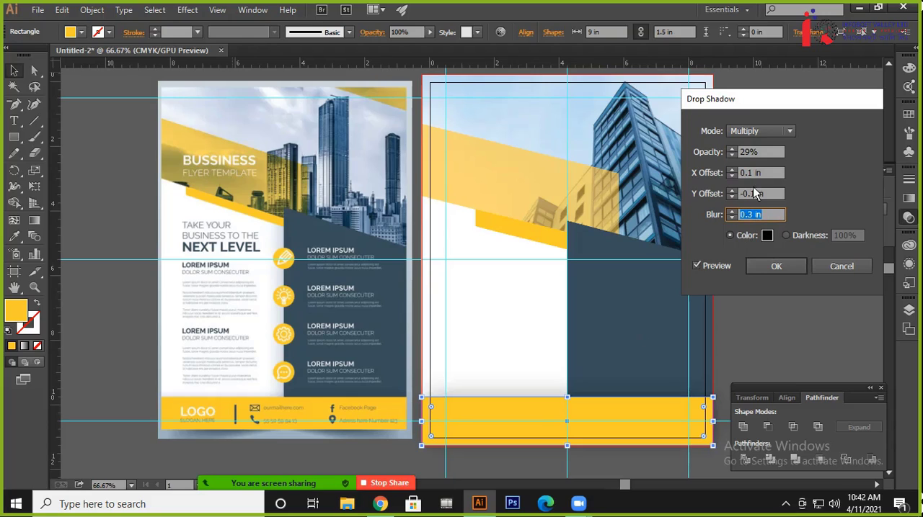
{"action": "left_click", "coordinate": [754, 152]}
{"action": "key", "text": "Down"}
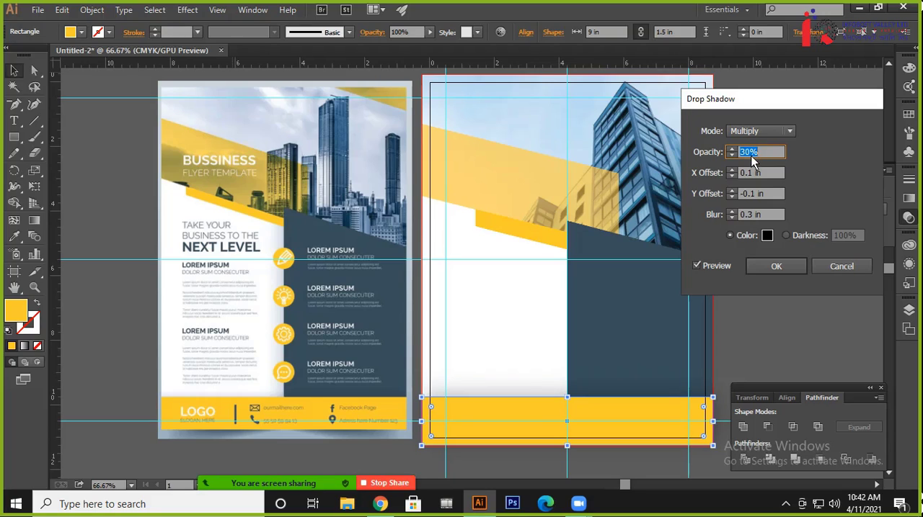
{"action": "left_click", "coordinate": [776, 267]}
{"action": "left_click", "coordinate": [749, 309]}
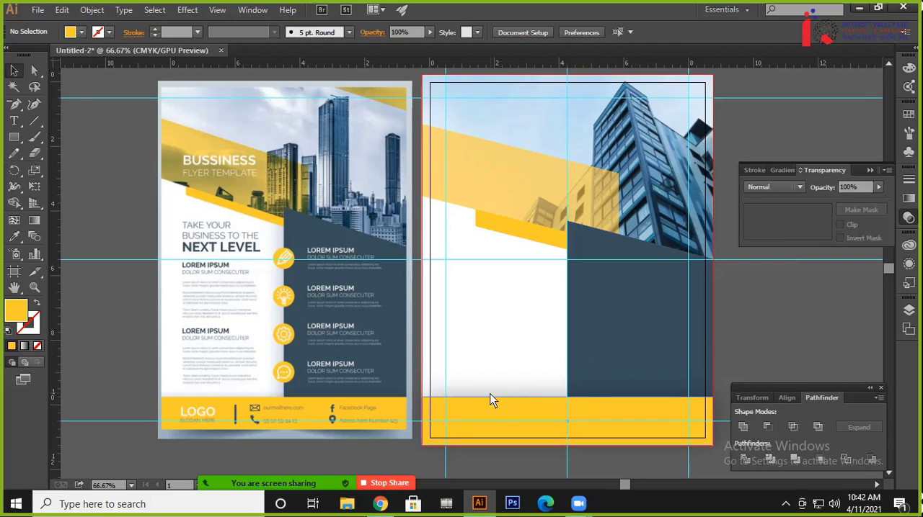
Start a Drop Shadow effect on the dark blue panel with preview on
{"action": "scroll", "coordinate": [797, 326], "scroll_direction": "up", "scroll_amount": 3}
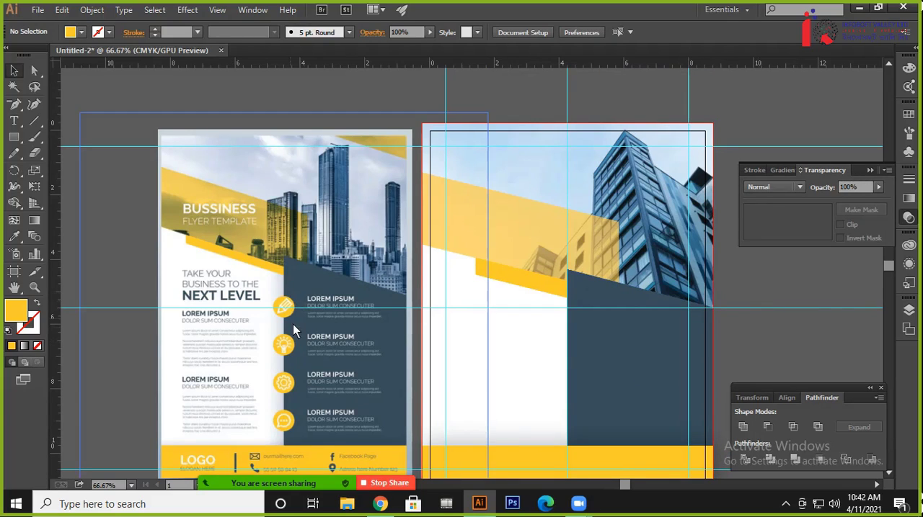
{"action": "left_click", "coordinate": [602, 353]}
{"action": "scroll", "coordinate": [799, 339], "scroll_direction": "down", "scroll_amount": 4}
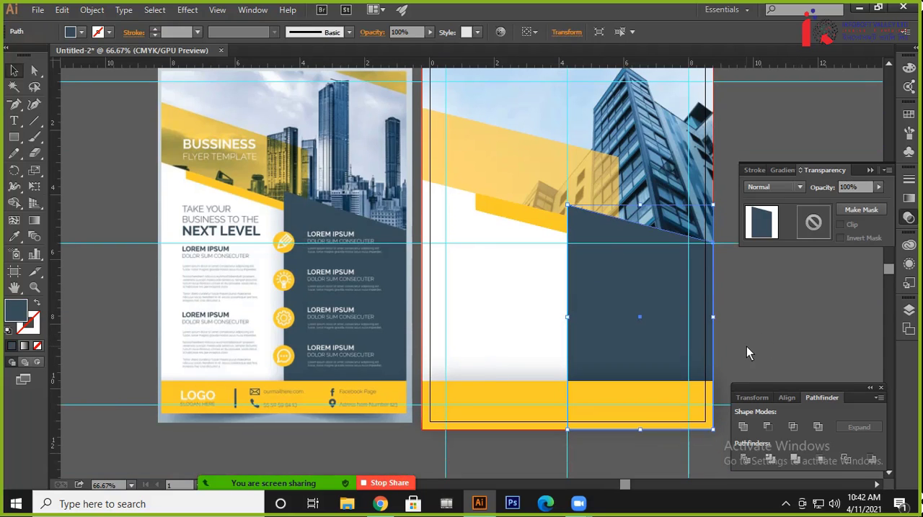
{"action": "left_click", "coordinate": [154, 9]}
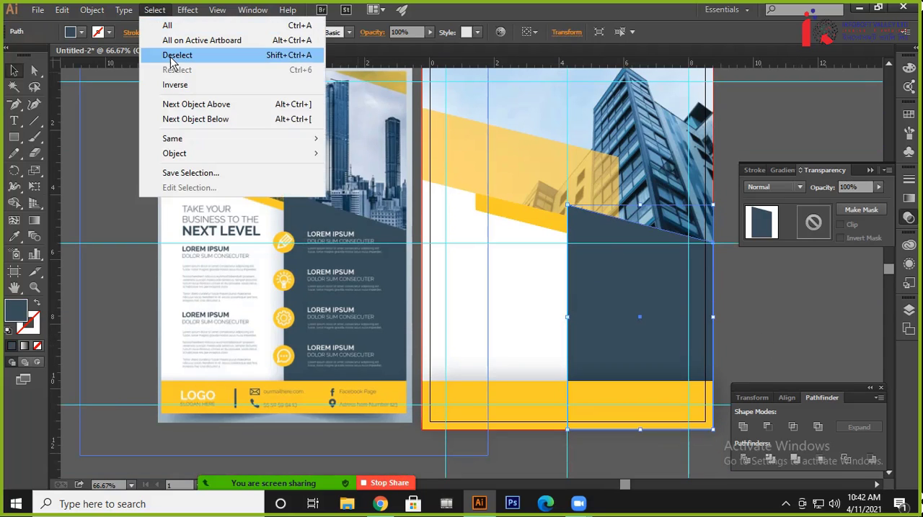
{"action": "mouse_move", "coordinate": [186, 9]}
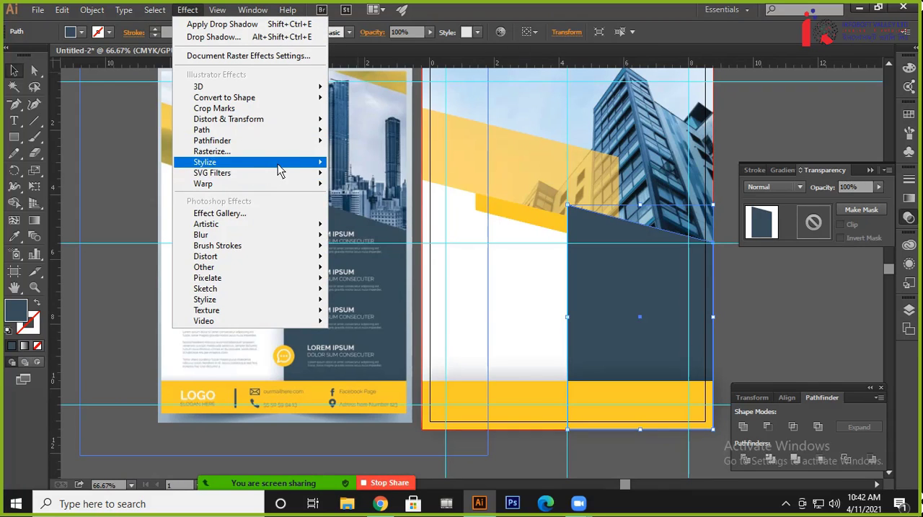
{"action": "mouse_move", "coordinate": [317, 162]}
{"action": "left_click", "coordinate": [372, 164]}
{"action": "left_click", "coordinate": [712, 265]}
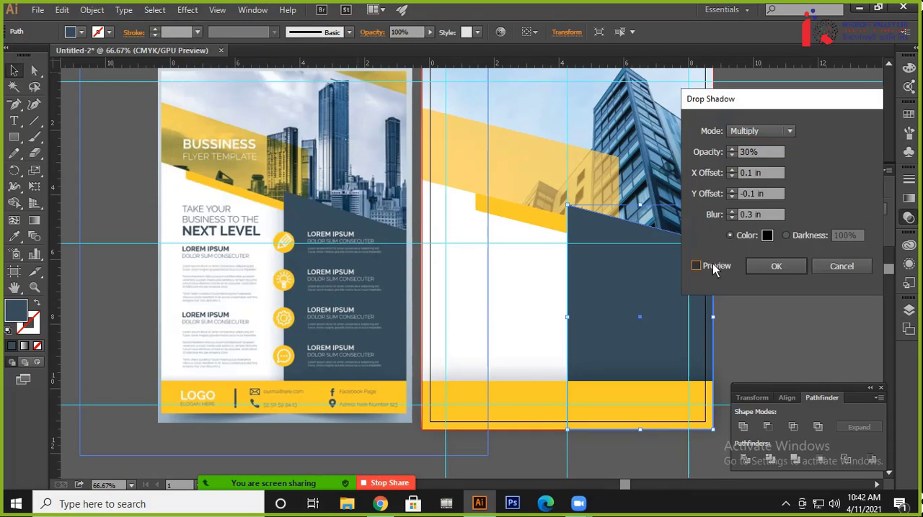
Set the dark blue panel's shadow to an X offset of -0.2 in and 32% opacity, apply it and deselect
{"action": "left_click", "coordinate": [764, 177]}
{"action": "key", "text": "Down"}
{"action": "key", "text": "Down"}
{"action": "key", "text": "Down"}
{"action": "key", "text": "Down"}
{"action": "key", "text": "Down"}
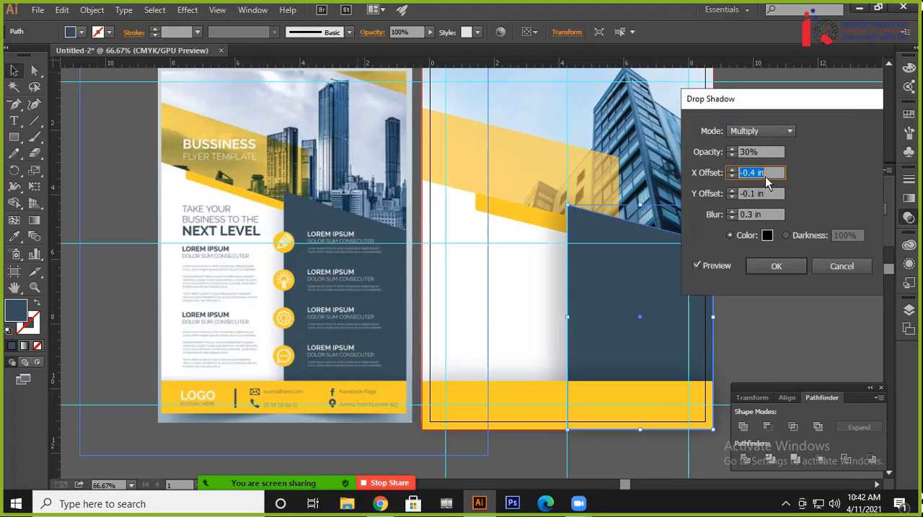
{"action": "key", "text": "Up"}
{"action": "key", "text": "Up"}
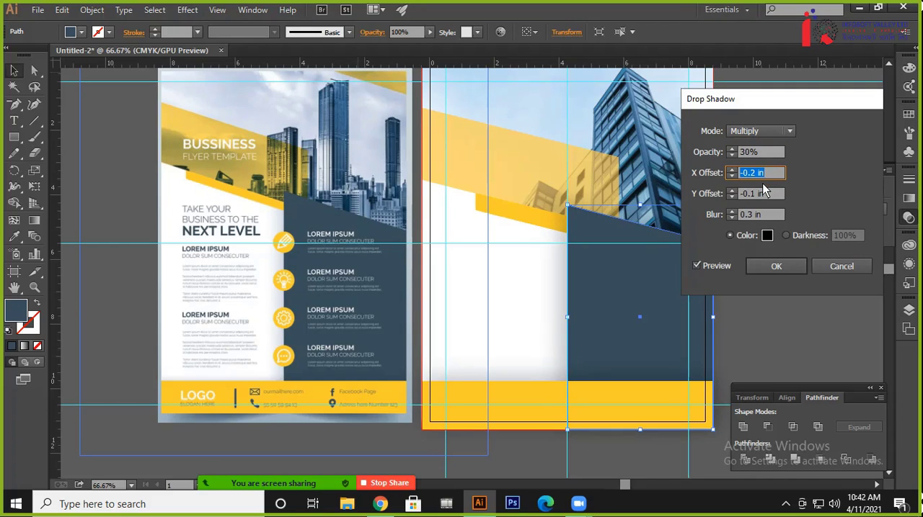
{"action": "left_click", "coordinate": [753, 156]}
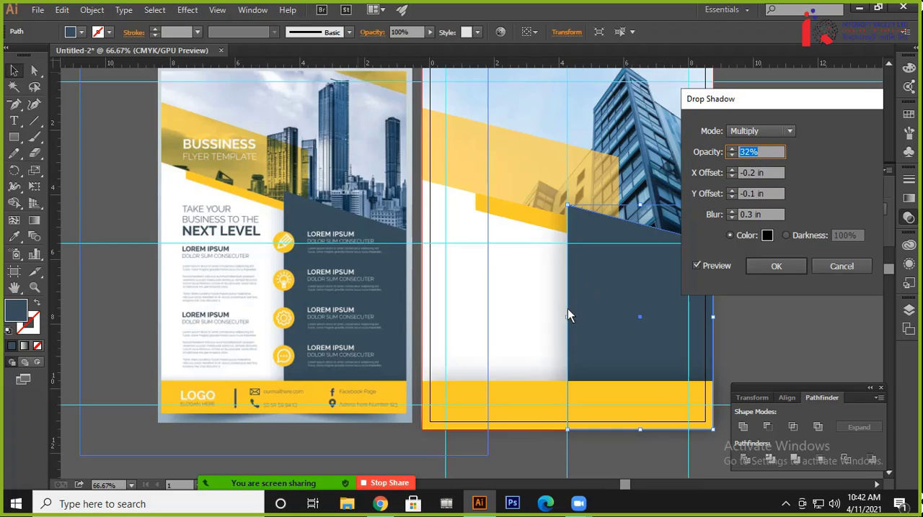
{"action": "left_click", "coordinate": [776, 263]}
{"action": "left_click", "coordinate": [800, 288]}
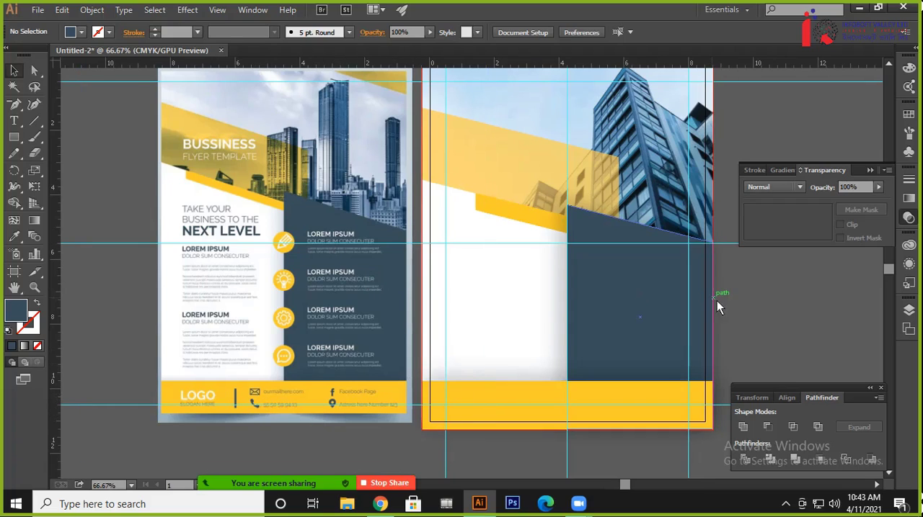
Make the narrow slanted yellow strip slightly thinner by raising its lower edge, and deselect it
{"action": "left_click", "coordinate": [500, 209]}
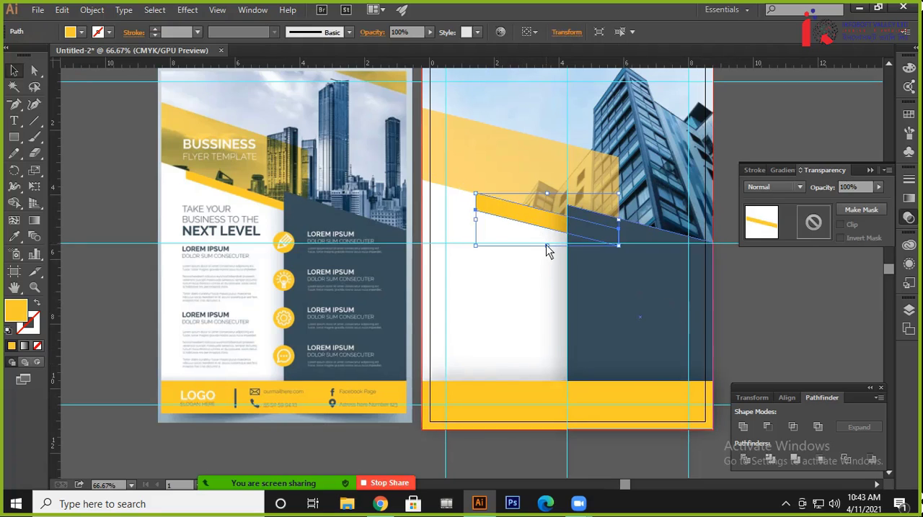
{"action": "left_click_drag", "start_coordinate": [546, 245], "coordinate": [550, 240]}
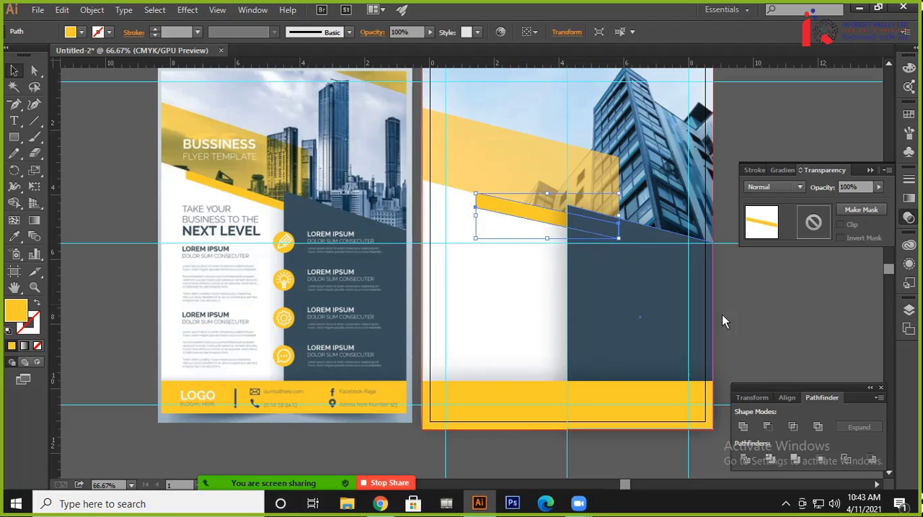
{"action": "left_click", "coordinate": [807, 359]}
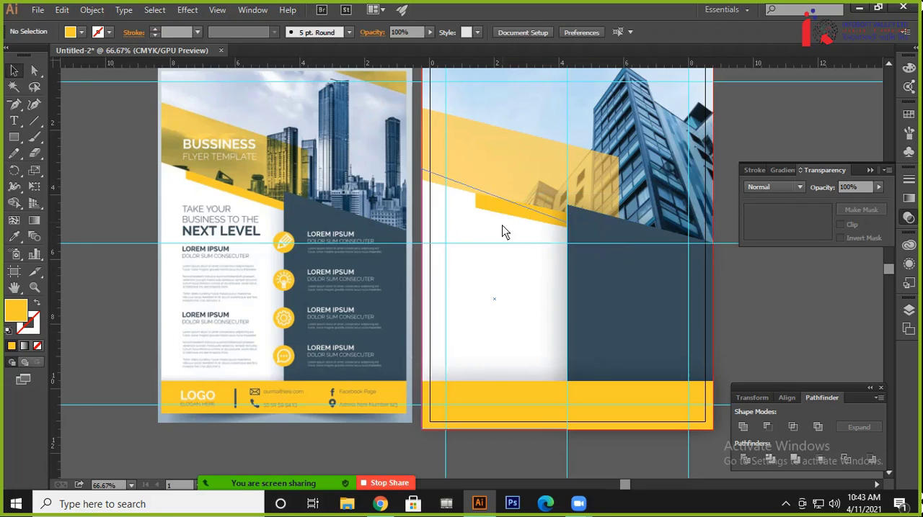
{"action": "scroll", "coordinate": [578, 292], "scroll_direction": "up", "scroll_amount": 3}
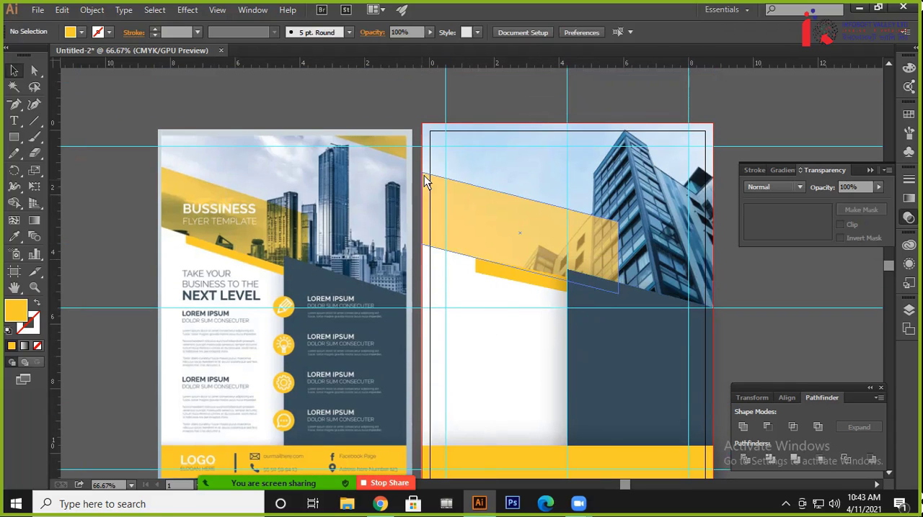
{"action": "scroll", "coordinate": [403, 296], "scroll_direction": "down", "scroll_amount": 4}
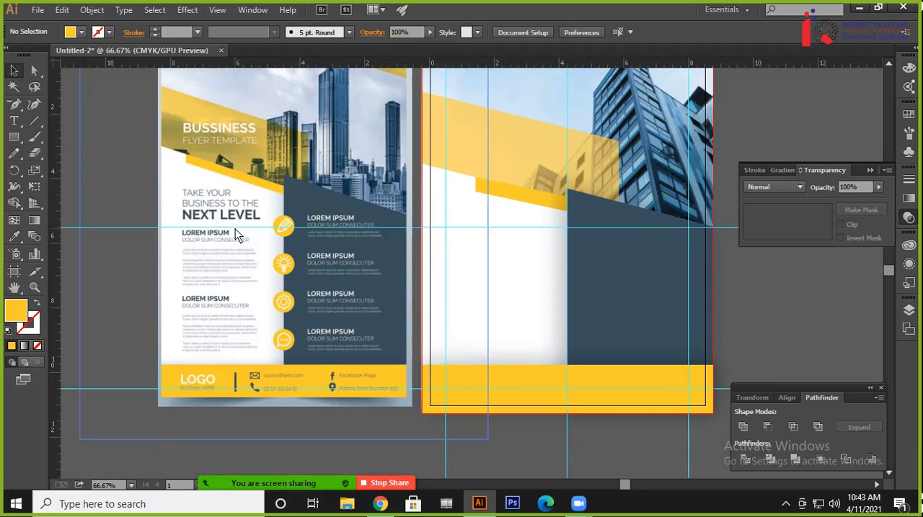
{"action": "scroll", "coordinate": [545, 324], "scroll_direction": "up", "scroll_amount": 2}
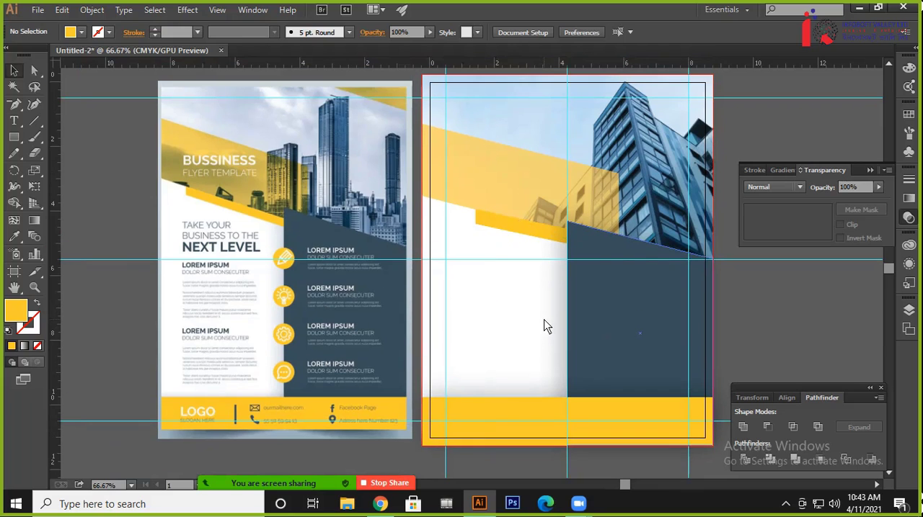
{"action": "scroll", "coordinate": [191, 183], "scroll_direction": "up", "scroll_amount": 1}
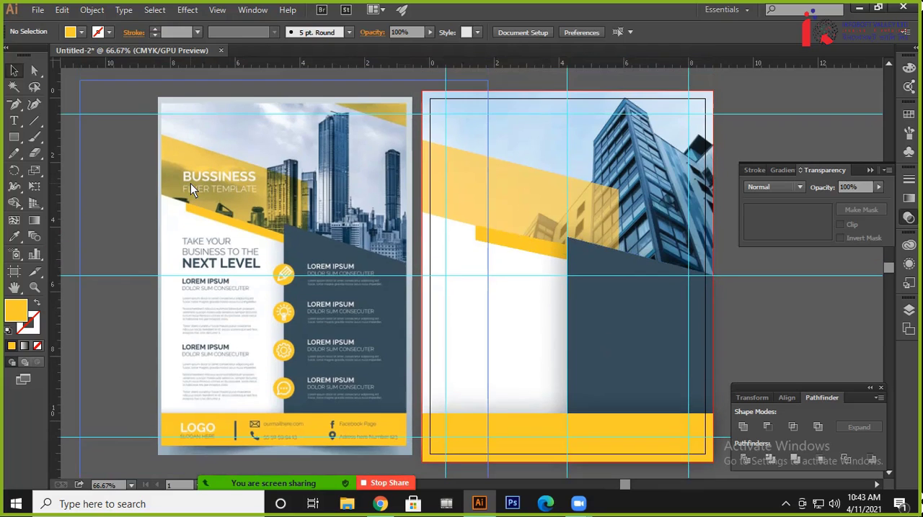
{"action": "scroll", "coordinate": [245, 343], "scroll_direction": "down", "scroll_amount": 2}
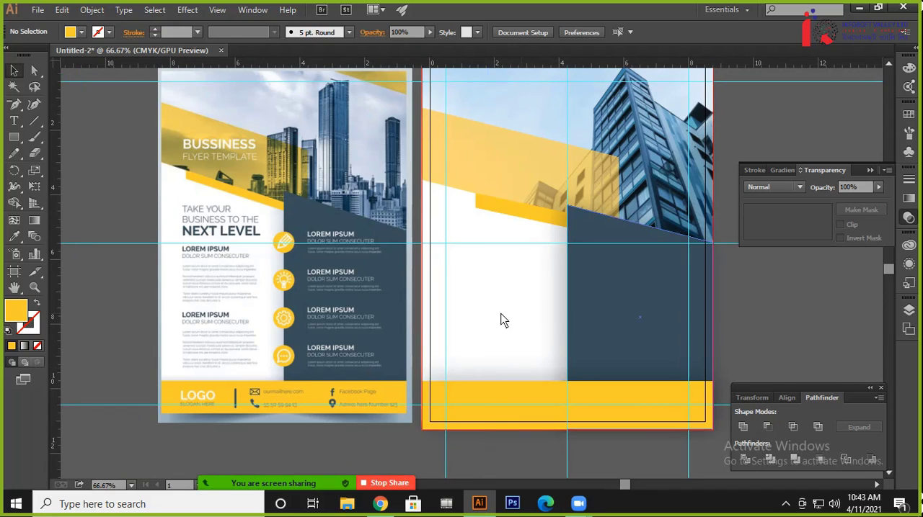
{"action": "scroll", "coordinate": [500, 319], "scroll_direction": "up", "scroll_amount": 4}
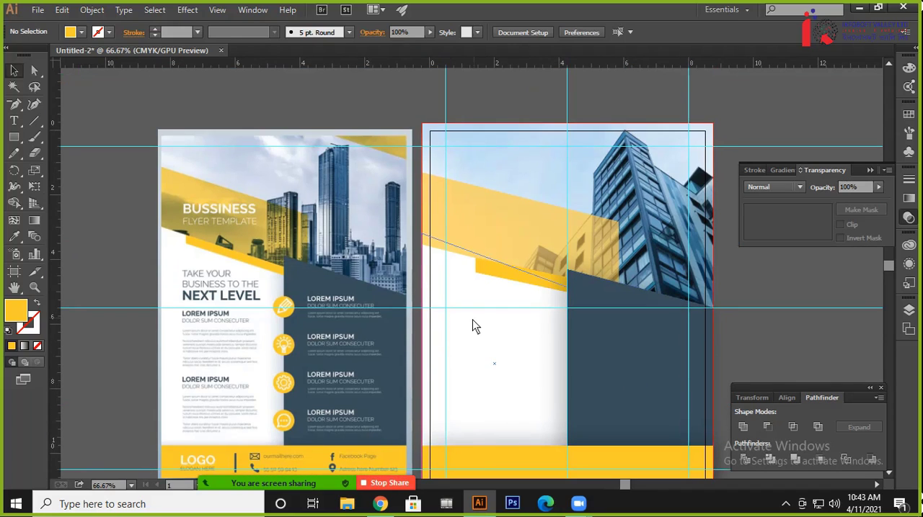
Try to send the building photo behind all the other artwork
{"action": "left_click", "coordinate": [694, 149]}
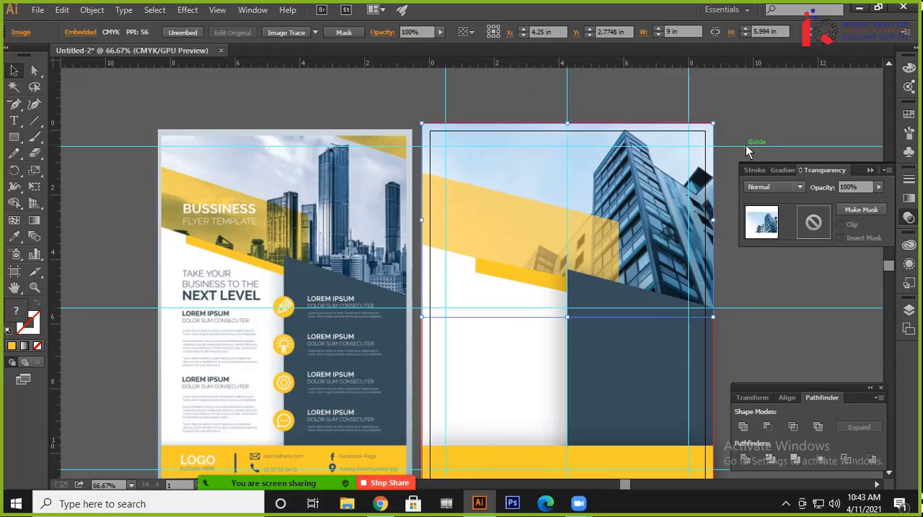
{"action": "left_click_drag", "start_coordinate": [746, 147], "coordinate": [603, 195]}
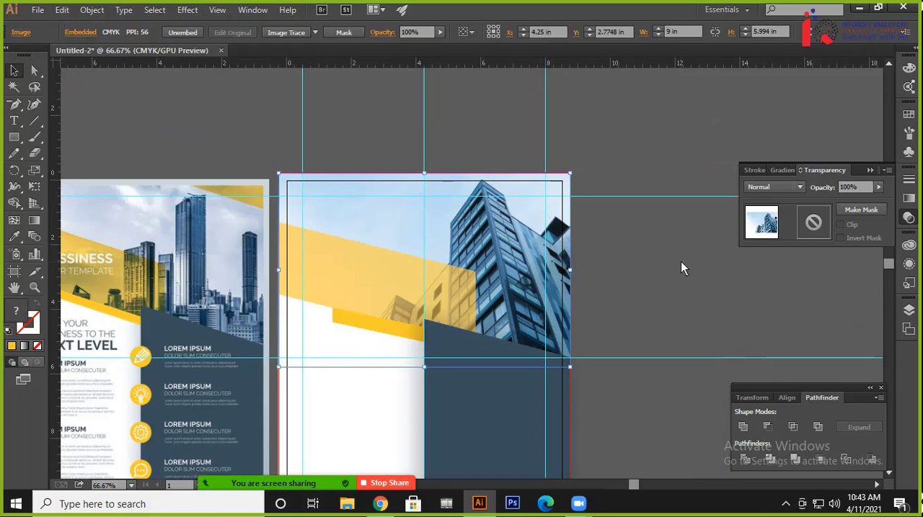
{"action": "left_click_drag", "start_coordinate": [680, 258], "coordinate": [672, 258]}
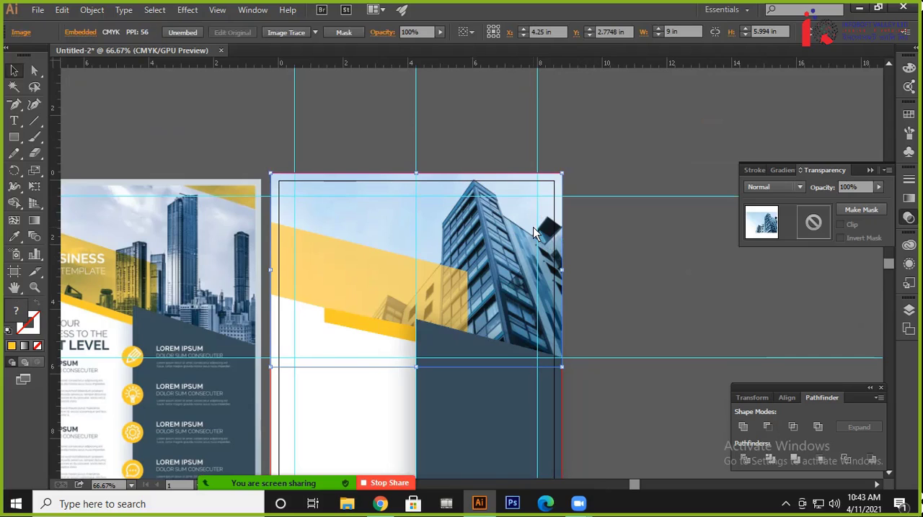
{"action": "key", "text": "ctrl+shift+["}
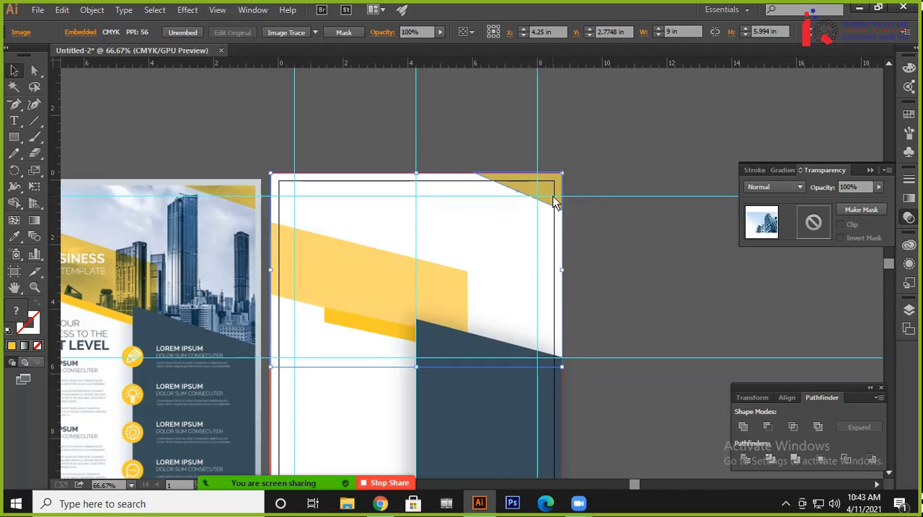
{"action": "key", "text": "ctrl+z"}
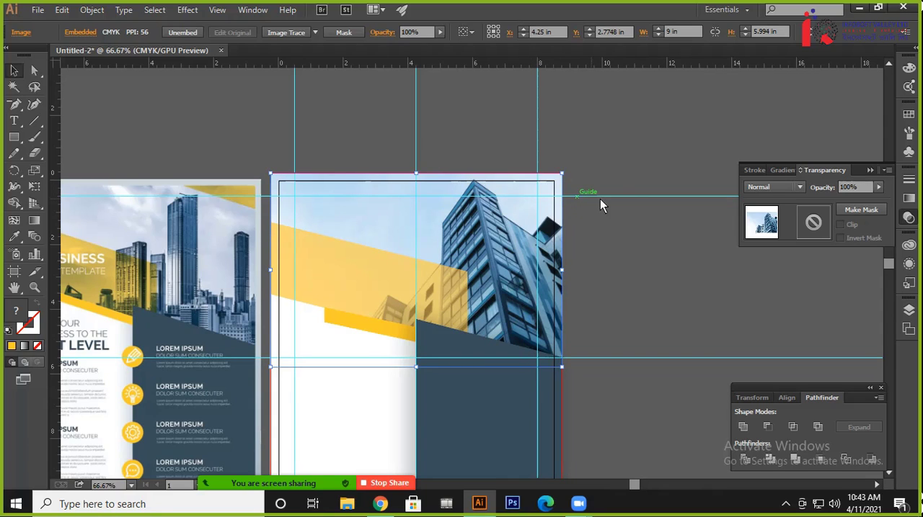
{"action": "left_click", "coordinate": [628, 209]}
Pick the hidden corner triangle in Outline view, bring it in front of the building photo, and return to Preview
{"action": "left_click_drag", "start_coordinate": [608, 228], "coordinate": [530, 261]}
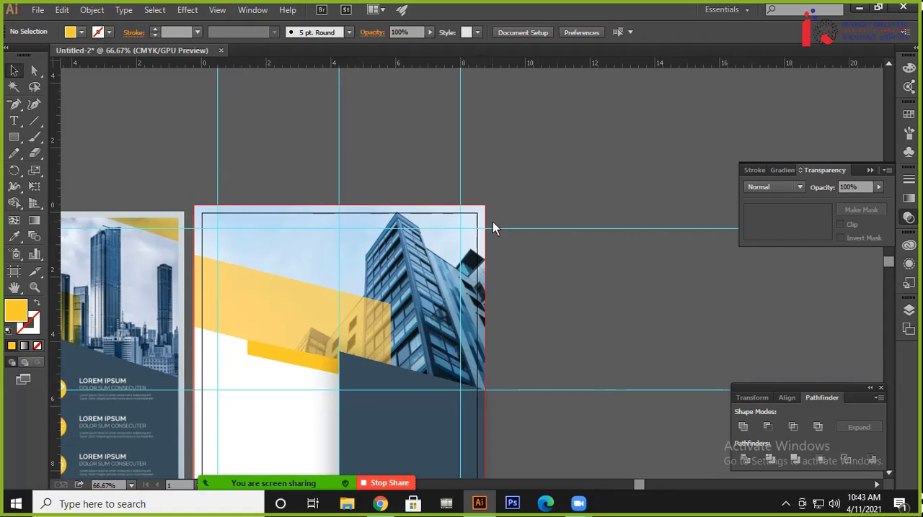
{"action": "key", "text": "ctrl+y"}
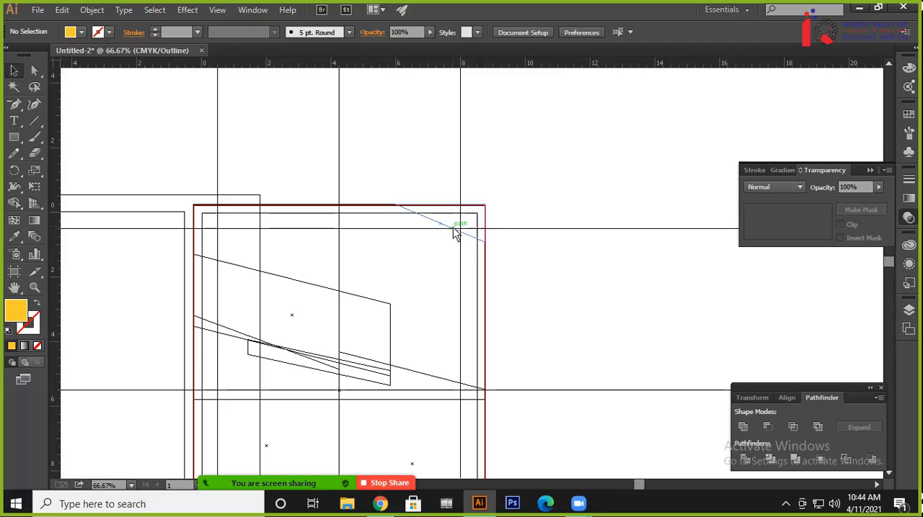
{"action": "left_click", "coordinate": [470, 242]}
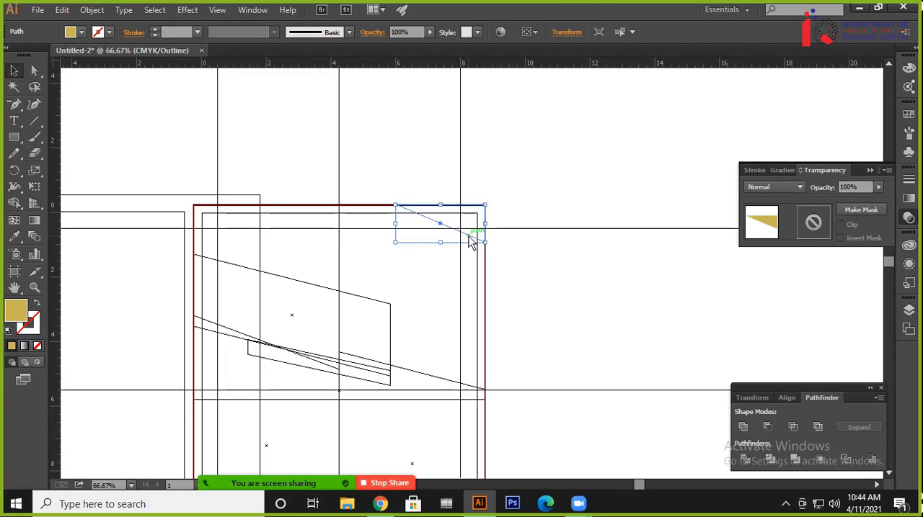
{"action": "key", "text": "ctrl"}
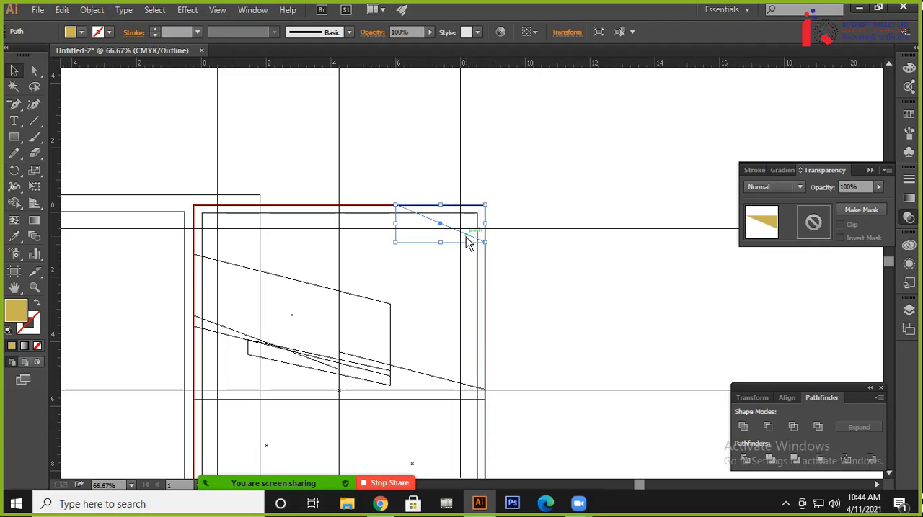
{"action": "key", "text": "ctrl"}
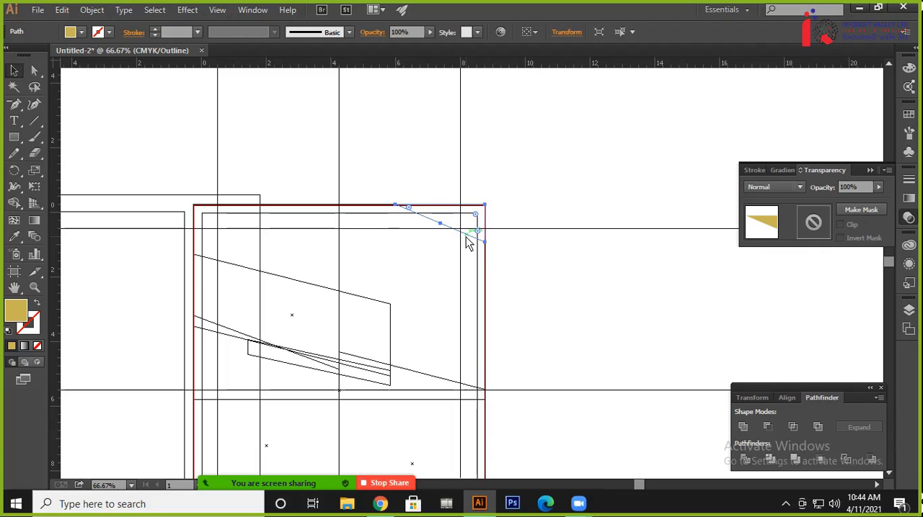
{"action": "key", "text": "ctrl+y"}
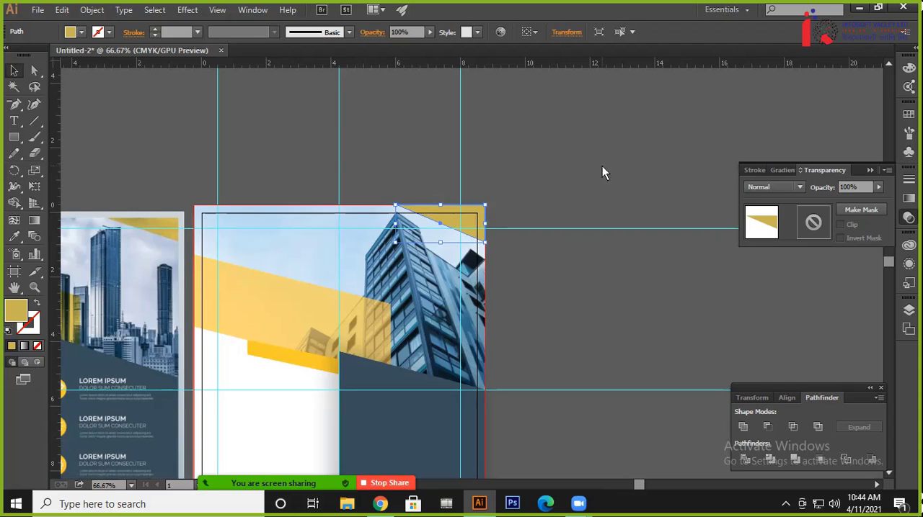
{"action": "left_click", "coordinate": [630, 290]}
Set the opacity of the corner triangle over the photo to 70% and deselect it
{"action": "left_click_drag", "start_coordinate": [555, 308], "coordinate": [698, 223]}
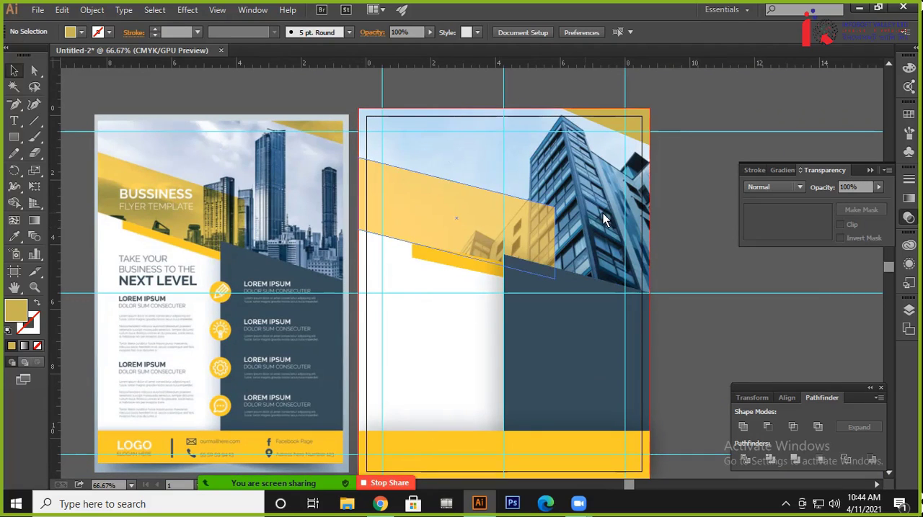
{"action": "left_click", "coordinate": [633, 132]}
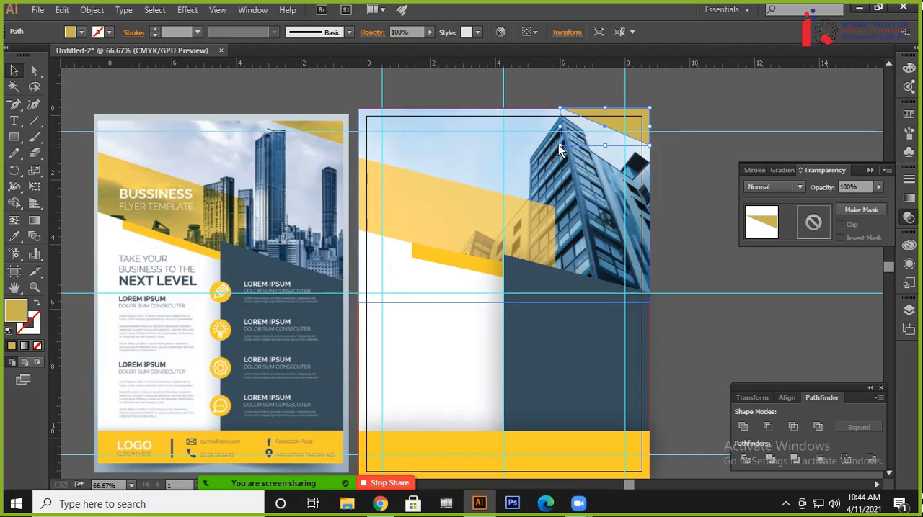
{"action": "type", "text": "70"}
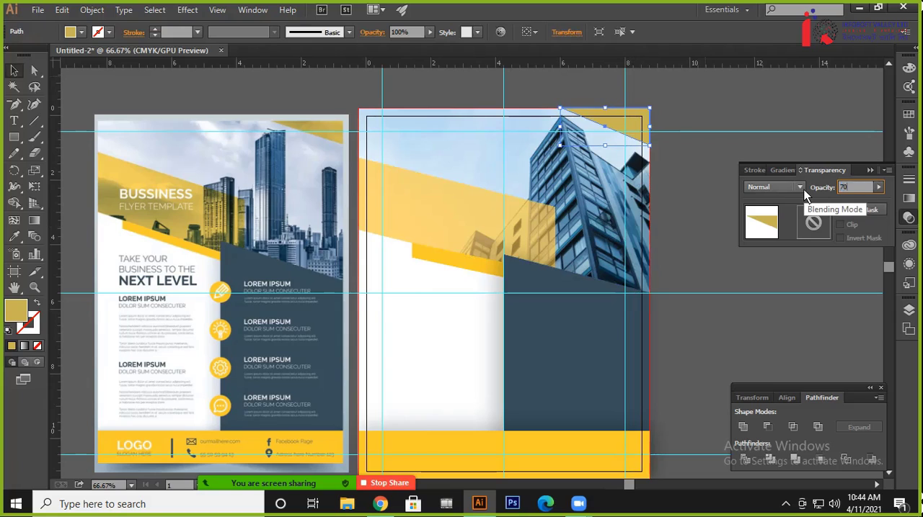
{"action": "key", "text": "Return"}
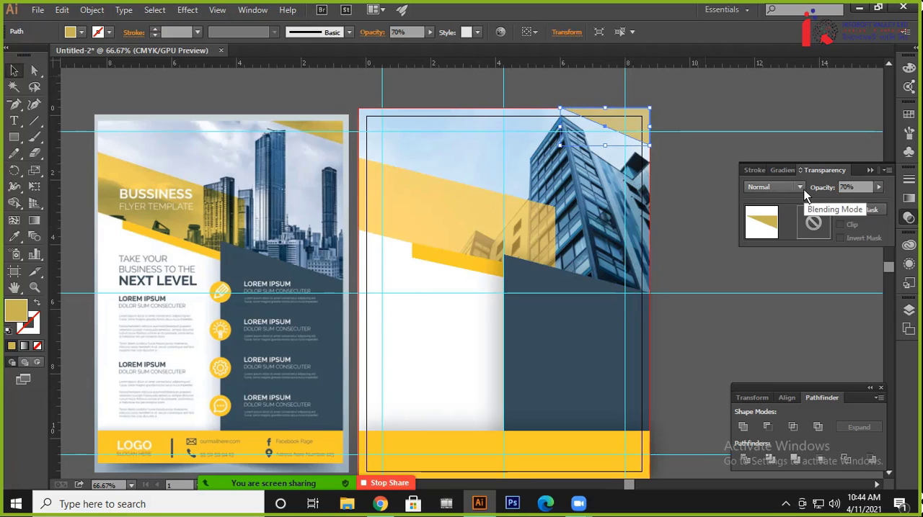
{"action": "left_click", "coordinate": [713, 155]}
{"action": "left_click_drag", "start_coordinate": [712, 218], "coordinate": [700, 199]}
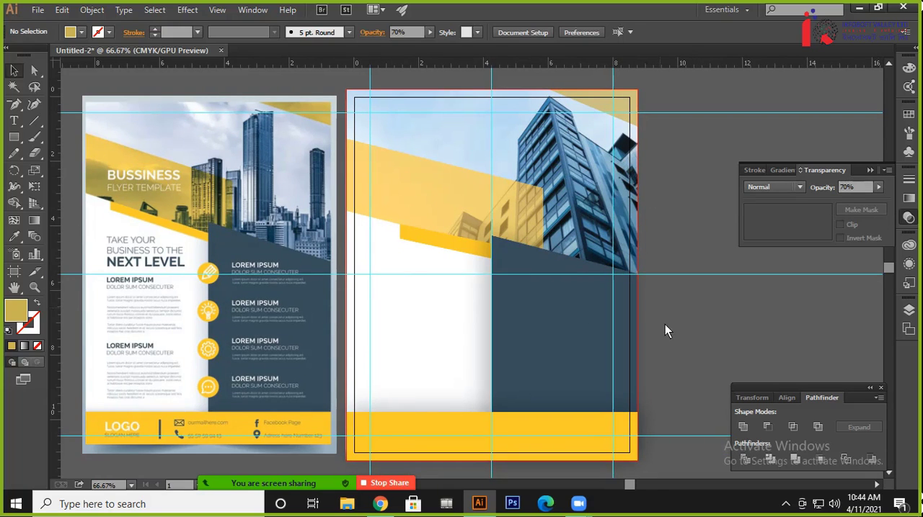
{"action": "left_click_drag", "start_coordinate": [663, 329], "coordinate": [677, 282]}
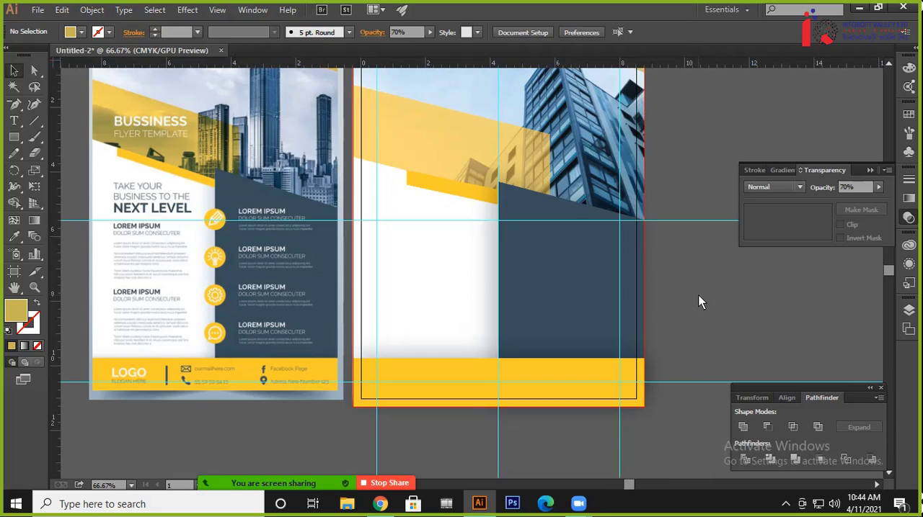
{"action": "left_click_drag", "start_coordinate": [700, 295], "coordinate": [715, 313]}
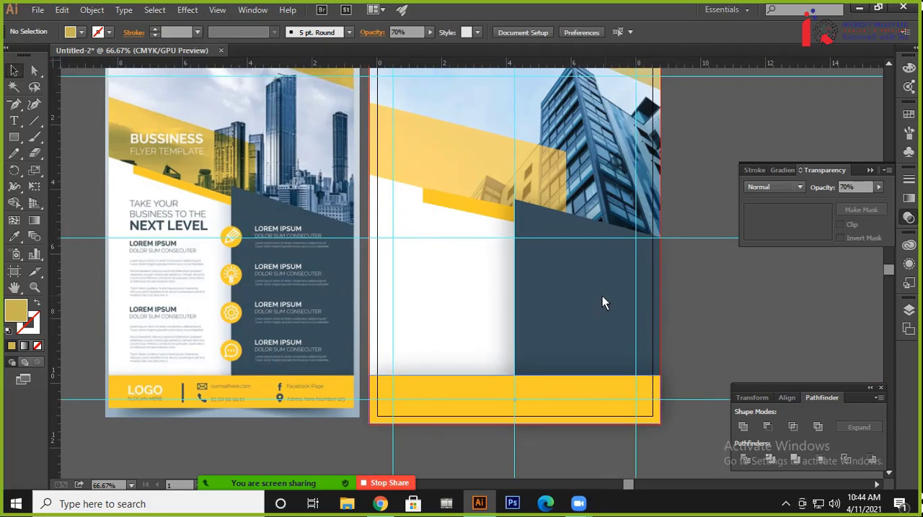
{"action": "left_click_drag", "start_coordinate": [507, 283], "coordinate": [508, 305]}
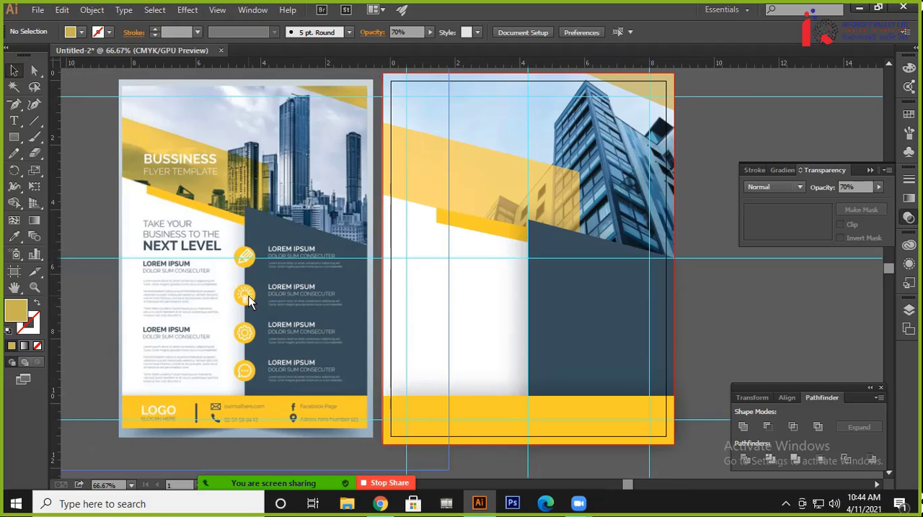
Draw a small gold circle with the Ellipse tool on the dark blue panel, just below the horizontal guide
{"action": "left_click_drag", "start_coordinate": [451, 270], "coordinate": [354, 294]}
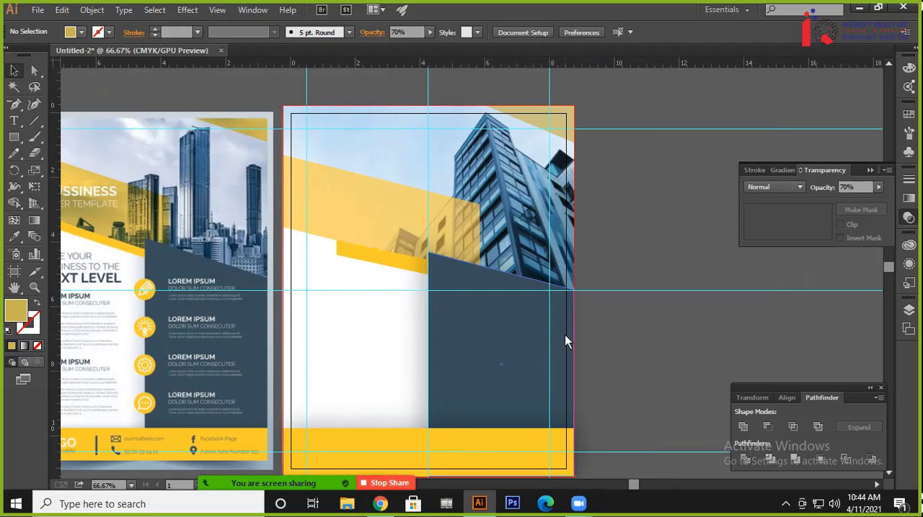
{"action": "key", "text": "ctrl+plus"}
{"action": "key", "text": "ctrl+plus"}
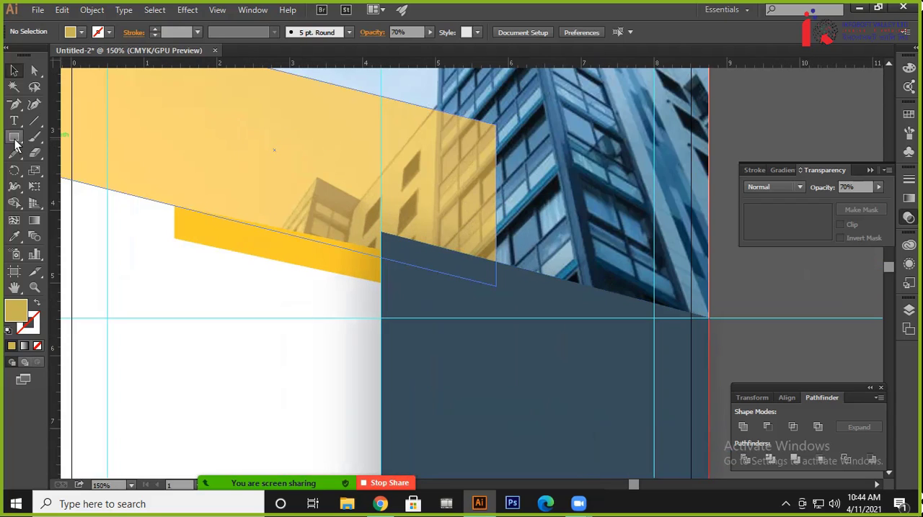
{"action": "left_click_drag", "start_coordinate": [15, 141], "coordinate": [58, 167]}
{"action": "left_click_drag", "start_coordinate": [432, 358], "coordinate": [464, 384]}
{"action": "left_click", "coordinate": [14, 70]}
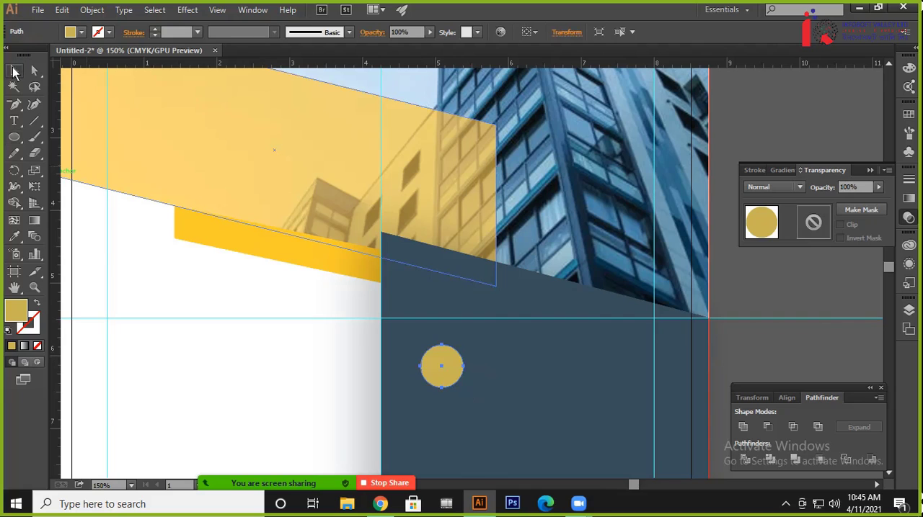
{"action": "left_click_drag", "start_coordinate": [276, 353], "coordinate": [555, 200]}
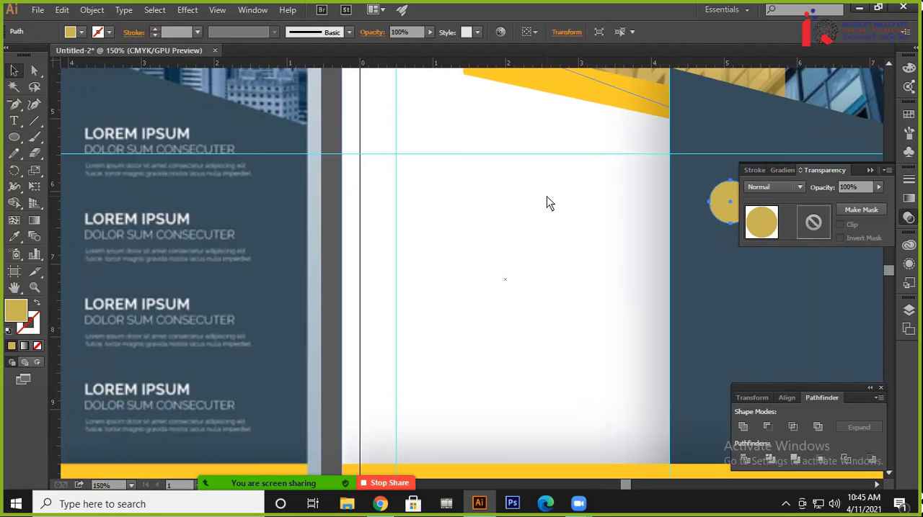
{"action": "key", "text": "ctrl+minus"}
{"action": "left_click", "coordinate": [523, 224]}
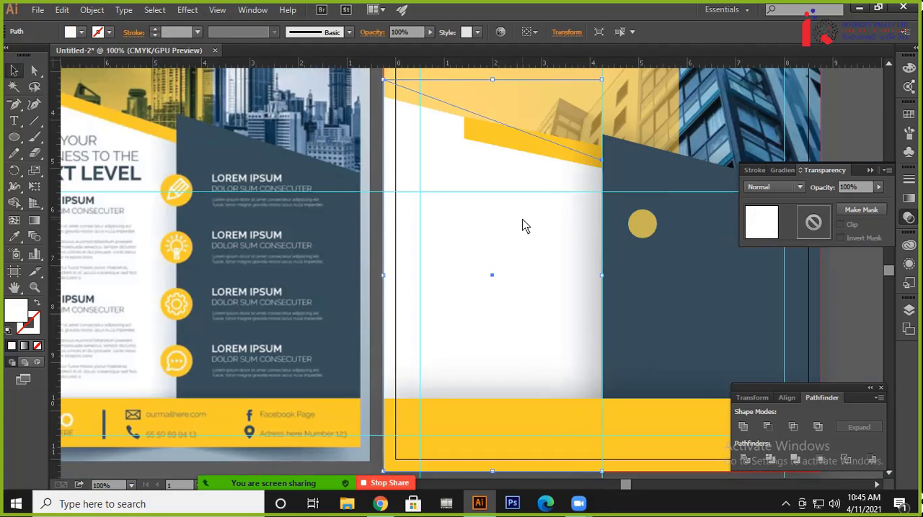
{"action": "left_click_drag", "start_coordinate": [531, 281], "coordinate": [415, 238]}
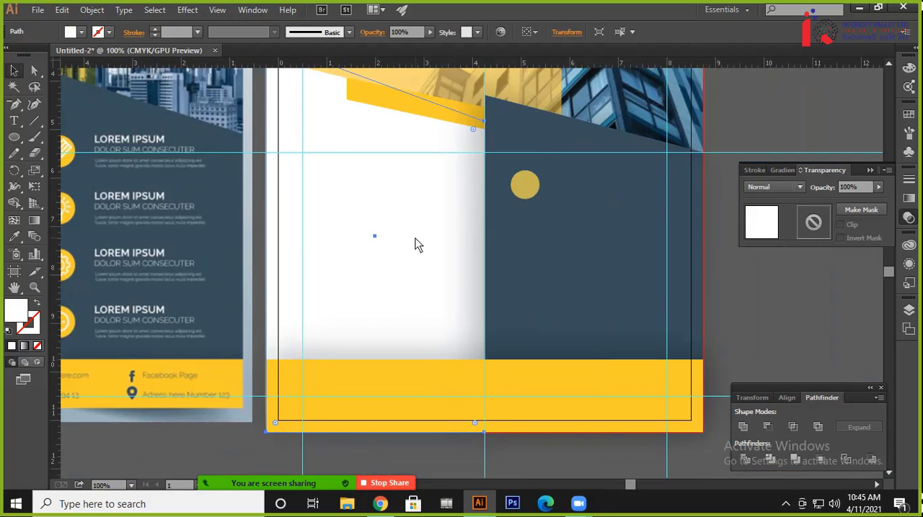
{"action": "key", "text": "ctrl+minus"}
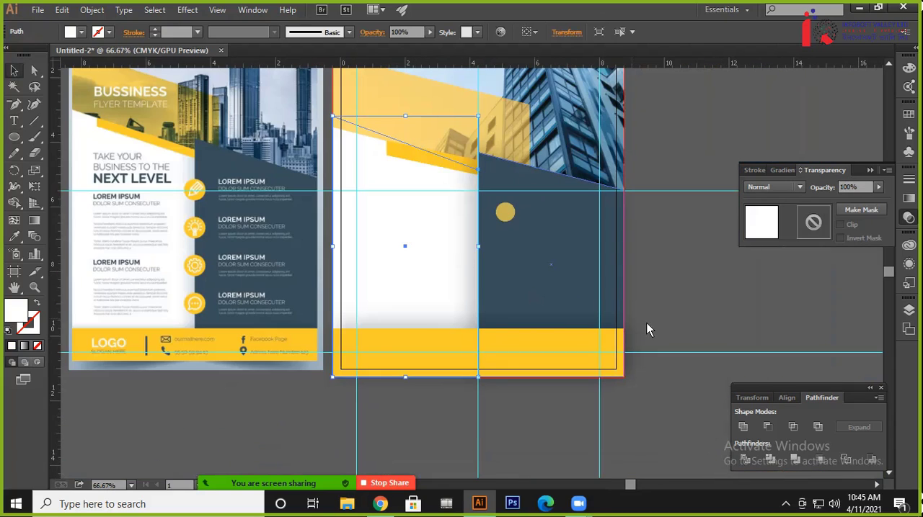
{"action": "left_click", "coordinate": [685, 318]}
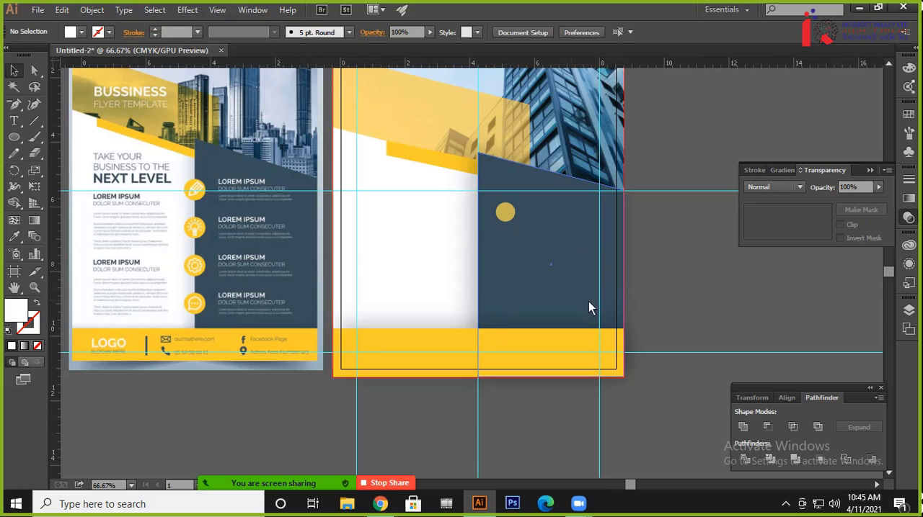
{"action": "left_click_drag", "start_coordinate": [583, 340], "coordinate": [328, 437]}
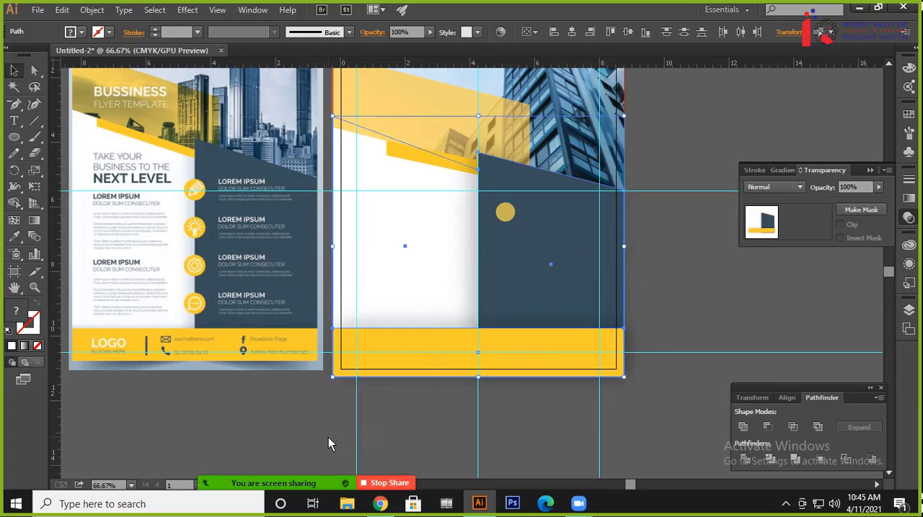
{"action": "left_click", "coordinate": [413, 426]}
{"action": "scroll", "coordinate": [432, 367], "scroll_direction": "up", "scroll_amount": 1}
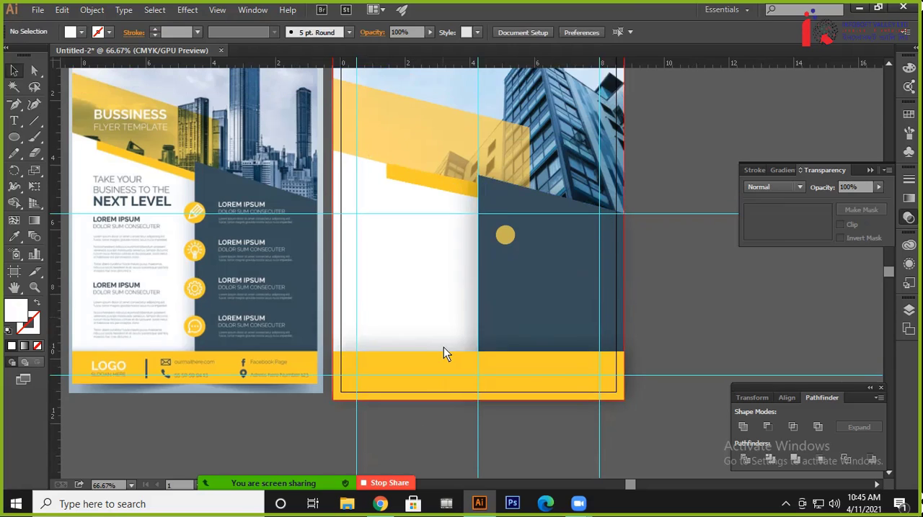
{"action": "scroll", "coordinate": [443, 350], "scroll_direction": "up", "scroll_amount": 3}
{"action": "left_click_drag", "start_coordinate": [442, 237], "coordinate": [386, 92]}
{"action": "left_click", "coordinate": [384, 87]}
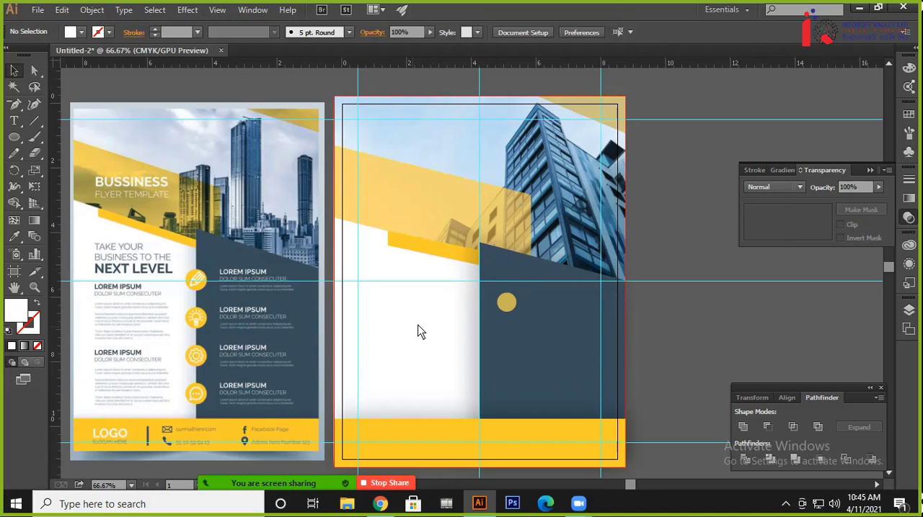
Center the gold circle on the vertical guide where the white and dark blue panels meet, enlarge it and deselect
{"action": "scroll", "coordinate": [420, 331], "scroll_direction": "left", "scroll_amount": 2}
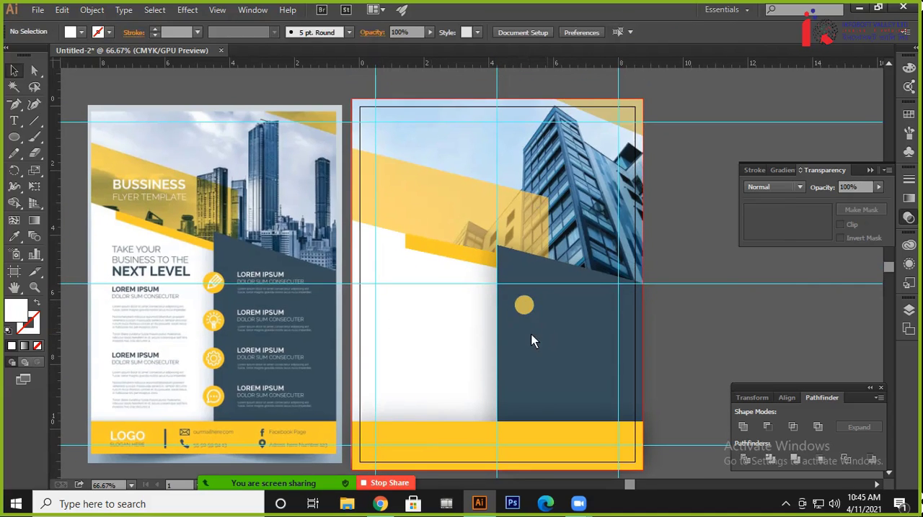
{"action": "mouse_move", "coordinate": [526, 317]}
{"action": "left_mouse_down"}
{"action": "mouse_move", "coordinate": [501, 319]}
{"action": "mouse_move", "coordinate": [500, 310]}
{"action": "mouse_move", "coordinate": [519, 304]}
{"action": "left_mouse_up"}
{"action": "left_click", "coordinate": [557, 351]}
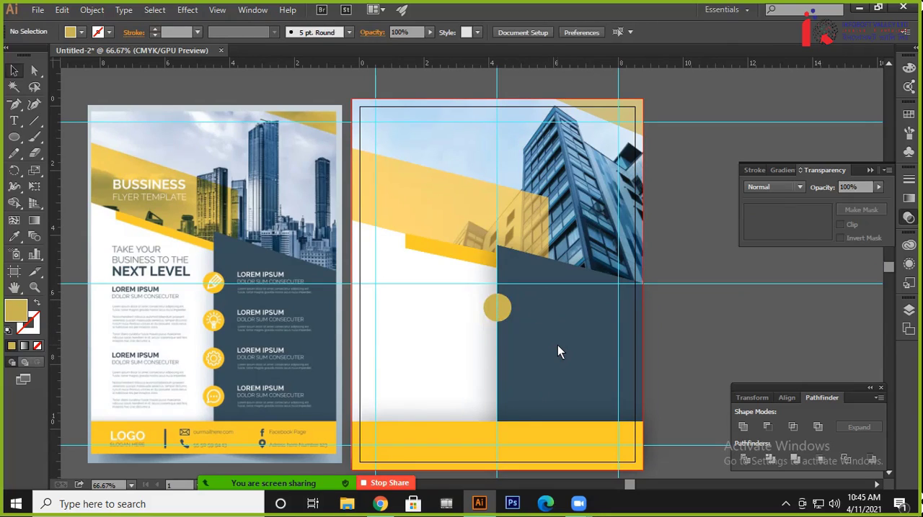
Scale the gold circle down slightly, raise it closer to the horizontal guide, and leave it selected
{"action": "left_click", "coordinate": [503, 319]}
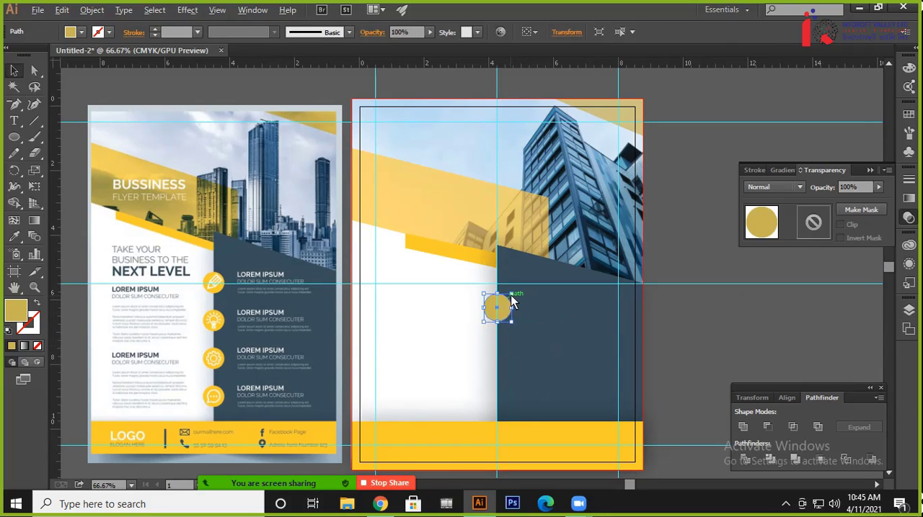
{"action": "left_click_drag", "start_coordinate": [509, 296], "coordinate": [506, 302]}
{"action": "left_click", "coordinate": [531, 333]}
{"action": "left_click", "coordinate": [542, 334]}
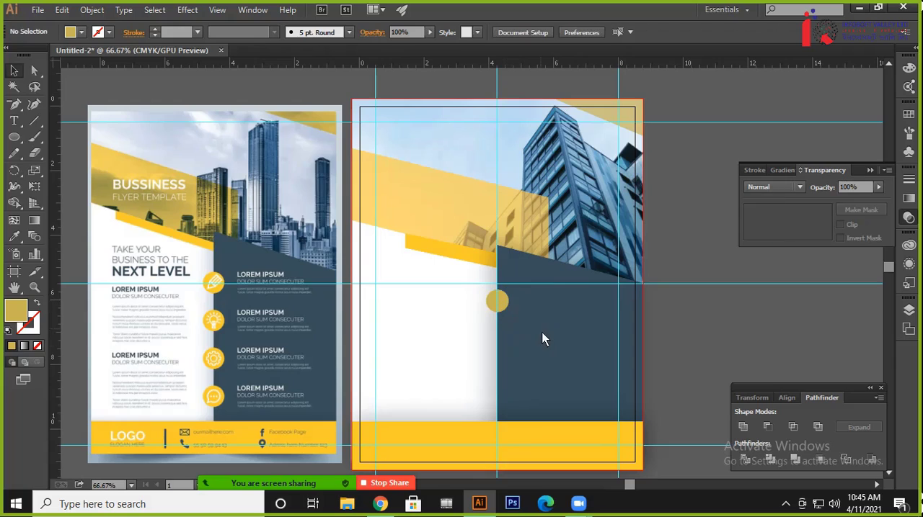
{"action": "left_click", "coordinate": [502, 308]}
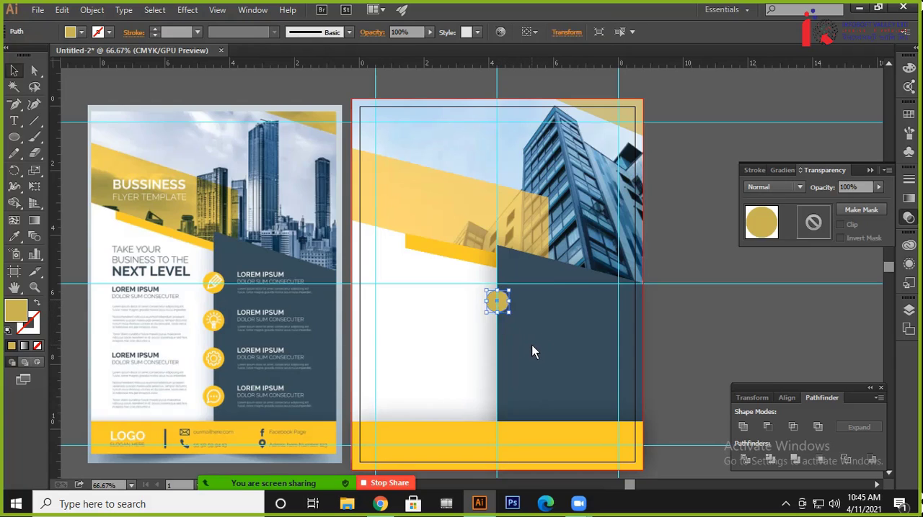
Lower the gold circle slightly, paste a copy in front of it and move the copy straight down along the vertical guide
{"action": "key", "text": "Down"}
{"action": "key", "text": "Down"}
{"action": "key", "text": "Up"}
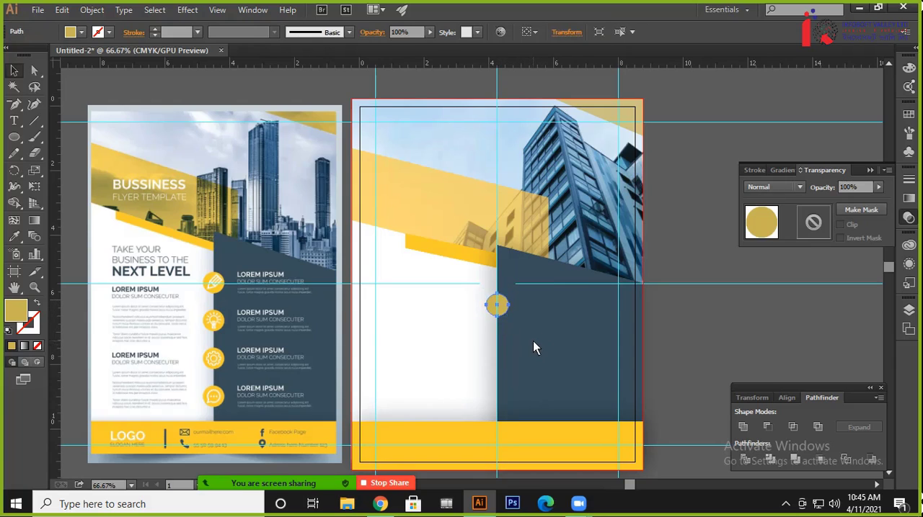
{"action": "key", "text": "ctrl+c"}
{"action": "key", "text": "ctrl+f"}
{"action": "key", "text": "shift+Down"}
{"action": "key", "text": "shift+Down"}
{"action": "key", "text": "shift+Down"}
{"action": "key", "text": "shift+Down"}
{"action": "key", "text": "shift+Down"}
{"action": "key", "text": "shift+Down"}
{"action": "key", "text": "shift+Down"}
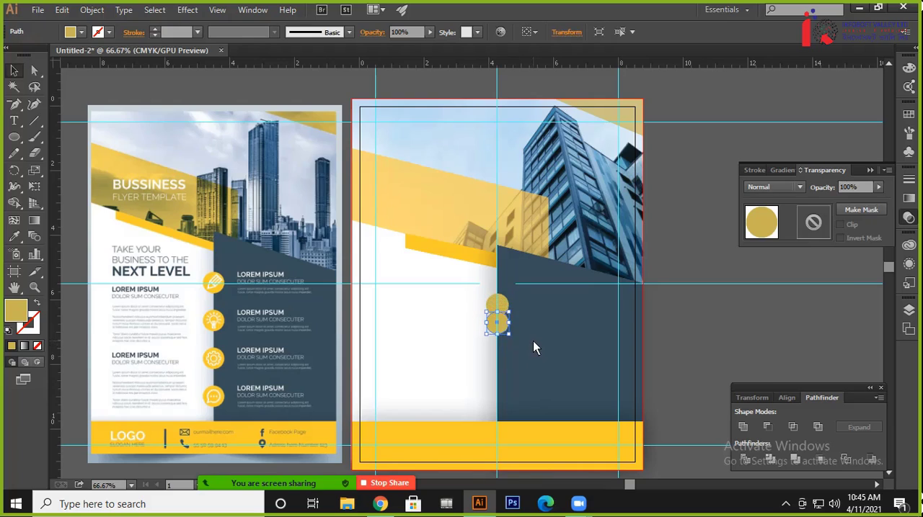
{"action": "key", "text": "shift+Down"}
{"action": "key", "text": "shift+Down"}
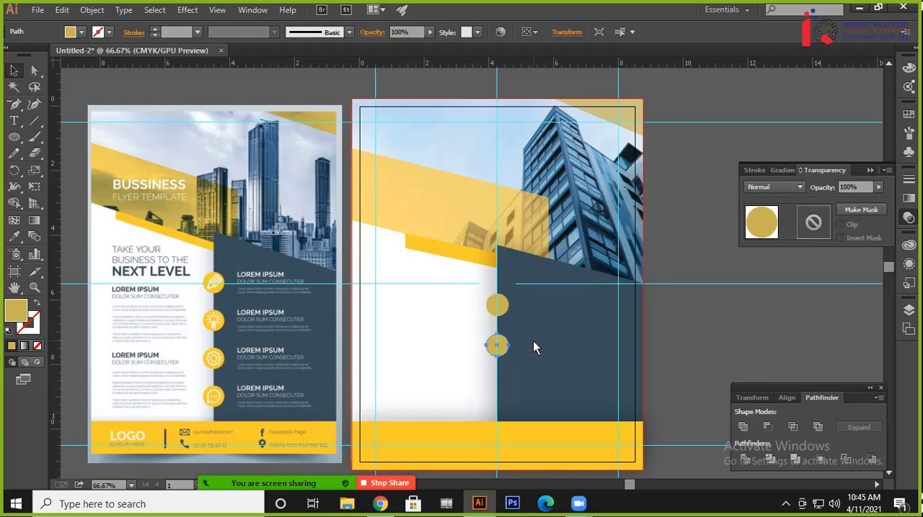
Paste a copy of the second gold circle in front and move it straight down as the third circle in the column
{"action": "key", "text": "ctrl+c"}
{"action": "key", "text": "ctrl+f"}
{"action": "key", "text": "shift+Down"}
{"action": "key", "text": "shift+Down"}
{"action": "key", "text": "shift+Down"}
{"action": "key", "text": "shift+Down"}
{"action": "key", "text": "shift+Down"}
{"action": "key", "text": "shift+Down"}
{"action": "key", "text": "shift+Down"}
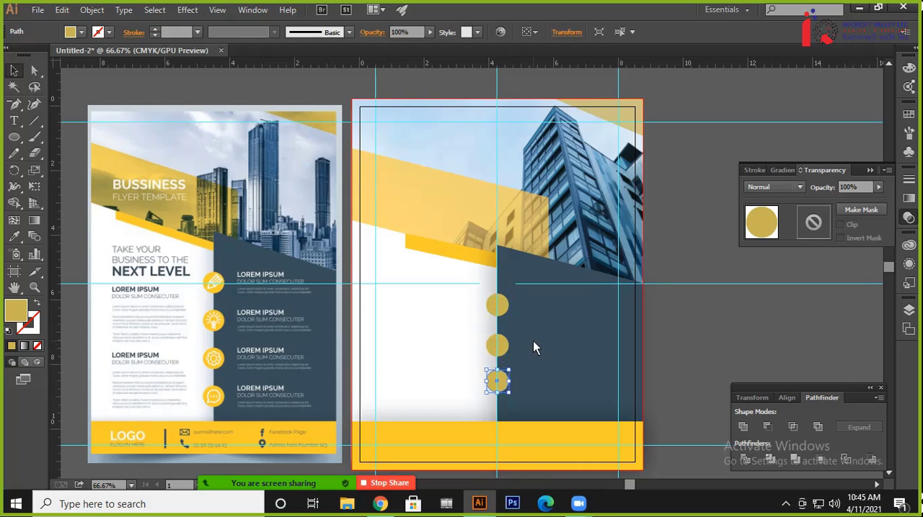
Duplicate the third gold circle in place and move the fourth circle down to the upper edge of the yellow footer
{"action": "key", "text": "ctrl+c"}
{"action": "key", "text": "ctrl+f"}
{"action": "key", "text": "shift+Down"}
{"action": "key", "text": "shift+Down"}
{"action": "key", "text": "shift+Down"}
{"action": "key", "text": "shift+Down"}
{"action": "key", "text": "shift+Down"}
{"action": "key", "text": "shift+Down"}
{"action": "key", "text": "shift+Down"}
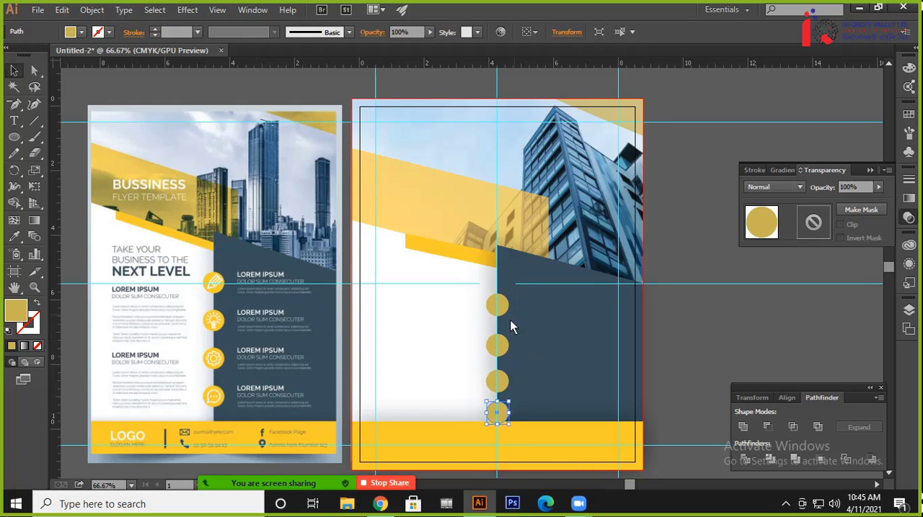
Raise the first gold circle to just below the horizontal guide and the second circle closer beneath it
{"action": "left_click", "coordinate": [505, 345]}
{"action": "left_click_drag", "start_coordinate": [505, 345], "coordinate": [506, 336]}
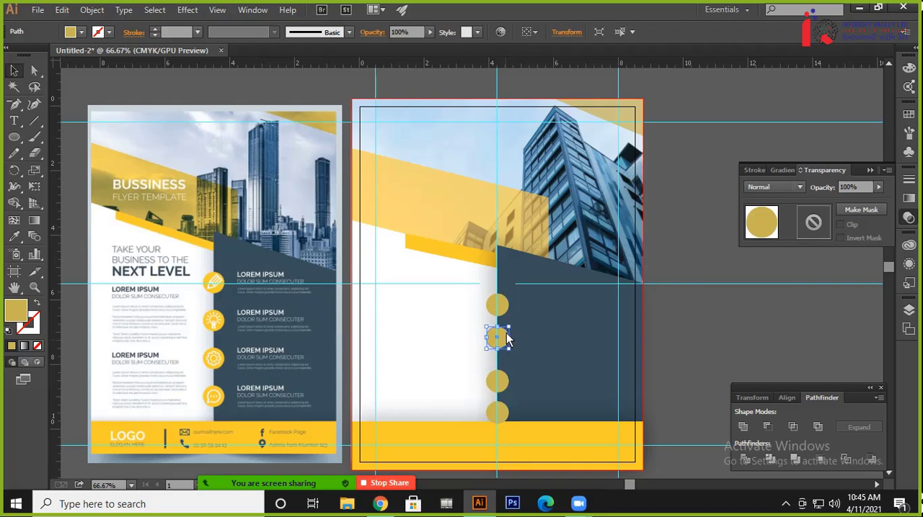
{"action": "left_click", "coordinate": [502, 308]}
{"action": "key", "text": "shift+Up"}
{"action": "key", "text": "shift+Up"}
{"action": "key", "text": "shift+Up"}
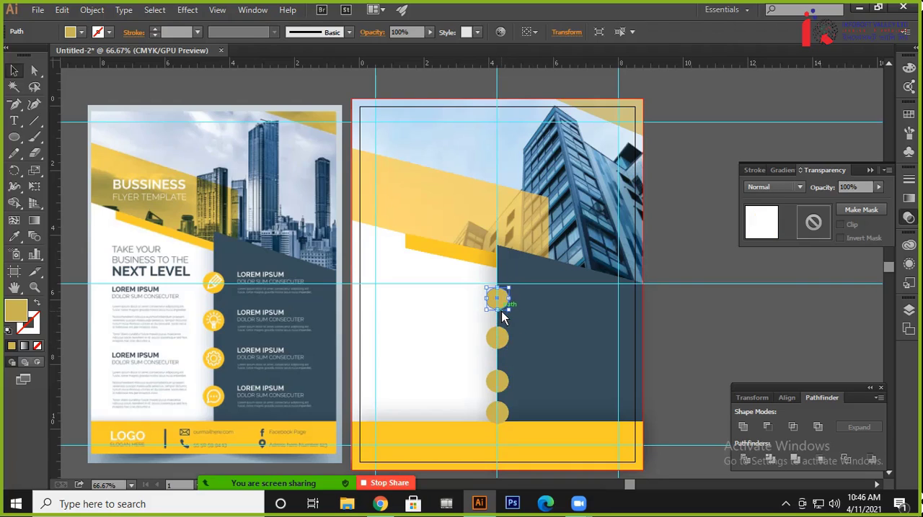
{"action": "left_click_drag", "start_coordinate": [499, 351], "coordinate": [499, 343]}
Raise the third and fourth gold circles along the vertical guide, leaving a gap above the yellow footer
{"action": "left_click", "coordinate": [506, 382]}
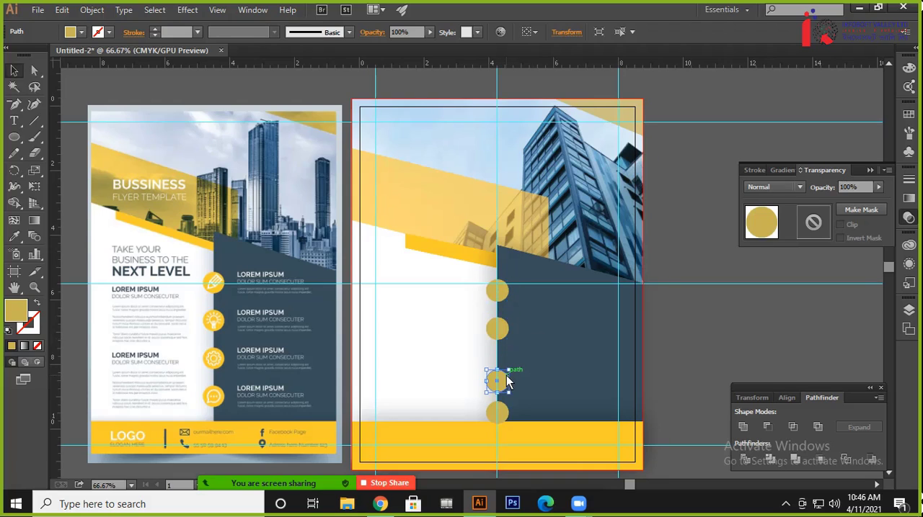
{"action": "key", "text": "Up"}
{"action": "key", "text": "Up"}
{"action": "key", "text": "Up"}
{"action": "key", "text": "Up"}
{"action": "key", "text": "Up"}
{"action": "key", "text": "Up"}
{"action": "key", "text": "Up"}
{"action": "key", "text": "Up"}
{"action": "key", "text": "Up"}
{"action": "key", "text": "Up"}
{"action": "key", "text": "Up"}
{"action": "key", "text": "Up"}
{"action": "key", "text": "Up"}
{"action": "key", "text": "Up"}
{"action": "key", "text": "Up"}
{"action": "key", "text": "Up"}
{"action": "key", "text": "Up"}
{"action": "key", "text": "Up"}
{"action": "key", "text": "Up"}
{"action": "key", "text": "Up"}
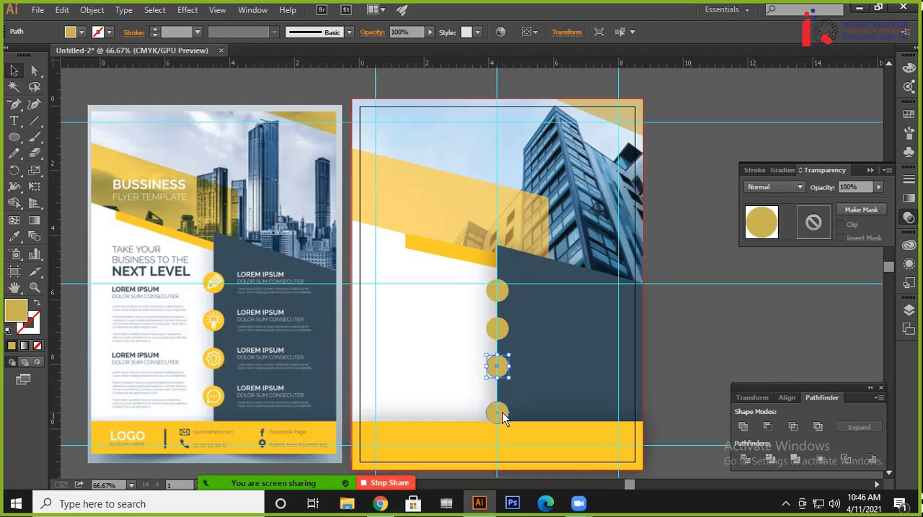
{"action": "left_click", "coordinate": [501, 412]}
{"action": "key", "text": "Up"}
{"action": "key", "text": "Up"}
{"action": "key", "text": "Up"}
{"action": "key", "text": "Up"}
{"action": "key", "text": "Up"}
{"action": "key", "text": "Up"}
{"action": "key", "text": "Up"}
{"action": "key", "text": "Up"}
{"action": "key", "text": "Up"}
{"action": "key", "text": "Up"}
{"action": "key", "text": "Up"}
{"action": "key", "text": "Up"}
{"action": "key", "text": "Up"}
{"action": "key", "text": "Up"}
{"action": "key", "text": "Up"}
{"action": "key", "text": "Up"}
{"action": "key", "text": "Up"}
{"action": "key", "text": "Up"}
{"action": "key", "text": "Up"}
{"action": "key", "text": "Up"}
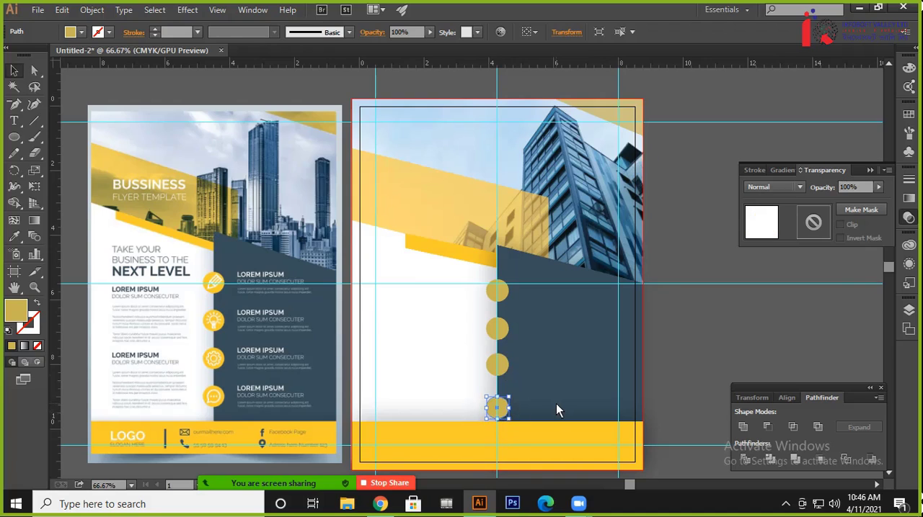
{"action": "key", "text": "Up"}
{"action": "key", "text": "Up"}
{"action": "key", "text": "Up"}
{"action": "key", "text": "Up"}
{"action": "key", "text": "Up"}
{"action": "key", "text": "Up"}
{"action": "key", "text": "Up"}
{"action": "key", "text": "Up"}
{"action": "key", "text": "Up"}
{"action": "key", "text": "Up"}
{"action": "key", "text": "Up"}
{"action": "key", "text": "Up"}
{"action": "key", "text": "Up"}
{"action": "key", "text": "Up"}
{"action": "key", "text": "Up"}
{"action": "key", "text": "Up"}
{"action": "key", "text": "Up"}
{"action": "key", "text": "Up"}
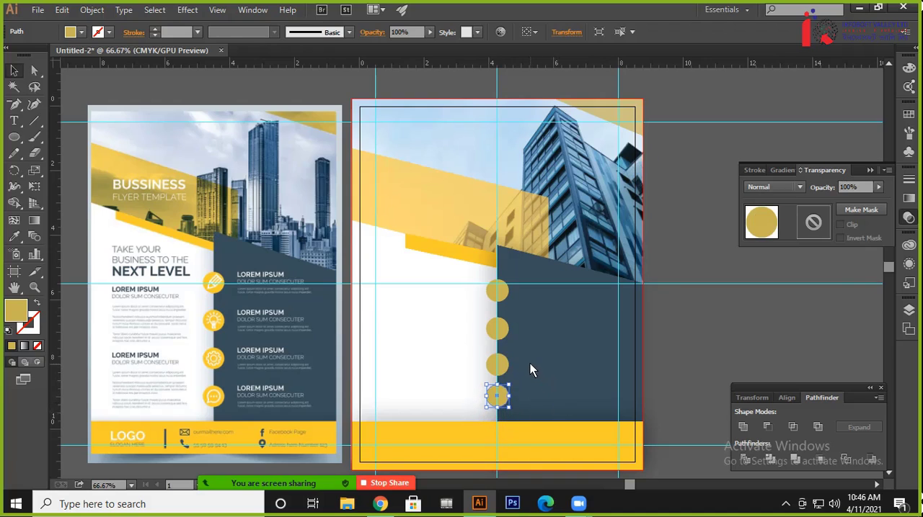
Select all four gold circles, distribute them evenly in the vertical direction and deselect them
{"action": "left_click", "coordinate": [447, 336]}
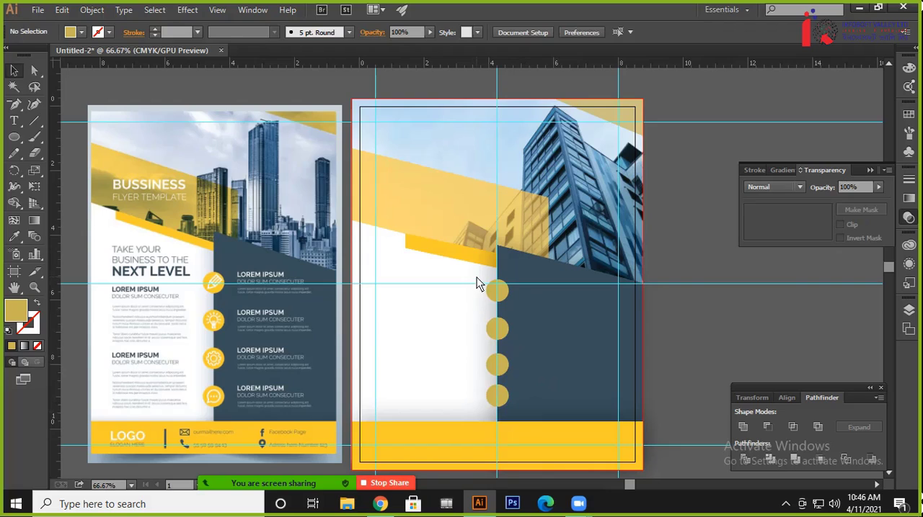
{"action": "left_click_drag", "start_coordinate": [475, 283], "coordinate": [508, 407]}
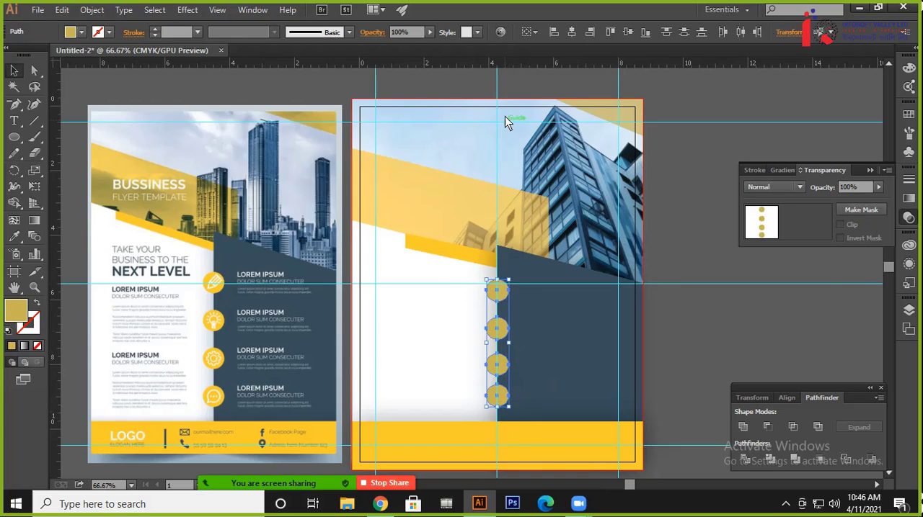
{"action": "left_click", "coordinate": [668, 33]}
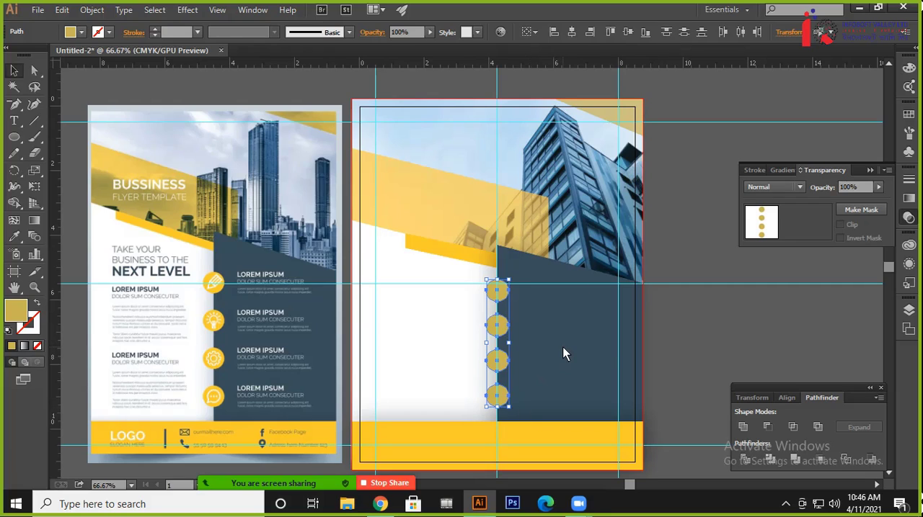
{"action": "left_click", "coordinate": [712, 344]}
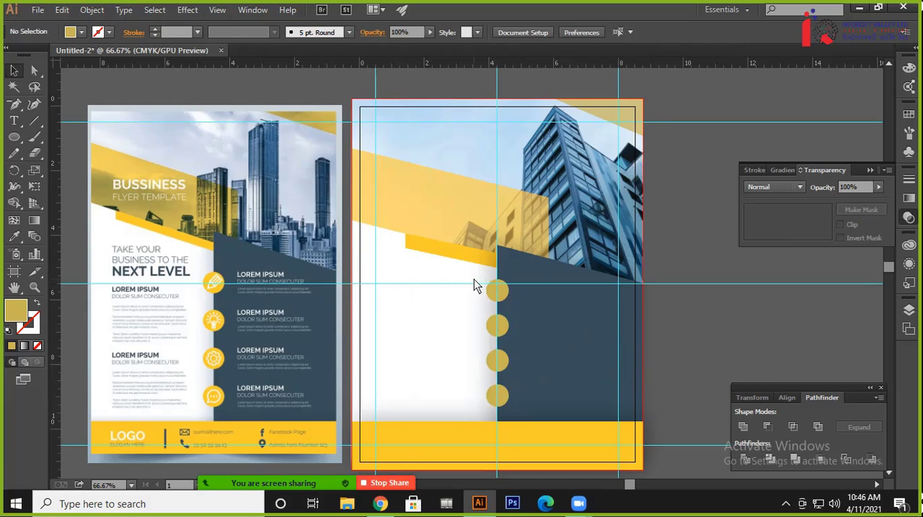
{"action": "left_click_drag", "start_coordinate": [440, 339], "coordinate": [515, 348]}
{"action": "left_click_drag", "start_coordinate": [490, 402], "coordinate": [417, 423]}
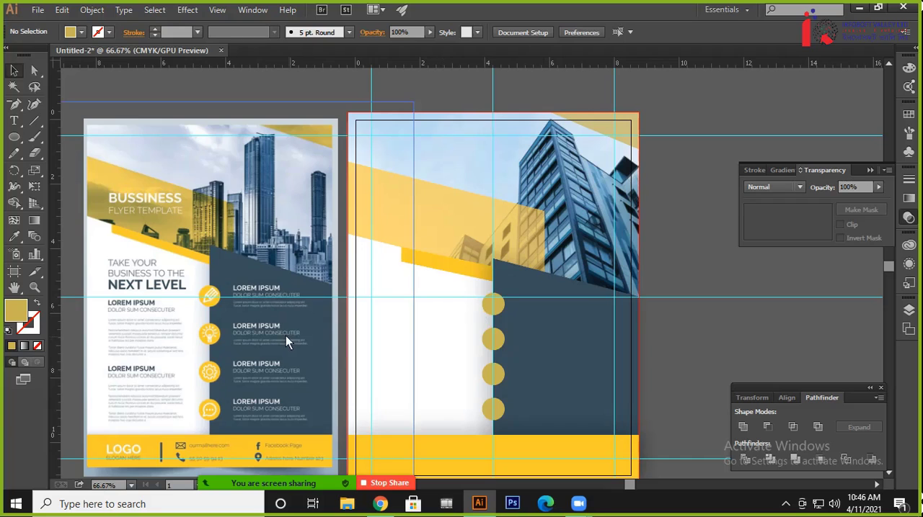
{"action": "scroll", "coordinate": [270, 305], "scroll_direction": "left", "scroll_amount": 2}
{"action": "scroll", "coordinate": [269, 304], "scroll_direction": "down", "scroll_amount": 1}
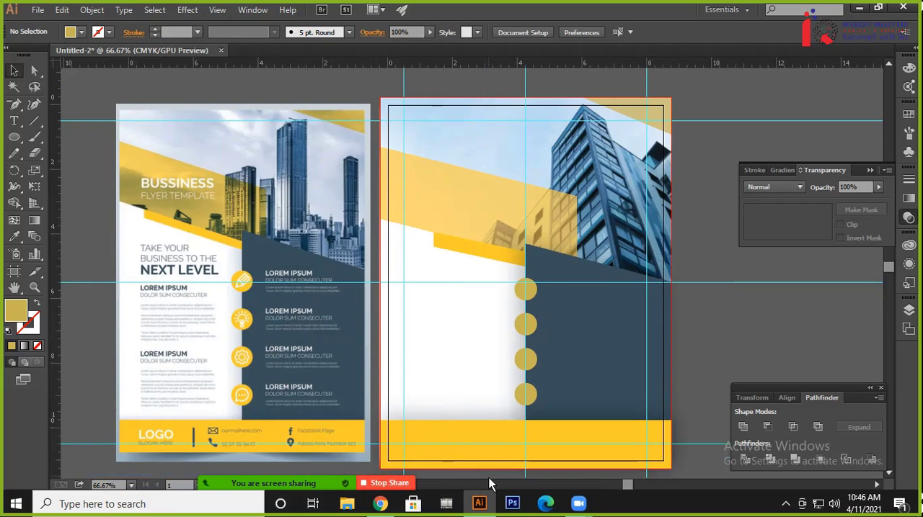
Switch to Chrome and bring up the Flaticon home page
{"action": "left_click", "coordinate": [378, 504]}
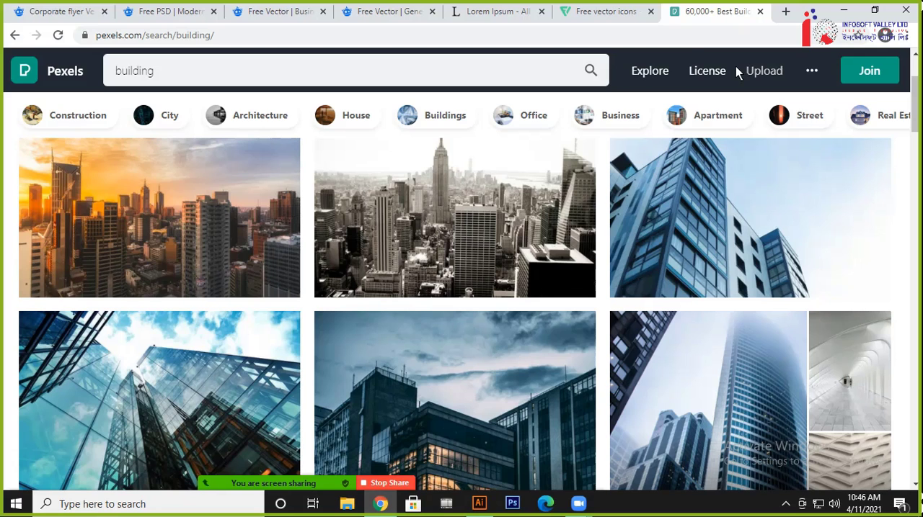
{"action": "left_click", "coordinate": [573, 13]}
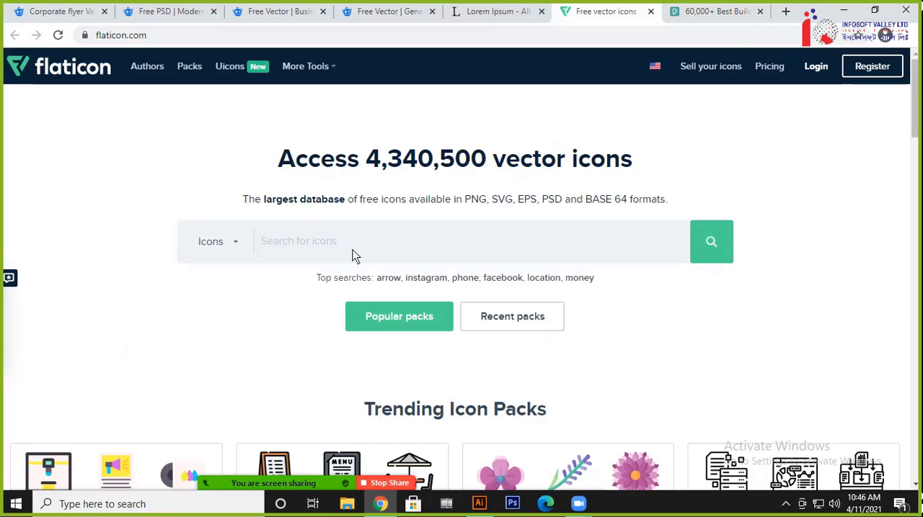
Switch back to Illustrator and examine the circle and footer icons on the reference flyer
{"action": "key", "text": "alt+Tab"}
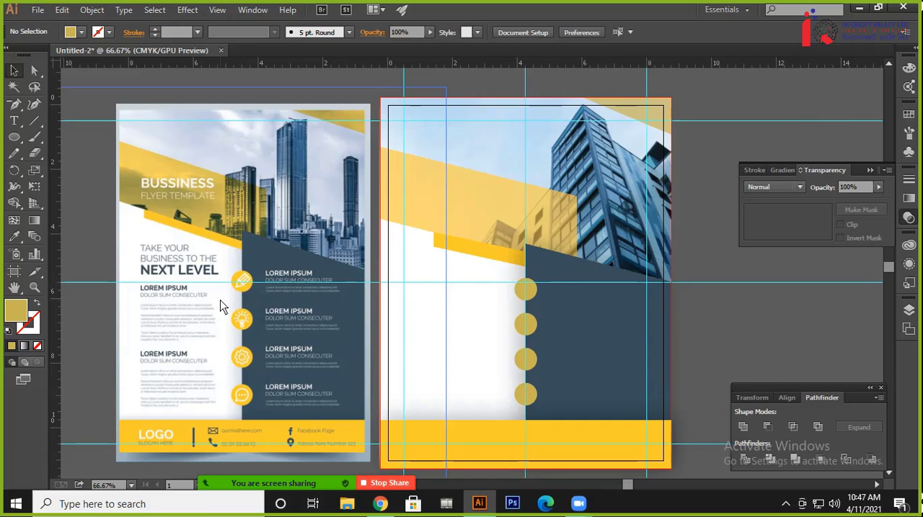
{"action": "key", "text": "ctrl+plus"}
{"action": "key", "text": "ctrl+plus"}
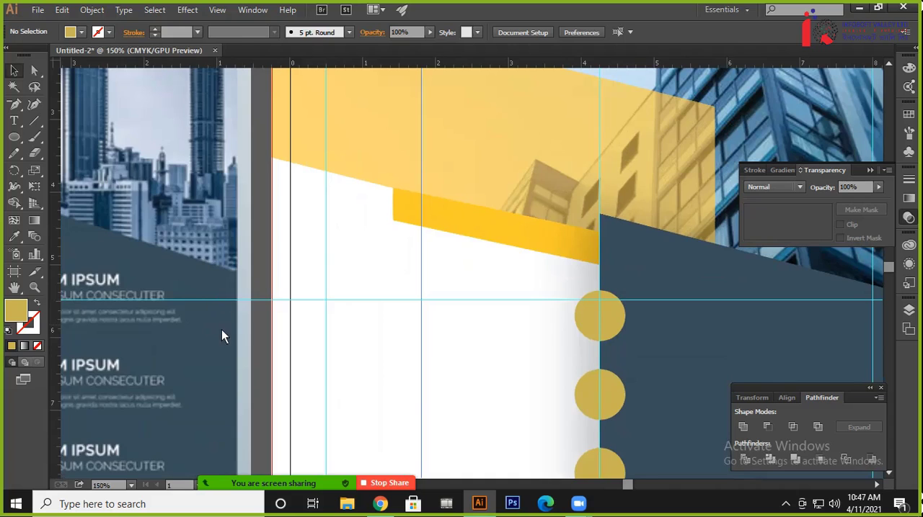
{"action": "left_click_drag", "start_coordinate": [222, 329], "coordinate": [591, 269]}
{"action": "left_click_drag", "start_coordinate": [402, 277], "coordinate": [314, 278]}
{"action": "key", "text": "ctrl+minus"}
{"action": "key", "text": "ctrl+minus"}
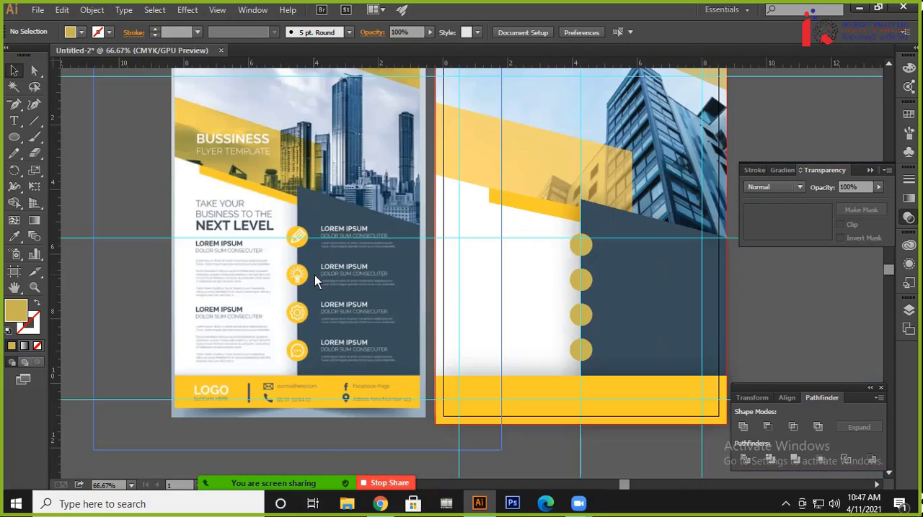
Switch to Chrome, search Flaticon for "location" and add the third solid black pin in the second row to the collection
{"action": "key", "text": "alt+Tab"}
{"action": "type", "text": "a"}
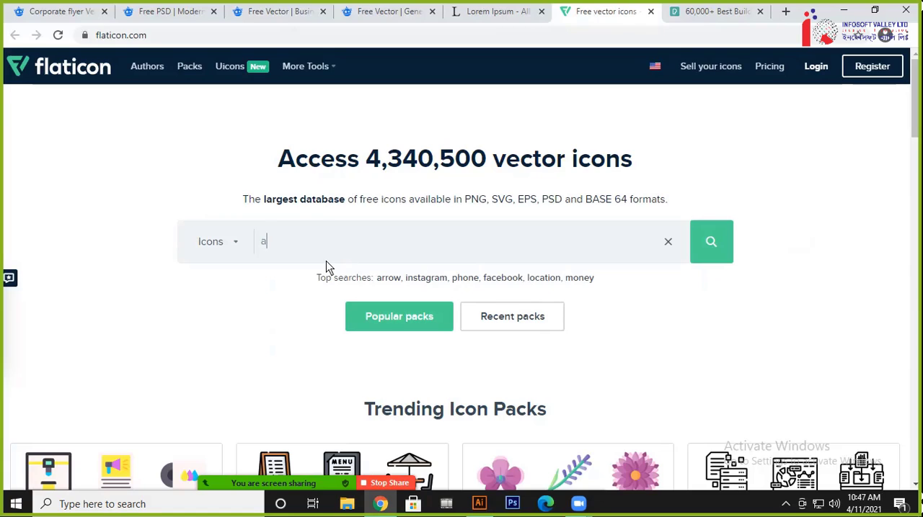
{"action": "key", "text": "BackSpace"}
{"action": "key", "text": "BackSpace"}
{"action": "type", "text": "loca"}
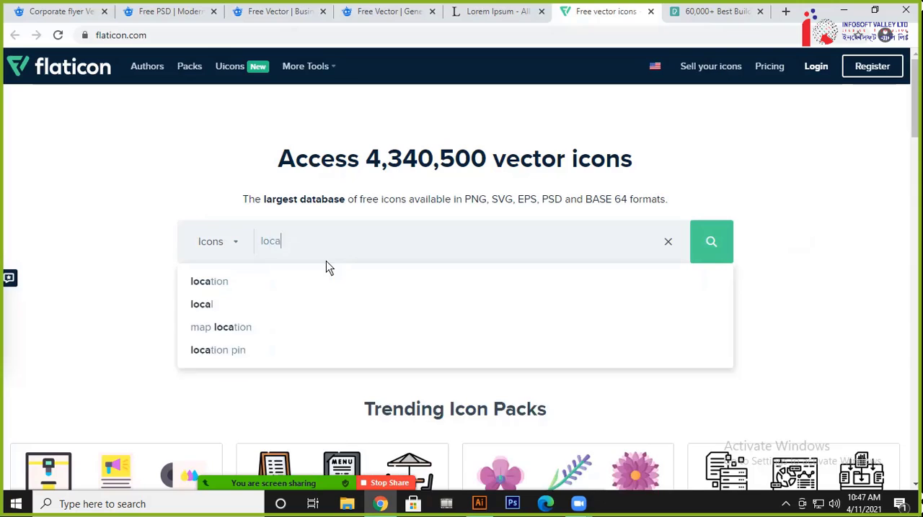
{"action": "type", "text": "tion"}
{"action": "key", "text": "Return"}
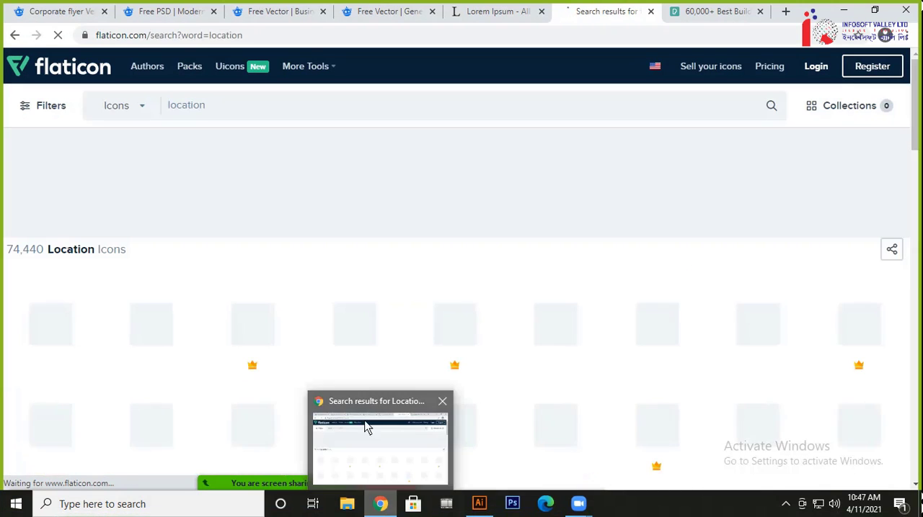
{"action": "scroll", "coordinate": [180, 263], "scroll_direction": "down", "scroll_amount": 2}
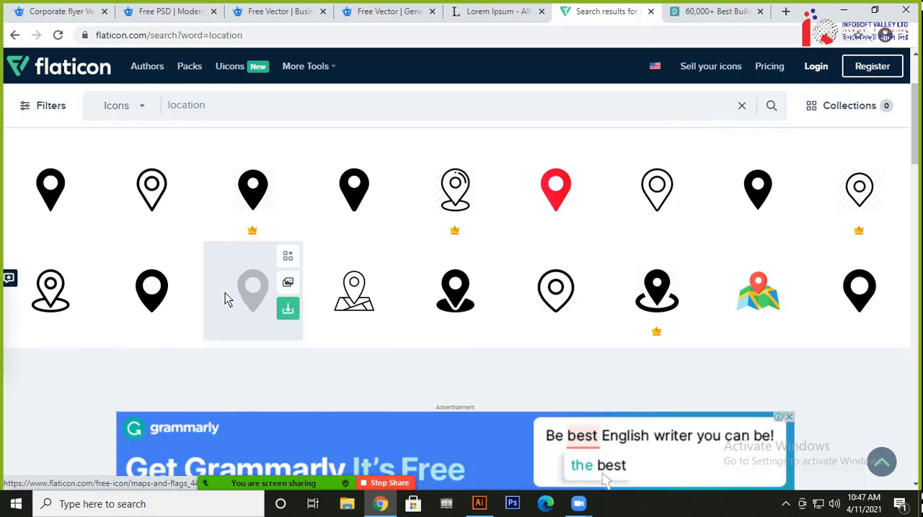
{"action": "left_click", "coordinate": [287, 258]}
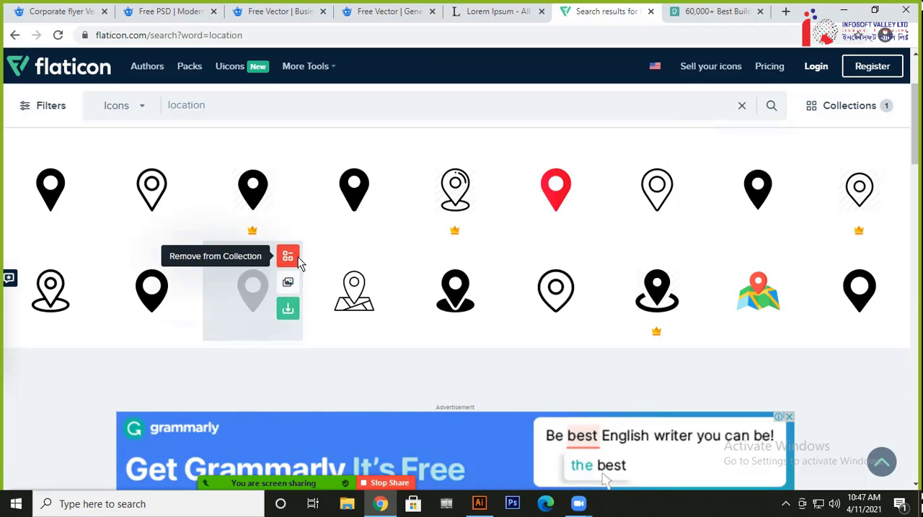
Check the reference flyer in Illustrator, then search Flaticon in Chrome for "mobile" and add the fourth first-row phone icon to the collection
{"action": "key", "text": "alt+Tab"}
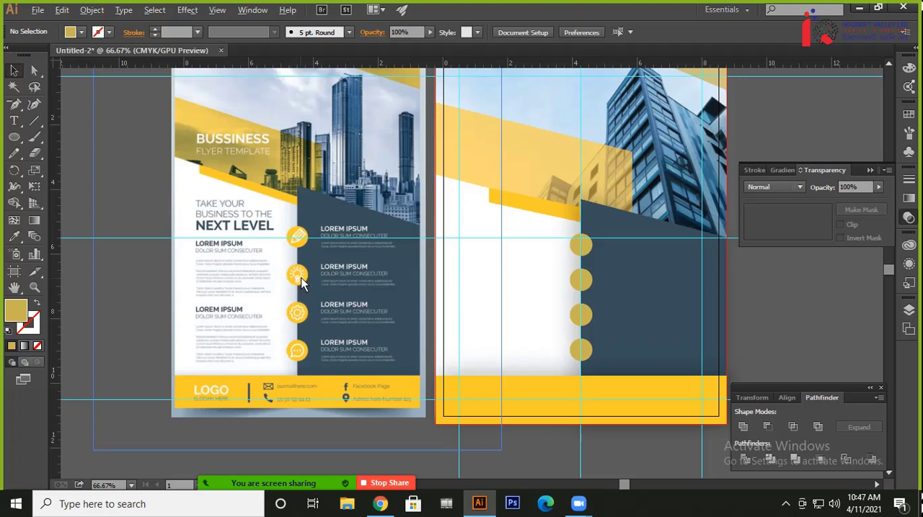
{"action": "key", "text": "alt+Tab"}
{"action": "left_click_drag", "start_coordinate": [267, 106], "coordinate": [170, 124]}
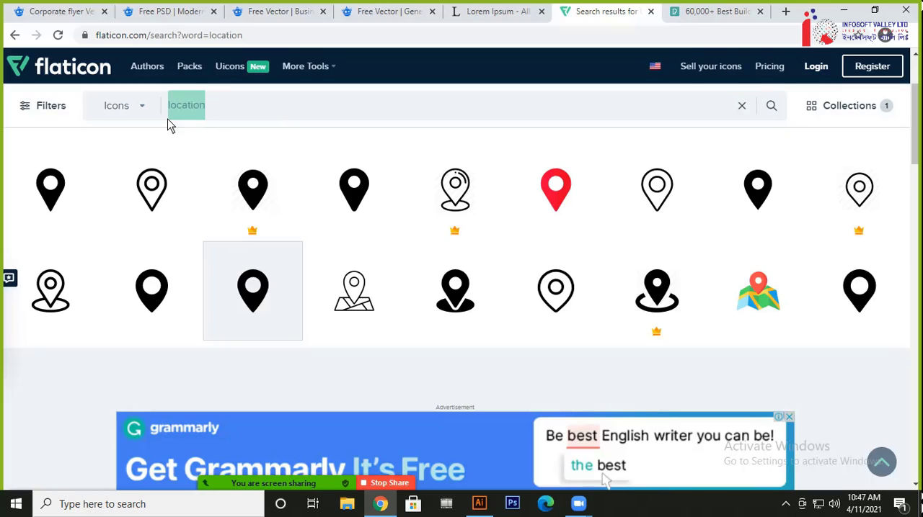
{"action": "type", "text": "mobile"}
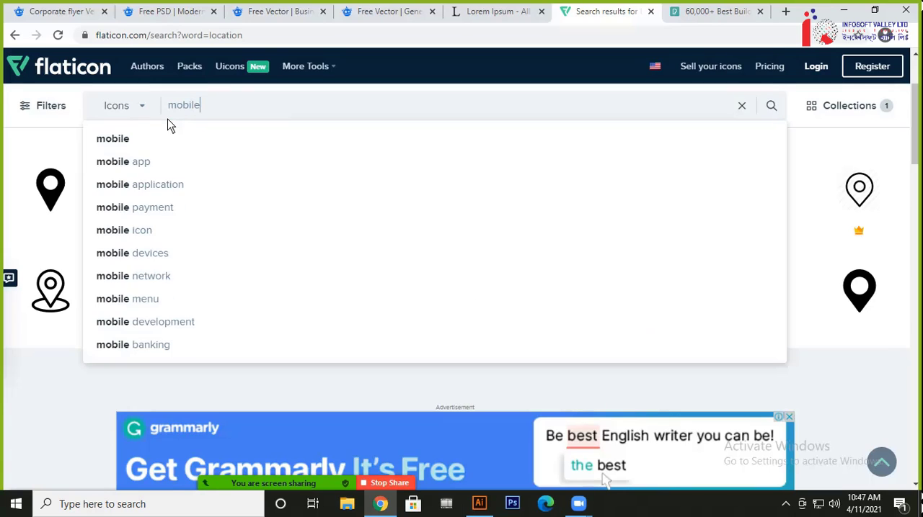
{"action": "left_click", "coordinate": [691, 13]}
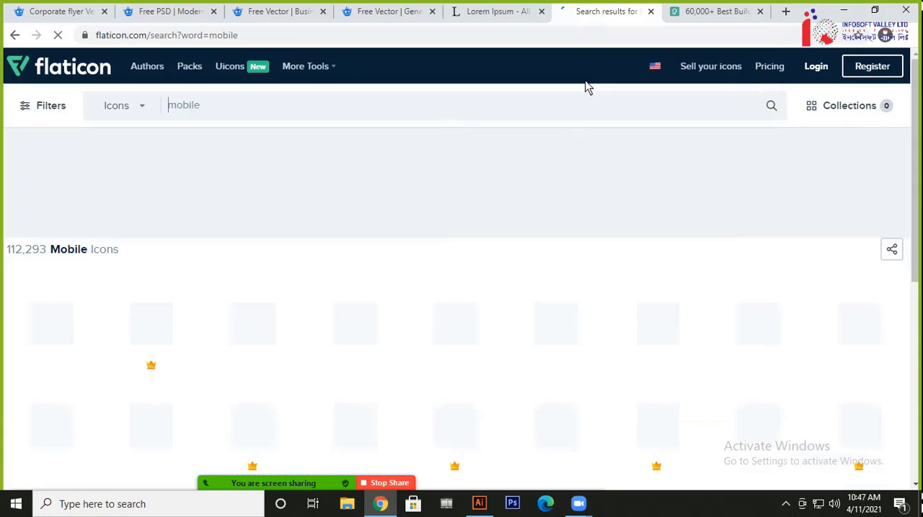
{"action": "scroll", "coordinate": [477, 231], "scroll_direction": "down", "scroll_amount": 1}
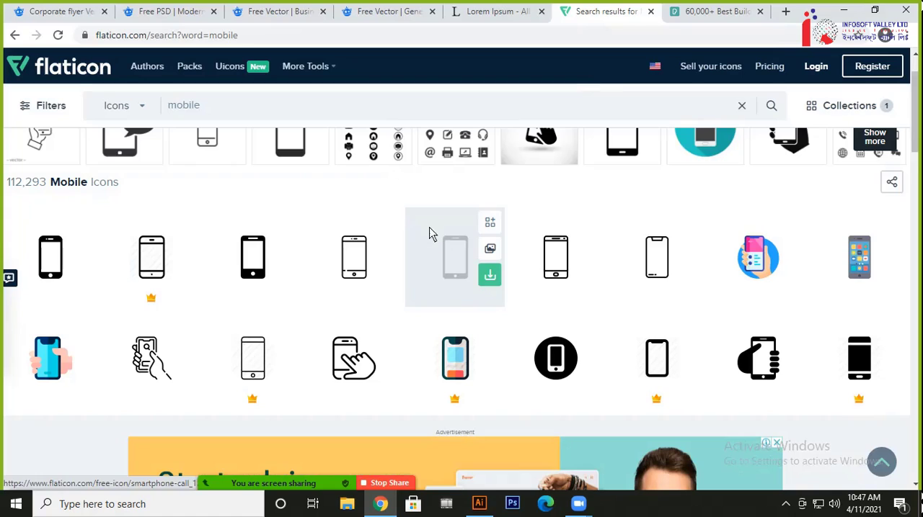
{"action": "left_click", "coordinate": [388, 222]}
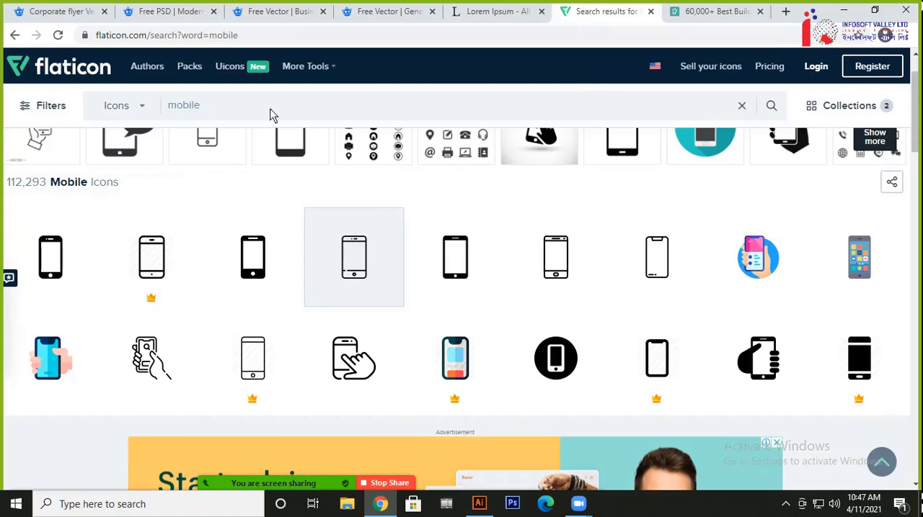
Search Flaticon for "email", dismiss the Adobe Stock ad, and add the fifth second-row envelope icon to the collection
{"action": "left_click_drag", "start_coordinate": [271, 106], "coordinate": [165, 111]}
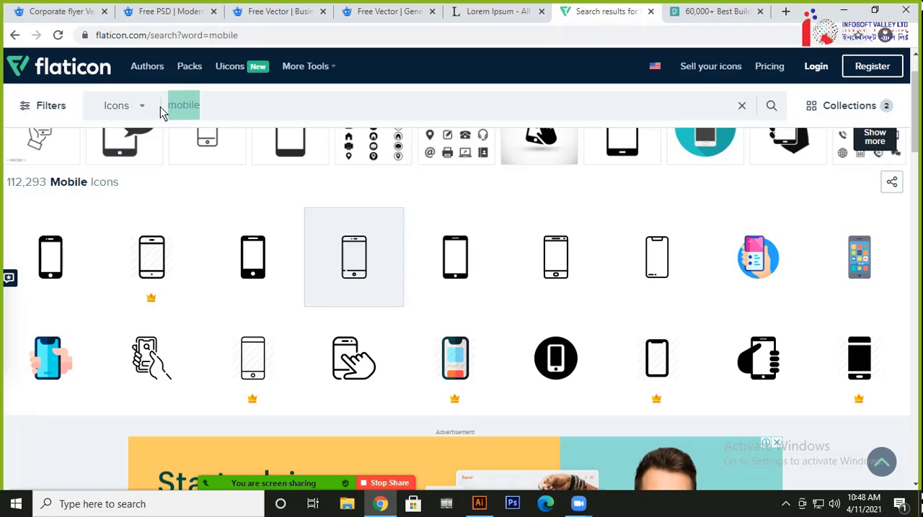
{"action": "type", "text": "email"}
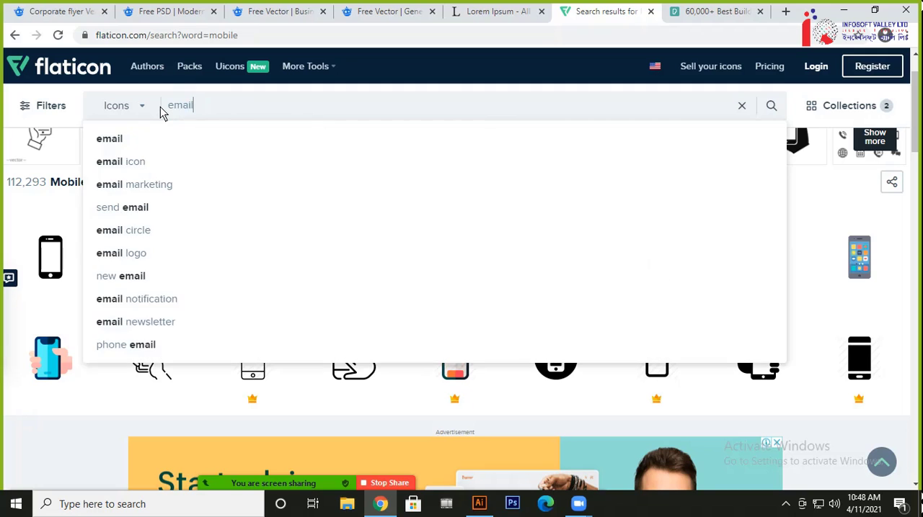
{"action": "key", "text": "Return"}
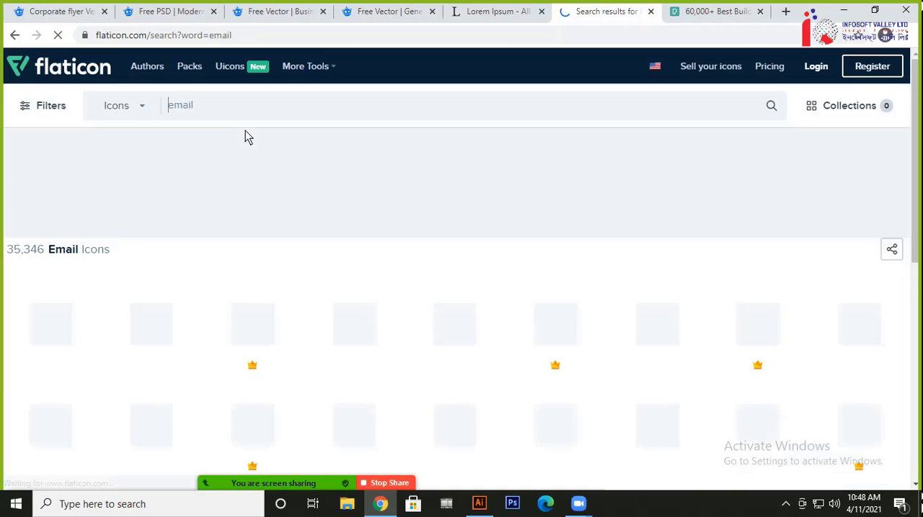
{"action": "scroll", "coordinate": [326, 224], "scroll_direction": "down", "scroll_amount": 1}
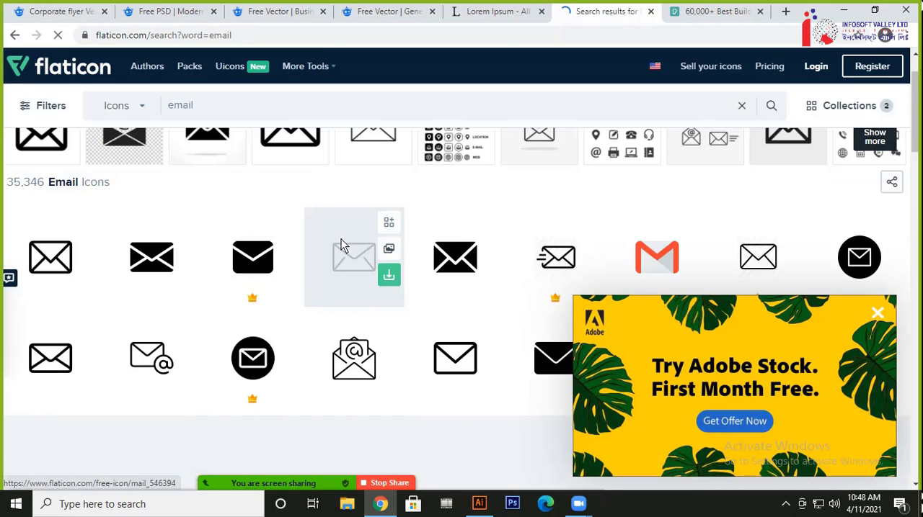
{"action": "scroll", "coordinate": [289, 274], "scroll_direction": "up", "scroll_amount": 1}
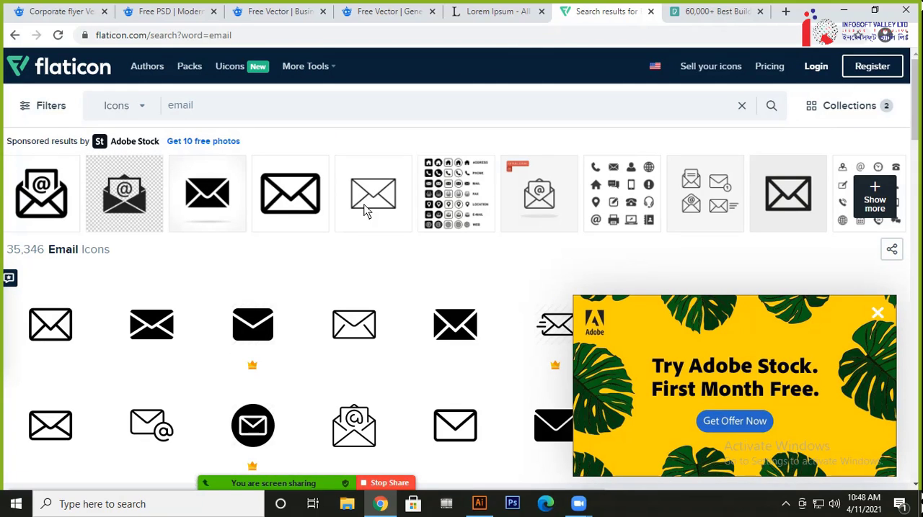
{"action": "left_click", "coordinate": [877, 313]}
{"action": "scroll", "coordinate": [311, 317], "scroll_direction": "down", "scroll_amount": 1}
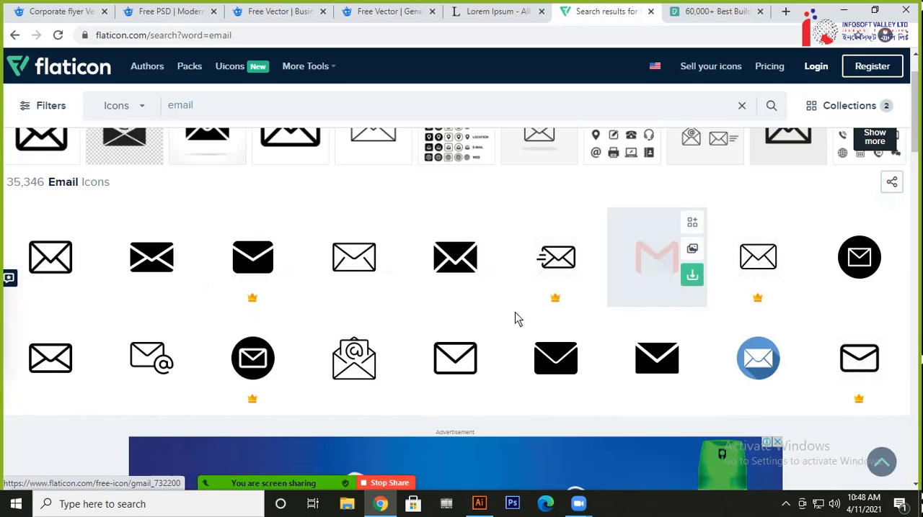
{"action": "left_click", "coordinate": [489, 326]}
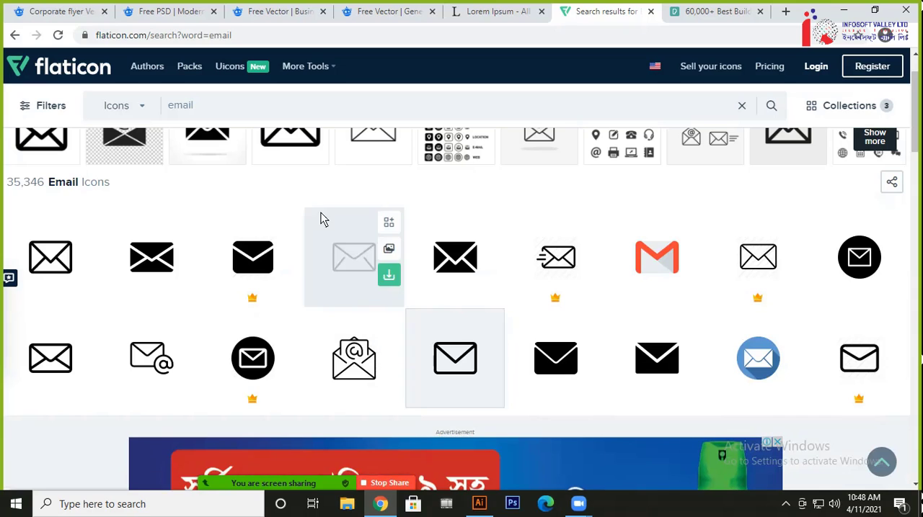
Search Flaticon for "website" and add the second globe icon in the second row to the collection
{"action": "left_click_drag", "start_coordinate": [271, 102], "coordinate": [131, 103]}
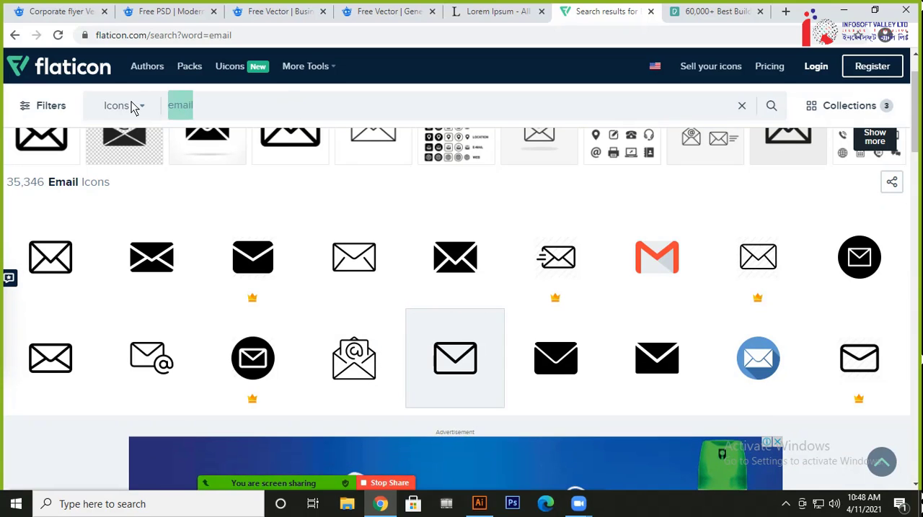
{"action": "type", "text": "ebsite"}
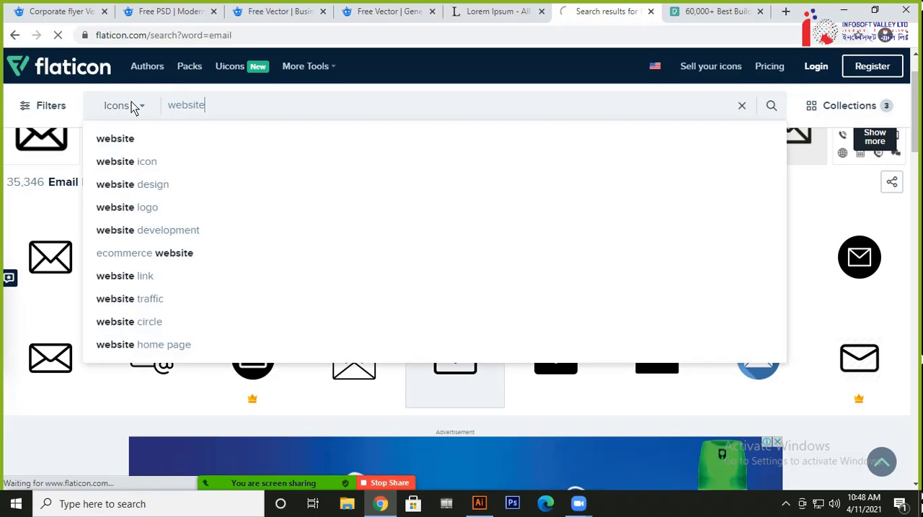
{"action": "key", "text": "Return"}
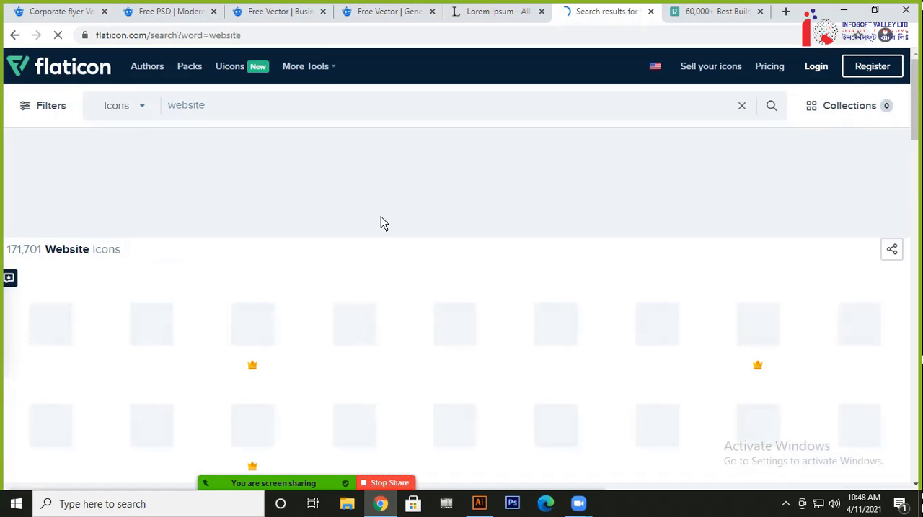
{"action": "scroll", "coordinate": [380, 216], "scroll_direction": "down", "scroll_amount": 1}
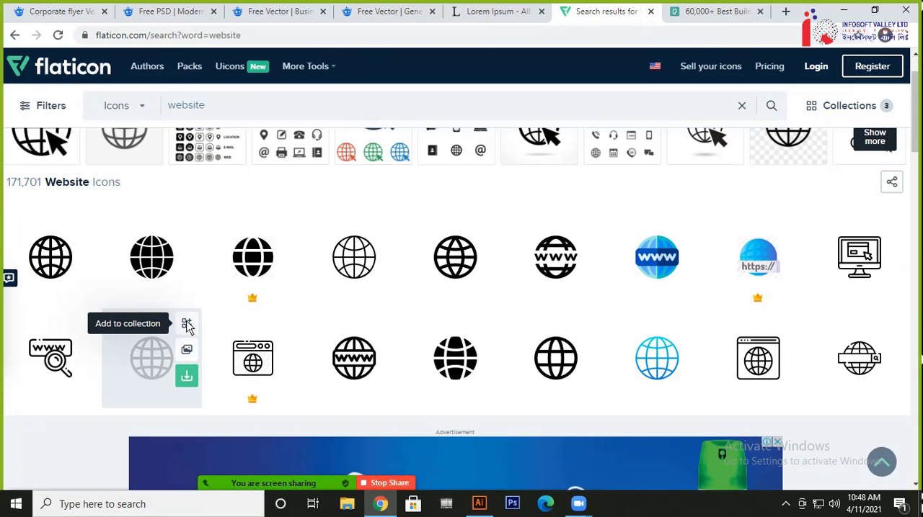
{"action": "left_click", "coordinate": [187, 325]}
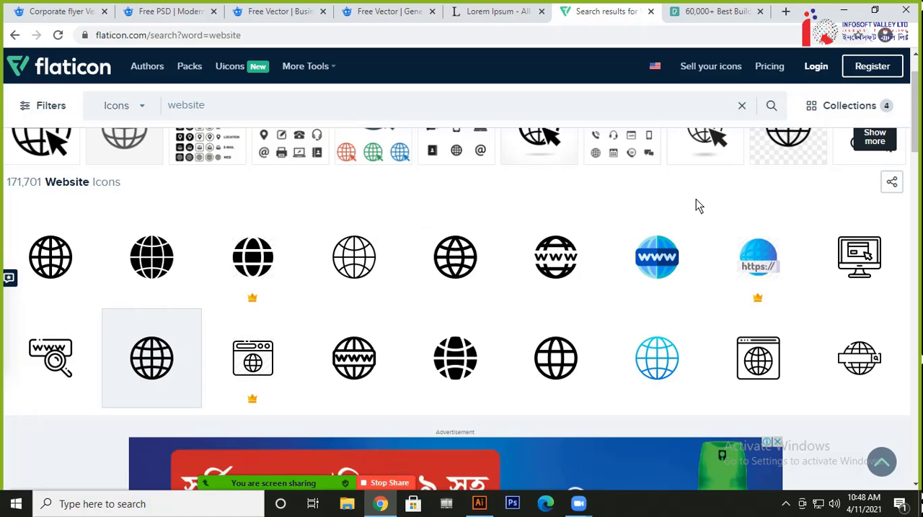
Check the reference flyer in Illustrator, then search Flaticon in Chrome for "facebook" and add the first second-row circular logo to the collection
{"action": "key", "text": "alt+Tab"}
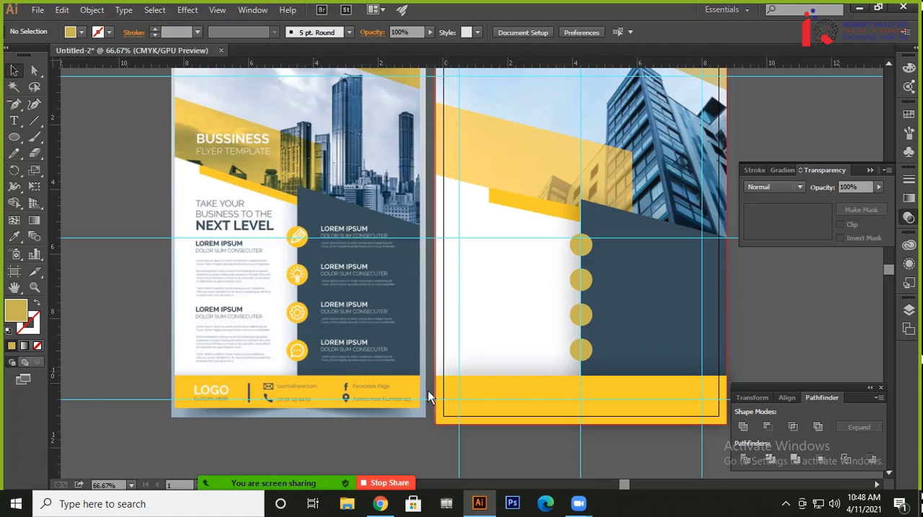
{"action": "key", "text": "alt+Tab"}
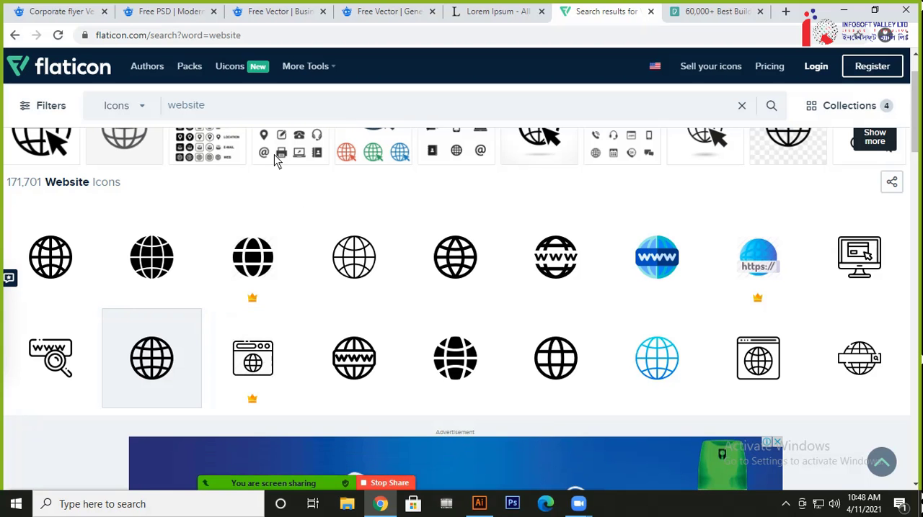
{"action": "type", "text": "face"}
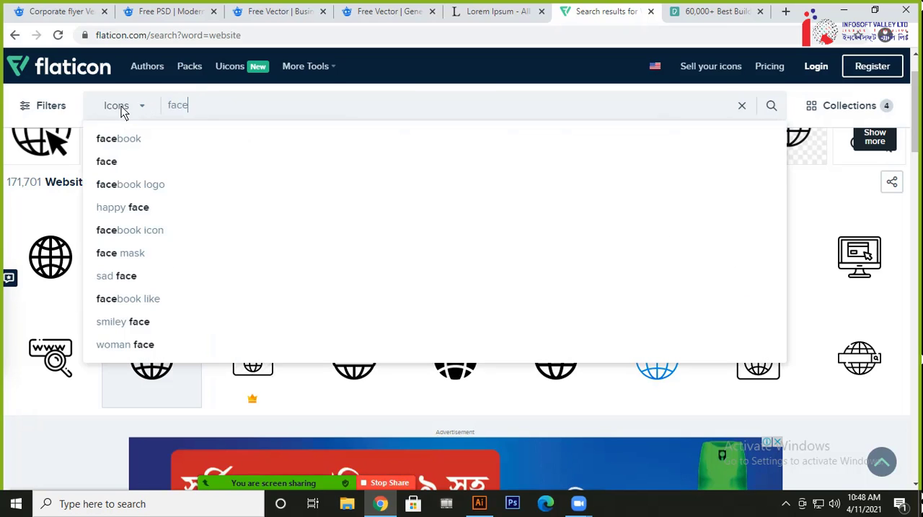
{"action": "left_click", "coordinate": [134, 143]}
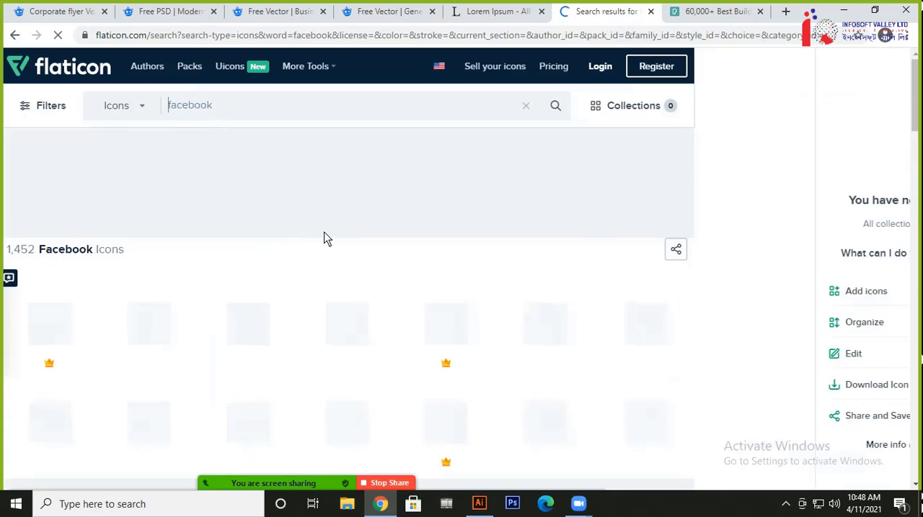
{"action": "scroll", "coordinate": [324, 238], "scroll_direction": "down", "scroll_amount": 1}
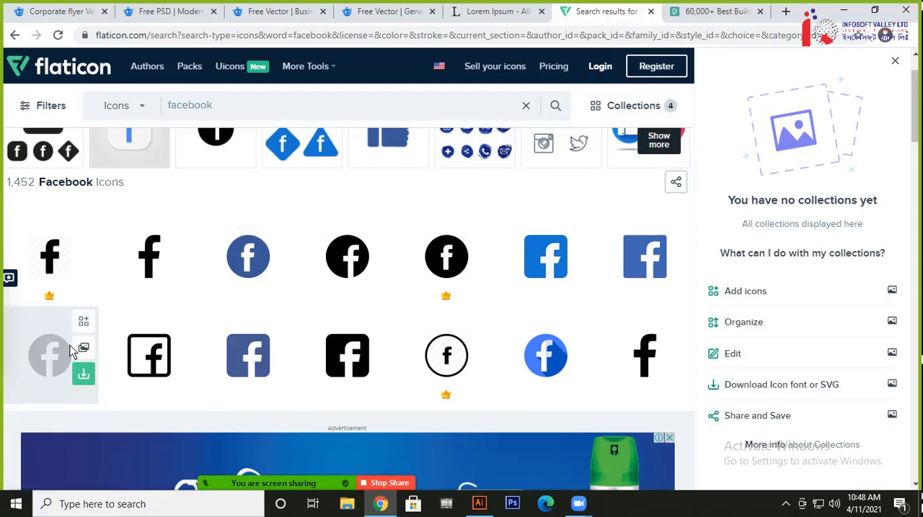
{"action": "left_click", "coordinate": [182, 321]}
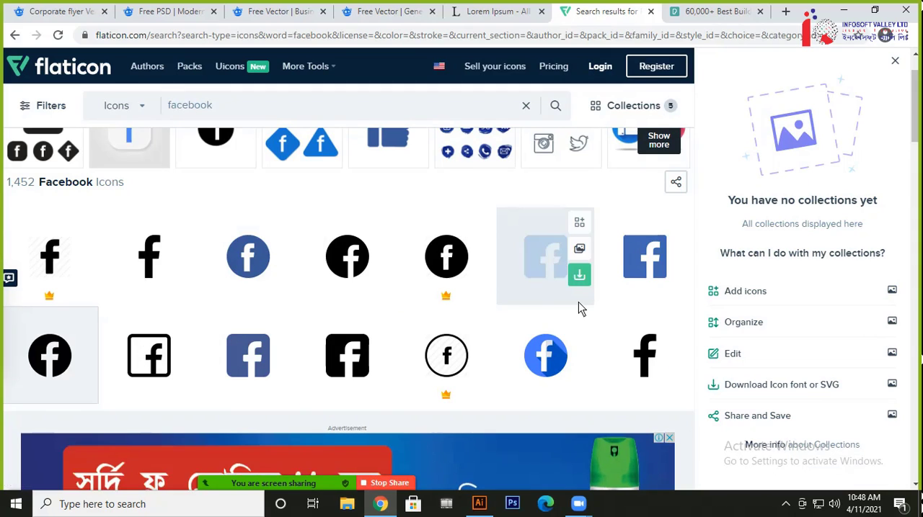
Download the icon collection in EPS format with the free download option
{"action": "scroll", "coordinate": [469, 329], "scroll_direction": "up", "scroll_amount": 1}
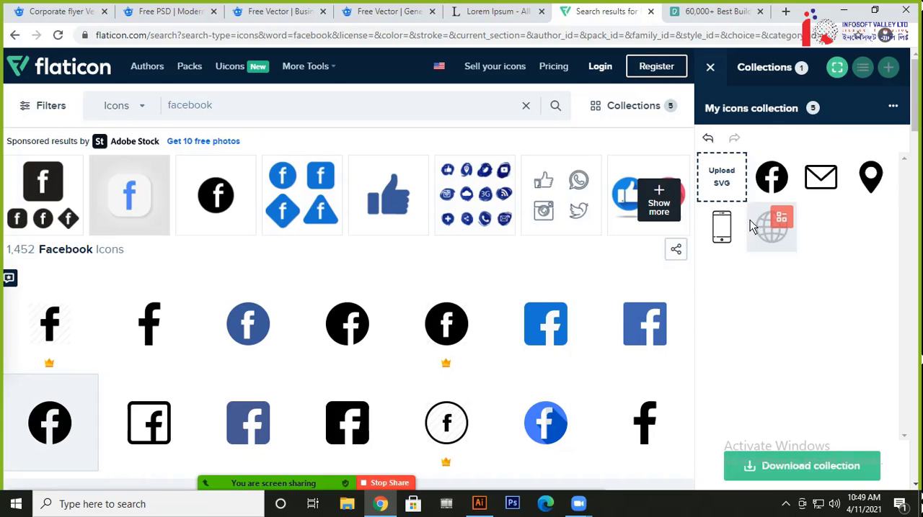
{"action": "left_click", "coordinate": [793, 472]}
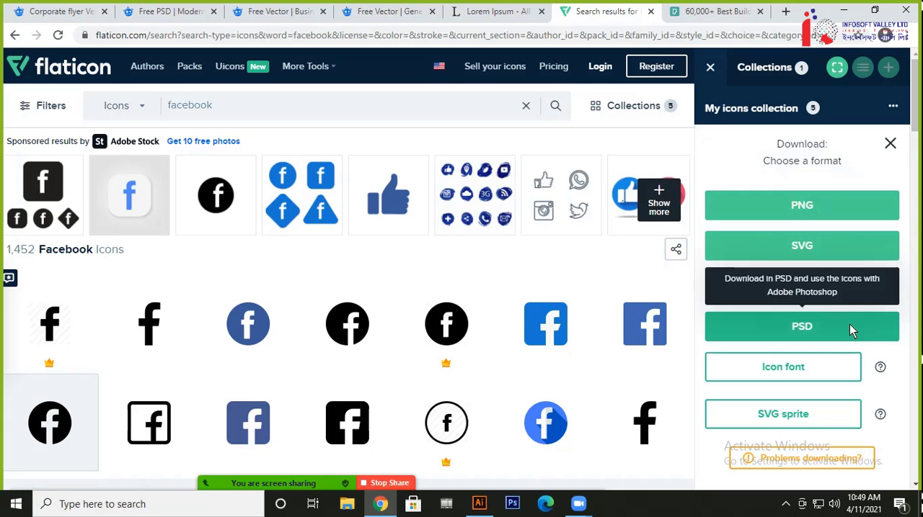
{"action": "scroll", "coordinate": [850, 327], "scroll_direction": "down", "scroll_amount": 1}
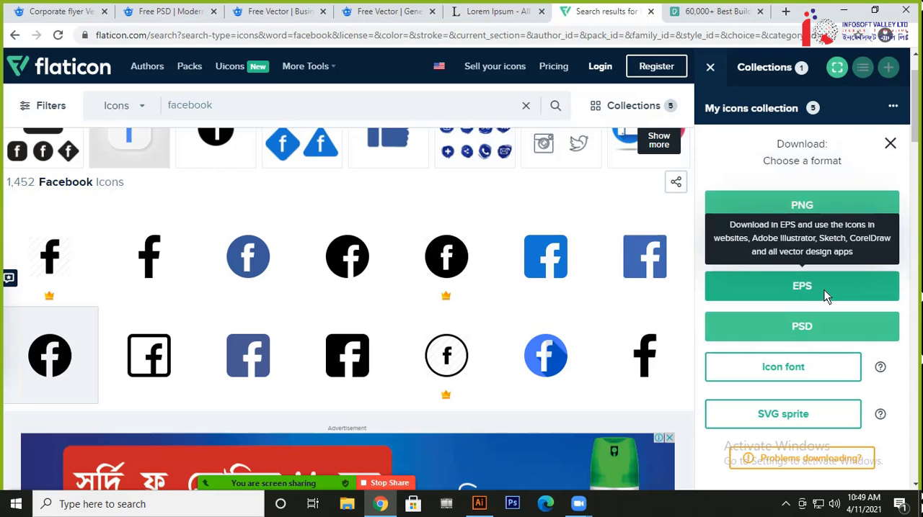
{"action": "left_click", "coordinate": [824, 290]}
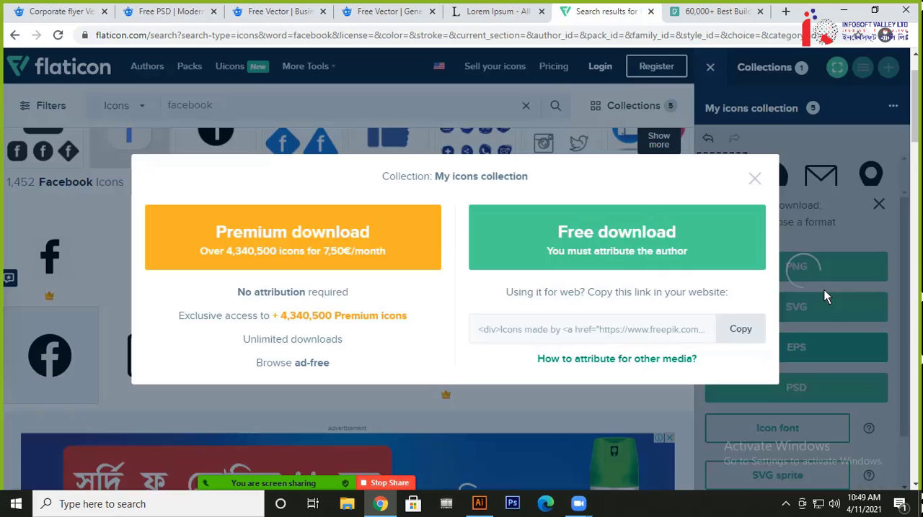
{"action": "left_click", "coordinate": [653, 253]}
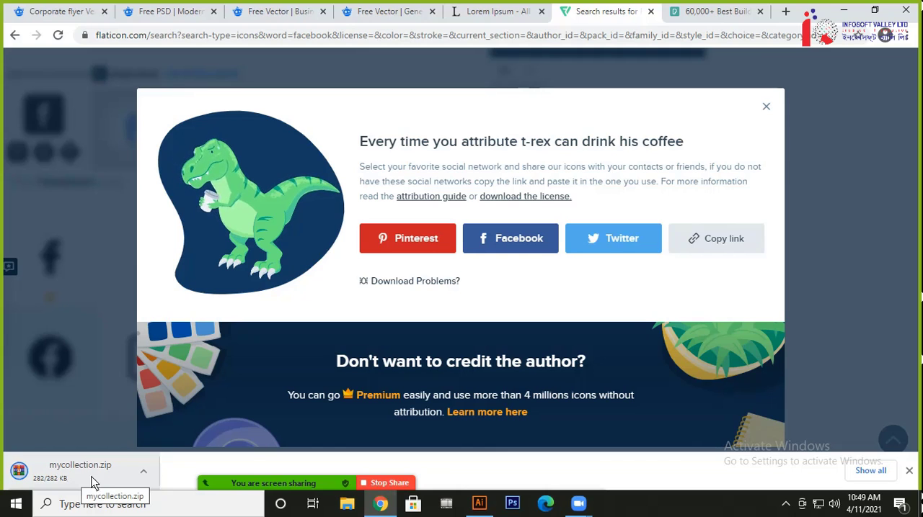
Locate the downloaded mycollection.zip in File Explorer, extract it to a mycollection folder, and open its eps subfolder
{"action": "left_click", "coordinate": [143, 471]}
{"action": "left_click", "coordinate": [171, 424]}
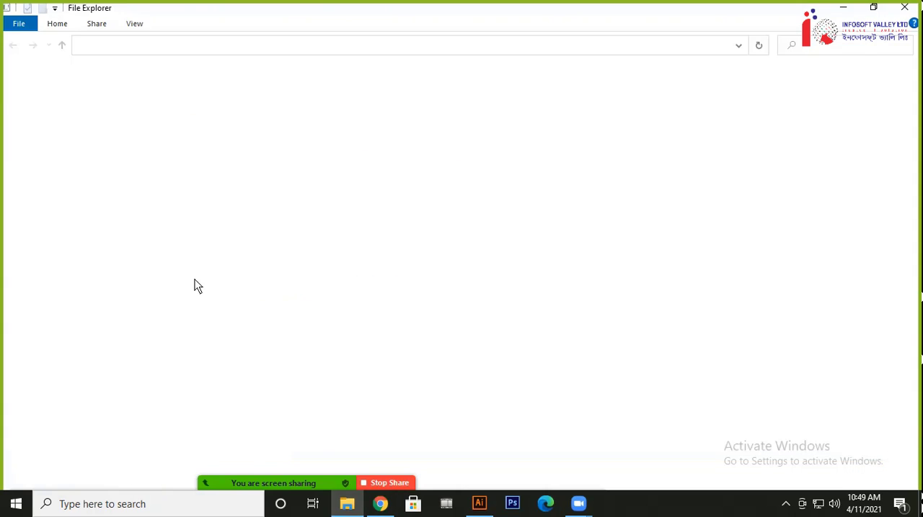
{"action": "right_click", "coordinate": [152, 104]}
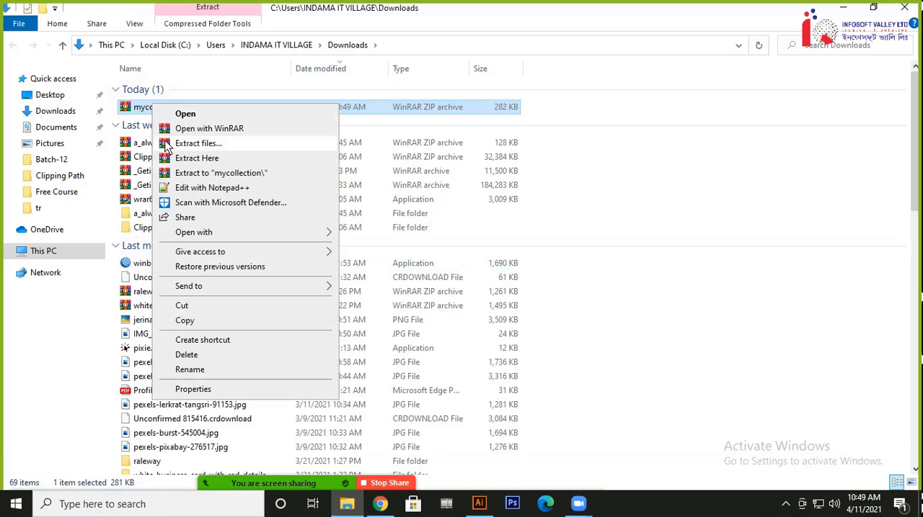
{"action": "left_click", "coordinate": [168, 146]}
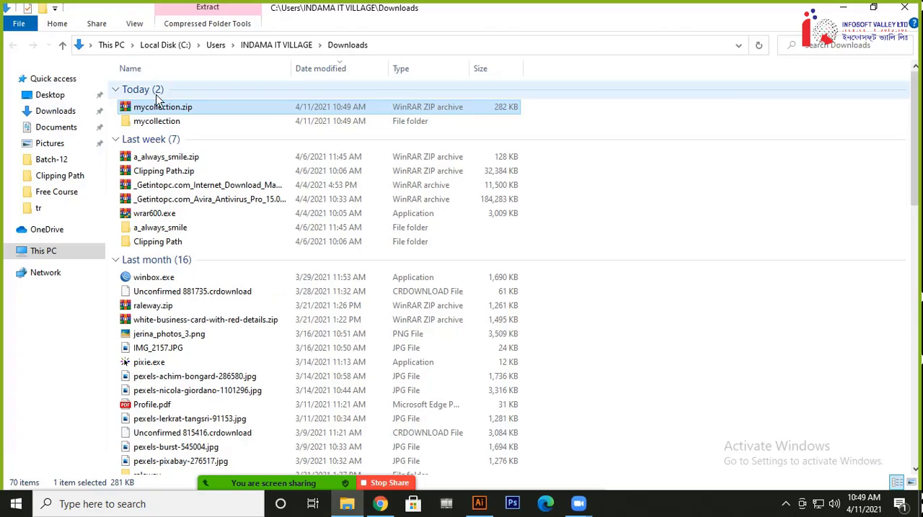
{"action": "double_click", "coordinate": [148, 121]}
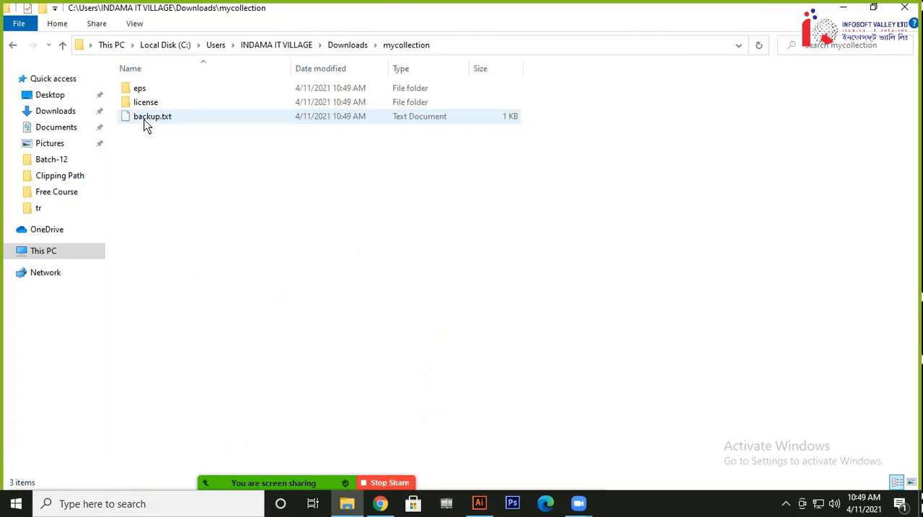
{"action": "double_click", "coordinate": [149, 91]}
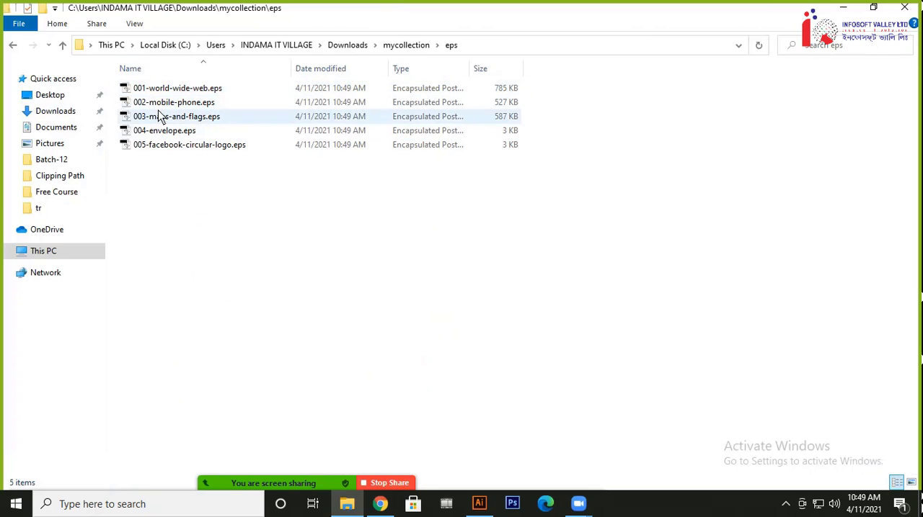
Open 001-world-wide-web.eps in Illustrator and copy its globe icon into the Untitled-2 flyer document
{"action": "left_click_drag", "start_coordinate": [159, 92], "coordinate": [261, 51]}
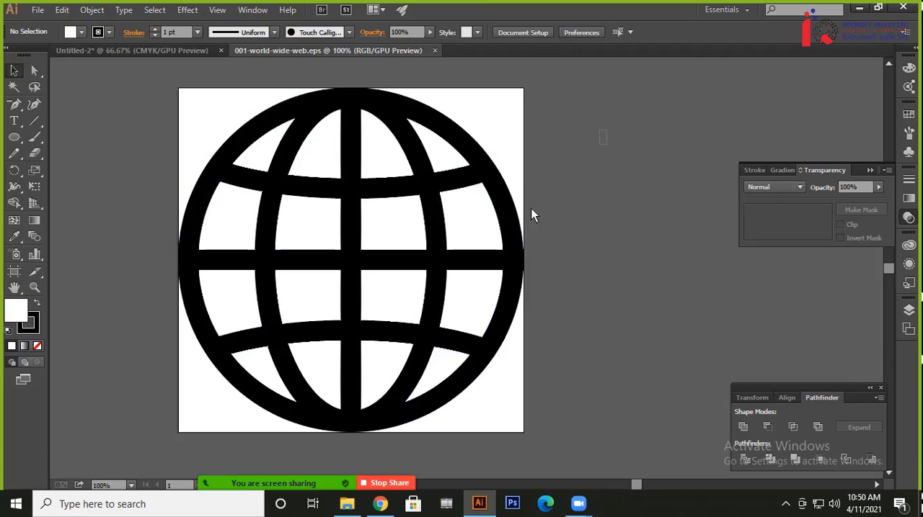
{"action": "left_click", "coordinate": [422, 295]}
{"action": "left_click", "coordinate": [562, 216]}
{"action": "left_click", "coordinate": [493, 186]}
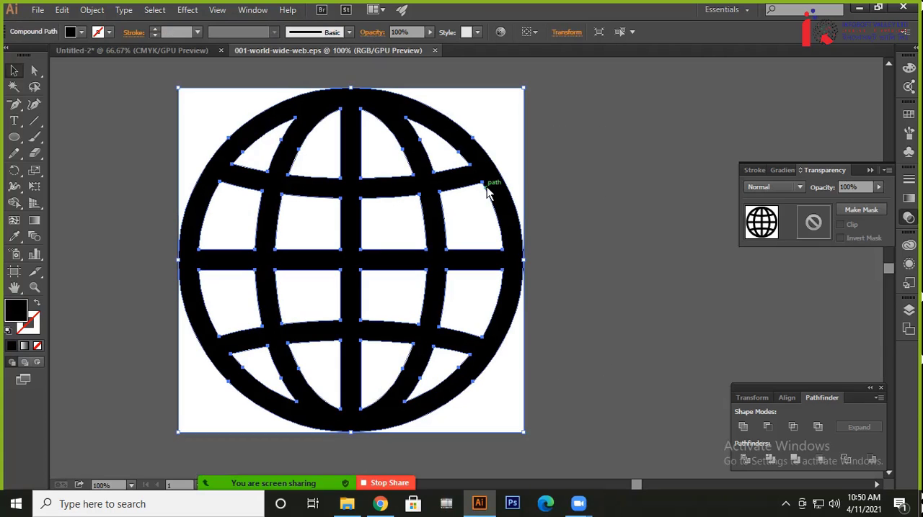
{"action": "left_click", "coordinate": [156, 52]}
{"action": "left_click_drag", "start_coordinate": [250, 401], "coordinate": [253, 400]}
{"action": "left_click_drag", "start_coordinate": [446, 418], "coordinate": [243, 290]}
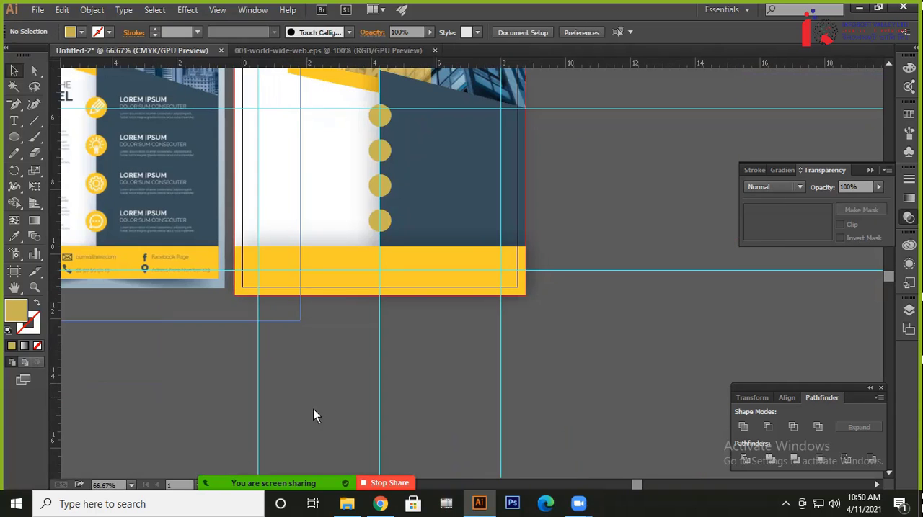
{"action": "key", "text": "ctrl+v"}
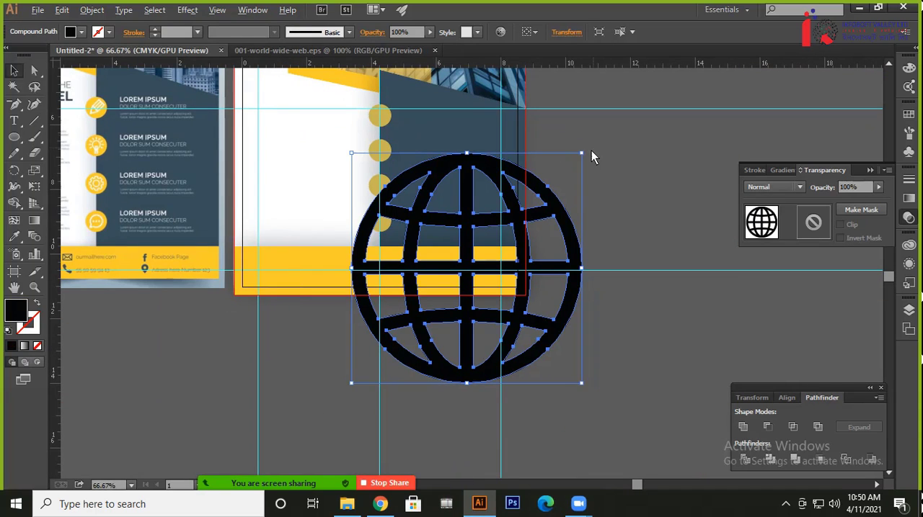
Shrink the pasted globe icon proportionally and centre it inside the lowest of the four gold circles
{"action": "left_click_drag", "start_coordinate": [581, 153], "coordinate": [495, 242]}
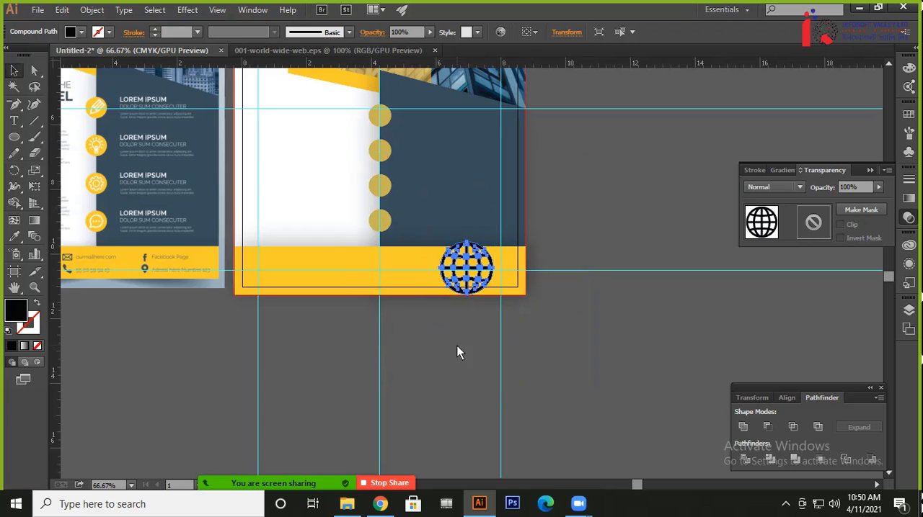
{"action": "left_click_drag", "start_coordinate": [457, 347], "coordinate": [594, 417]}
{"action": "left_click_drag", "start_coordinate": [606, 382], "coordinate": [548, 346]}
{"action": "key", "text": "ctrl+plus"}
{"action": "key", "text": "ctrl+plus"}
{"action": "key", "text": "ctrl+plus"}
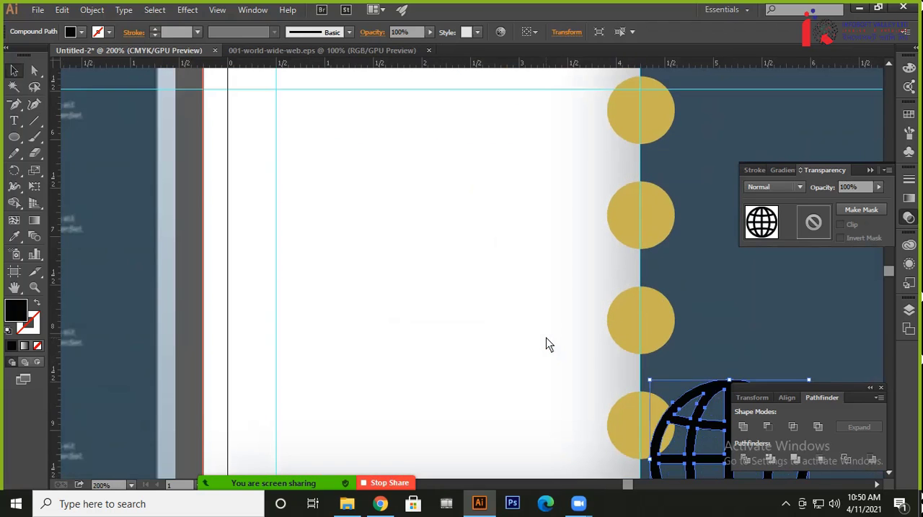
{"action": "left_click_drag", "start_coordinate": [594, 380], "coordinate": [419, 312]}
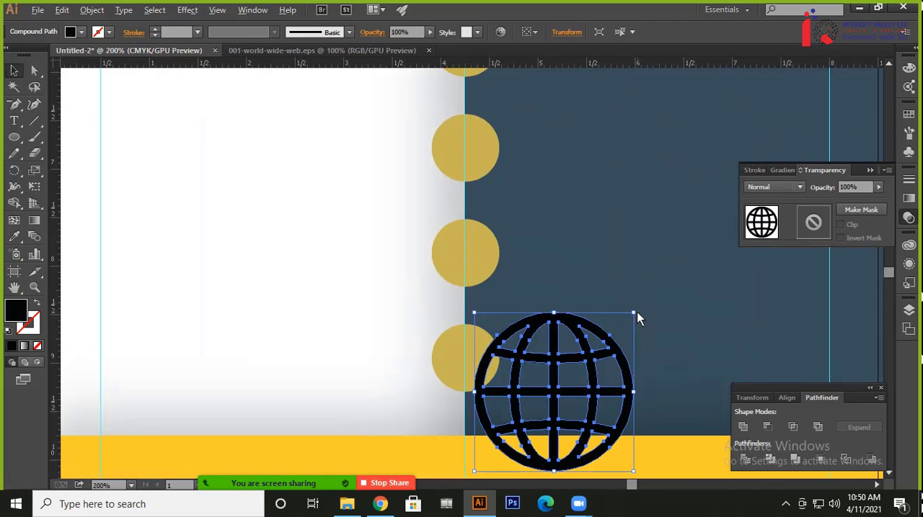
{"action": "left_click_drag", "start_coordinate": [632, 314], "coordinate": [481, 361]}
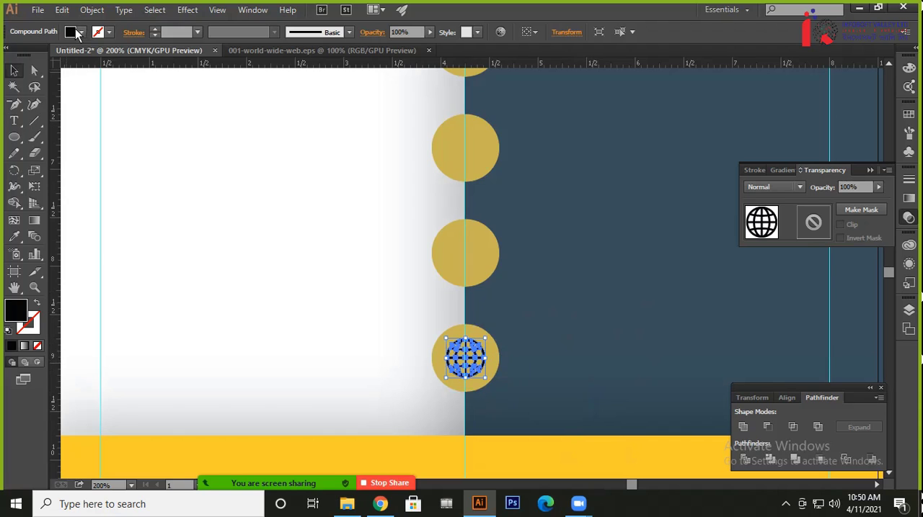
Fill the globe icon with white and enlarge it slightly within its gold circle
{"action": "left_click", "coordinate": [82, 32]}
{"action": "left_click", "coordinate": [28, 55]}
{"action": "left_click", "coordinate": [269, 295]}
{"action": "left_click", "coordinate": [308, 328]}
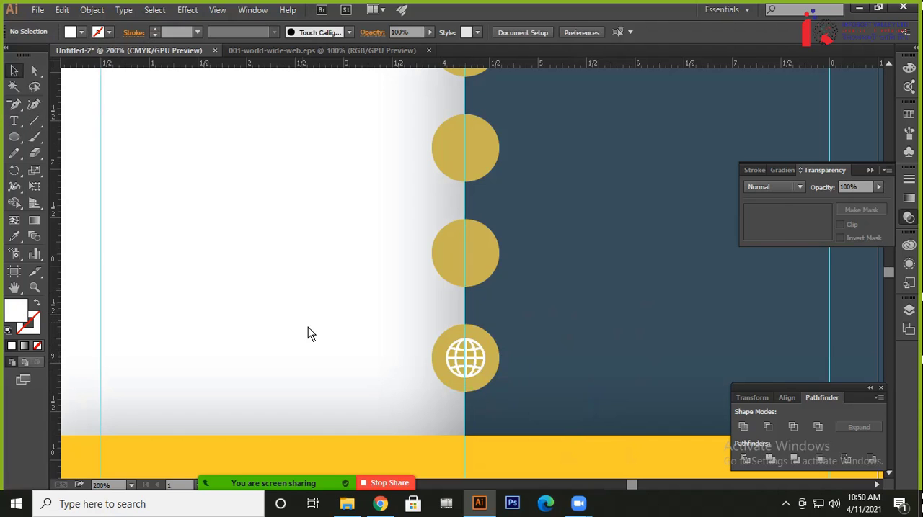
{"action": "left_click", "coordinate": [461, 364]}
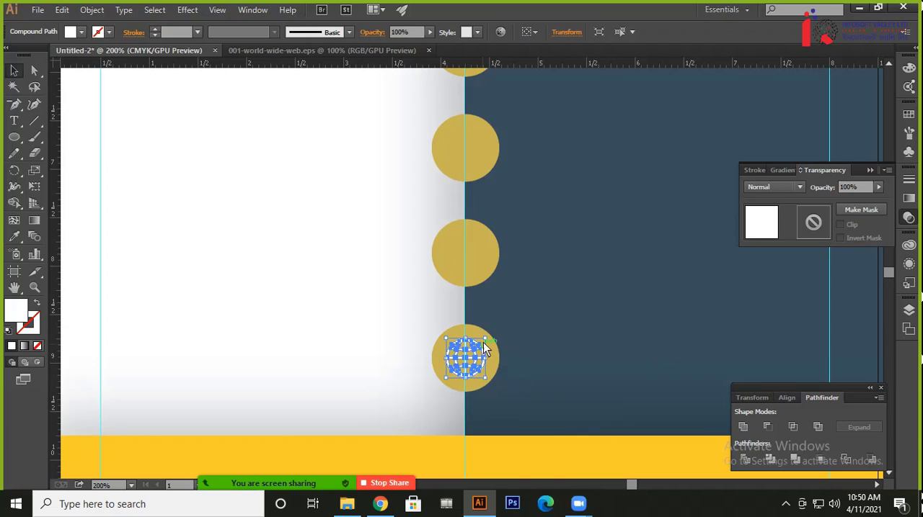
{"action": "left_click_drag", "start_coordinate": [486, 340], "coordinate": [486, 338]}
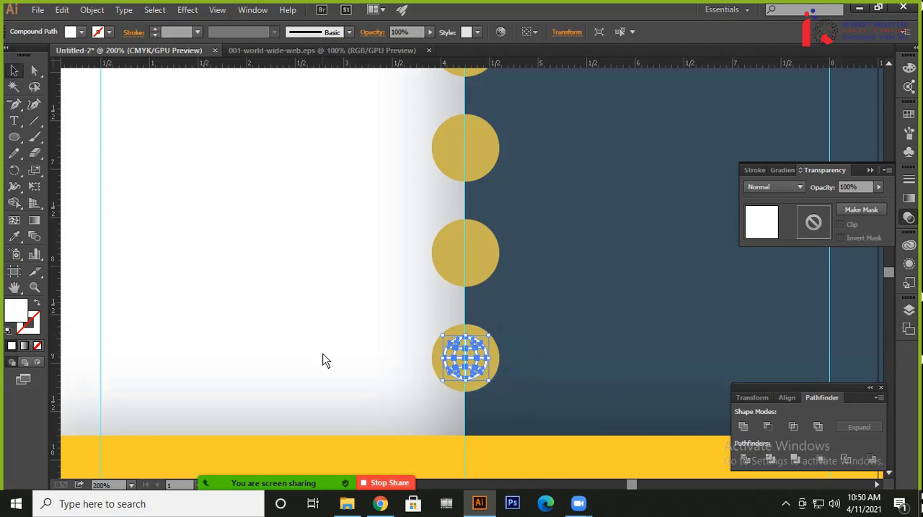
{"action": "left_click", "coordinate": [323, 358]}
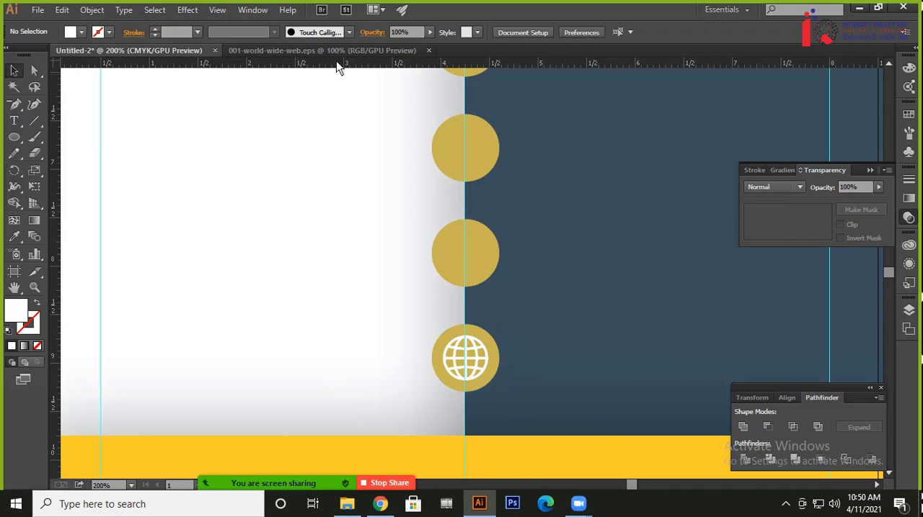
Close 001-world-wide-web.eps, open 002-mobile-phone.eps from File Explorer in Illustrator, and copy its phone outline into the flyer document
{"action": "left_click", "coordinate": [428, 55]}
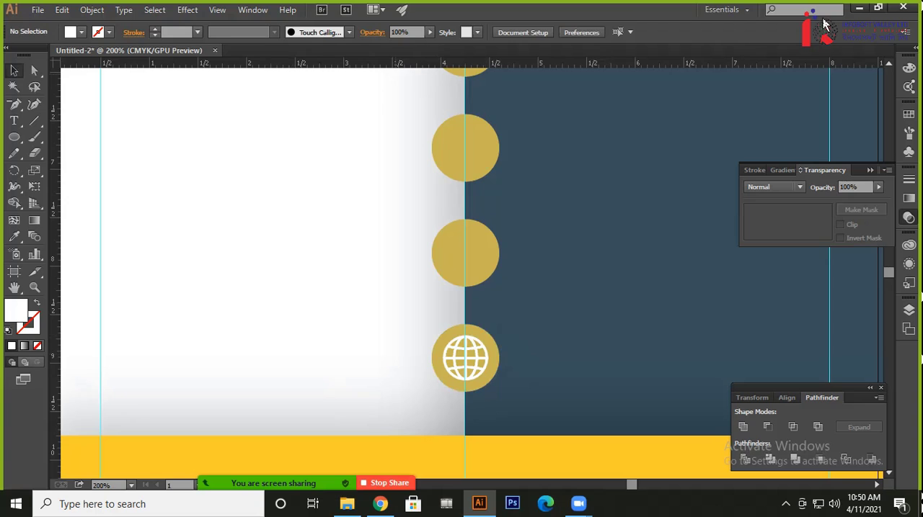
{"action": "left_click", "coordinate": [859, 8]}
{"action": "left_click_drag", "start_coordinate": [175, 107], "coordinate": [255, 54]}
{"action": "left_click", "coordinate": [563, 145]}
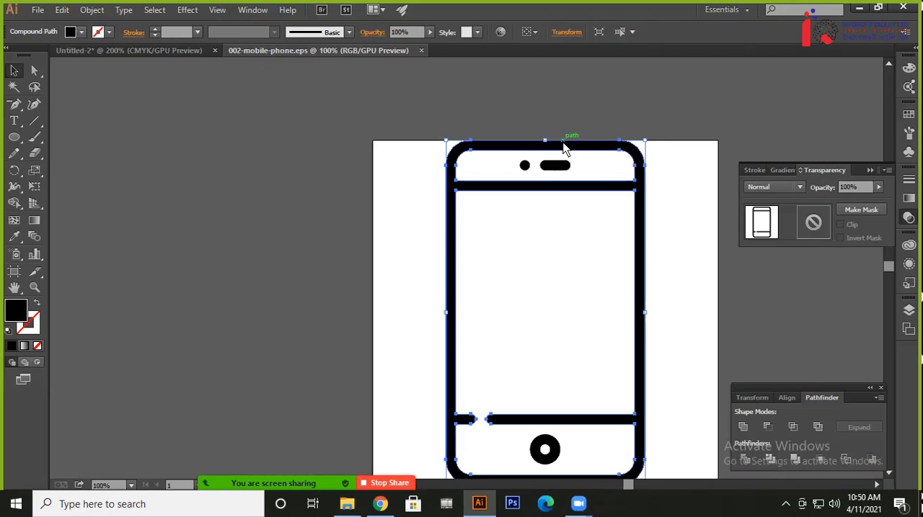
{"action": "left_click", "coordinate": [149, 51]}
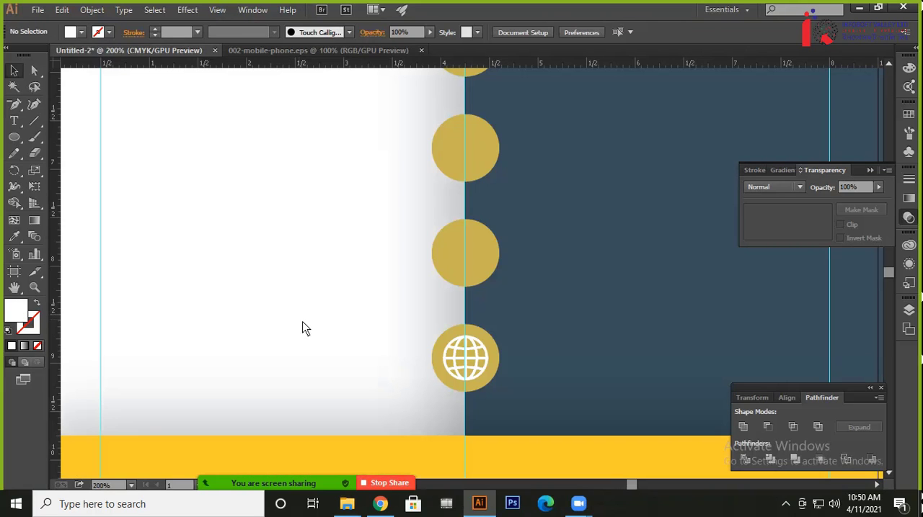
{"action": "key", "text": "ctrl+v"}
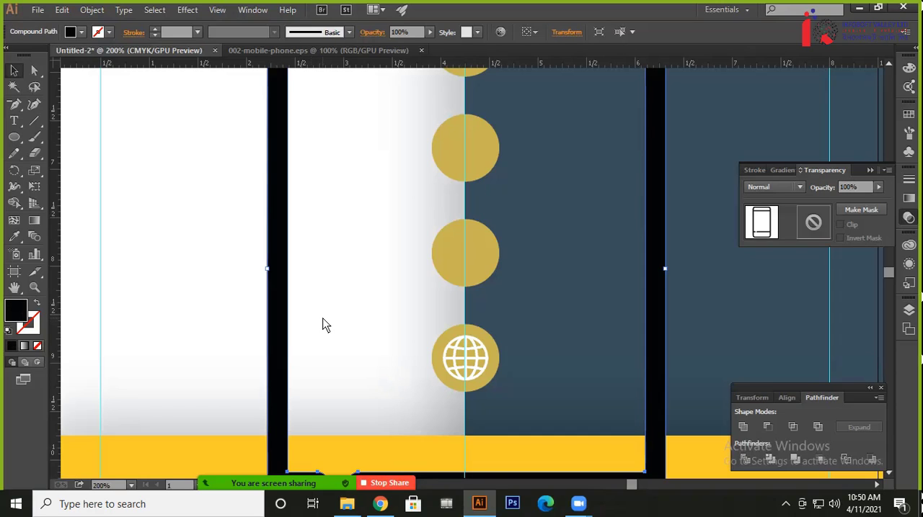
Scale the phone icon uniformly to 30%, then shrink it further and centre it in the gold circle above the globe
{"action": "key", "text": "s"}
{"action": "key", "text": "Return"}
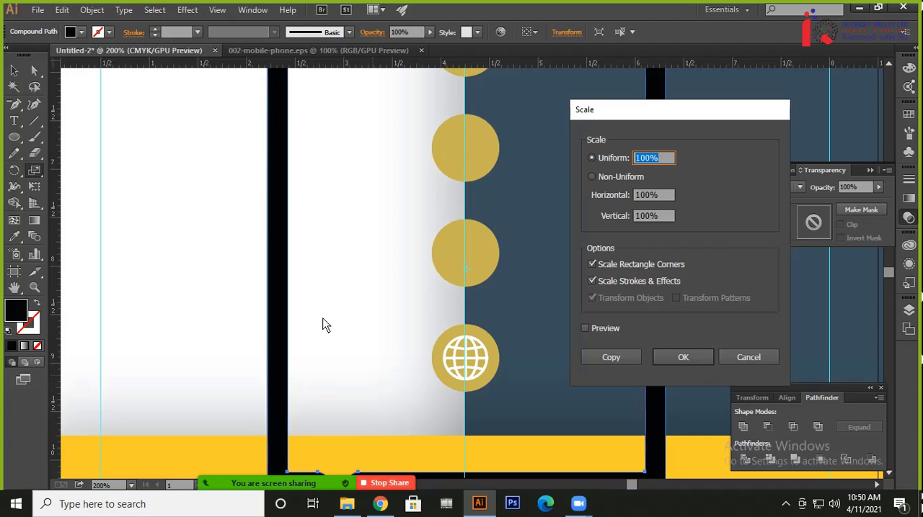
{"action": "type", "text": "30"}
{"action": "key", "text": "Return"}
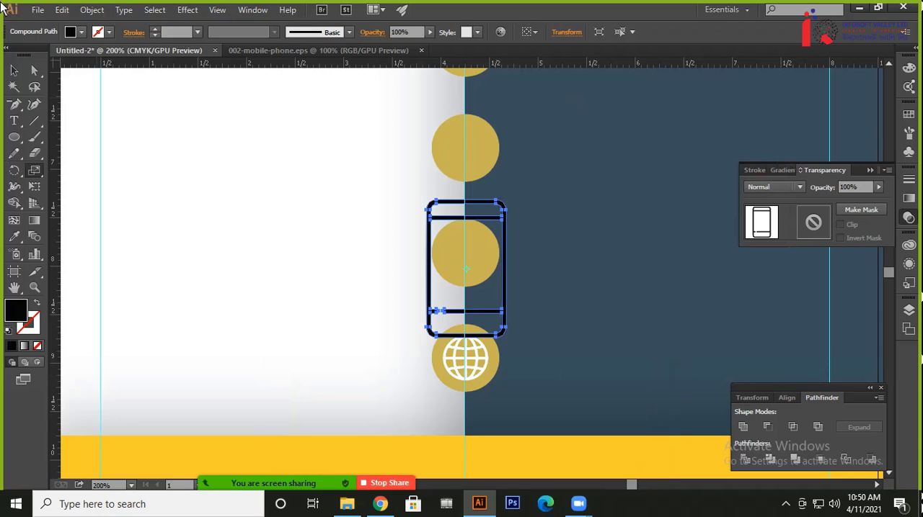
{"action": "left_click", "coordinate": [14, 70]}
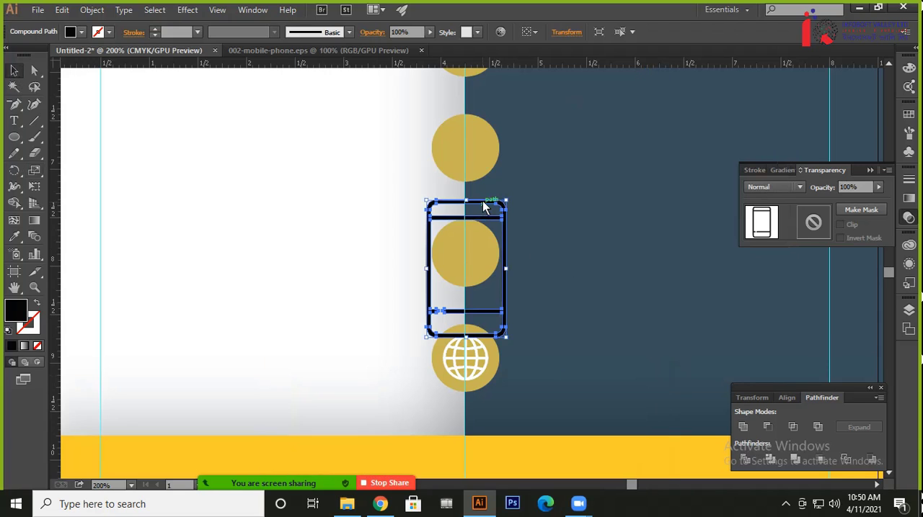
{"action": "left_click_drag", "start_coordinate": [483, 202], "coordinate": [482, 248]}
{"action": "key", "text": "shift+Up"}
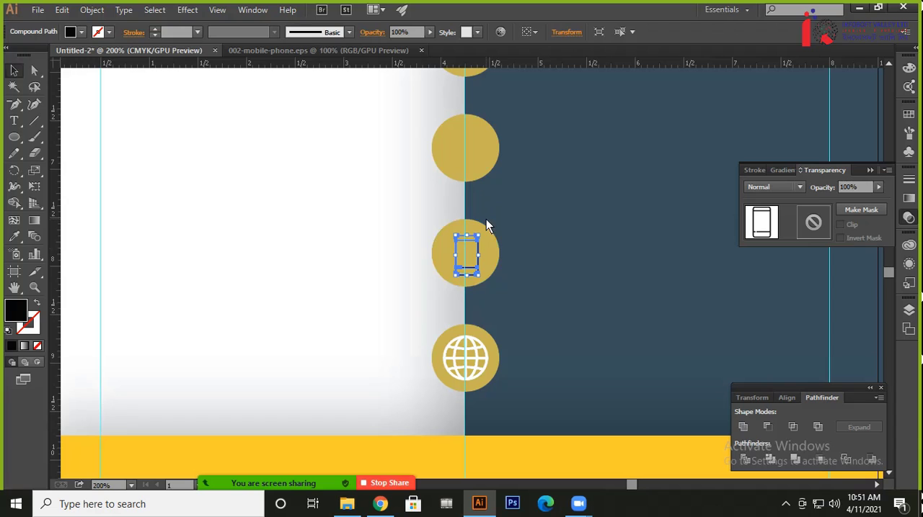
{"action": "key", "text": "Left"}
{"action": "key", "text": "Up"}
{"action": "key", "text": "Right"}
{"action": "left_click", "coordinate": [298, 51]}
{"action": "left_click_drag", "start_coordinate": [514, 195], "coordinate": [432, 252]}
{"action": "left_click", "coordinate": [100, 50]}
{"action": "left_click", "coordinate": [263, 196]}
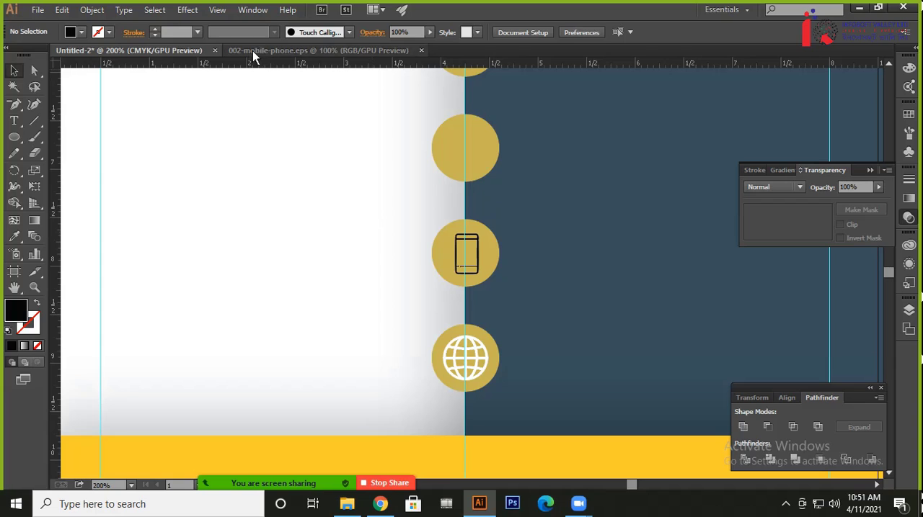
Close 002-mobile-phone.eps, open 003-maps-and-flags.eps from File Explorer in Illustrator, and copy its location pin into the flyer document
{"action": "left_click", "coordinate": [421, 50]}
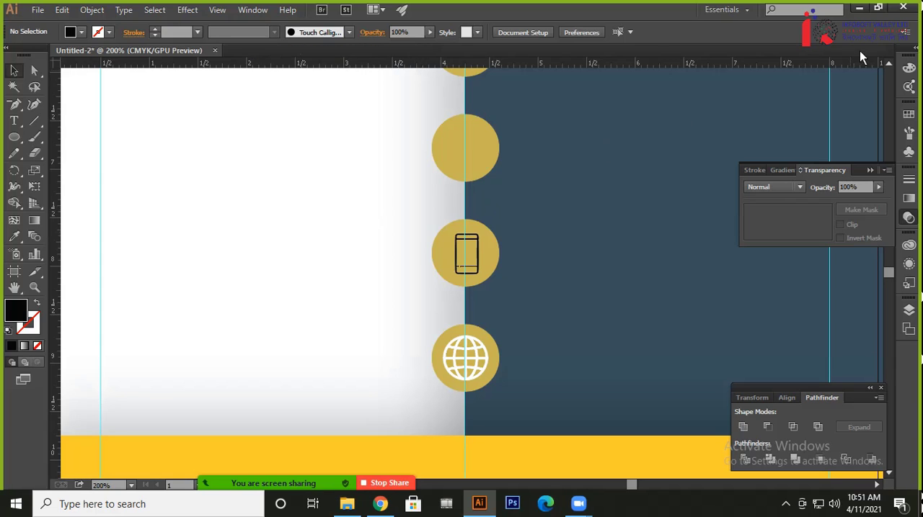
{"action": "left_click", "coordinate": [858, 8]}
{"action": "left_click_drag", "start_coordinate": [173, 118], "coordinate": [263, 57]}
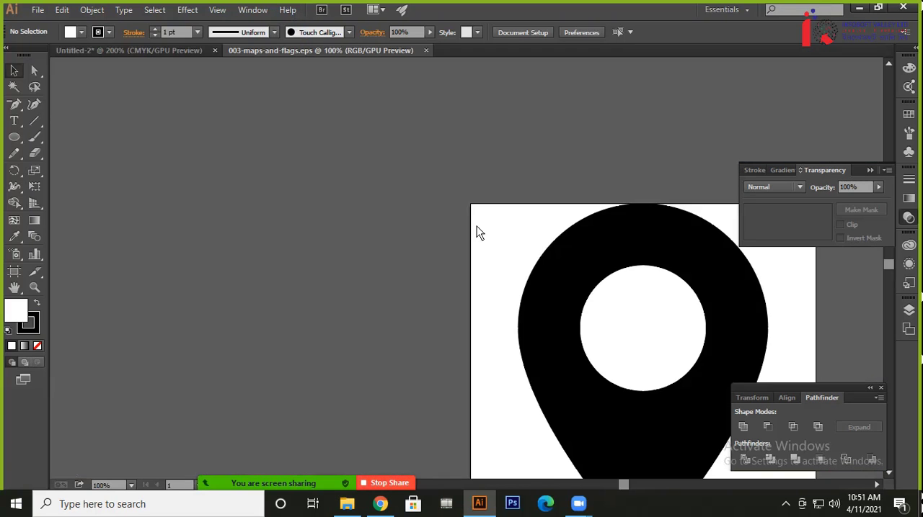
{"action": "left_click", "coordinate": [603, 260]}
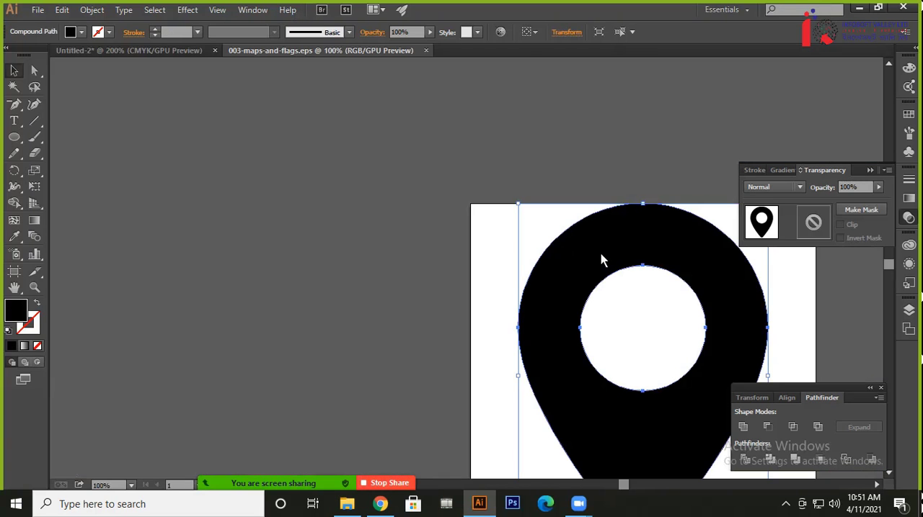
{"action": "left_click", "coordinate": [101, 51]}
{"action": "key", "text": "ctrl+v"}
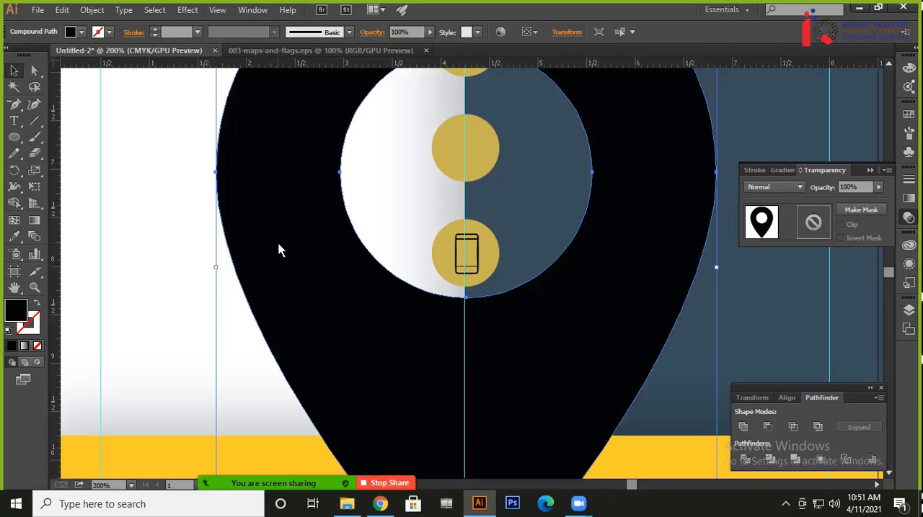
Scale the location pin uniformly to 20%, then shrink it further and fit it inside the gold circle above the phone icon
{"action": "key", "text": "s"}
{"action": "key", "text": "Return"}
{"action": "type", "text": "20"}
{"action": "key", "text": "Return"}
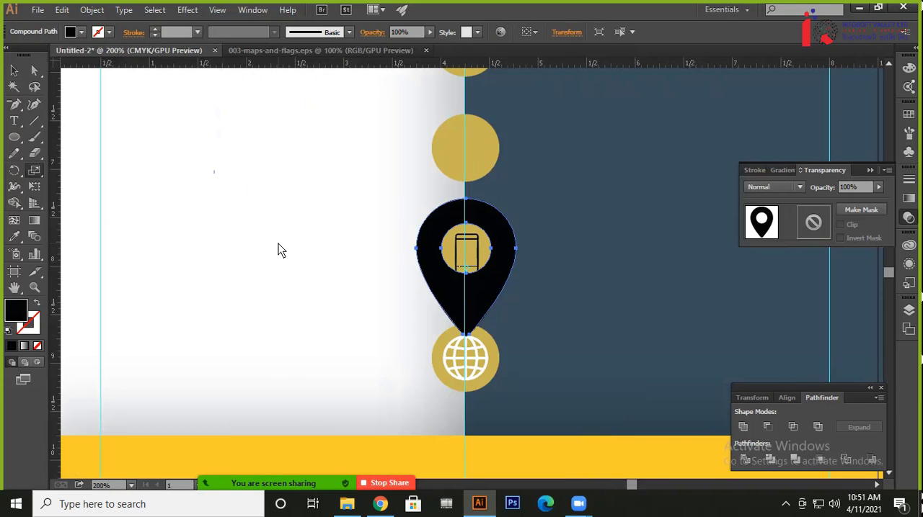
{"action": "key", "text": "v"}
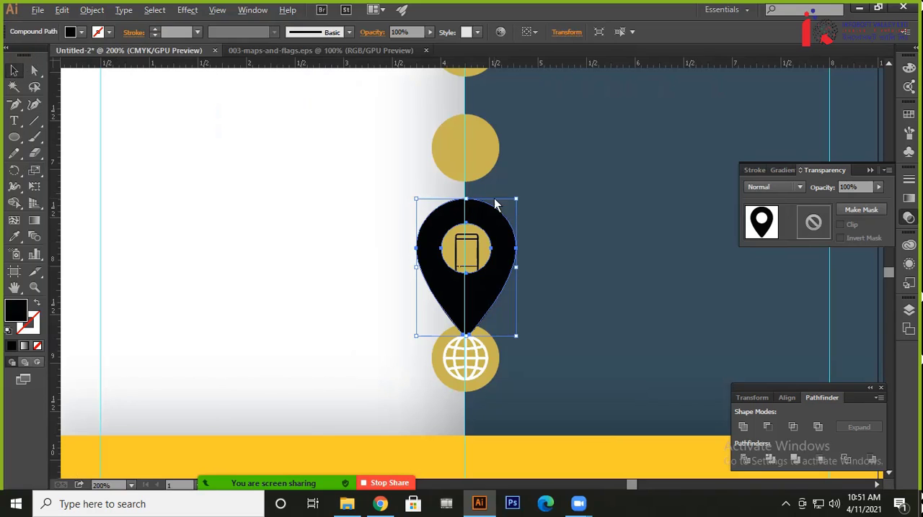
{"action": "left_click_drag", "start_coordinate": [515, 200], "coordinate": [471, 162]}
Fill both the location pin and the phone icon with white
{"action": "left_click", "coordinate": [82, 32]}
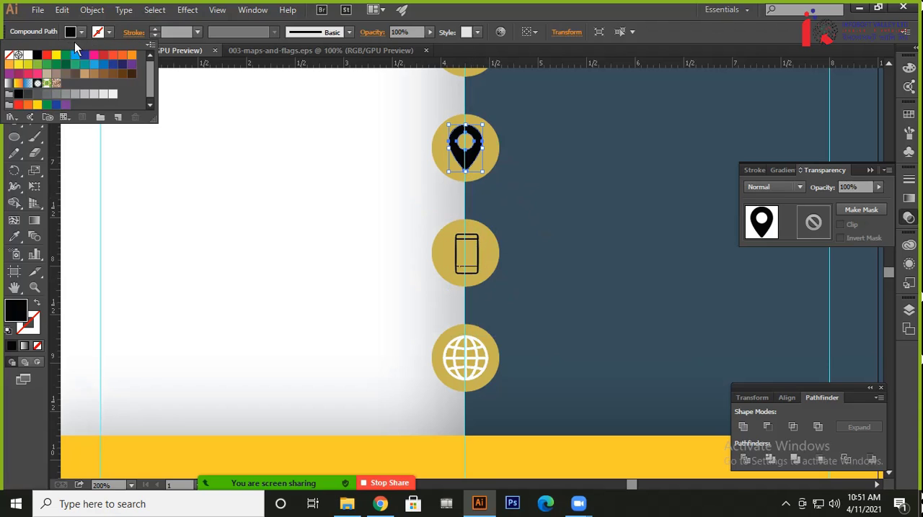
{"action": "left_click", "coordinate": [28, 55]}
{"action": "left_click", "coordinate": [458, 238]}
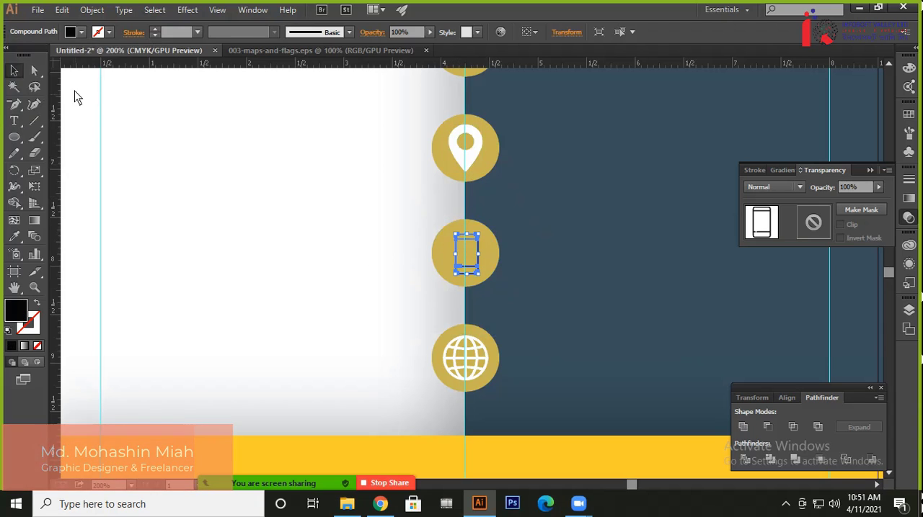
{"action": "left_click", "coordinate": [82, 31]}
{"action": "left_click", "coordinate": [28, 55]}
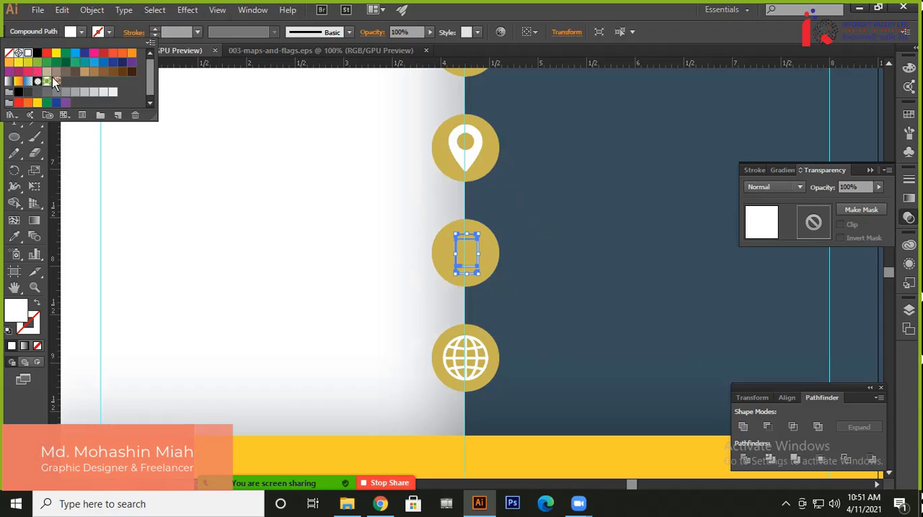
{"action": "left_click", "coordinate": [325, 218]}
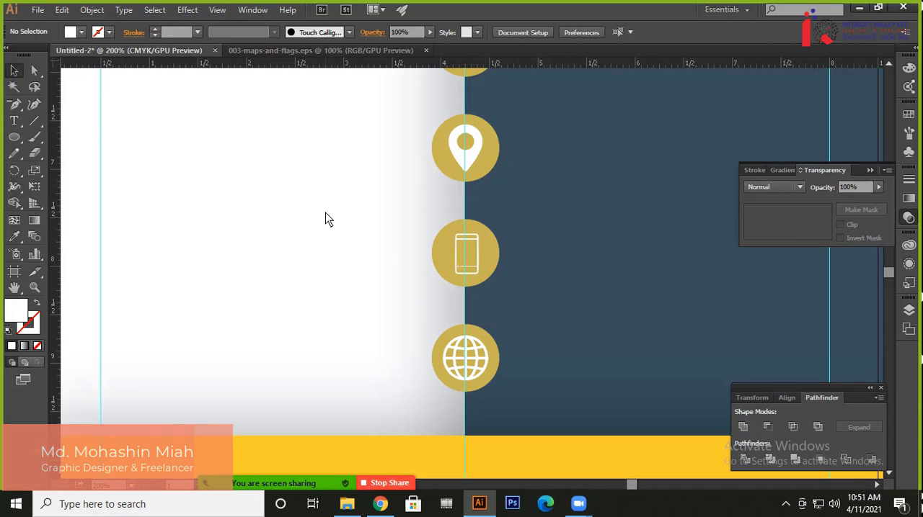
Close 003-maps-and-flags.eps, open 004-envelope.eps from File Explorer in Illustrator, and copy its envelope icon into the flyer document
{"action": "left_click", "coordinate": [425, 49]}
{"action": "left_click", "coordinate": [859, 9]}
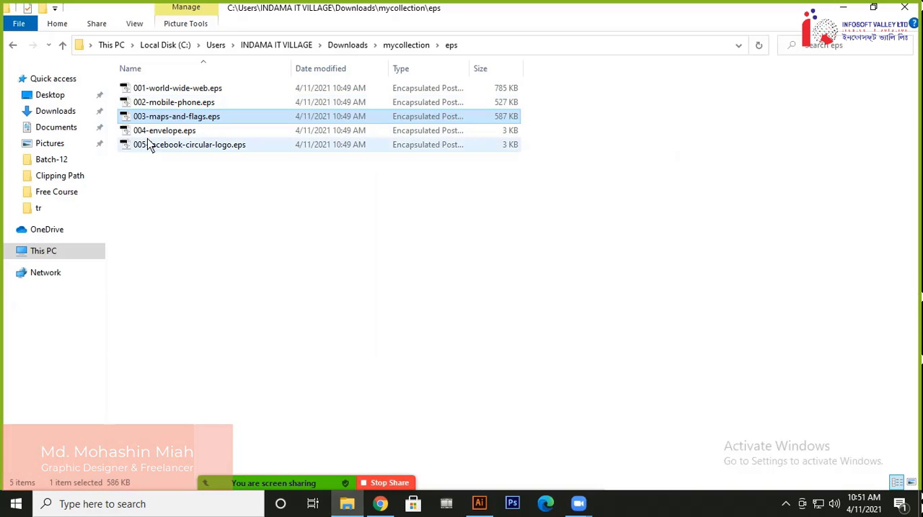
{"action": "left_click_drag", "start_coordinate": [155, 133], "coordinate": [261, 56]}
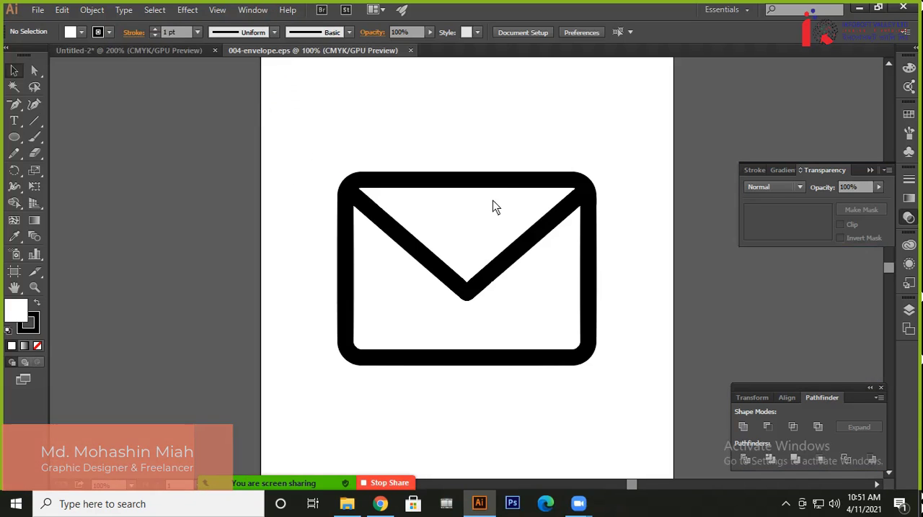
{"action": "left_click", "coordinate": [508, 187]}
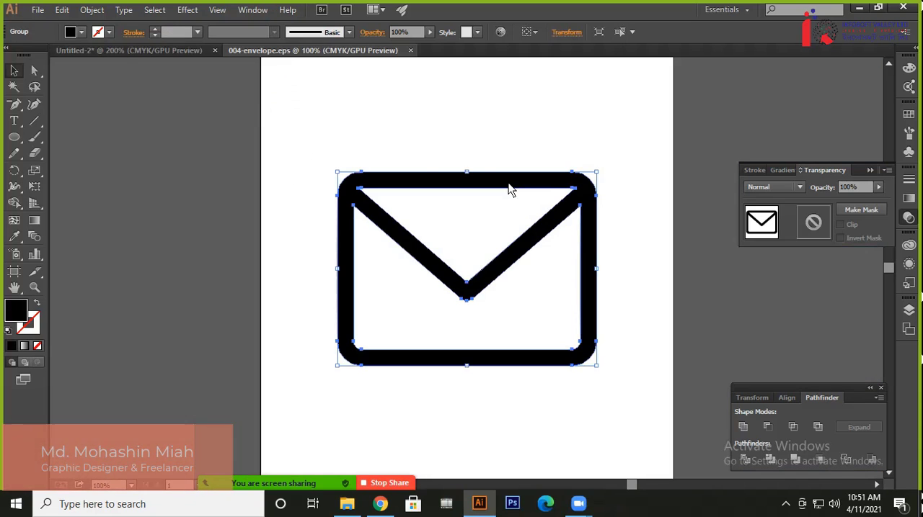
{"action": "left_click", "coordinate": [137, 49]}
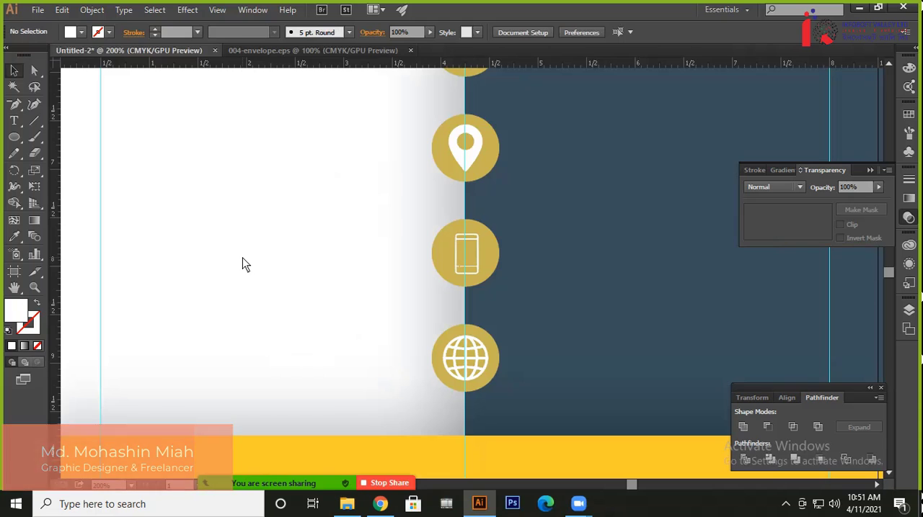
{"action": "key", "text": "ctrl+v"}
Scale the pasted envelope icon uniformly to 20%
{"action": "key", "text": "s"}
{"action": "key", "text": "Return"}
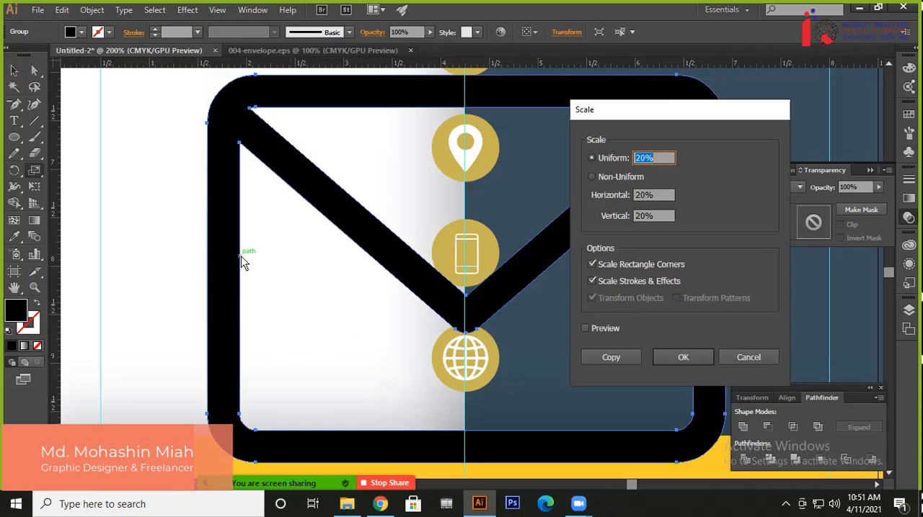
{"action": "key", "text": "Return"}
{"action": "left_click", "coordinate": [15, 72]}
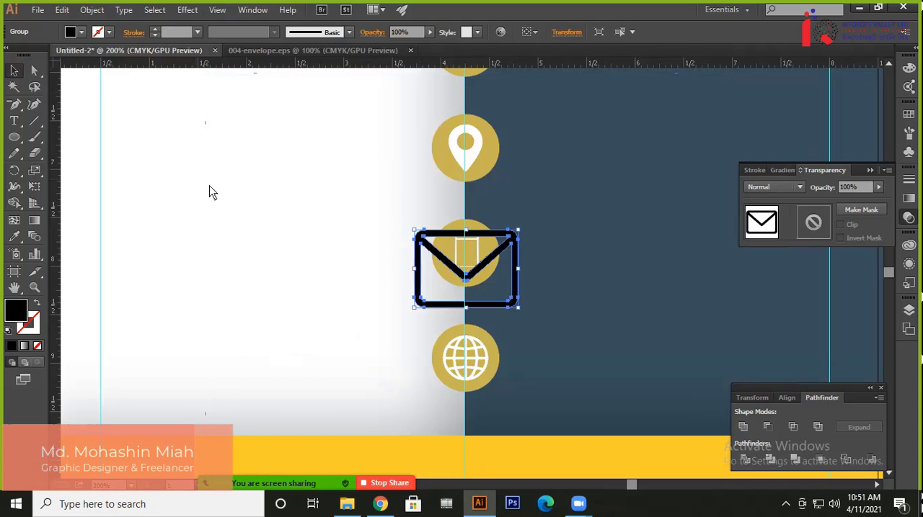
Shrink the envelope icon to fit inside the gold circle above the location pin and fill it with white
{"action": "scroll", "coordinate": [340, 377], "scroll_direction": "up", "scroll_amount": 5}
{"action": "left_click_drag", "start_coordinate": [469, 372], "coordinate": [479, 168]}
{"action": "left_click", "coordinate": [72, 32]}
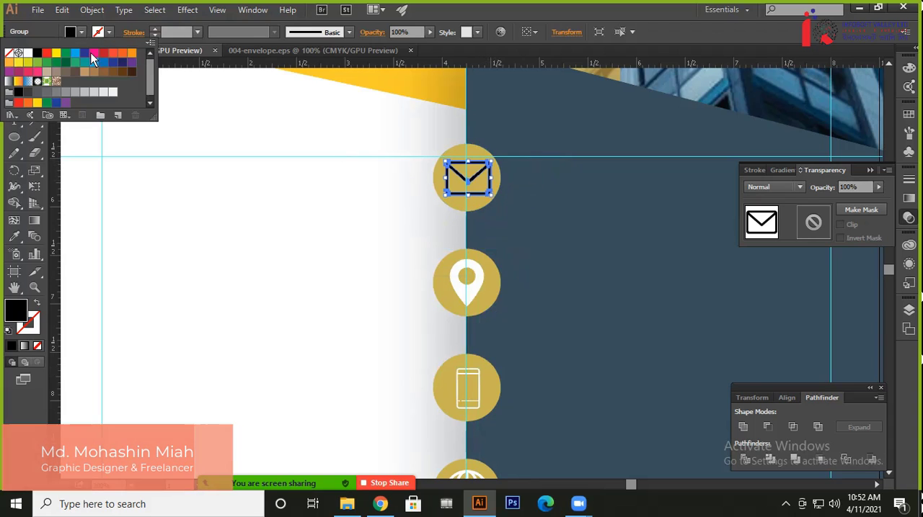
{"action": "left_click", "coordinate": [28, 54]}
{"action": "left_click", "coordinate": [349, 227]}
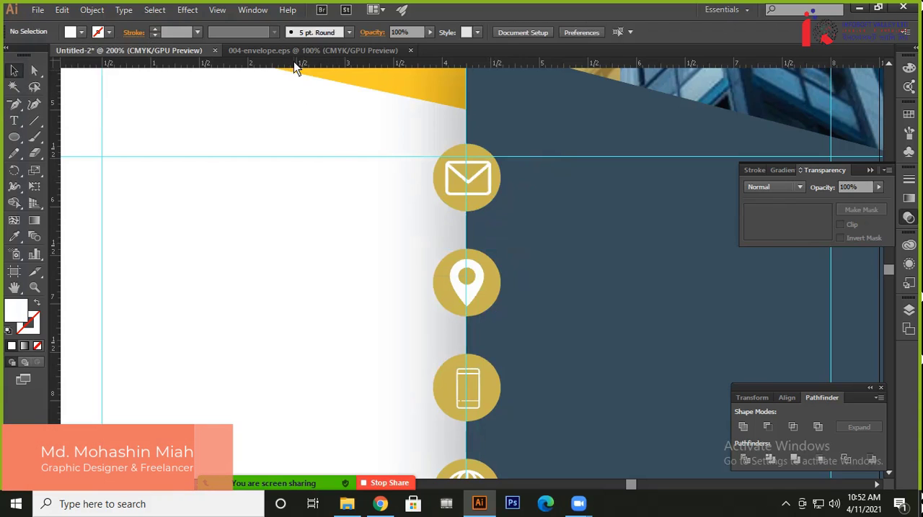
Close 004-envelope.eps and compare the flyer's column of icon circles with the reference flyer
{"action": "left_click", "coordinate": [409, 50]}
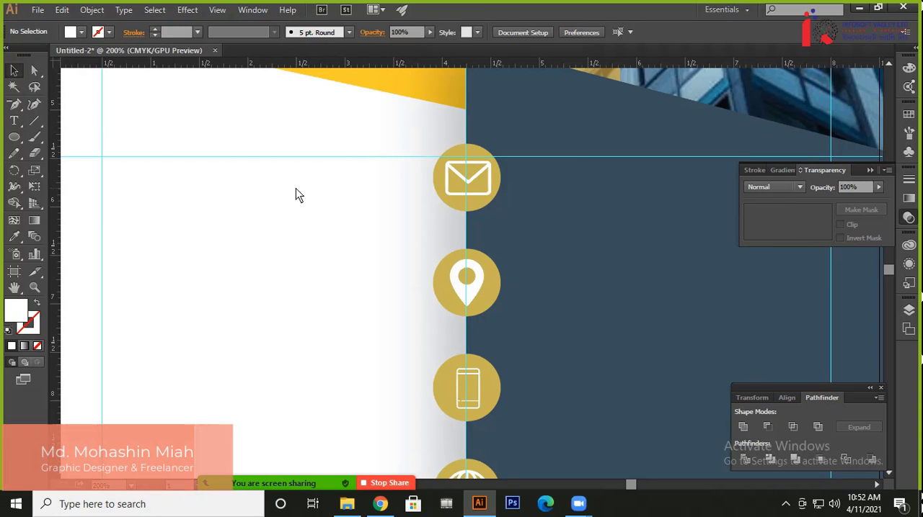
{"action": "key", "text": "ctrl+minus"}
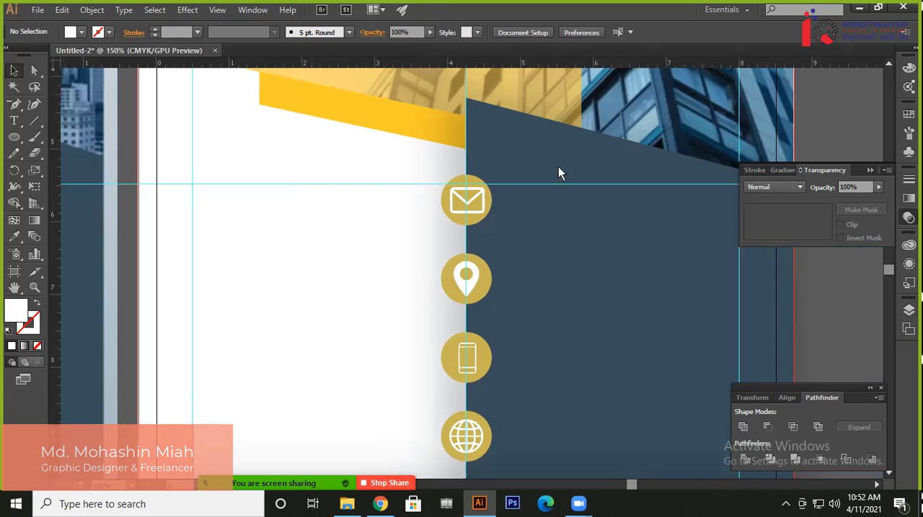
{"action": "left_click_drag", "start_coordinate": [370, 345], "coordinate": [377, 342]}
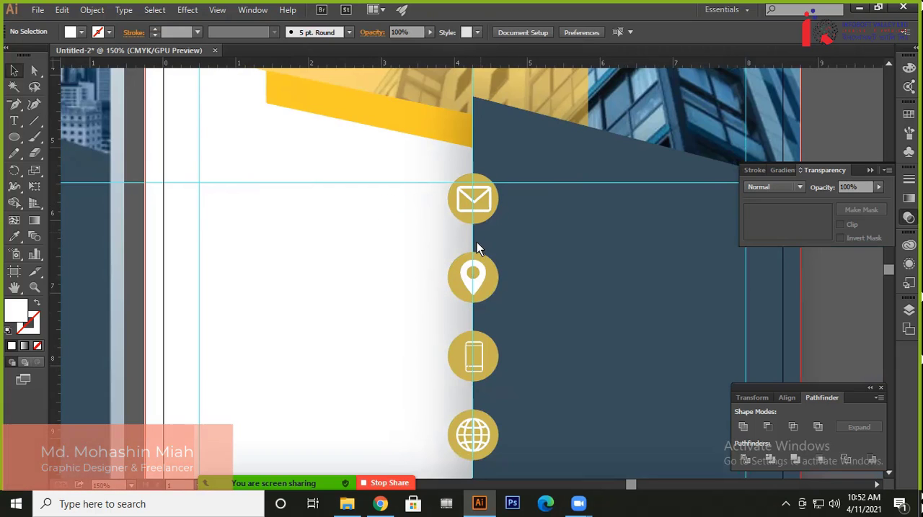
{"action": "left_click_drag", "start_coordinate": [149, 368], "coordinate": [604, 240]}
{"action": "scroll", "coordinate": [377, 247], "scroll_direction": "up", "scroll_amount": 3}
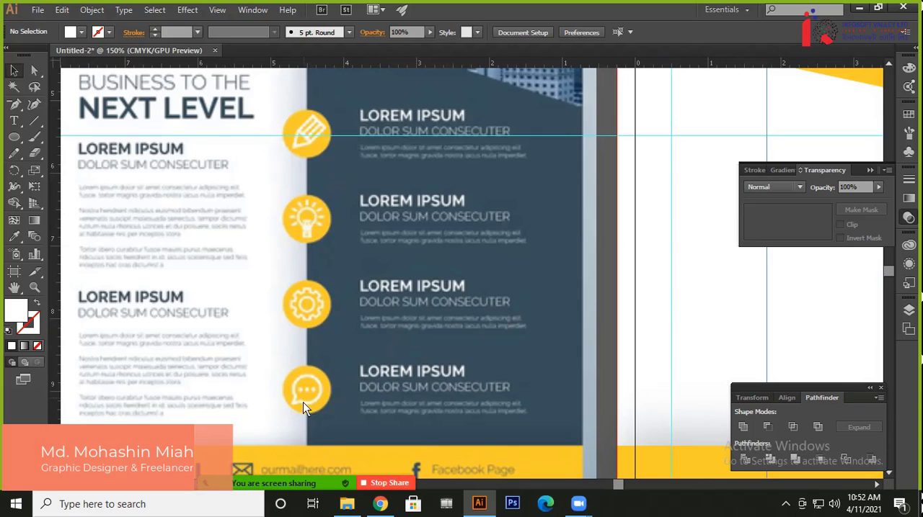
{"action": "left_click_drag", "start_coordinate": [566, 223], "coordinate": [272, 264]}
{"action": "left_click_drag", "start_coordinate": [603, 249], "coordinate": [448, 210]}
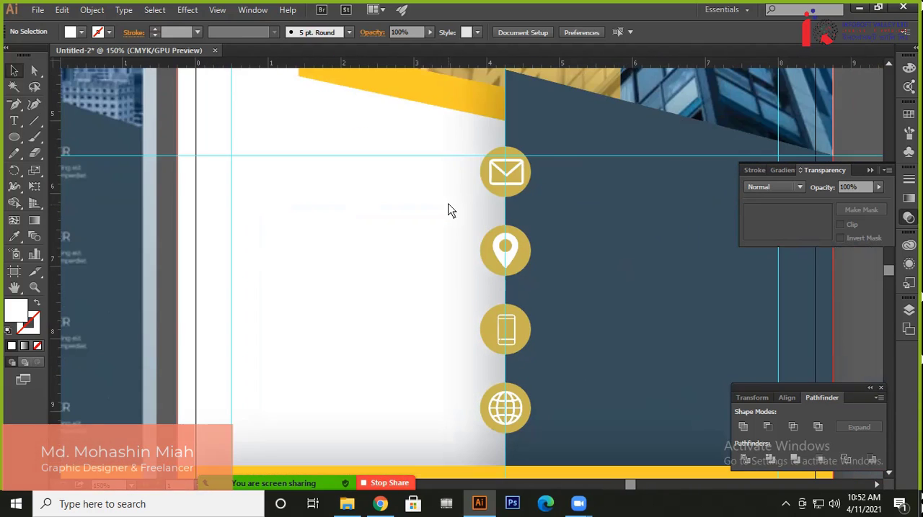
{"action": "scroll", "coordinate": [447, 209], "scroll_direction": "down", "scroll_amount": 1}
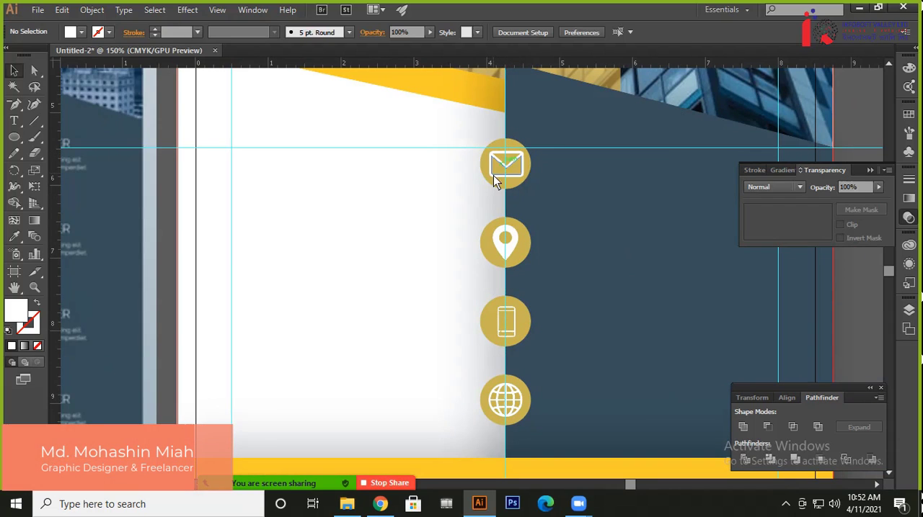
Try to centre the envelope icon horizontally within its gold circle
{"action": "key", "text": "ctrl+plus"}
{"action": "key", "text": "ctrl+plus"}
{"action": "key", "text": "ctrl+plus"}
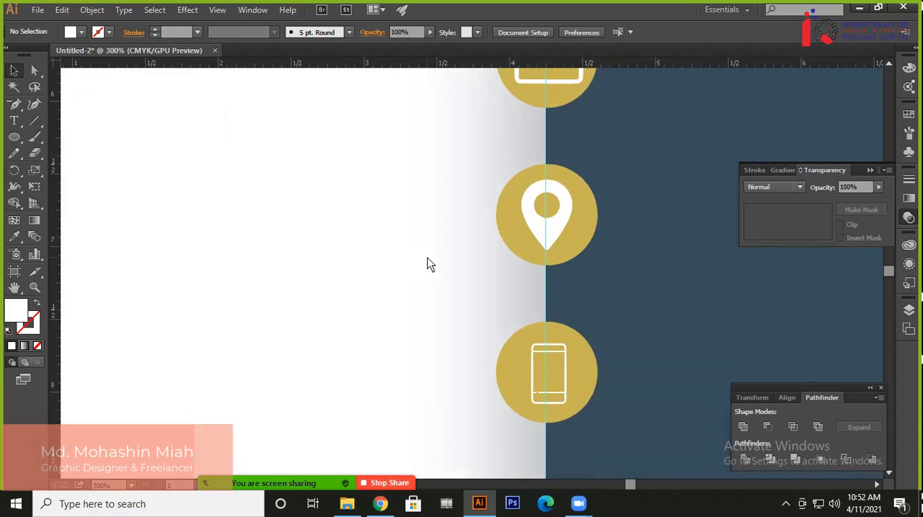
{"action": "scroll", "coordinate": [427, 265], "scroll_direction": "up", "scroll_amount": 5}
{"action": "scroll", "coordinate": [452, 324], "scroll_direction": "right", "scroll_amount": 2}
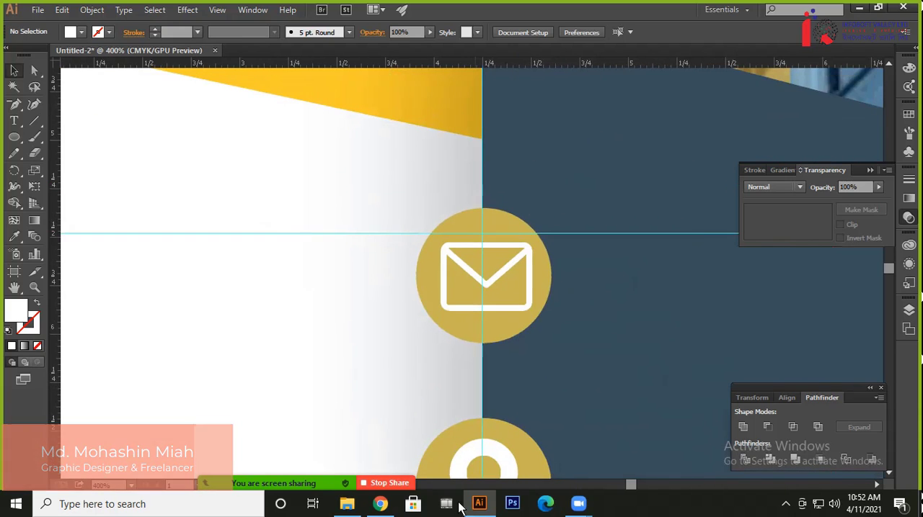
{"action": "left_click", "coordinate": [482, 244]}
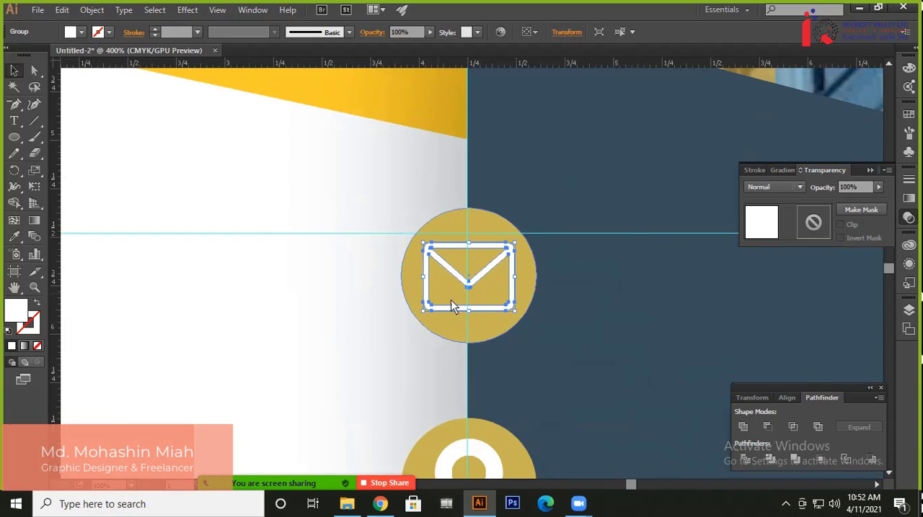
{"action": "left_click", "coordinate": [371, 311]}
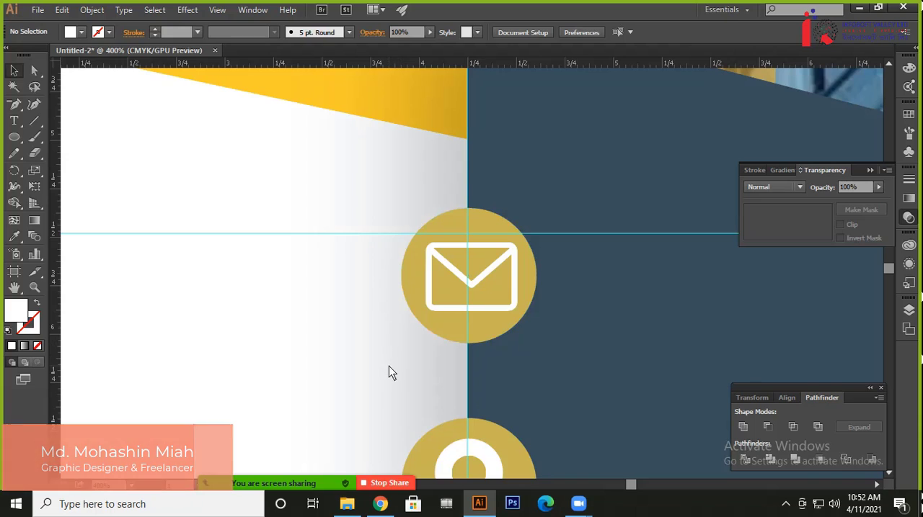
Enlarge the location pin proportionally from its centre within its gold circle, and enlarge the envelope icon slightly
{"action": "scroll", "coordinate": [388, 372], "scroll_direction": "down", "scroll_amount": 5}
{"action": "left_click", "coordinate": [449, 297]}
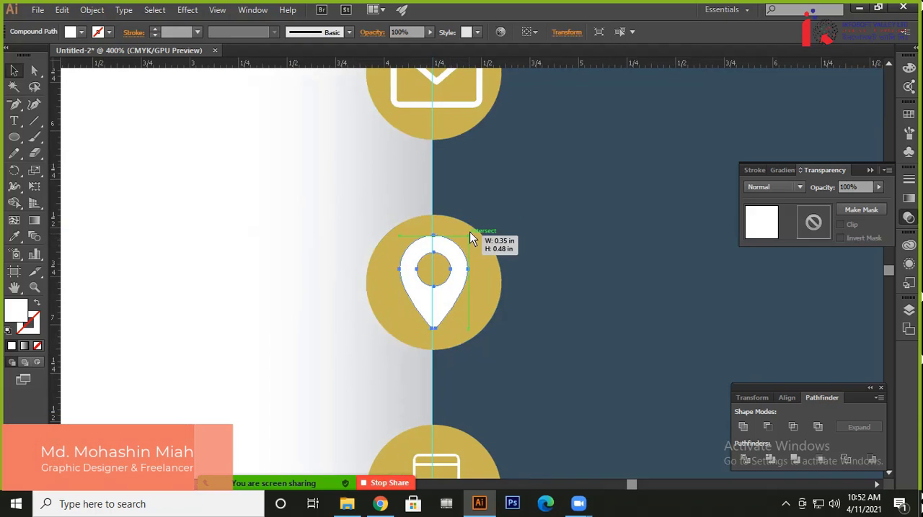
{"action": "left_click_drag", "start_coordinate": [472, 238], "coordinate": [478, 226]}
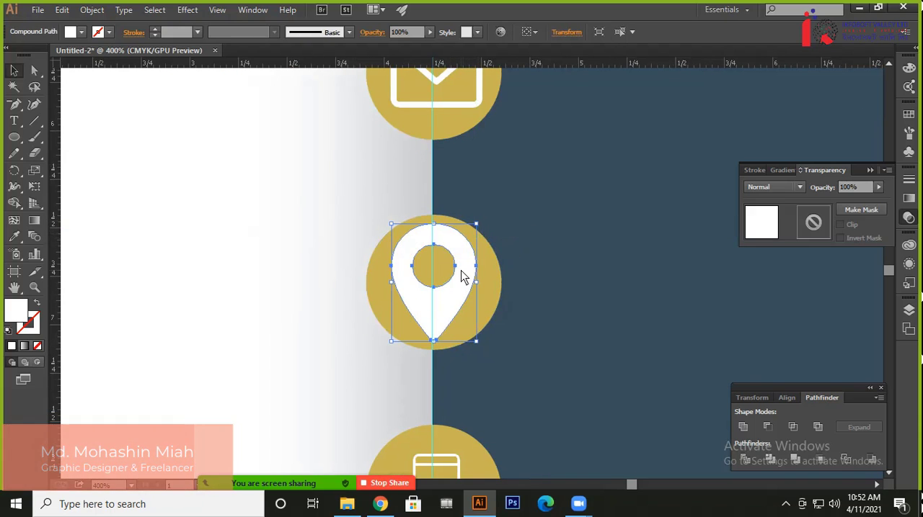
{"action": "scroll", "coordinate": [509, 159], "scroll_direction": "up", "scroll_amount": 3}
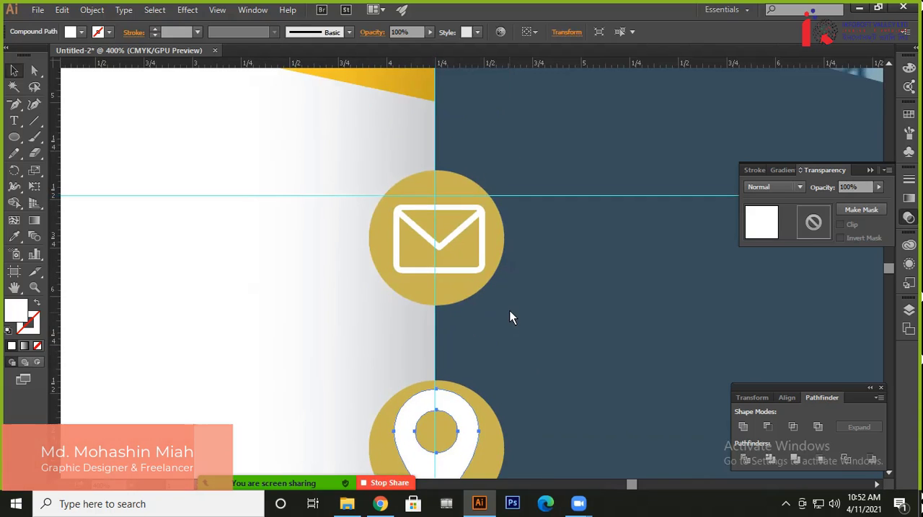
{"action": "left_click", "coordinate": [472, 220]}
{"action": "left_click_drag", "start_coordinate": [485, 206], "coordinate": [489, 202]}
Enlarge the location pin slightly more so it nearly fills the height of its gold circle
{"action": "left_click_drag", "start_coordinate": [484, 432], "coordinate": [500, 298]}
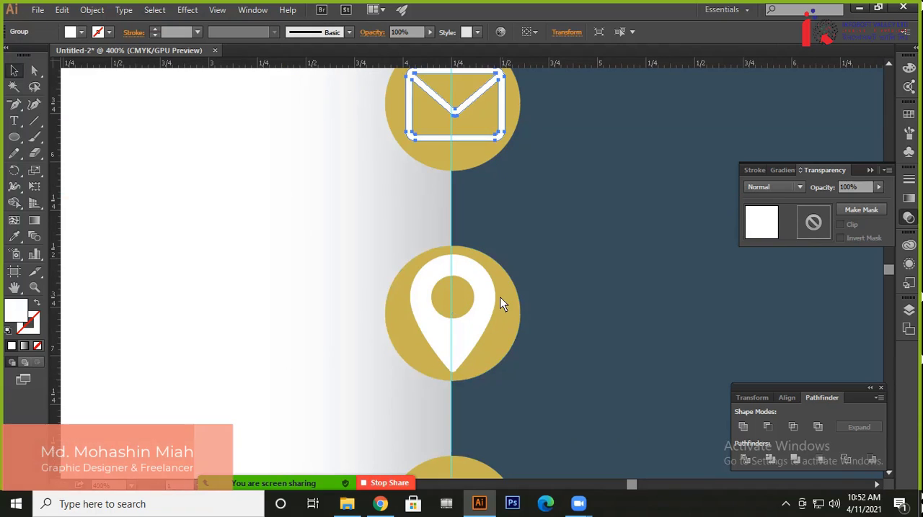
{"action": "left_click", "coordinate": [493, 297]}
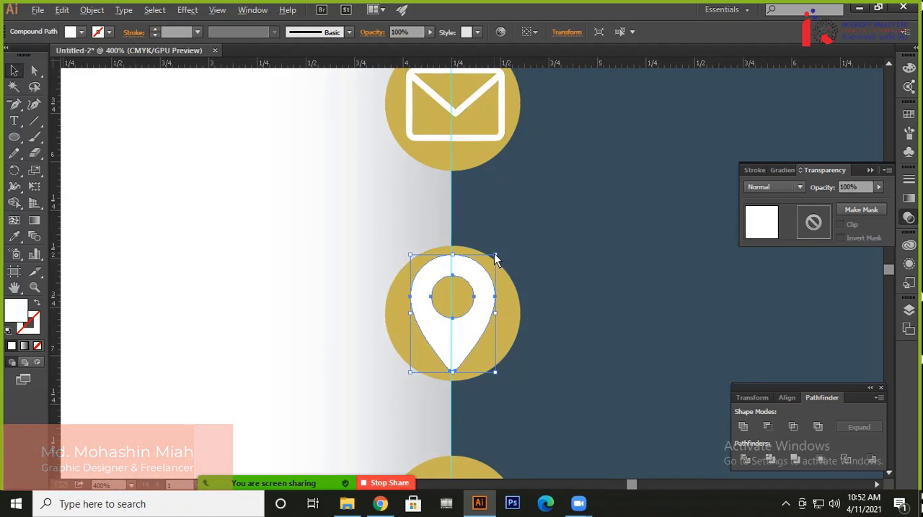
{"action": "left_click_drag", "start_coordinate": [494, 258], "coordinate": [499, 251]}
{"action": "left_click", "coordinate": [537, 389]}
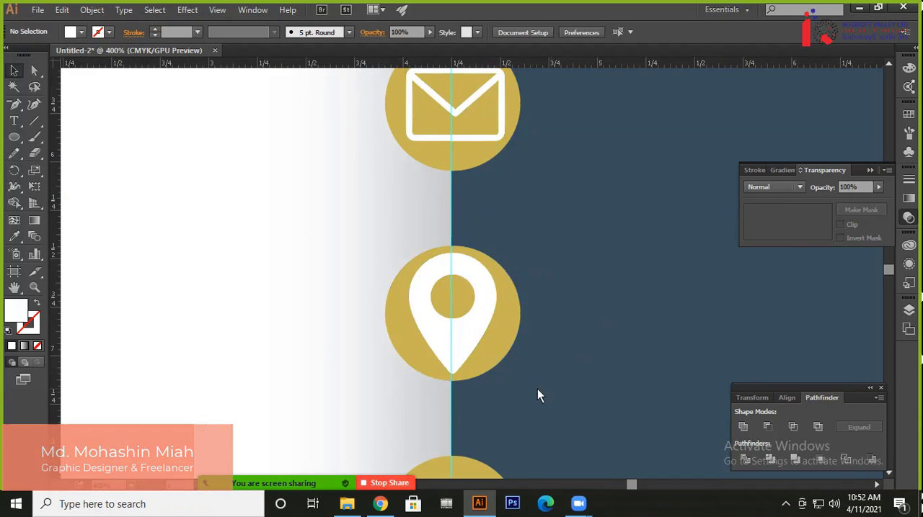
Enlarge the phone icon proportionally from its centre until it nearly spans the height of its gold circle
{"action": "scroll", "coordinate": [496, 292], "scroll_direction": "down", "scroll_amount": 3}
{"action": "left_click", "coordinate": [479, 322]}
{"action": "mouse_move", "coordinate": [479, 306]}
{"action": "left_mouse_down"}
{"action": "mouse_move", "coordinate": [493, 294]}
{"action": "mouse_move", "coordinate": [484, 292]}
{"action": "left_mouse_up"}
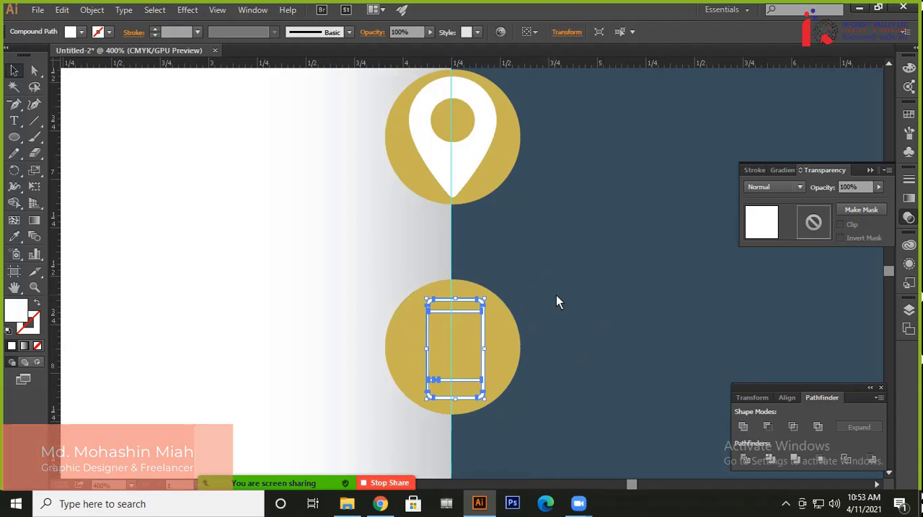
{"action": "left_click", "coordinate": [541, 314]}
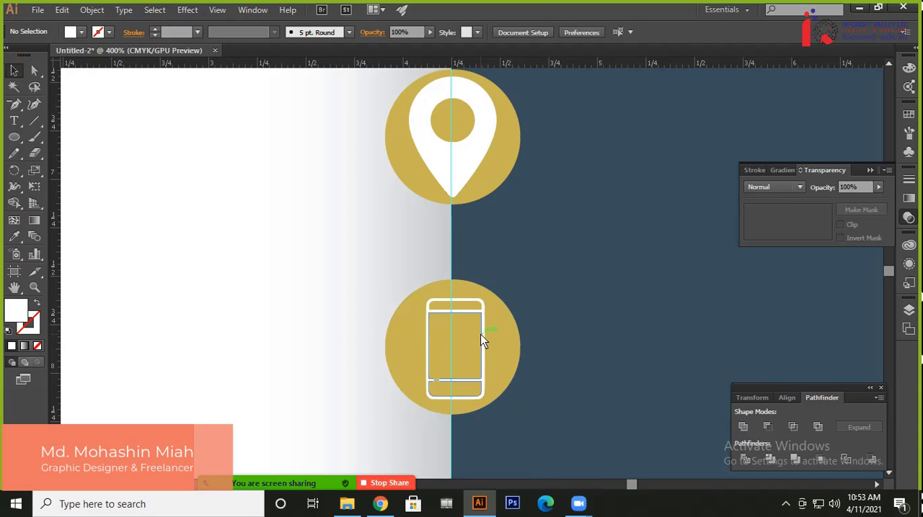
{"action": "left_click", "coordinate": [484, 334]}
{"action": "left_click_drag", "start_coordinate": [484, 300], "coordinate": [492, 298]}
{"action": "left_click", "coordinate": [550, 306]}
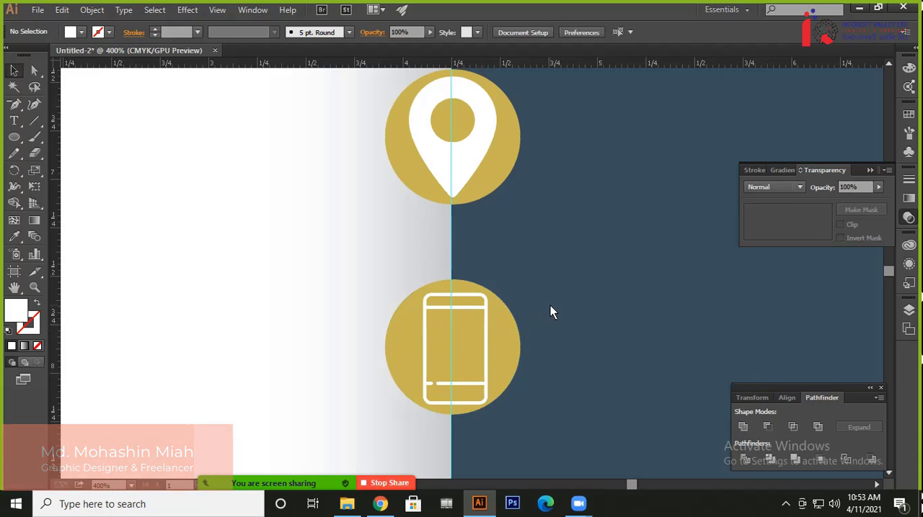
Scale the phone icon uniformly to 95%
{"action": "left_click", "coordinate": [486, 318]}
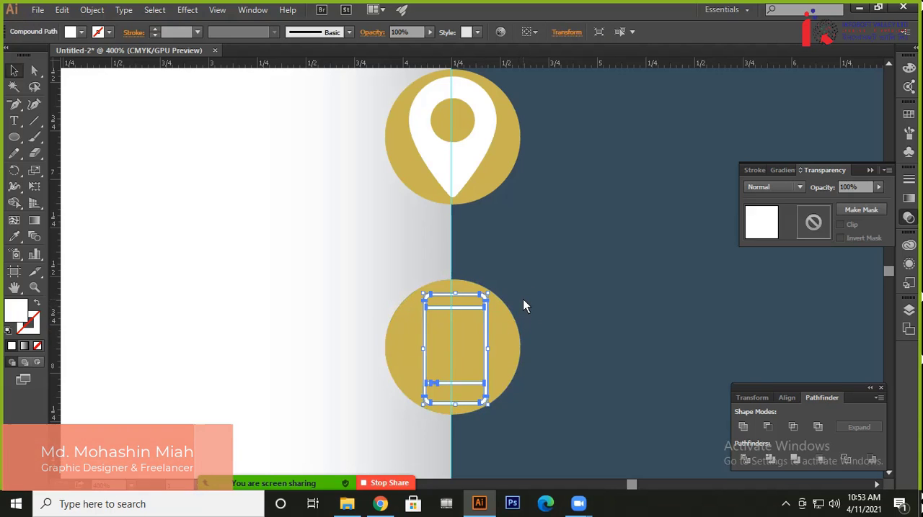
{"action": "key", "text": "s"}
{"action": "key", "text": "Return"}
{"action": "type", "text": "95"}
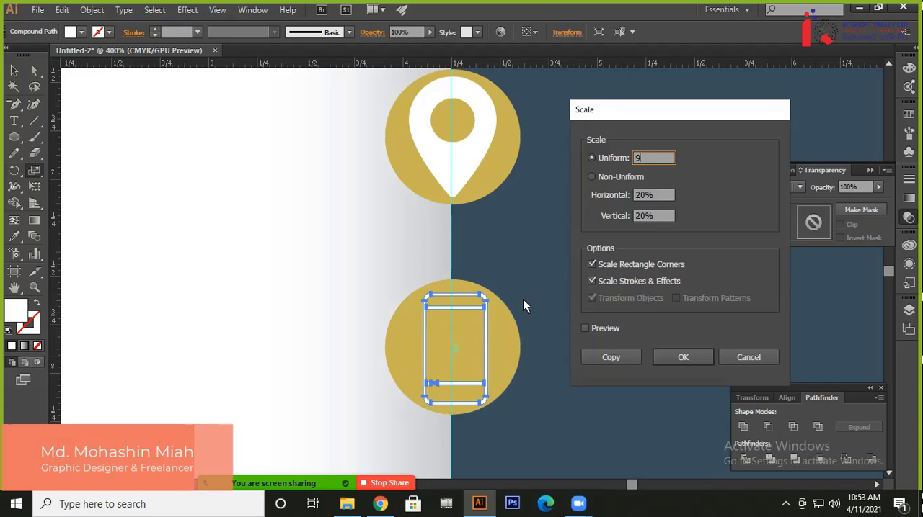
{"action": "key", "text": "Return"}
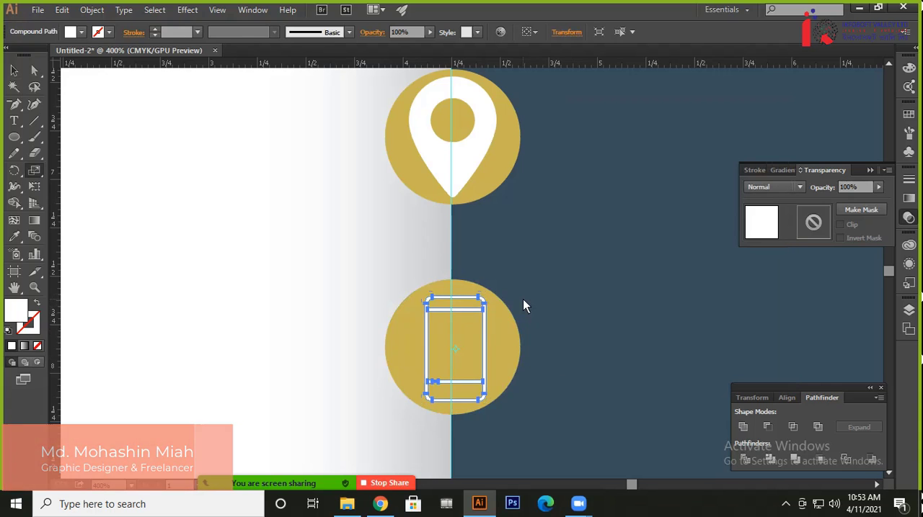
{"action": "left_click", "coordinate": [13, 71]}
{"action": "left_click", "coordinate": [298, 303]}
Enlarge the globe icon proportionally from its centre, leaving a narrow gold rim around it
{"action": "left_click_drag", "start_coordinate": [274, 339], "coordinate": [260, 103]}
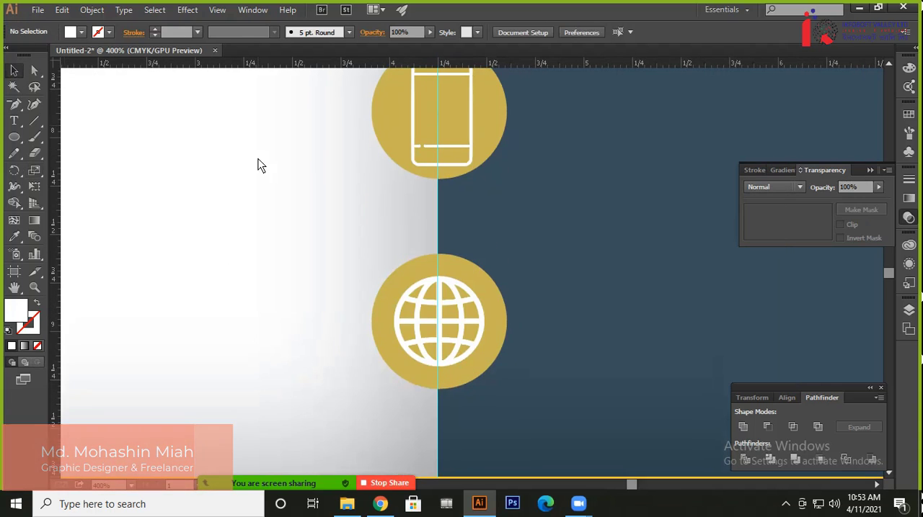
{"action": "left_click", "coordinate": [461, 322]}
{"action": "left_click_drag", "start_coordinate": [482, 276], "coordinate": [498, 258]}
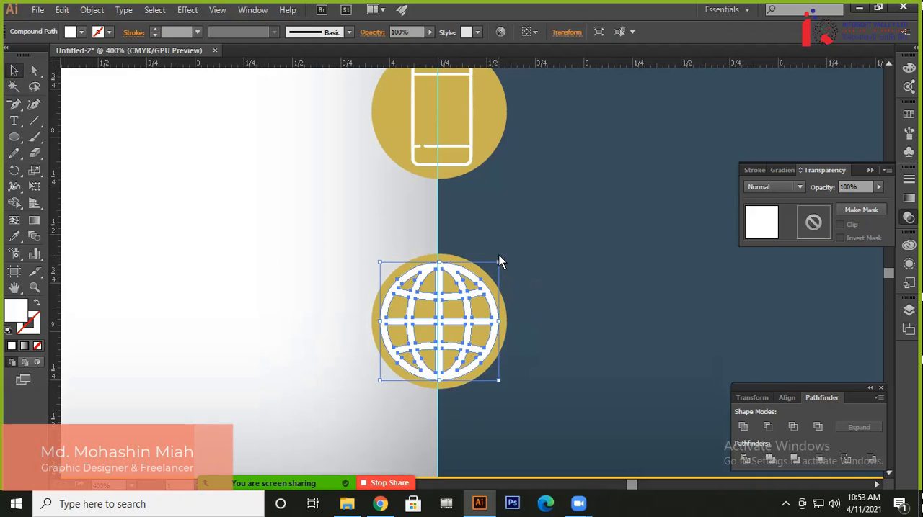
{"action": "left_click", "coordinate": [260, 227]}
Check the globe icon against the whole flyer and reduce it slightly so more of the gold rim shows
{"action": "key", "text": "ctrl+1"}
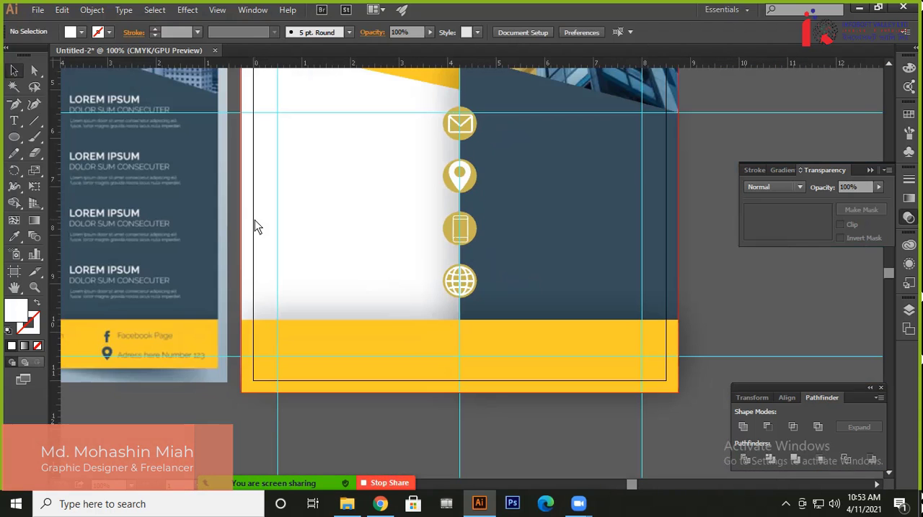
{"action": "key", "text": "ctrl+minus"}
{"action": "key", "text": "ctrl+minus"}
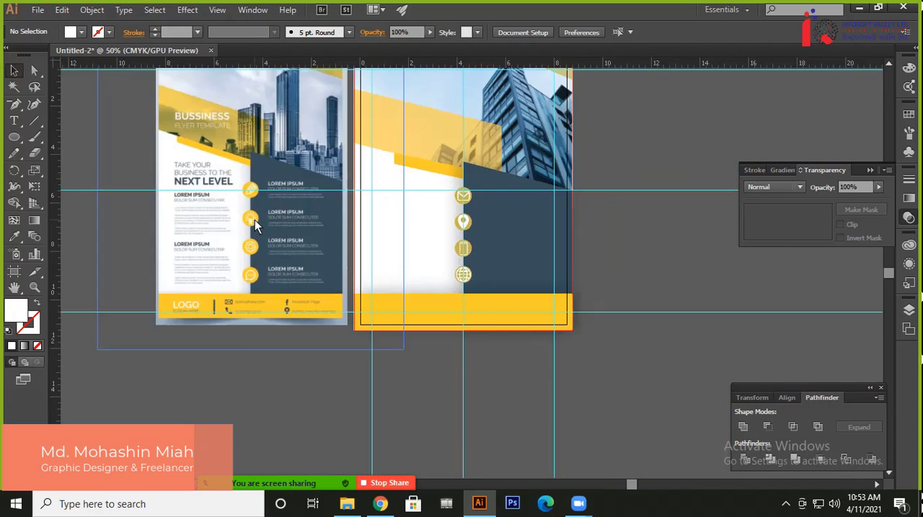
{"action": "key", "text": "ctrl+plus"}
{"action": "key", "text": "ctrl+plus"}
{"action": "key", "text": "ctrl+plus"}
{"action": "key", "text": "ctrl+plus"}
{"action": "key", "text": "ctrl+plus"}
{"action": "key", "text": "ctrl+plus"}
{"action": "key", "text": "ctrl+plus"}
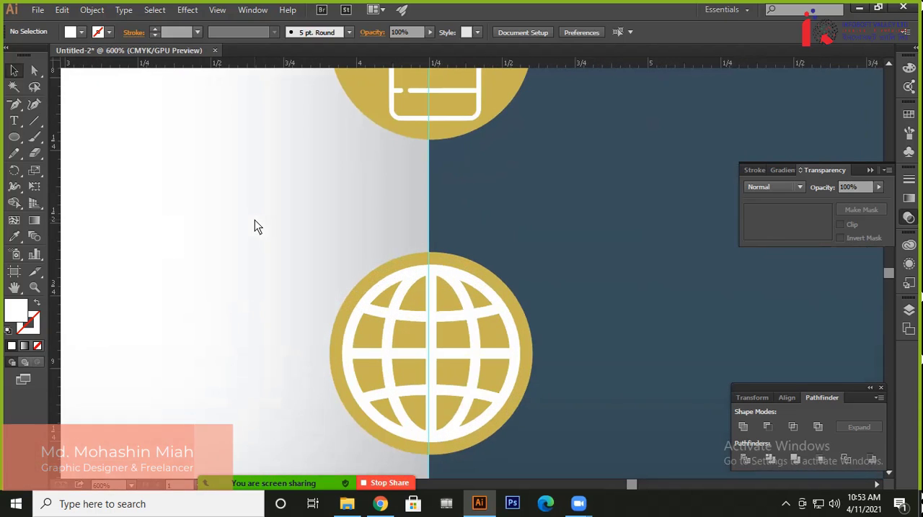
{"action": "left_click", "coordinate": [469, 325]}
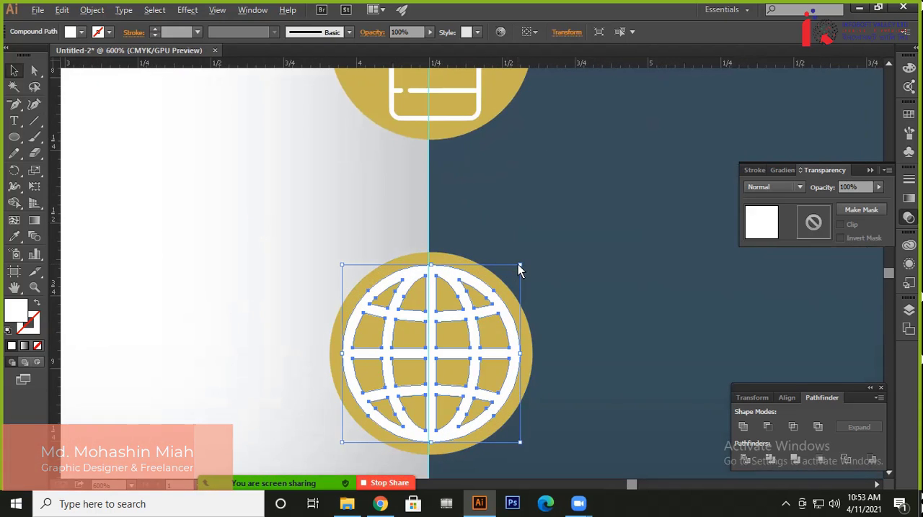
{"action": "left_click_drag", "start_coordinate": [519, 265], "coordinate": [517, 267]}
{"action": "left_click", "coordinate": [328, 247]}
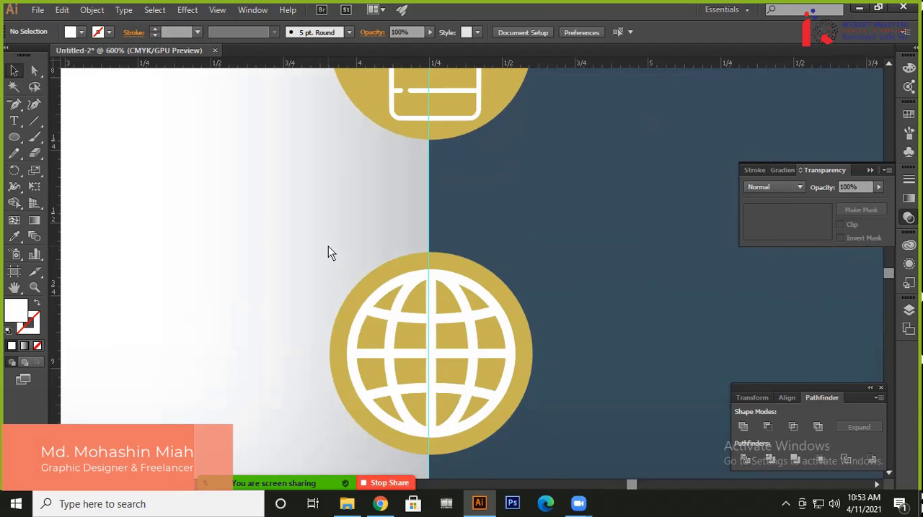
{"action": "key", "text": "ctrl+minus"}
{"action": "key", "text": "ctrl+minus"}
{"action": "key", "text": "ctrl+minus"}
{"action": "key", "text": "ctrl+minus"}
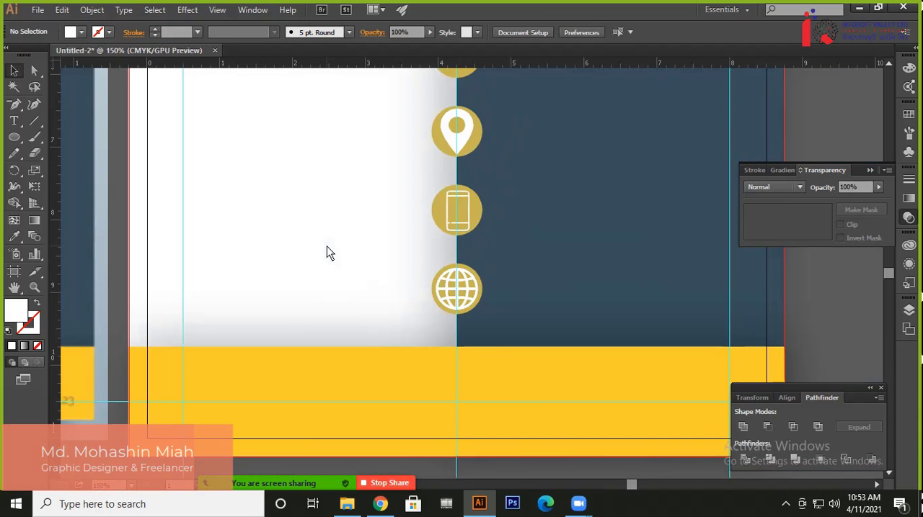
{"action": "left_click_drag", "start_coordinate": [396, 222], "coordinate": [433, 357]}
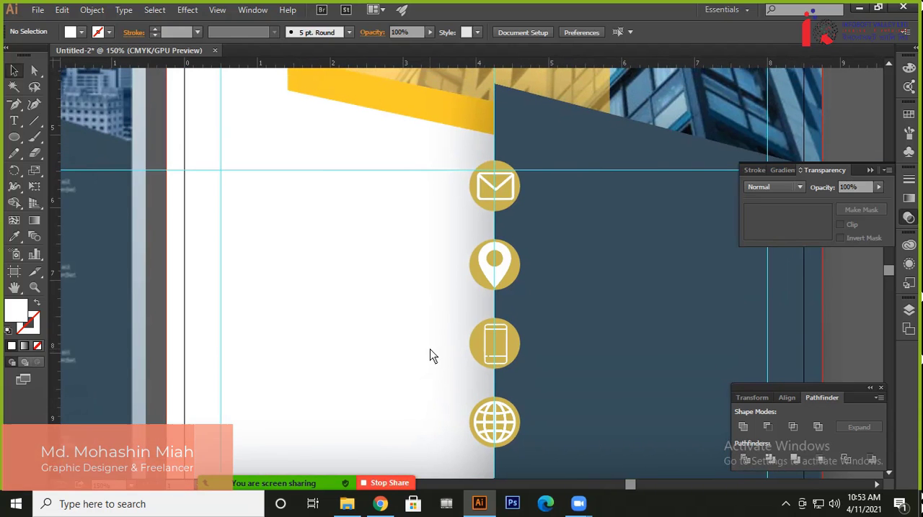
{"action": "left_click_drag", "start_coordinate": [340, 367], "coordinate": [258, 306]}
{"action": "scroll", "coordinate": [256, 298], "scroll_direction": "up", "scroll_amount": 1}
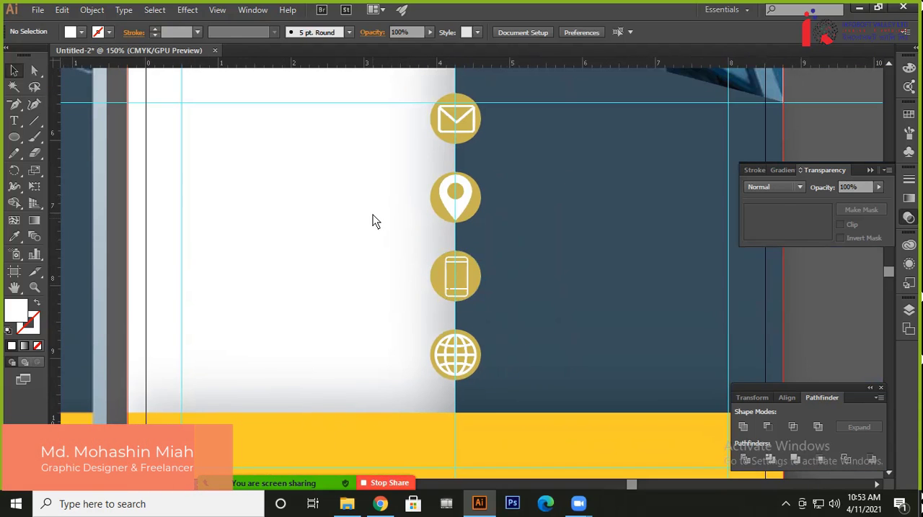
{"action": "left_click_drag", "start_coordinate": [379, 199], "coordinate": [423, 292]}
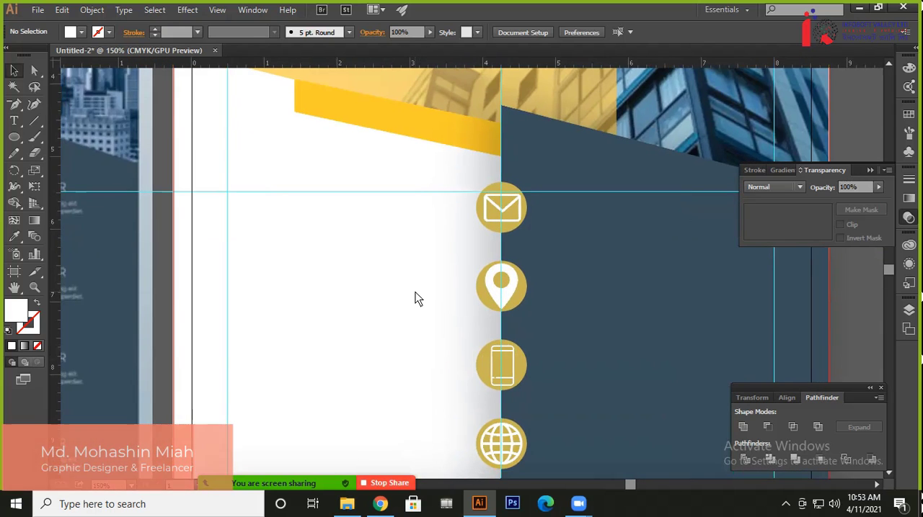
Scale the envelope icon uniformly to 90% within its gold circle
{"action": "scroll", "coordinate": [415, 292], "scroll_direction": "up", "scroll_amount": 1}
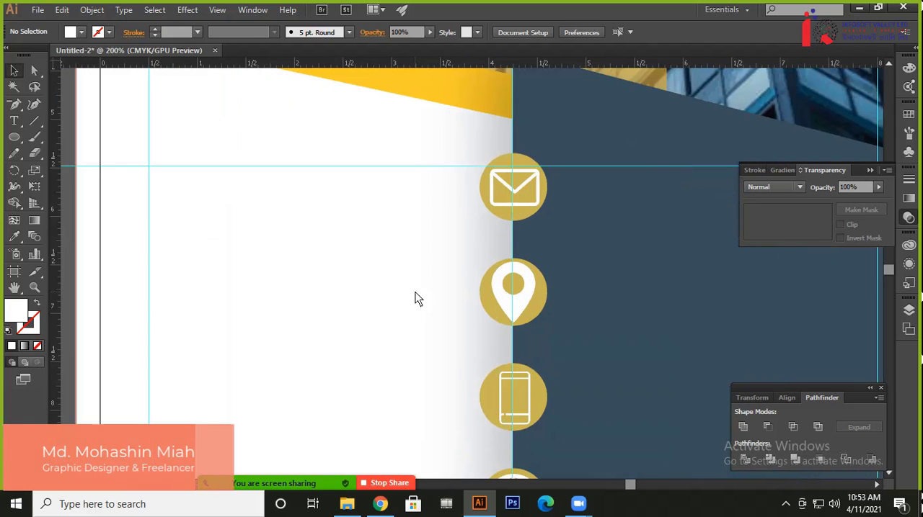
{"action": "left_click", "coordinate": [520, 184]}
{"action": "key", "text": "s"}
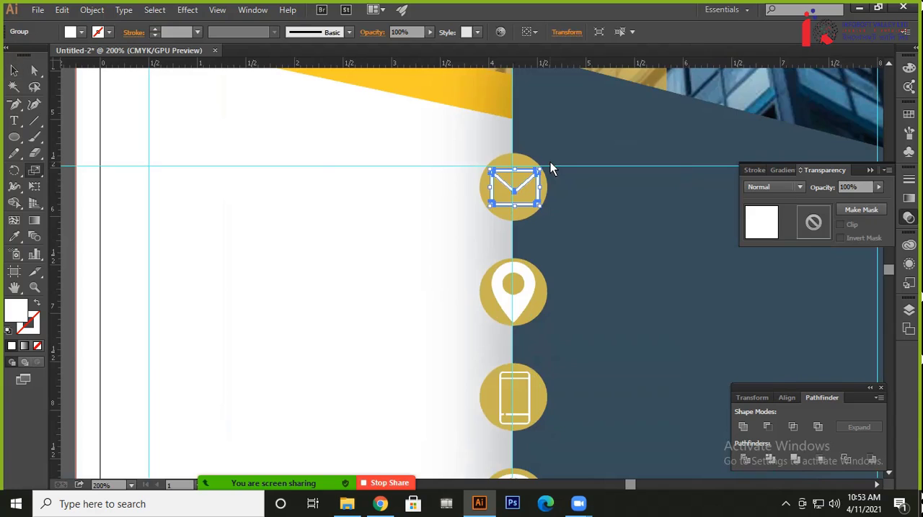
{"action": "key", "text": "Return"}
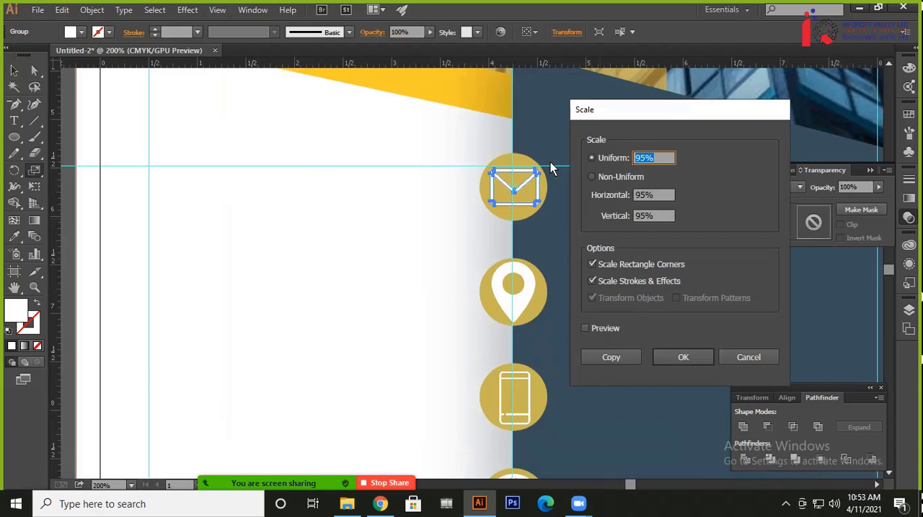
{"action": "type", "text": "90"}
{"action": "key", "text": "Return"}
{"action": "left_click", "coordinate": [14, 70]}
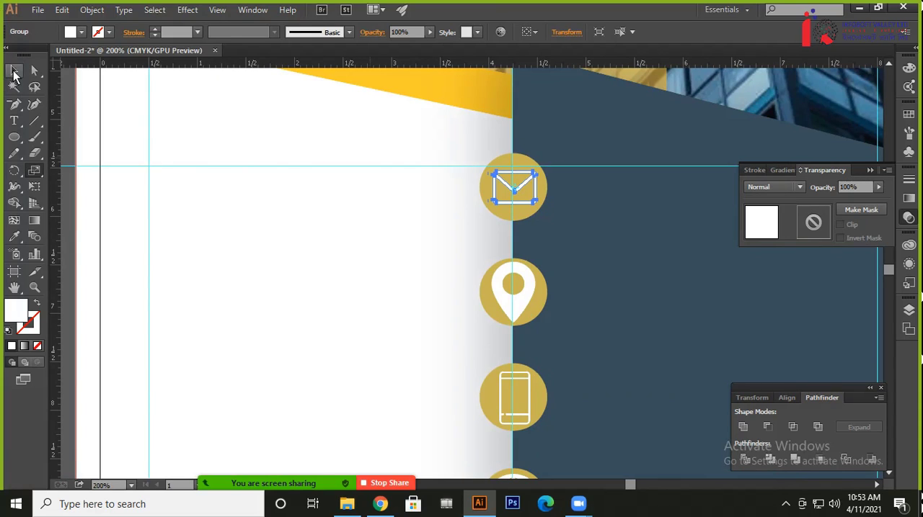
Scale the location pin icon uniformly, reusing the 90% value
{"action": "left_click", "coordinate": [523, 306]}
{"action": "key", "text": "s"}
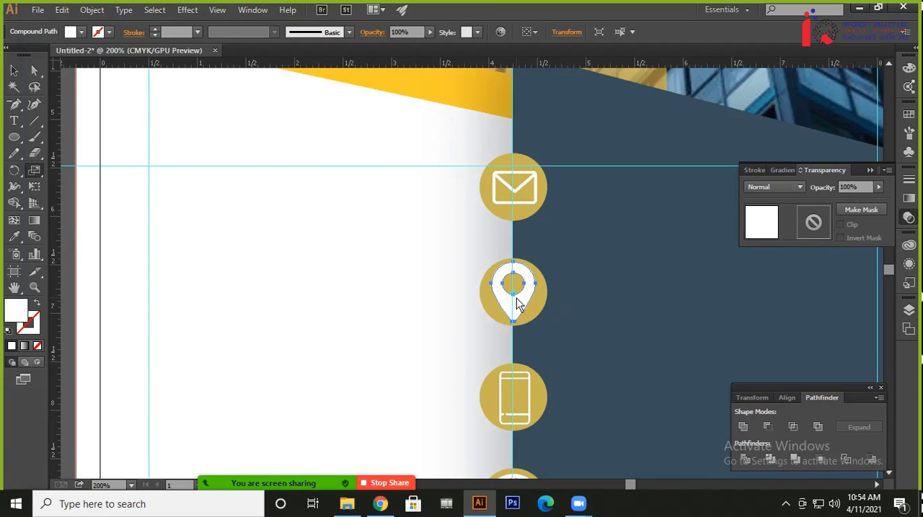
{"action": "key", "text": "Return"}
{"action": "key", "text": "Return"}
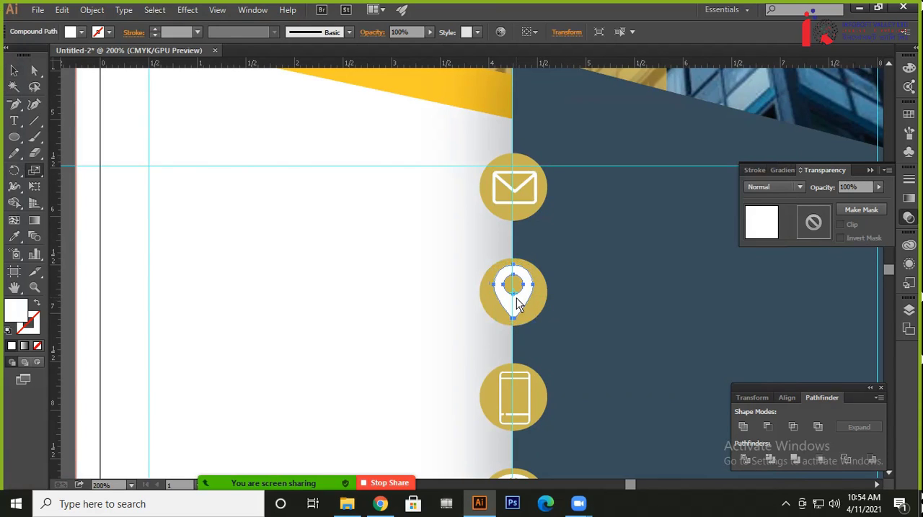
{"action": "left_click", "coordinate": [13, 70]}
Scale the phone icon by the same uniform 90%
{"action": "left_click", "coordinate": [529, 383]}
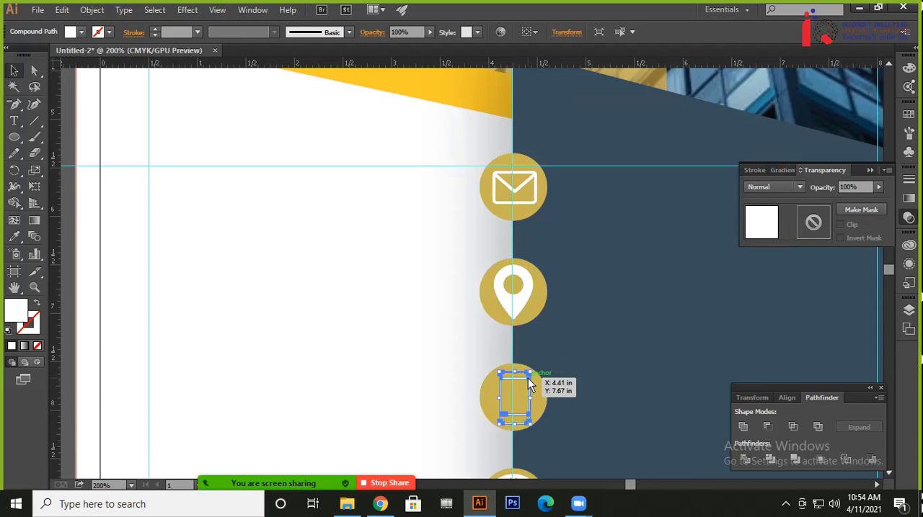
{"action": "key", "text": "s"}
{"action": "key", "text": "Return"}
{"action": "key", "text": "Return"}
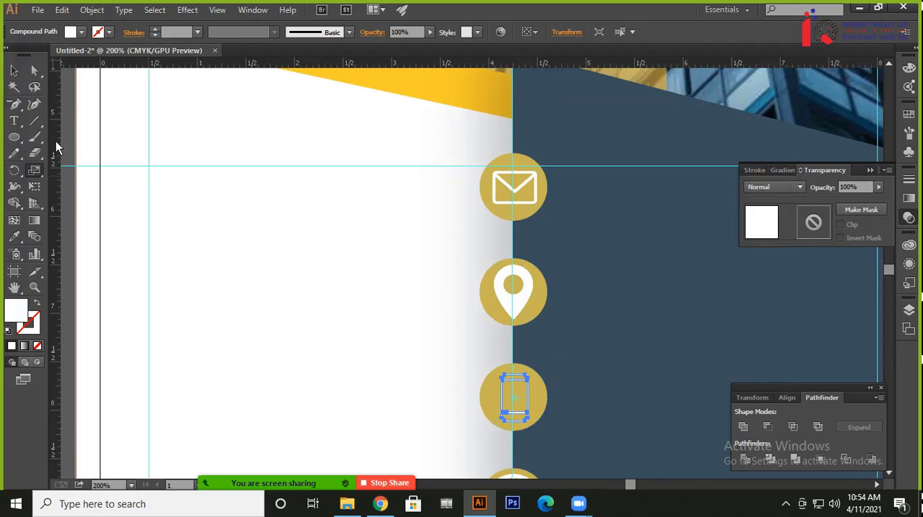
{"action": "left_click", "coordinate": [14, 70]}
Scale the globe icon uniformly by the same 90% and deselect it
{"action": "scroll", "coordinate": [335, 344], "scroll_direction": "down", "scroll_amount": 3}
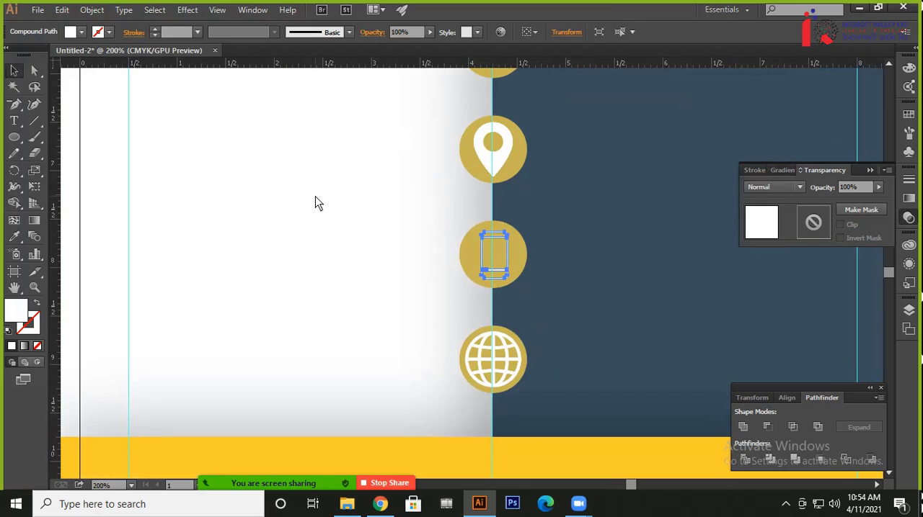
{"action": "left_click", "coordinate": [511, 376]}
{"action": "key", "text": "s"}
{"action": "key", "text": "Return"}
{"action": "key", "text": "Return"}
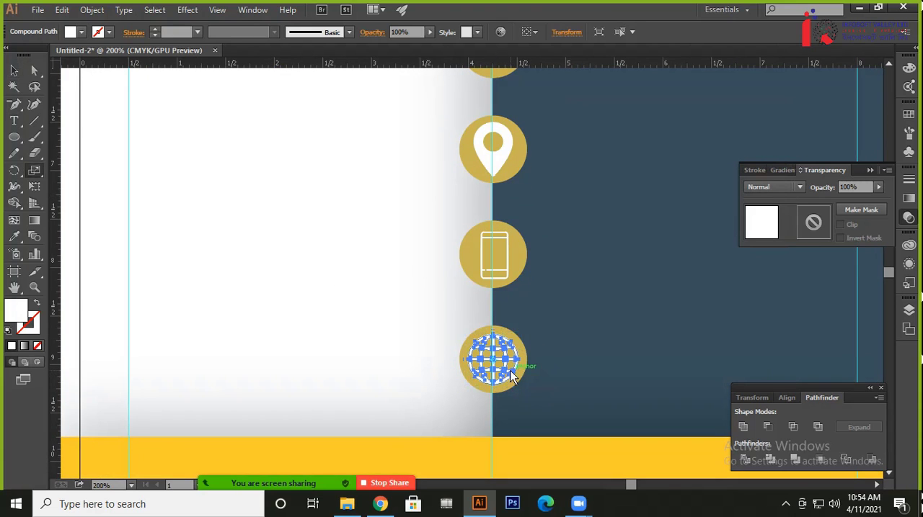
{"action": "left_click", "coordinate": [17, 74]}
{"action": "left_click", "coordinate": [300, 235]}
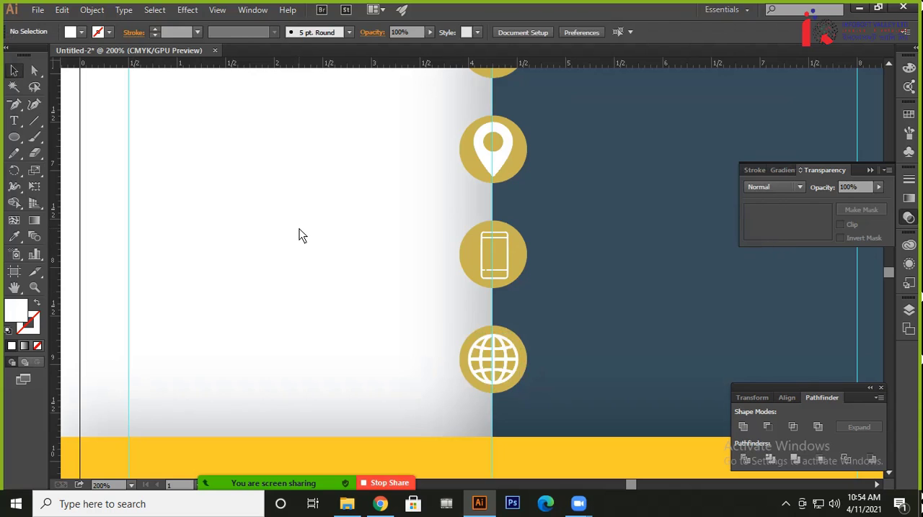
Align the envelope icon and its gold circle on their horizontal and vertical centres
{"action": "key", "text": "ctrl+minus"}
{"action": "key", "text": "ctrl+minus"}
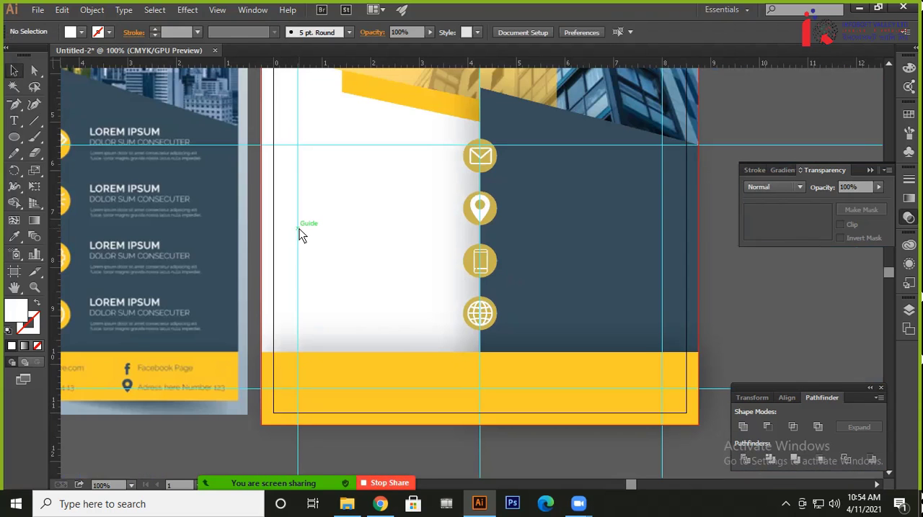
{"action": "key", "text": "ctrl+plus"}
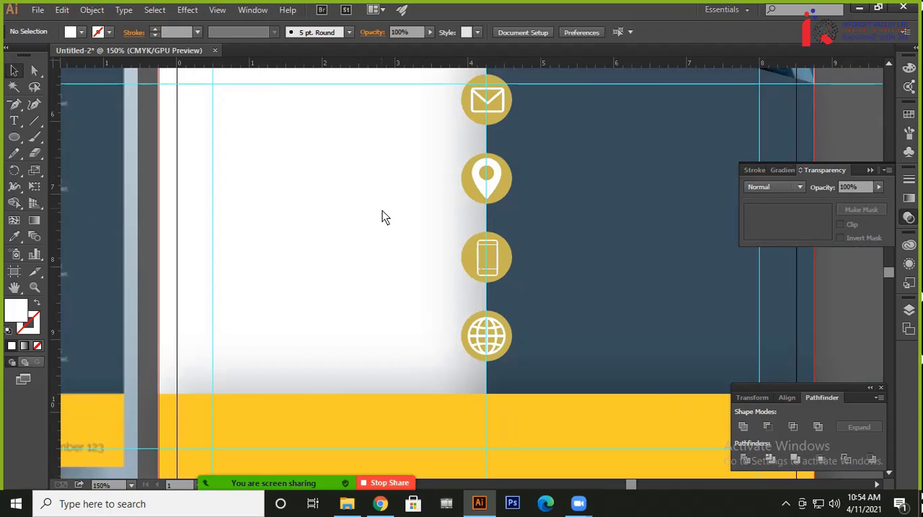
{"action": "left_click_drag", "start_coordinate": [382, 210], "coordinate": [353, 311]}
{"action": "key", "text": "ctrl+plus"}
{"action": "key", "text": "ctrl+plus"}
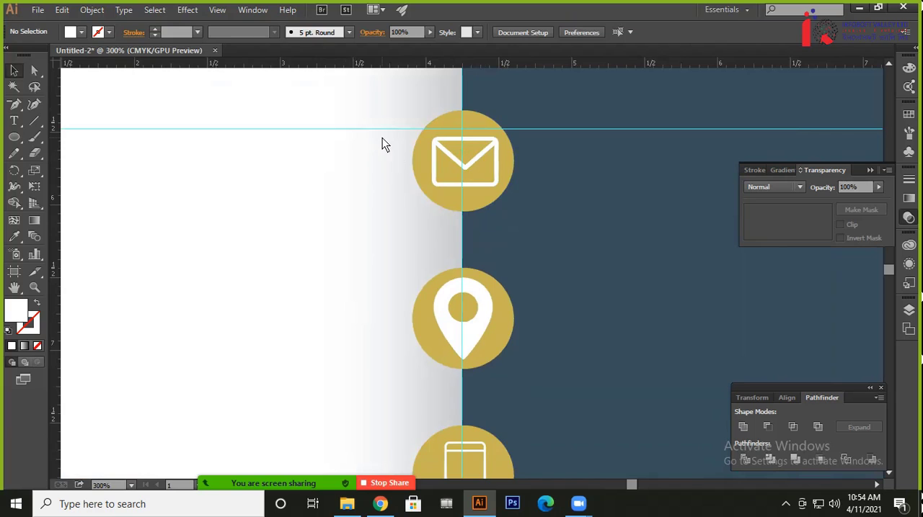
{"action": "left_click_drag", "start_coordinate": [382, 139], "coordinate": [528, 180]}
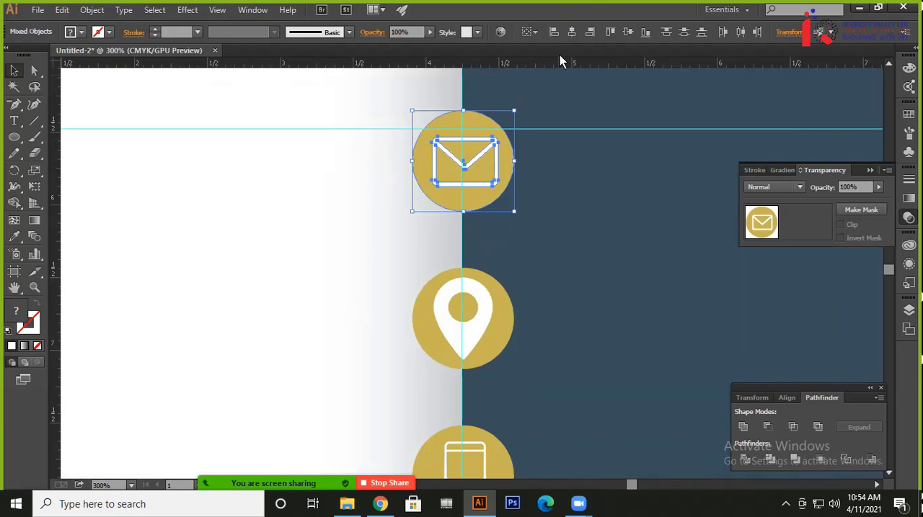
{"action": "left_click", "coordinate": [571, 33]}
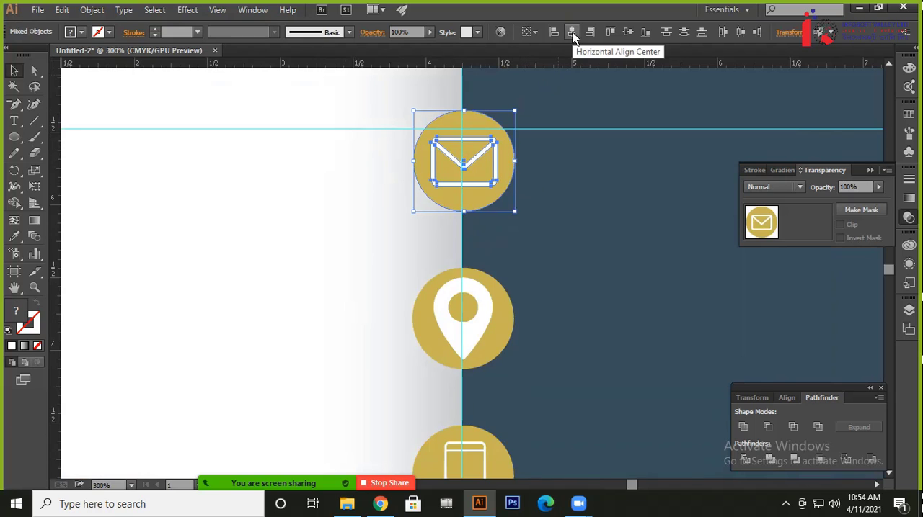
{"action": "left_click", "coordinate": [630, 35]}
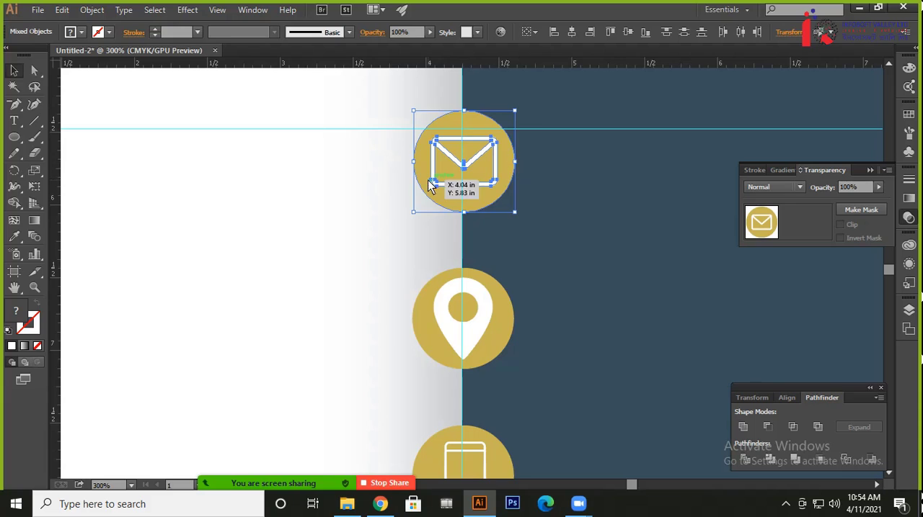
{"action": "left_click", "coordinate": [332, 171]}
Centre the location pin and its gold circle on each other both horizontally and vertically
{"action": "left_click_drag", "start_coordinate": [348, 300], "coordinate": [354, 263]}
{"action": "left_click_drag", "start_coordinate": [403, 249], "coordinate": [482, 278]}
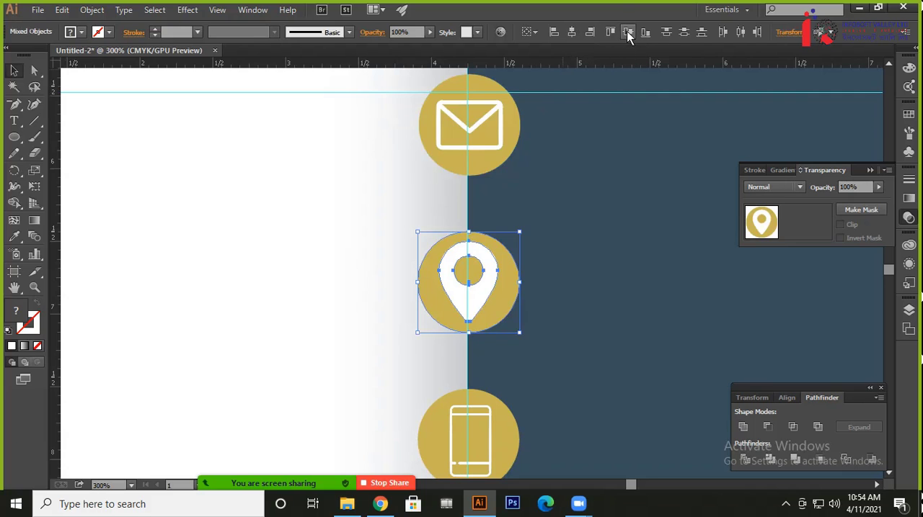
{"action": "left_click", "coordinate": [585, 250]}
Align the phone icon and its gold circle to their horizontal and vertical centres
{"action": "left_click_drag", "start_coordinate": [575, 348], "coordinate": [555, 247]}
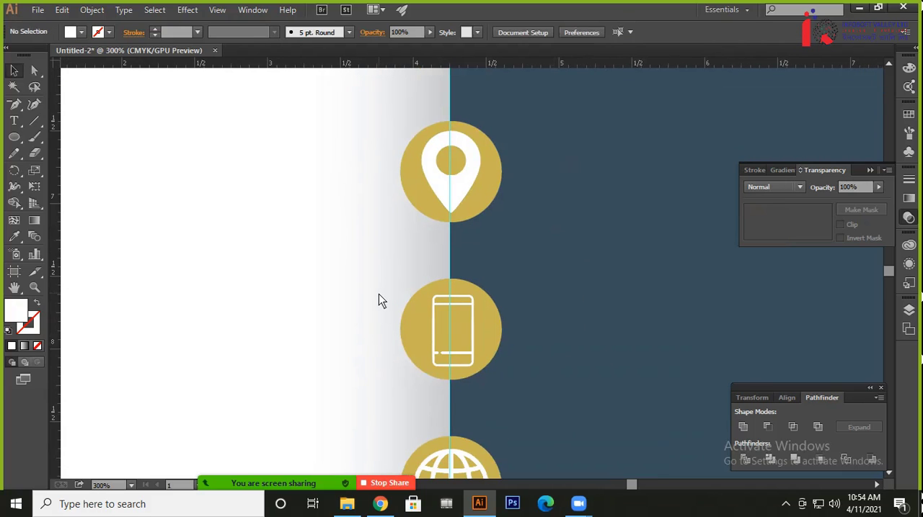
{"action": "left_click_drag", "start_coordinate": [380, 296], "coordinate": [526, 246]}
{"action": "left_click", "coordinate": [568, 35]}
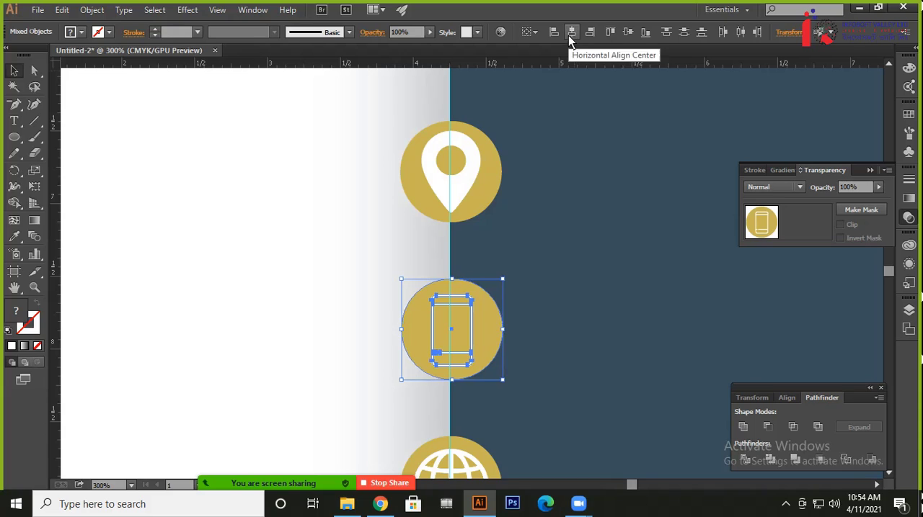
{"action": "left_click", "coordinate": [628, 34]}
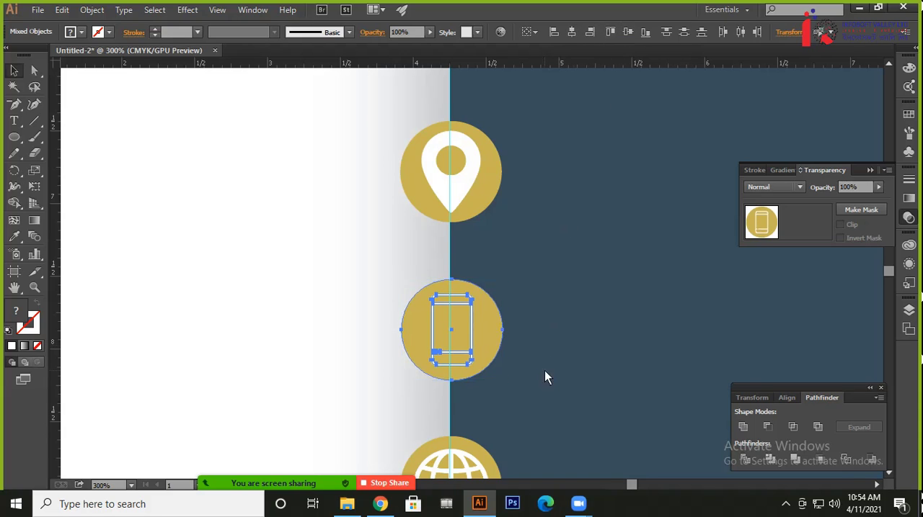
Centre the globe icon and its gold circle on each other in both directions
{"action": "left_click_drag", "start_coordinate": [542, 375], "coordinate": [548, 193]}
{"action": "left_click_drag", "start_coordinate": [400, 270], "coordinate": [534, 310]}
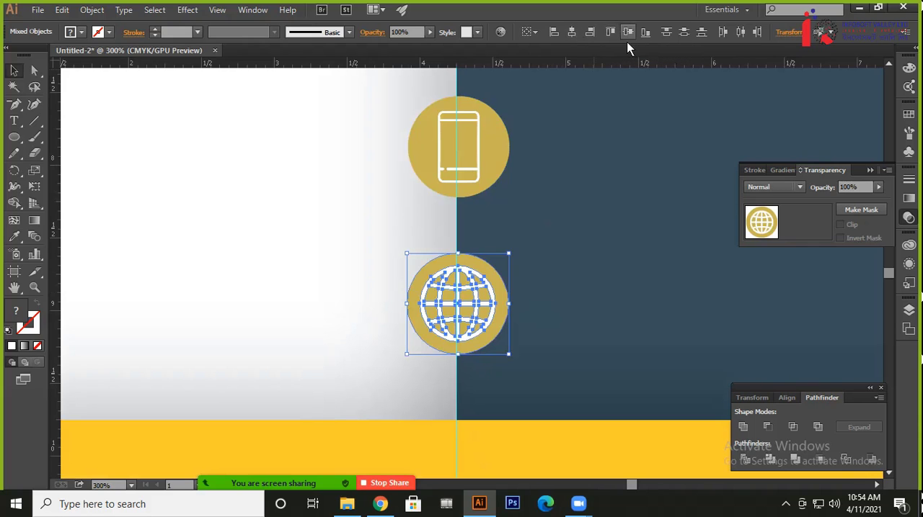
{"action": "left_click", "coordinate": [354, 222]}
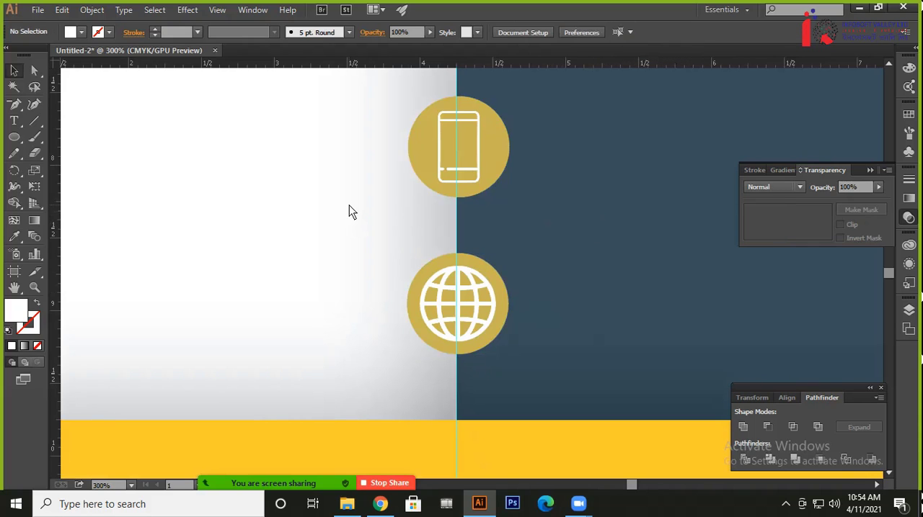
Check the icon column on the flyer, and group the envelope icon with its gold circle
{"action": "key", "text": "ctrl+minus"}
{"action": "key", "text": "ctrl+minus"}
{"action": "key", "text": "ctrl+minus"}
{"action": "key", "text": "ctrl+minus"}
{"action": "key", "text": "ctrl+plus"}
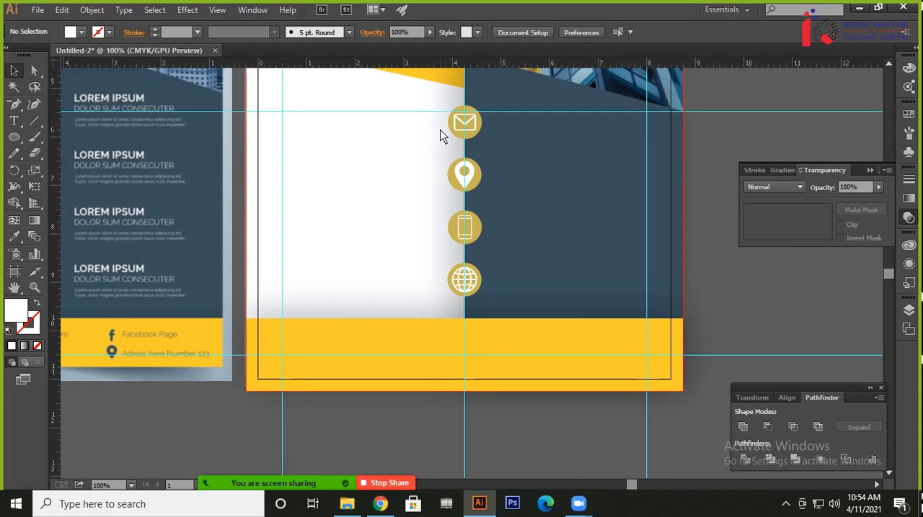
{"action": "key", "text": "ctrl+plus"}
{"action": "scroll", "coordinate": [438, 187], "scroll_direction": "up", "scroll_amount": 5}
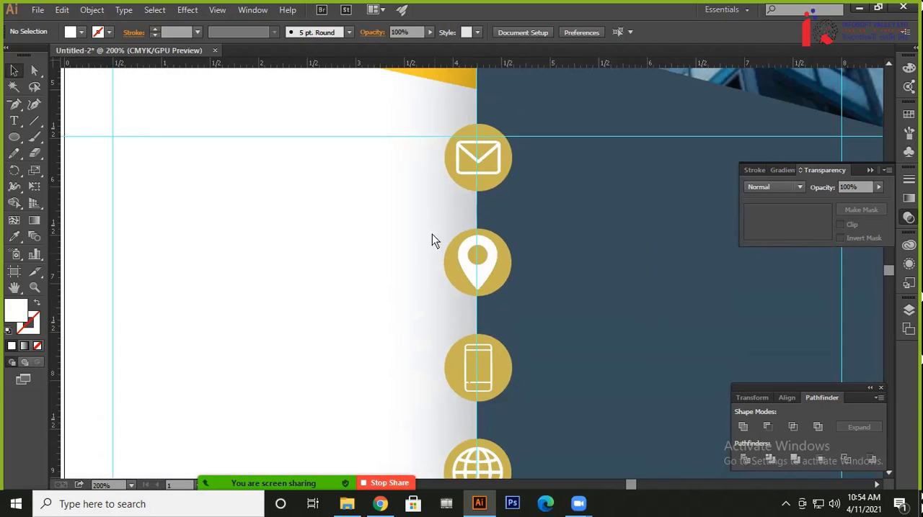
{"action": "left_click_drag", "start_coordinate": [431, 155], "coordinate": [488, 178]}
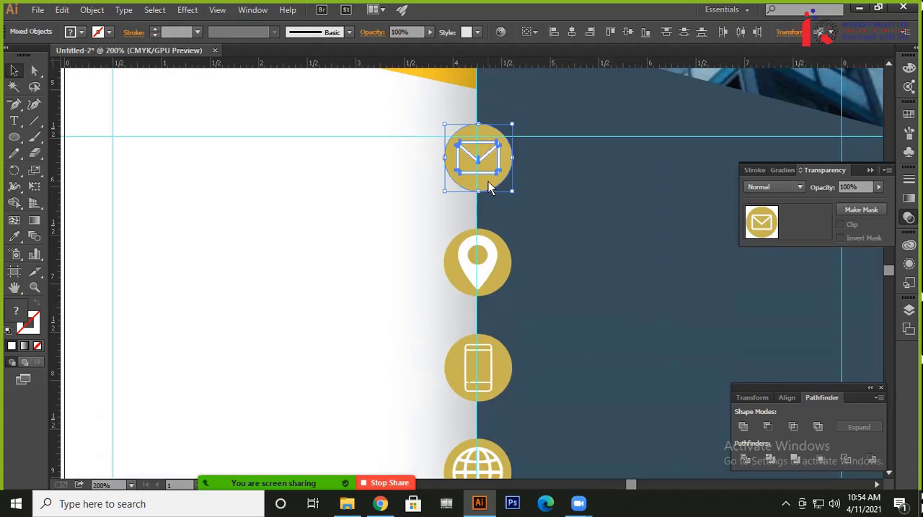
{"action": "key", "text": "ctrl+g"}
{"action": "left_click_drag", "start_coordinate": [418, 233], "coordinate": [531, 276]}
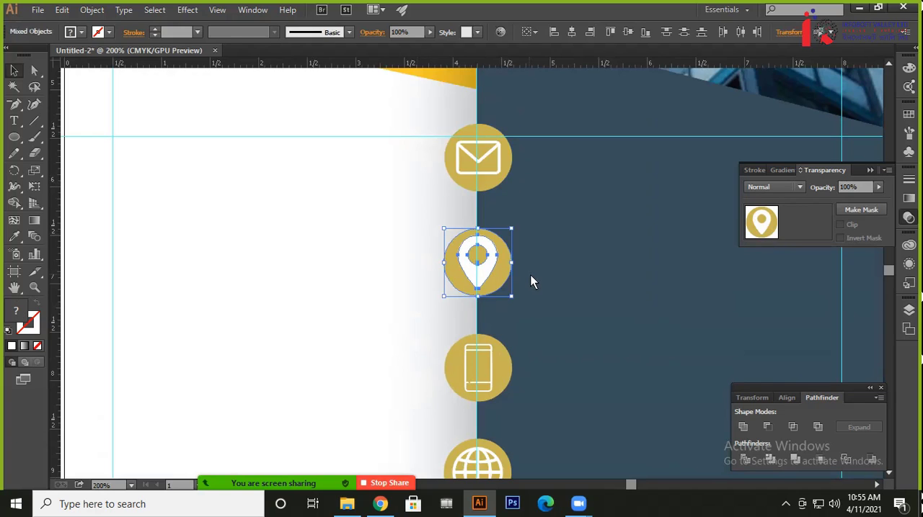
{"action": "key", "text": "ctrl+v"}
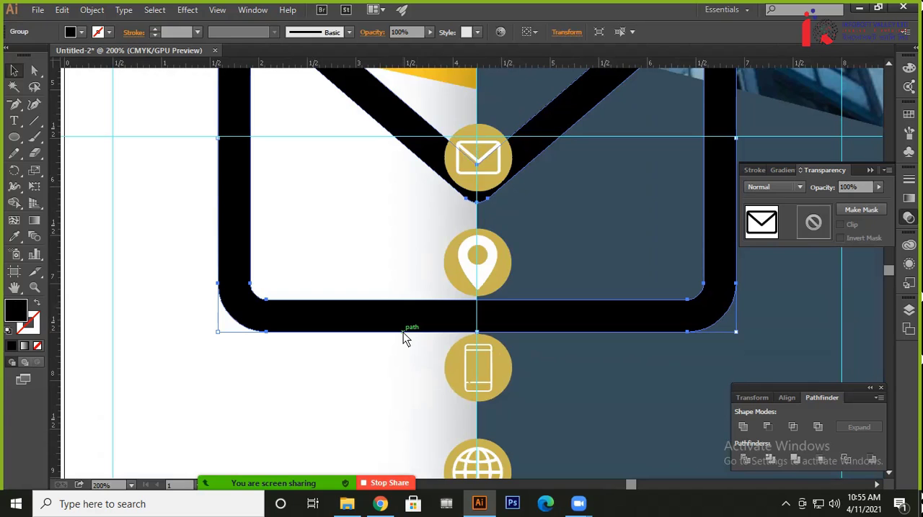
{"action": "key", "text": "ctrl+z"}
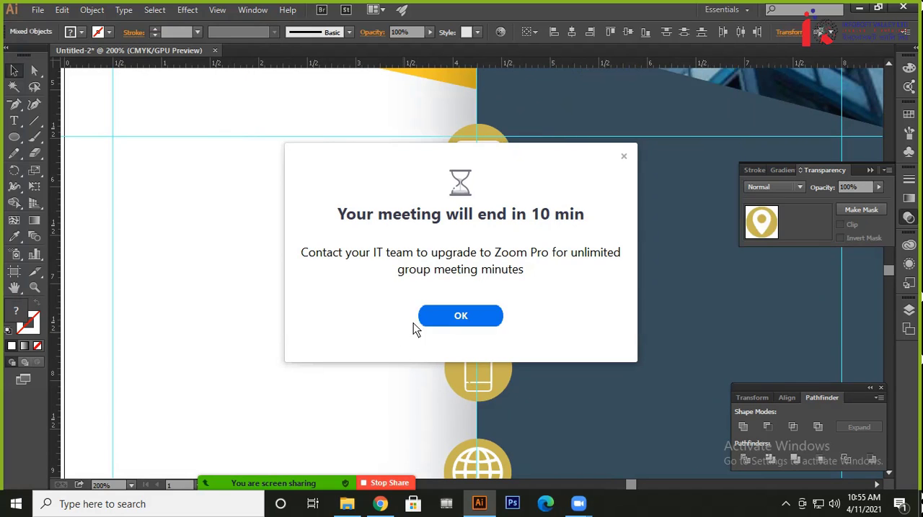
{"action": "left_click", "coordinate": [624, 156]}
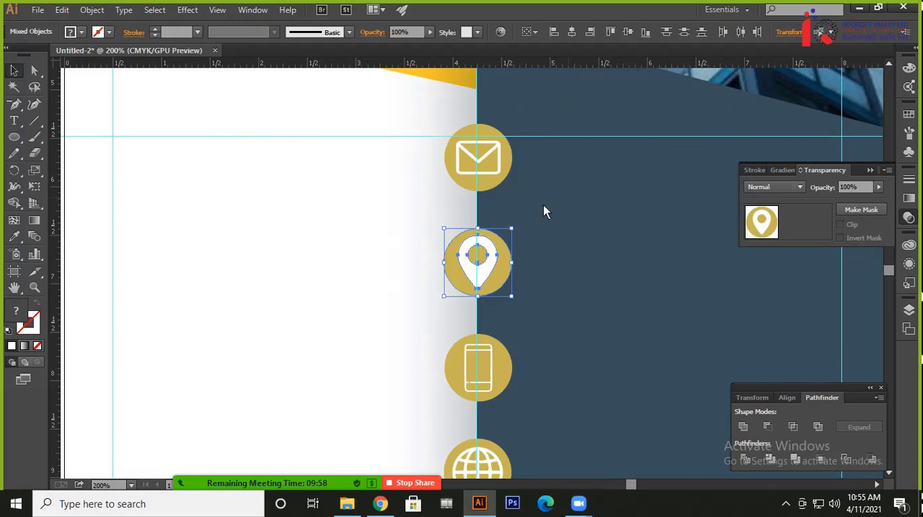
Group the location pin with its gold circle
{"action": "left_click", "coordinate": [419, 254]}
{"action": "left_click_drag", "start_coordinate": [419, 254], "coordinate": [524, 272]}
{"action": "key", "text": "ctrl+shift+b"}
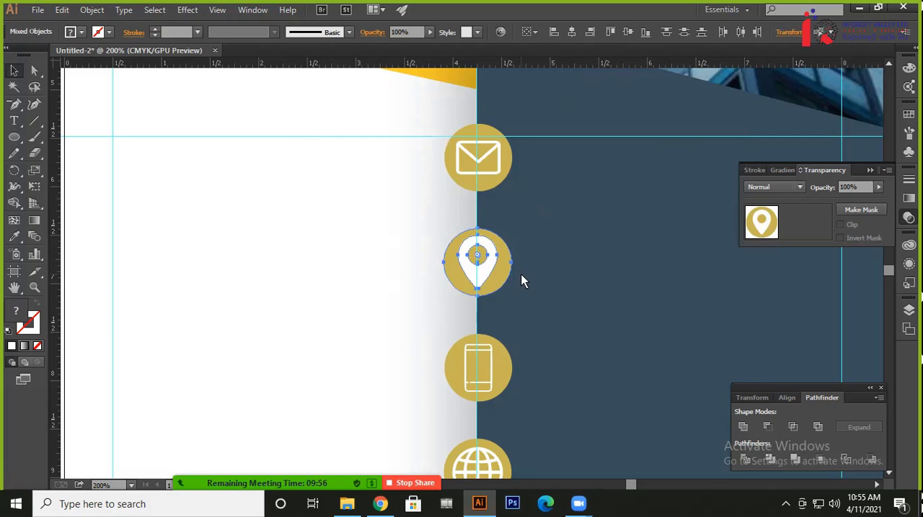
{"action": "key", "text": "ctrl+g"}
Group the phone icon with its gold circle
{"action": "scroll", "coordinate": [389, 278], "scroll_direction": "down", "scroll_amount": 2}
{"action": "scroll", "coordinate": [389, 277], "scroll_direction": "right", "scroll_amount": 1}
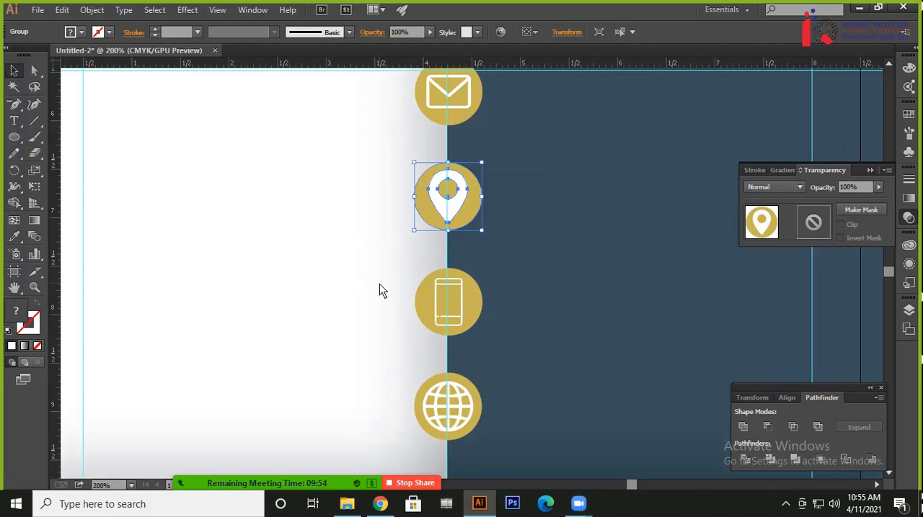
{"action": "left_click_drag", "start_coordinate": [380, 284], "coordinate": [509, 318]}
{"action": "key", "text": "ctrl+g"}
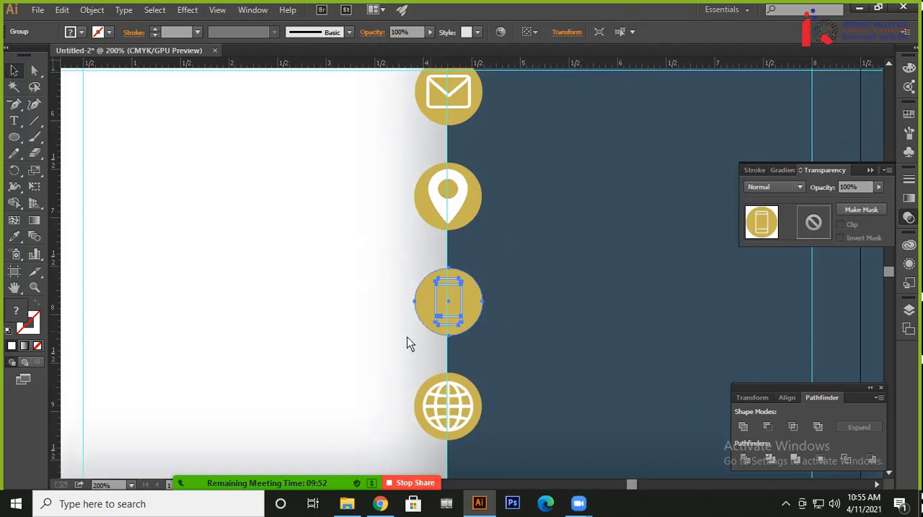
Group the globe icon with its gold circle and clear the selection
{"action": "scroll", "coordinate": [381, 299], "scroll_direction": "down", "scroll_amount": 2}
{"action": "scroll", "coordinate": [371, 311], "scroll_direction": "right", "scroll_amount": 1}
{"action": "left_click", "coordinate": [371, 310]}
{"action": "left_click_drag", "start_coordinate": [371, 311], "coordinate": [519, 343]}
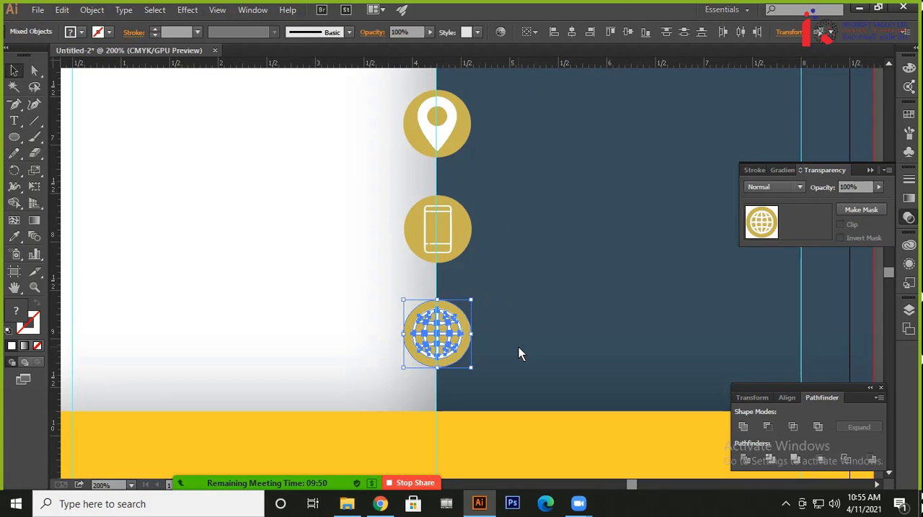
{"action": "key", "text": "ctrl+g"}
{"action": "left_click", "coordinate": [314, 302]}
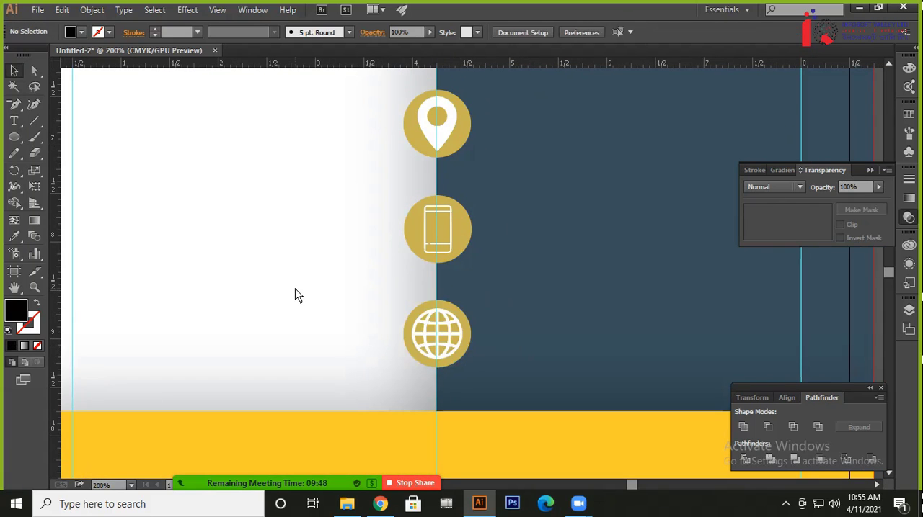
Align the four icon-and-circle groups by their left edges, distribute them vertically by their top edges, and clear the selection
{"action": "key", "text": "ctrl+minus"}
{"action": "key", "text": "ctrl+minus"}
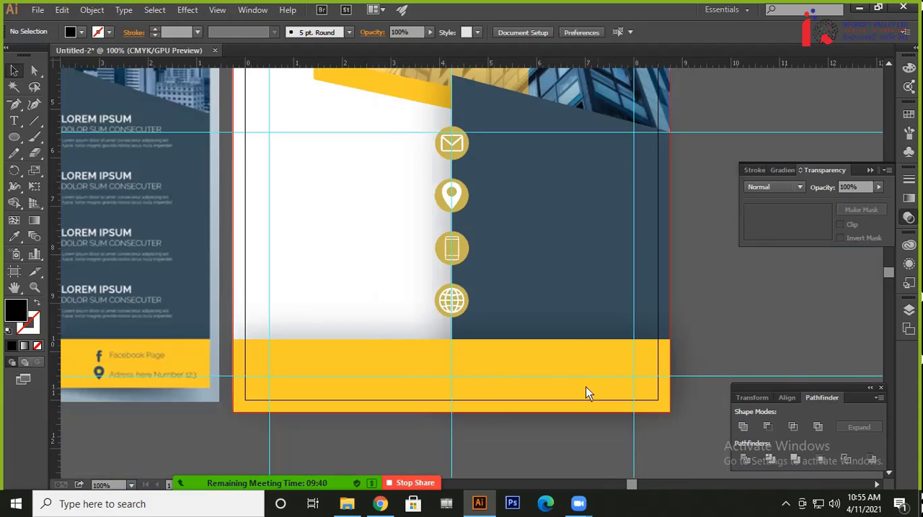
{"action": "left_click_drag", "start_coordinate": [402, 125], "coordinate": [468, 313]}
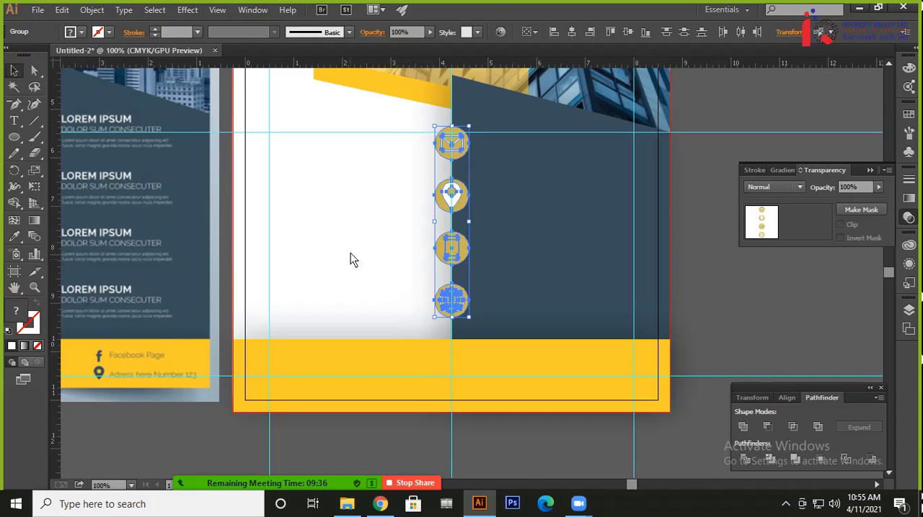
{"action": "left_click", "coordinate": [553, 33]}
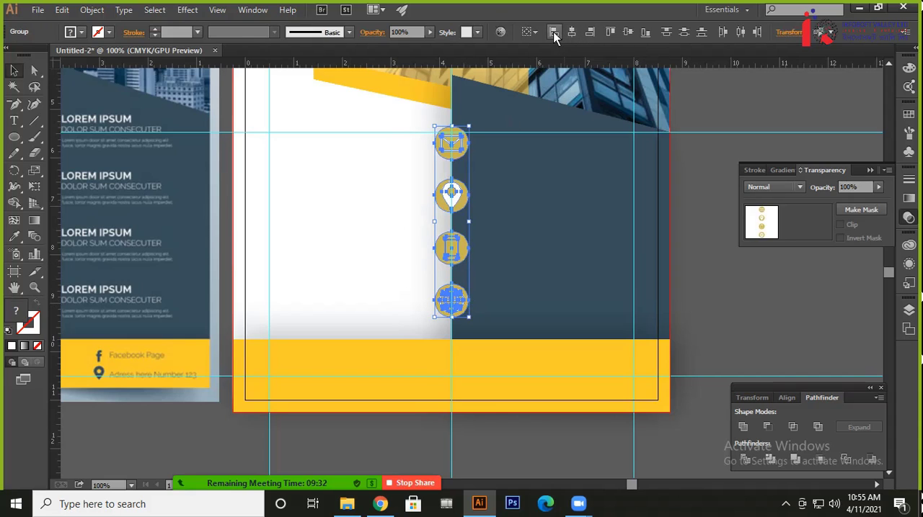
{"action": "left_click", "coordinate": [667, 34]}
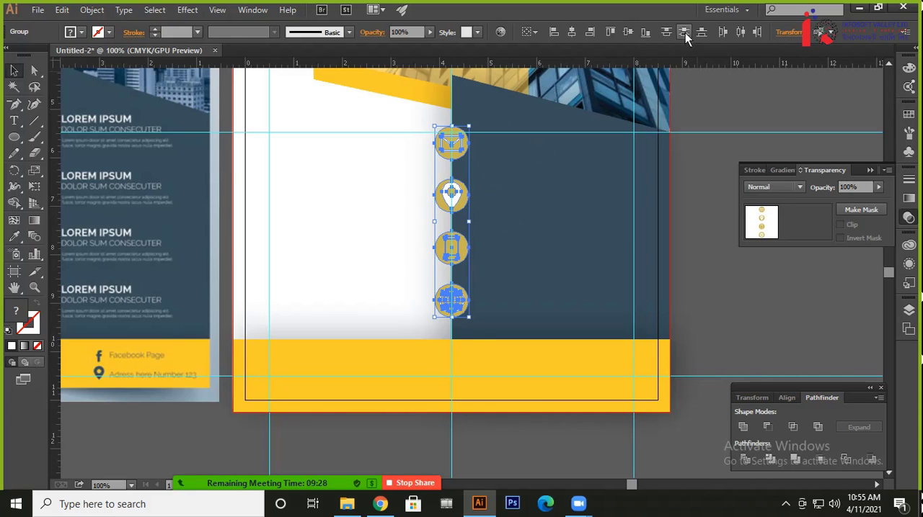
{"action": "left_click", "coordinate": [338, 249]}
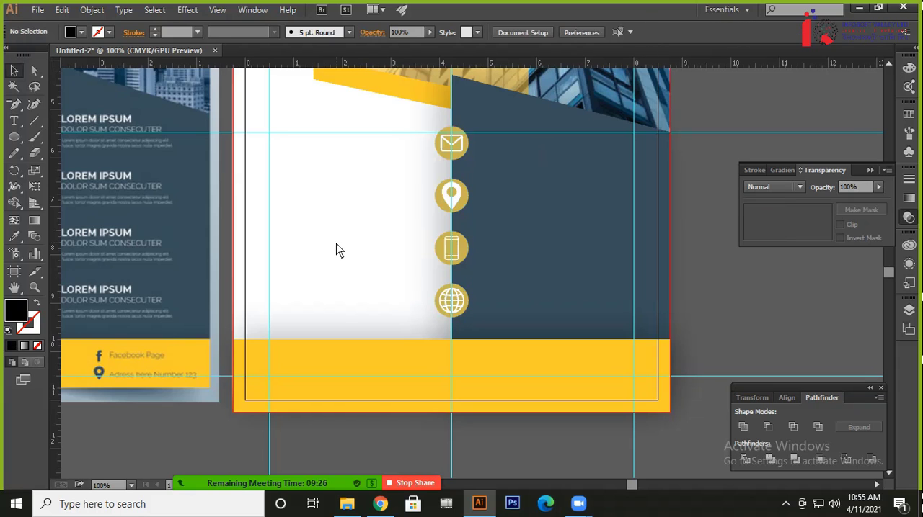
Compare the flyer's icon column and yellow footer with the reference flyer's text blocks, logo and contact details
{"action": "key", "text": "ctrl+plus"}
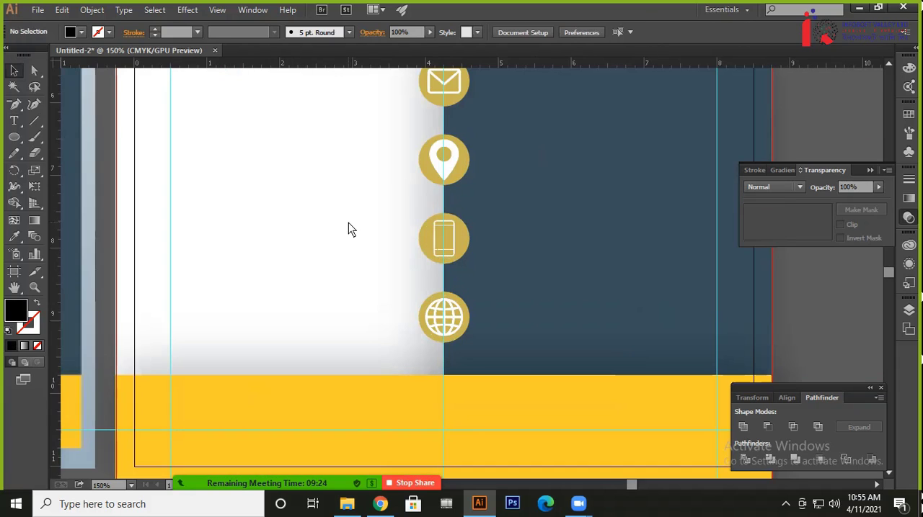
{"action": "key", "text": "ctrl+minus"}
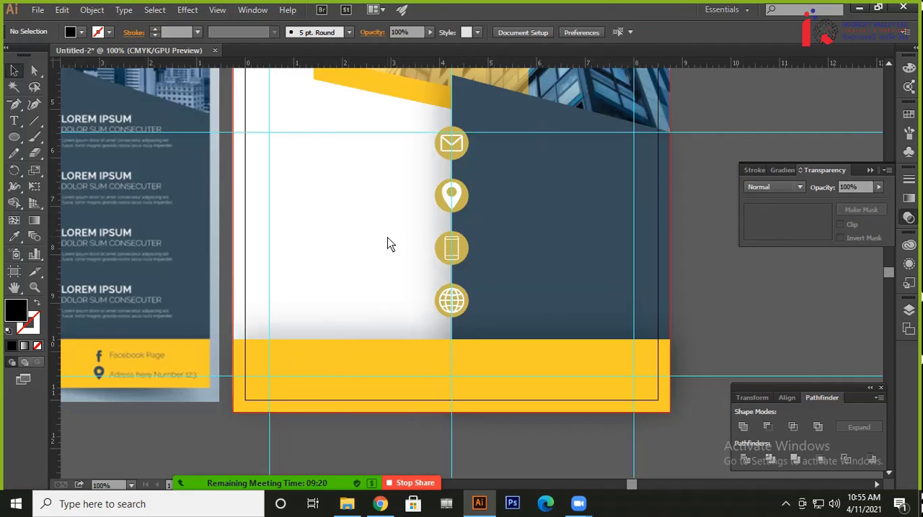
{"action": "left_click_drag", "start_coordinate": [387, 243], "coordinate": [669, 395]}
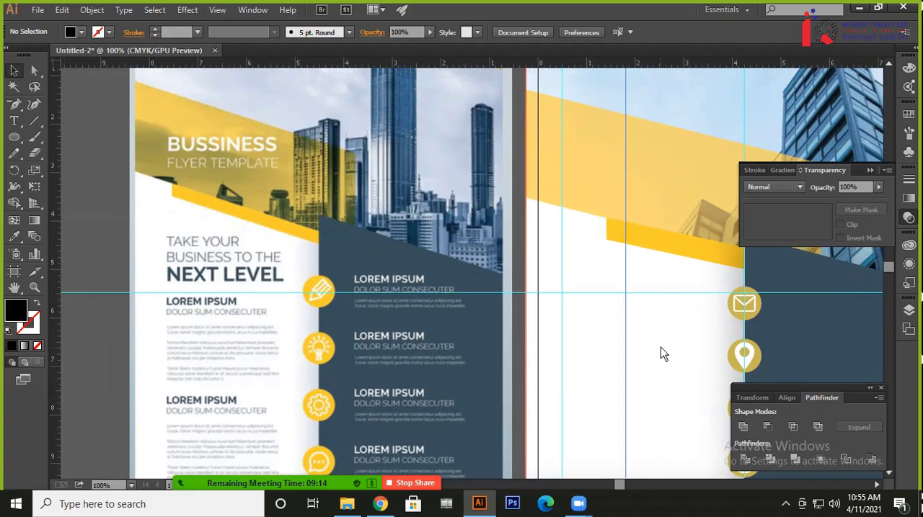
{"action": "left_click_drag", "start_coordinate": [663, 353], "coordinate": [597, 231]}
{"action": "left_click_drag", "start_coordinate": [579, 288], "coordinate": [561, 251]}
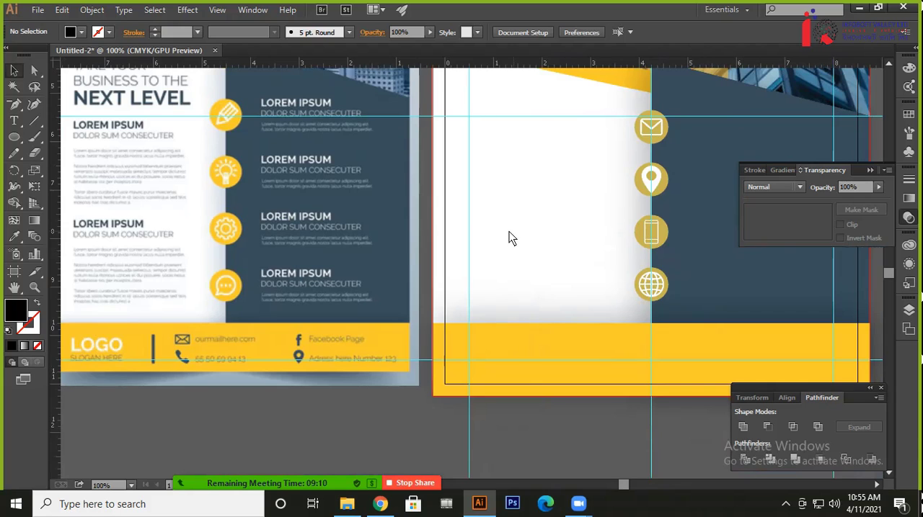
{"action": "left_click_drag", "start_coordinate": [380, 397], "coordinate": [479, 346]}
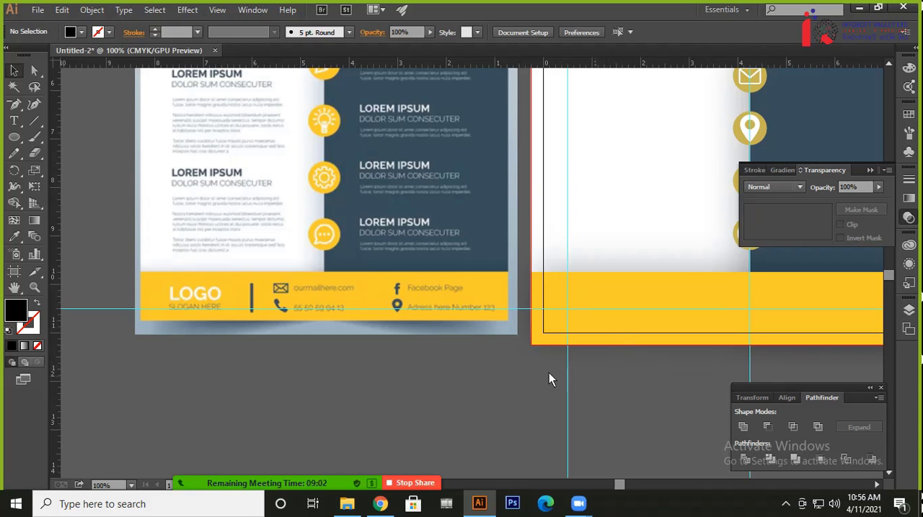
{"action": "left_click_drag", "start_coordinate": [437, 368], "coordinate": [376, 331]}
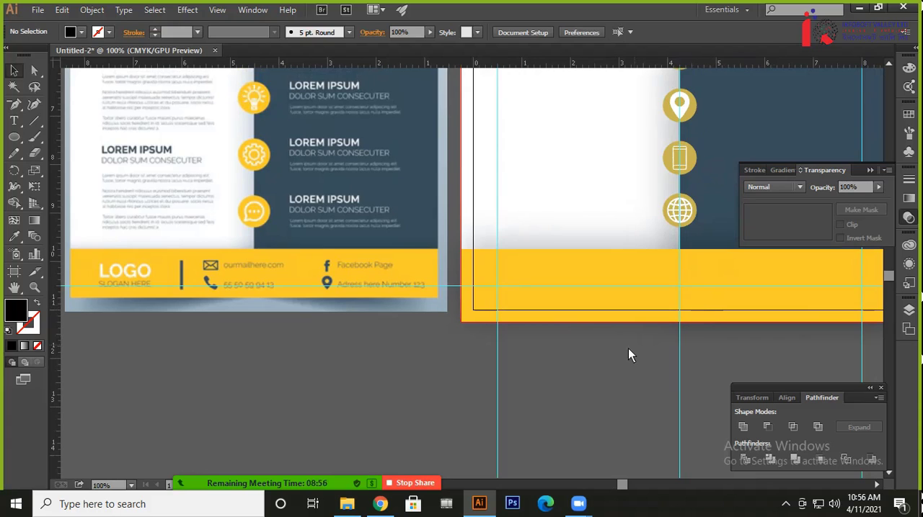
{"action": "left_click_drag", "start_coordinate": [628, 349], "coordinate": [633, 371]}
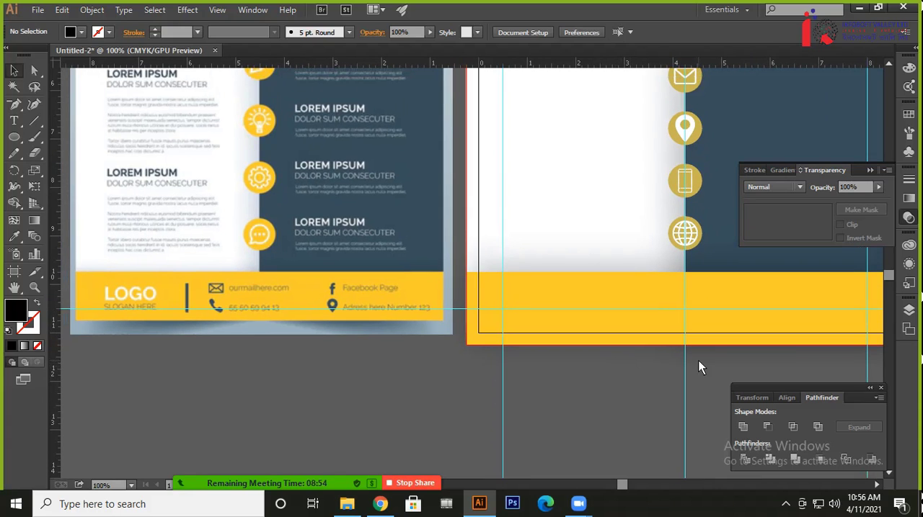
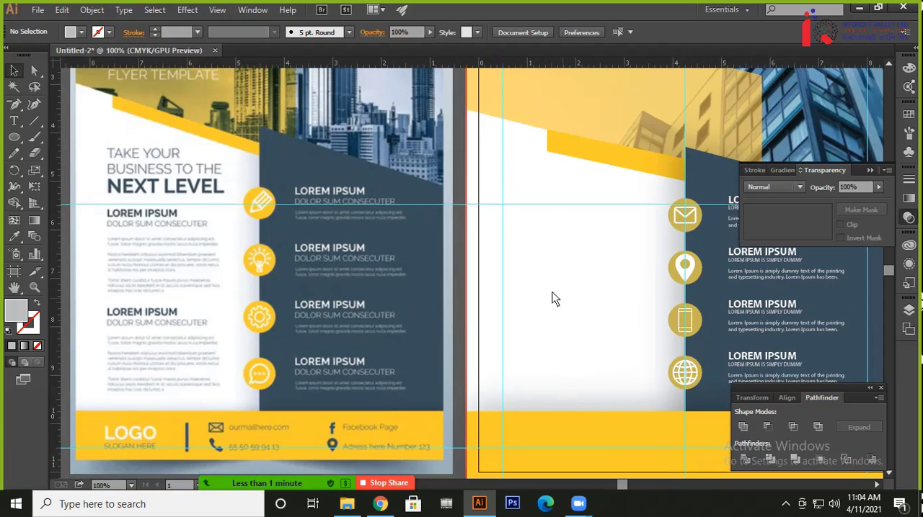
{"action": "key", "text": "ctrl+z"}
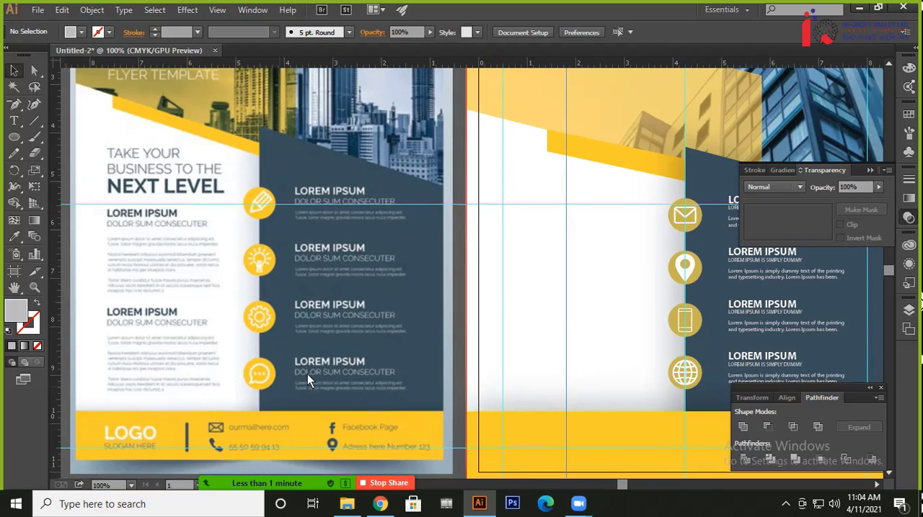
{"action": "scroll", "coordinate": [523, 336], "scroll_direction": "down", "scroll_amount": 3}
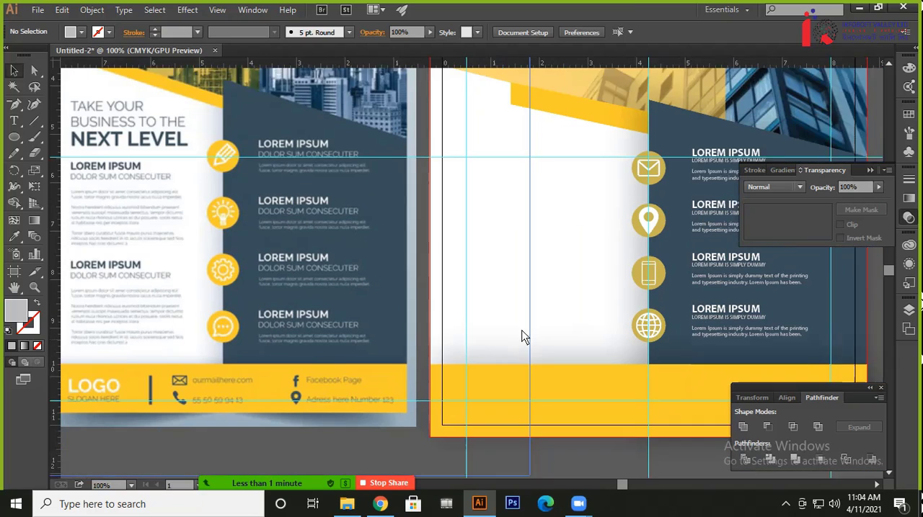
{"action": "scroll", "coordinate": [379, 365], "scroll_direction": "down", "scroll_amount": 1}
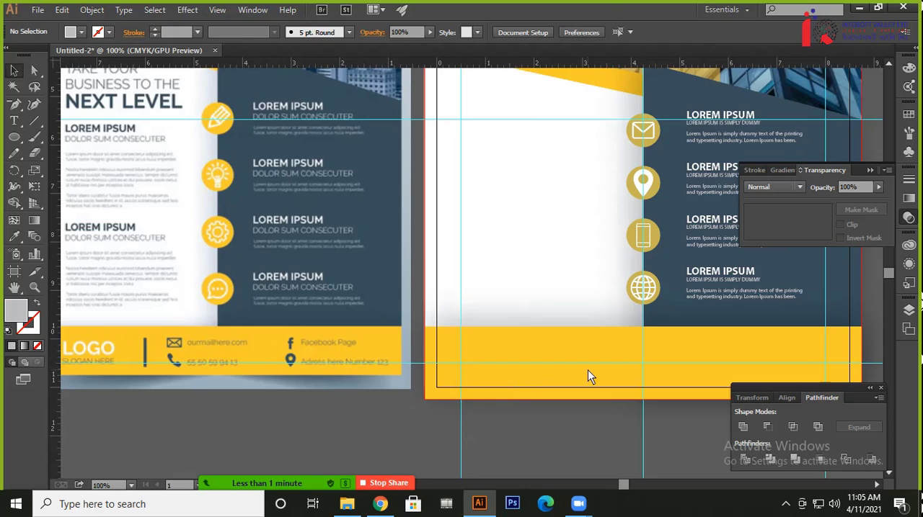
{"action": "left_click_drag", "start_coordinate": [603, 370], "coordinate": [677, 474]}
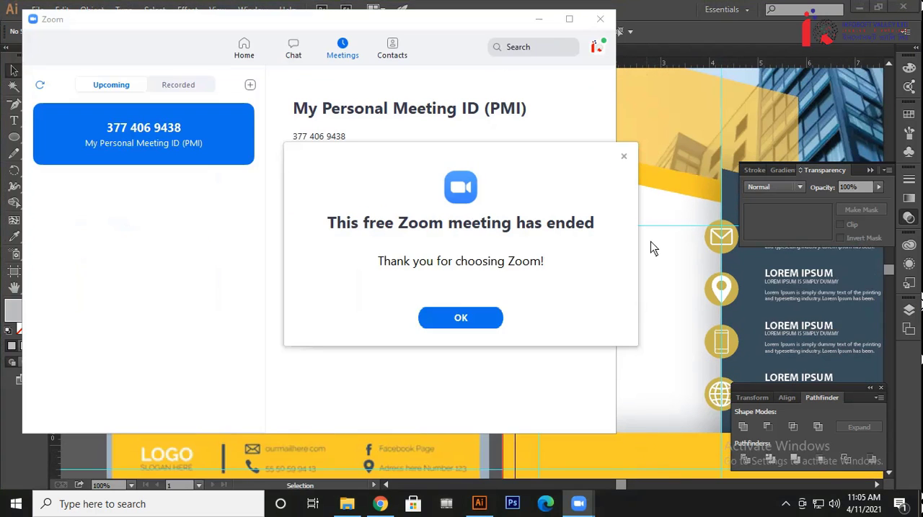
Dismiss the Zoom meeting-ended notice, then share the screen in a new meeting and minimise the Zoom window
{"action": "left_click", "coordinate": [623, 156]}
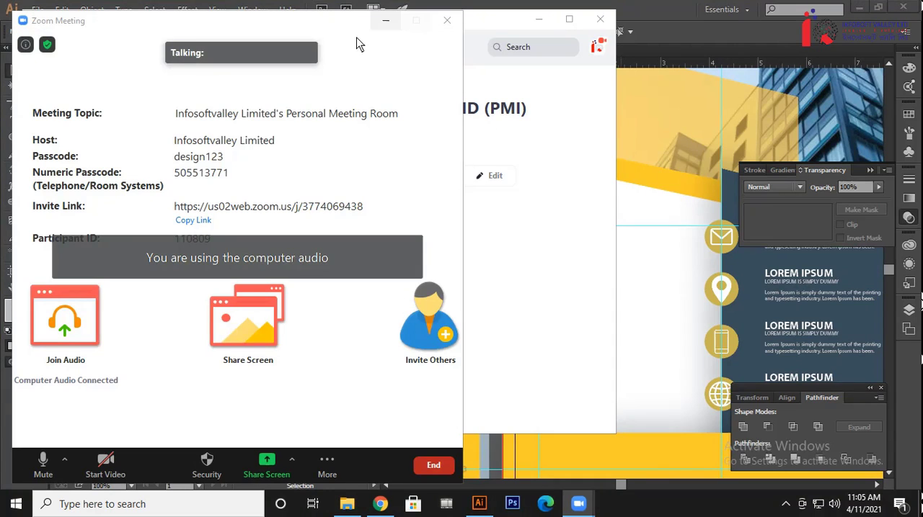
{"action": "left_click", "coordinate": [242, 323]}
{"action": "left_click", "coordinate": [742, 381]}
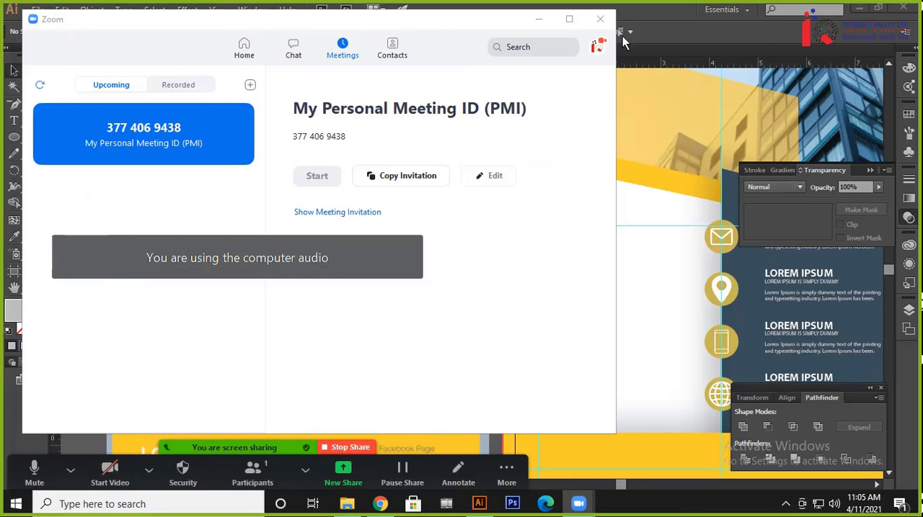
{"action": "left_click", "coordinate": [541, 21]}
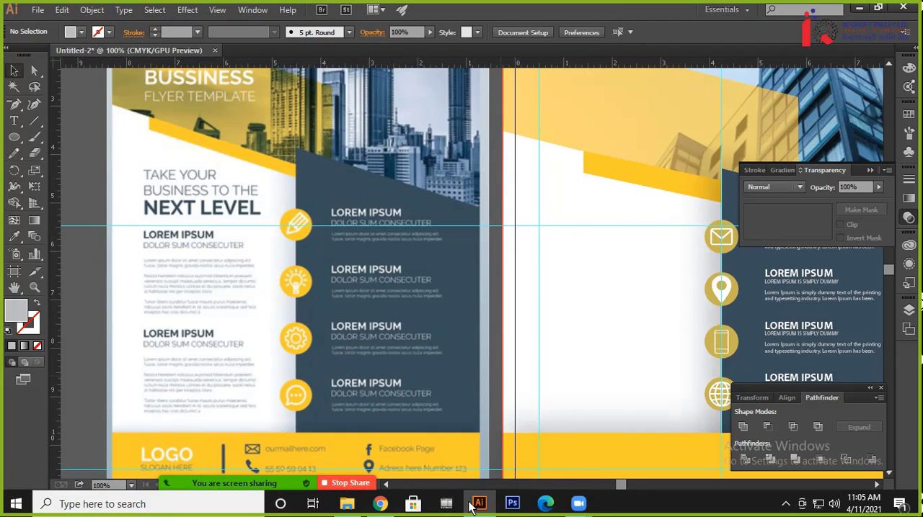
Check who has joined the Zoom meeting in the participants list, then minimise the list
{"action": "mouse_move", "coordinate": [331, 488]}
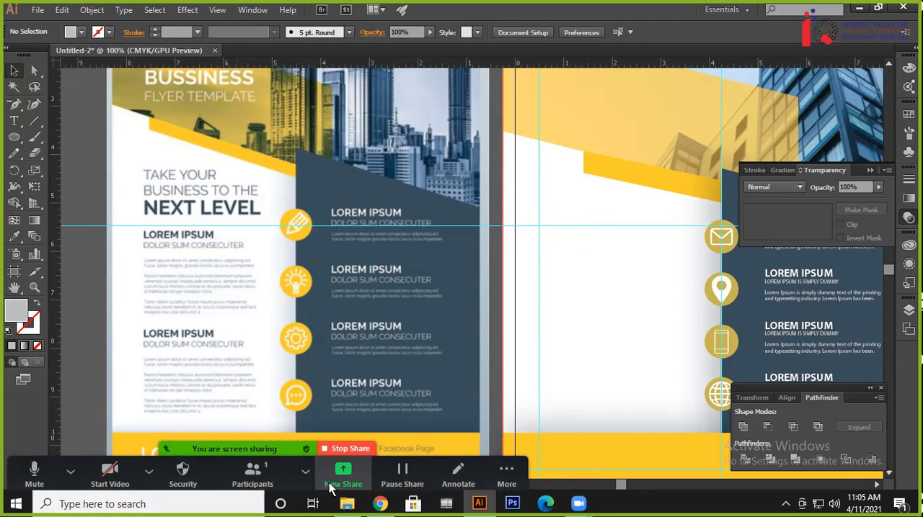
{"action": "left_click", "coordinate": [273, 477]}
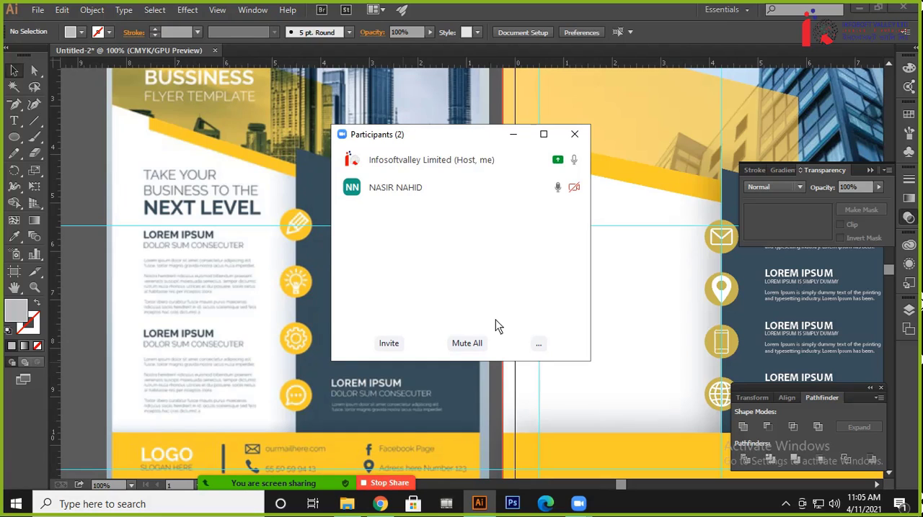
{"action": "left_click", "coordinate": [514, 137]}
Compare the whole flyer with the reference flyer, including the title band, white text column, icon groups and yellow footer
{"action": "left_click_drag", "start_coordinate": [603, 282], "coordinate": [576, 182]}
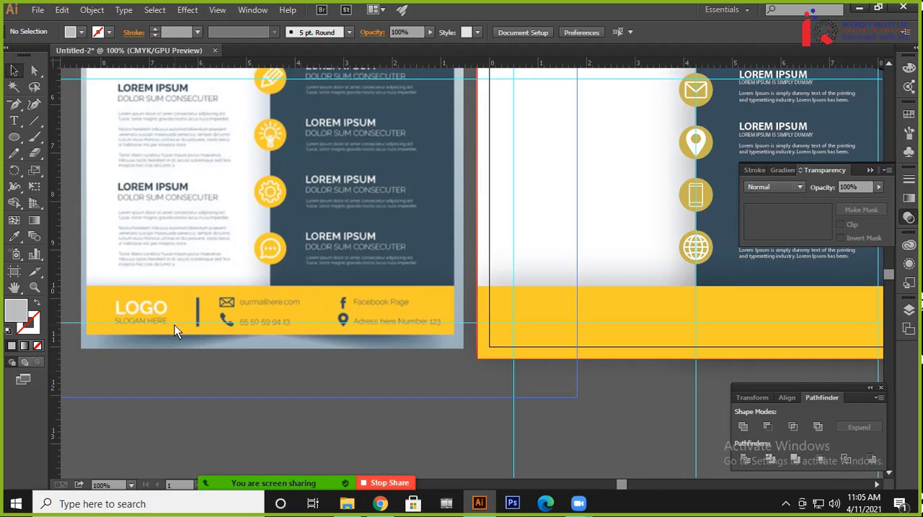
{"action": "scroll", "coordinate": [488, 274], "scroll_direction": "up", "scroll_amount": 10}
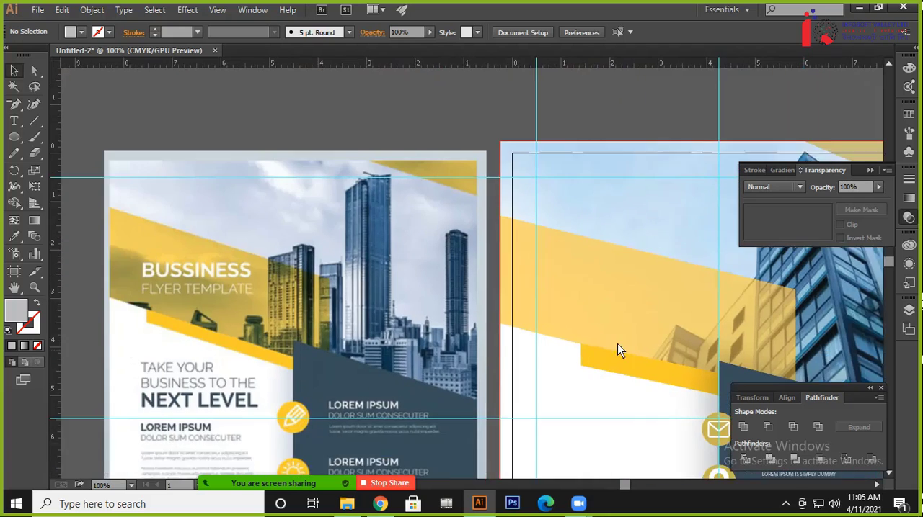
{"action": "left_click_drag", "start_coordinate": [616, 359], "coordinate": [364, 143]}
{"action": "left_click_drag", "start_coordinate": [374, 288], "coordinate": [548, 205]}
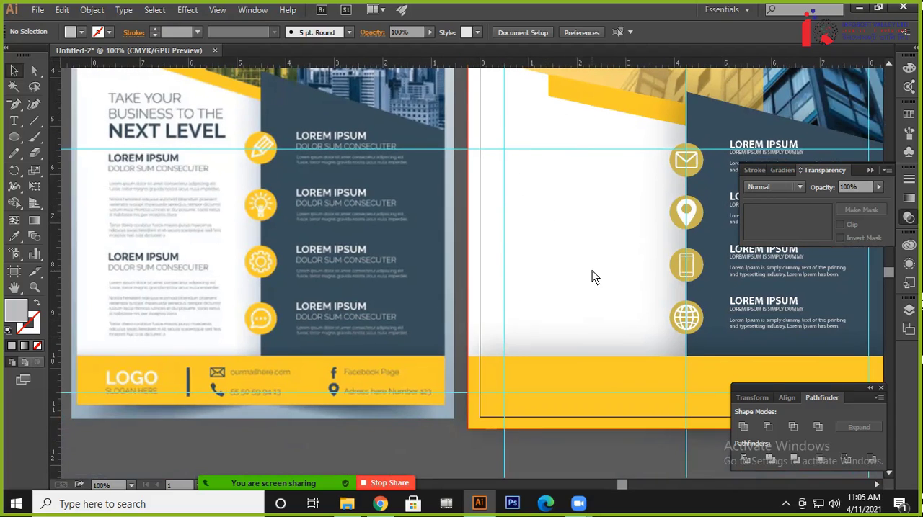
{"action": "left_click_drag", "start_coordinate": [593, 274], "coordinate": [545, 272]}
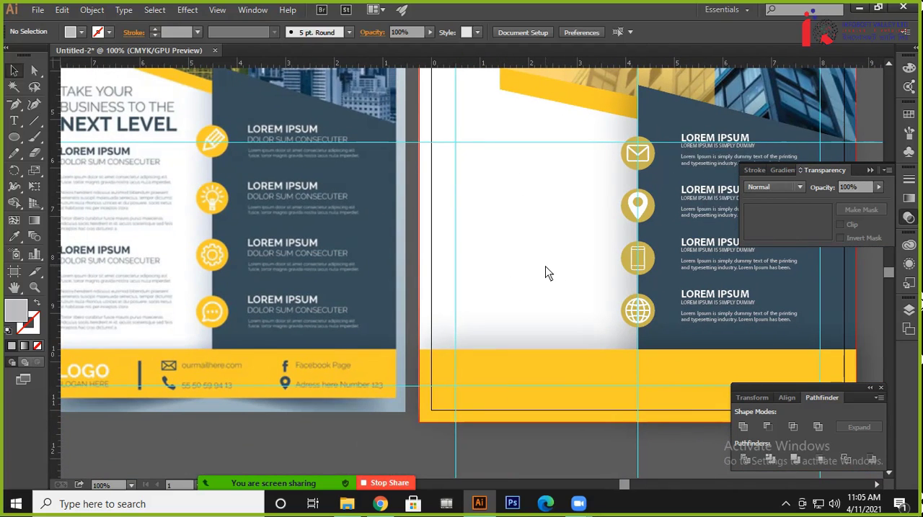
{"action": "scroll", "coordinate": [546, 272], "scroll_direction": "up", "scroll_amount": 5}
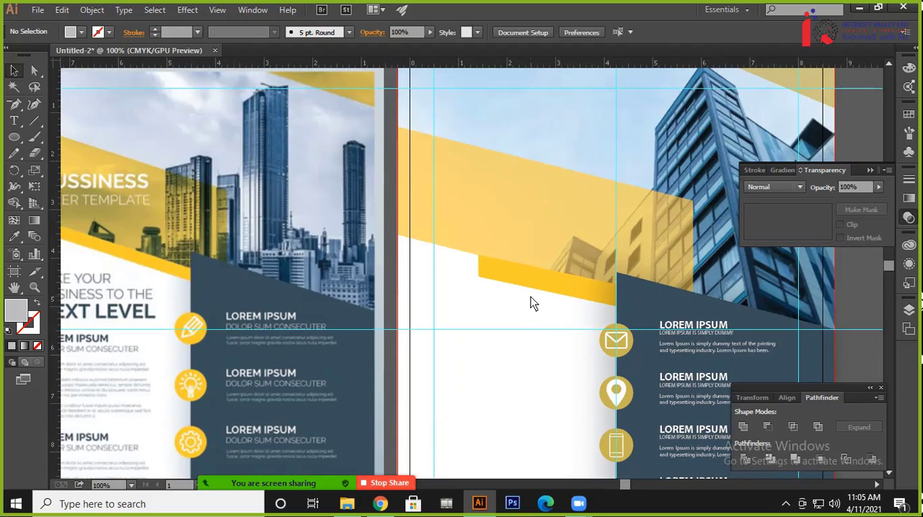
{"action": "key", "text": "ctrl+minus"}
{"action": "key", "text": "ctrl+minus"}
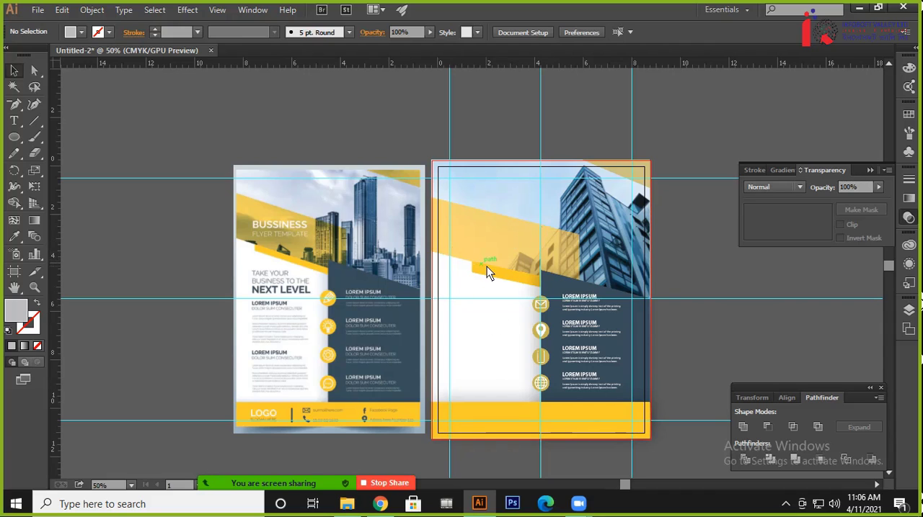
{"action": "scroll", "coordinate": [486, 266], "scroll_direction": "up", "scroll_amount": 1}
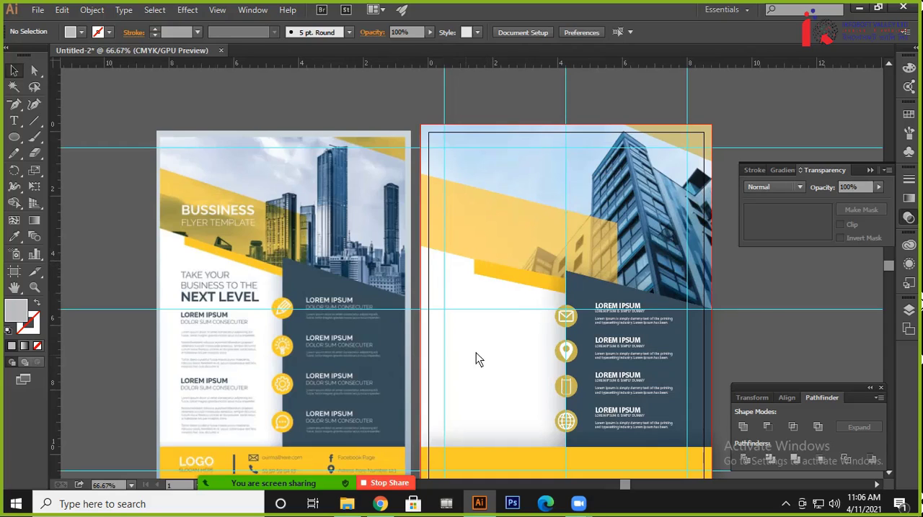
{"action": "scroll", "coordinate": [476, 353], "scroll_direction": "down", "scroll_amount": 2}
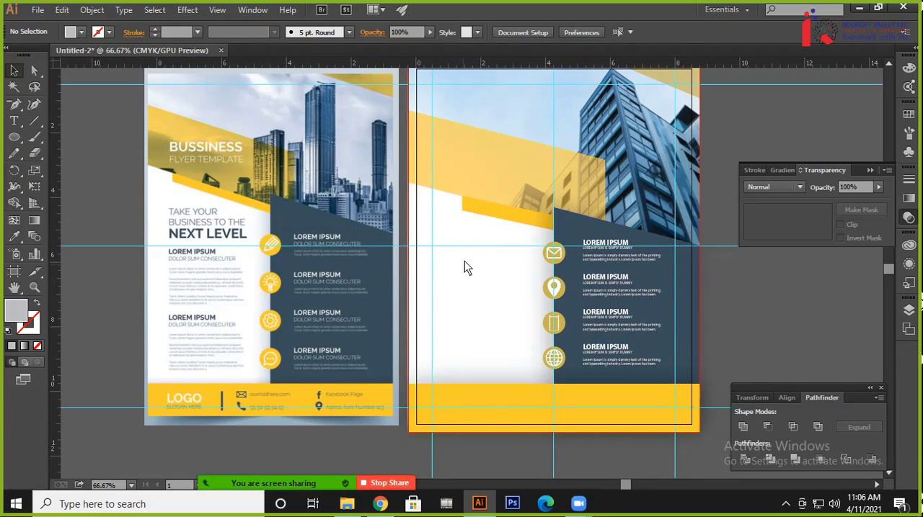
{"action": "scroll", "coordinate": [527, 335], "scroll_direction": "up", "scroll_amount": 3}
{"action": "scroll", "coordinate": [529, 338], "scroll_direction": "down", "scroll_amount": 1}
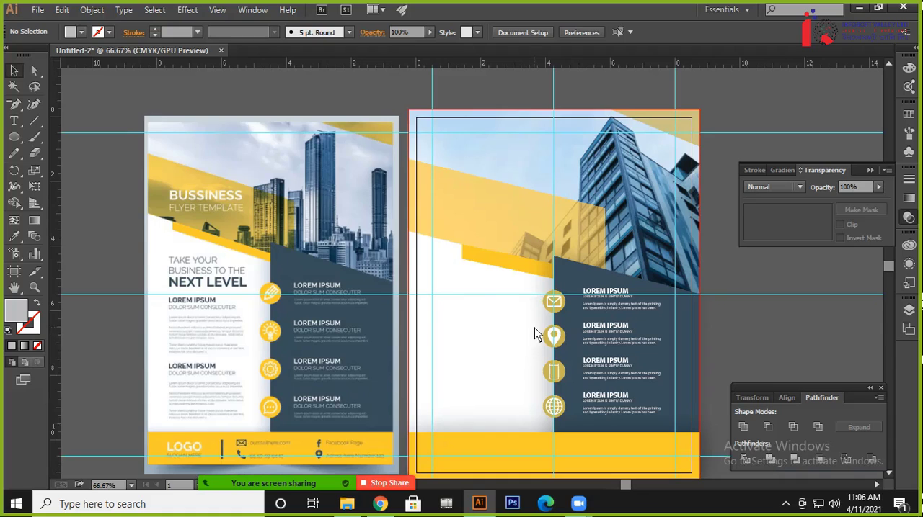
{"action": "scroll", "coordinate": [454, 302], "scroll_direction": "down", "scroll_amount": 1}
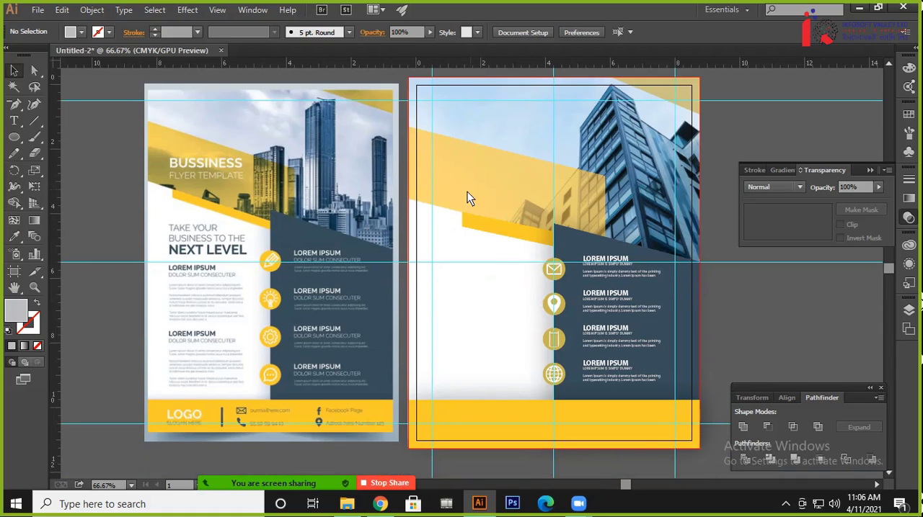
{"action": "left_click_drag", "start_coordinate": [458, 230], "coordinate": [465, 310]}
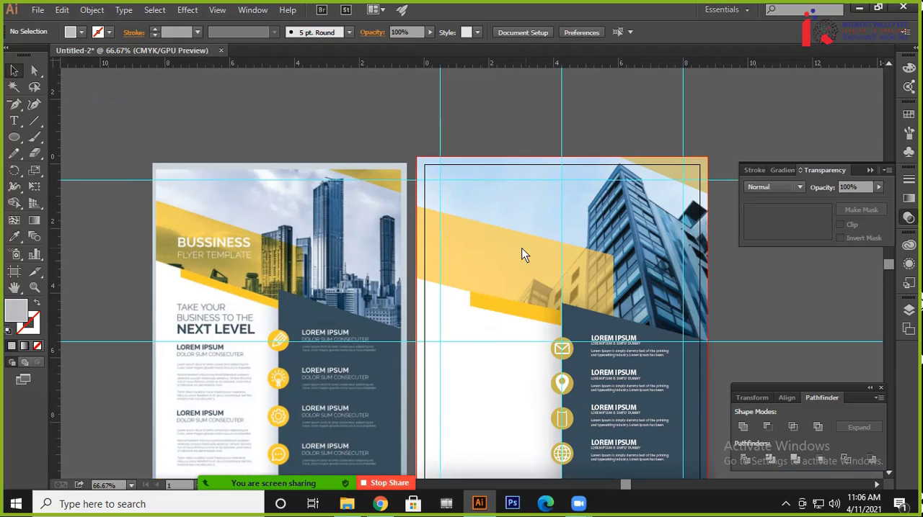
{"action": "left_click_drag", "start_coordinate": [551, 279], "coordinate": [530, 182]}
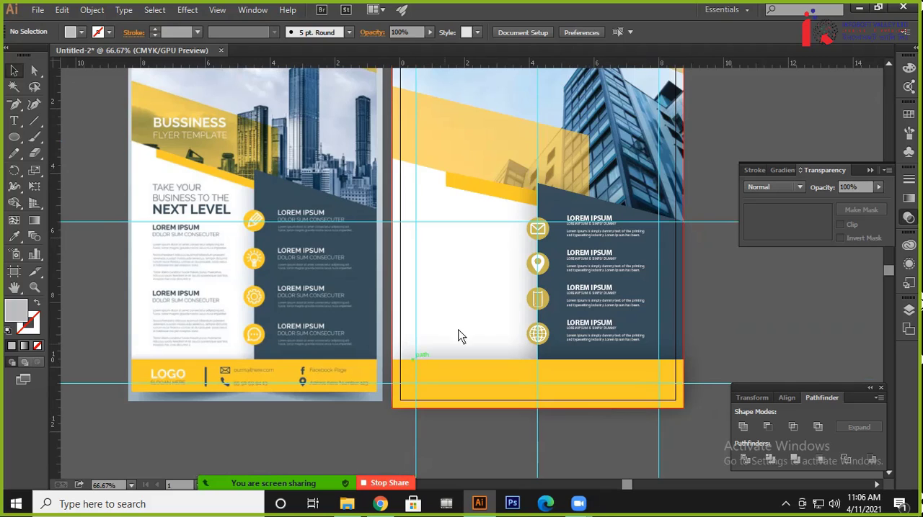
{"action": "left_click_drag", "start_coordinate": [461, 237], "coordinate": [536, 257]}
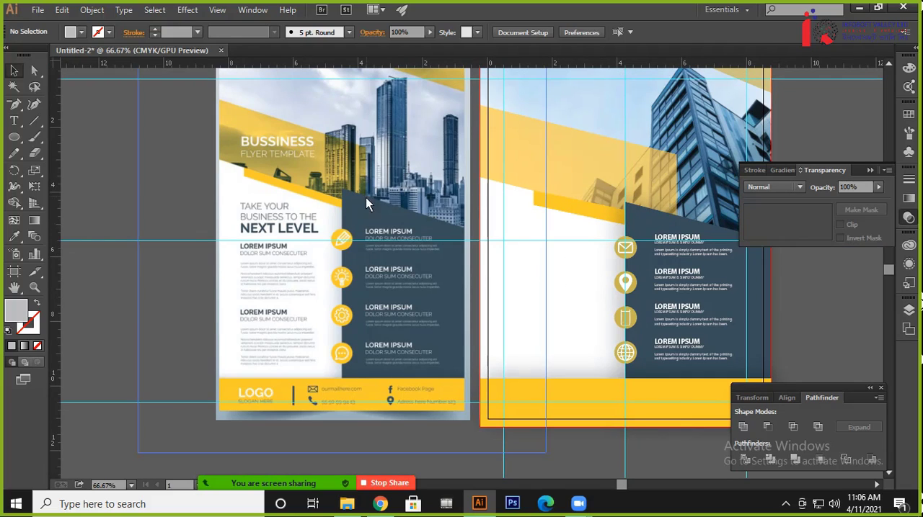
Switch to Chrome and examine Freepik's general business vertical flyer and its related designs
{"action": "left_click", "coordinate": [380, 504]}
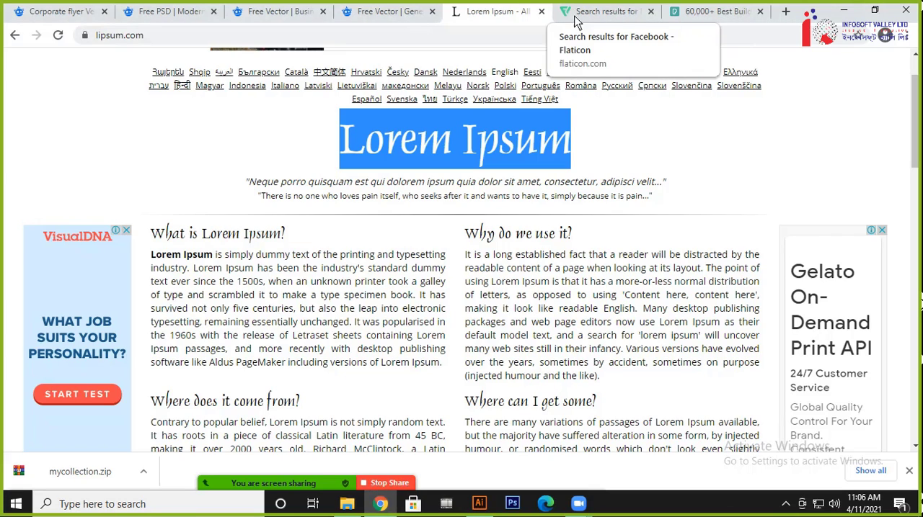
{"action": "left_click", "coordinate": [389, 11]}
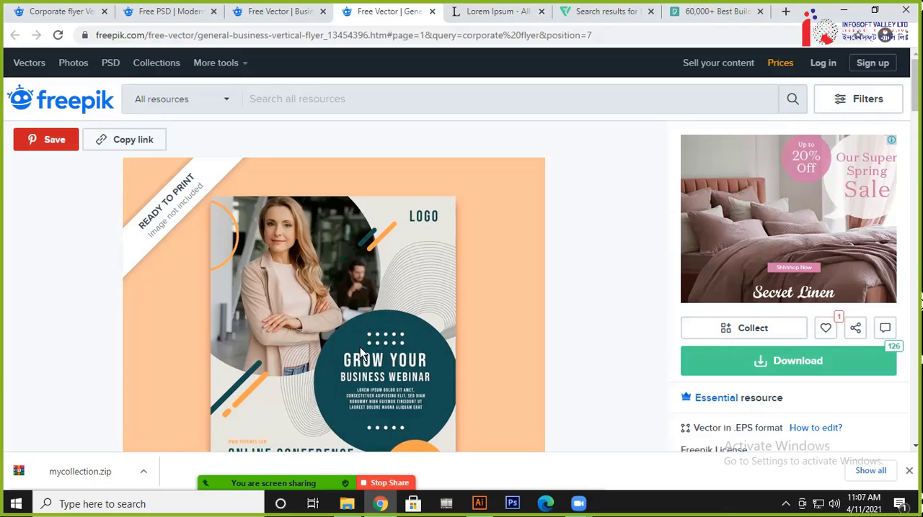
{"action": "scroll", "coordinate": [414, 313], "scroll_direction": "down", "scroll_amount": 3}
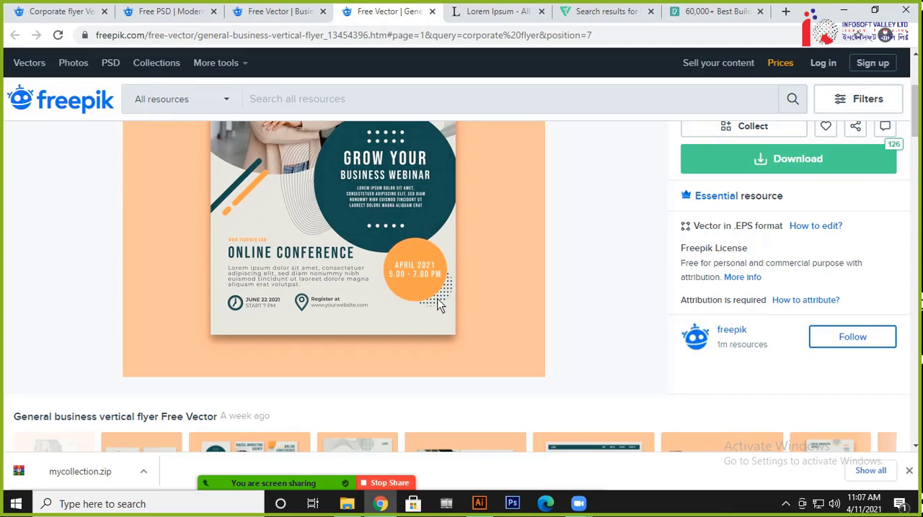
{"action": "scroll", "coordinate": [448, 301], "scroll_direction": "down", "scroll_amount": 2}
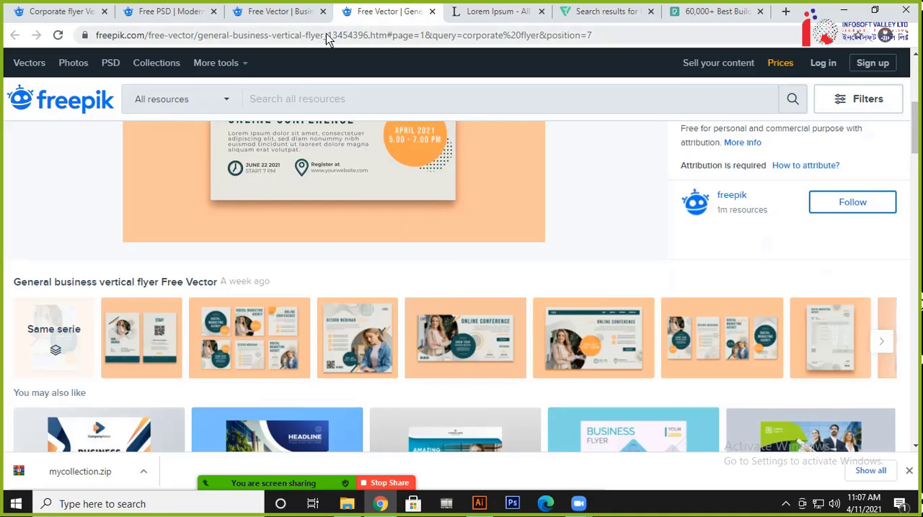
Examine the layout of the modern business brochure PSD template on Freepik
{"action": "left_click", "coordinate": [287, 22]}
{"action": "left_click", "coordinate": [181, 20]}
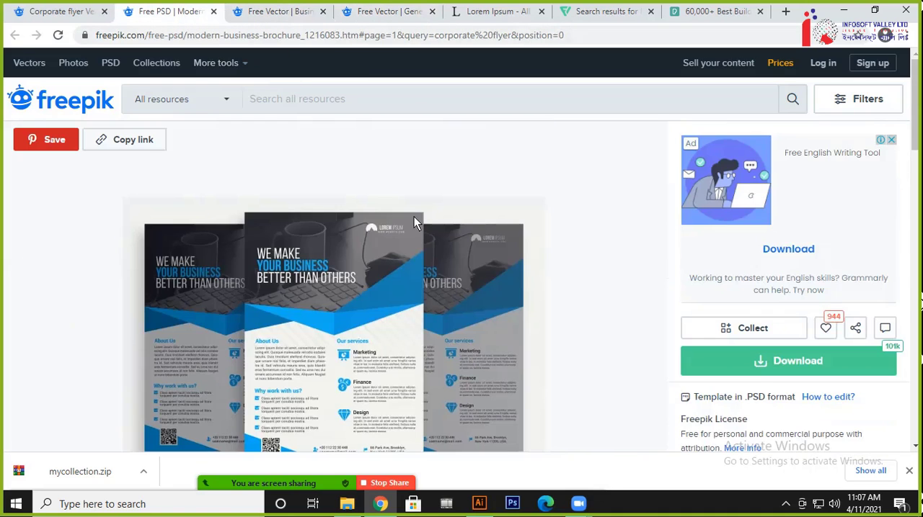
{"action": "scroll", "coordinate": [422, 224], "scroll_direction": "down", "scroll_amount": 2}
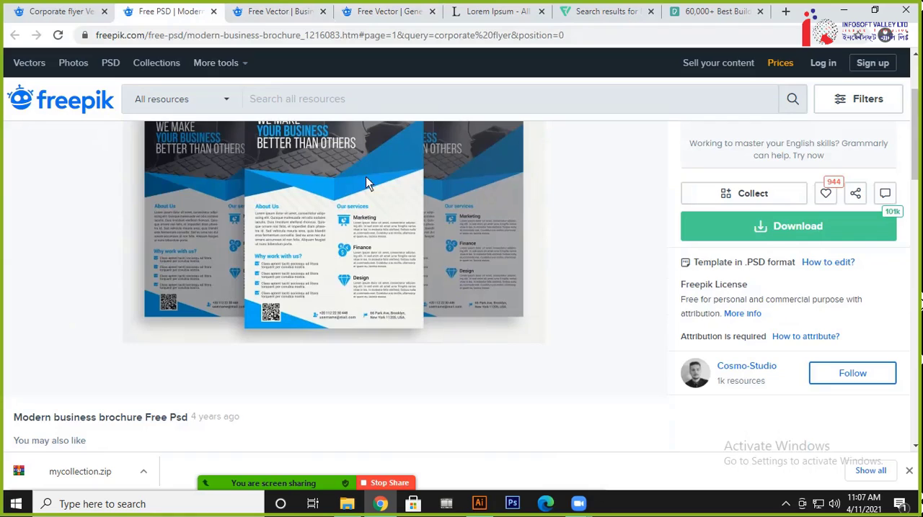
{"action": "scroll", "coordinate": [476, 289], "scroll_direction": "up", "scroll_amount": 1}
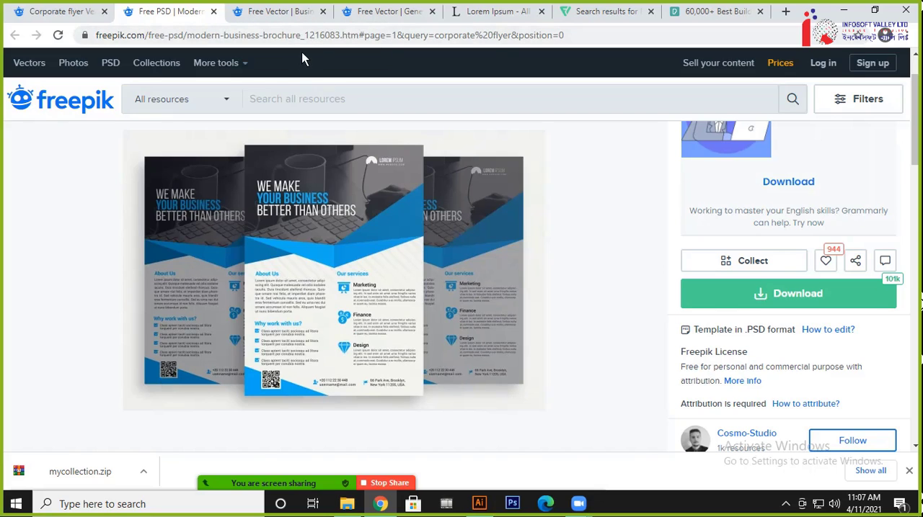
Open the modern corporative print template from Freepik's related designs and examine its layout and the suggested flyers
{"action": "left_click", "coordinate": [389, 16]}
{"action": "scroll", "coordinate": [351, 254], "scroll_direction": "down", "scroll_amount": 4}
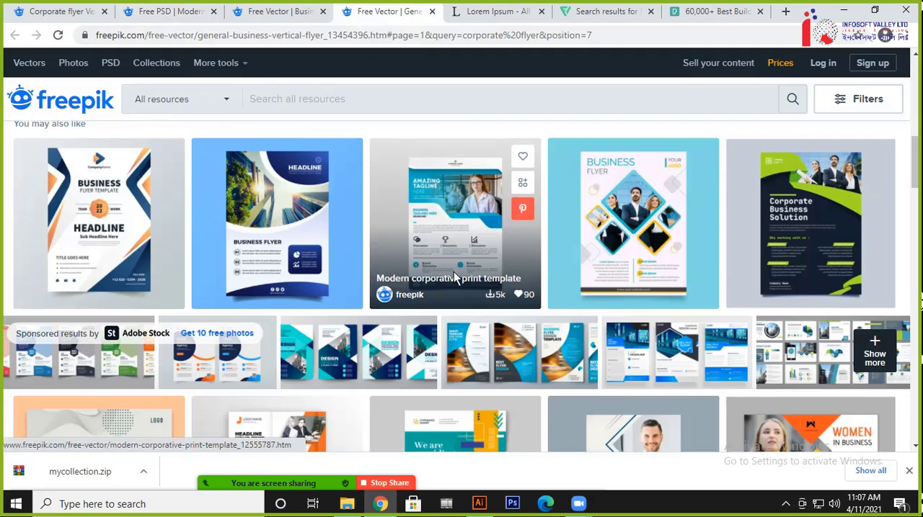
{"action": "left_click", "coordinate": [455, 227]}
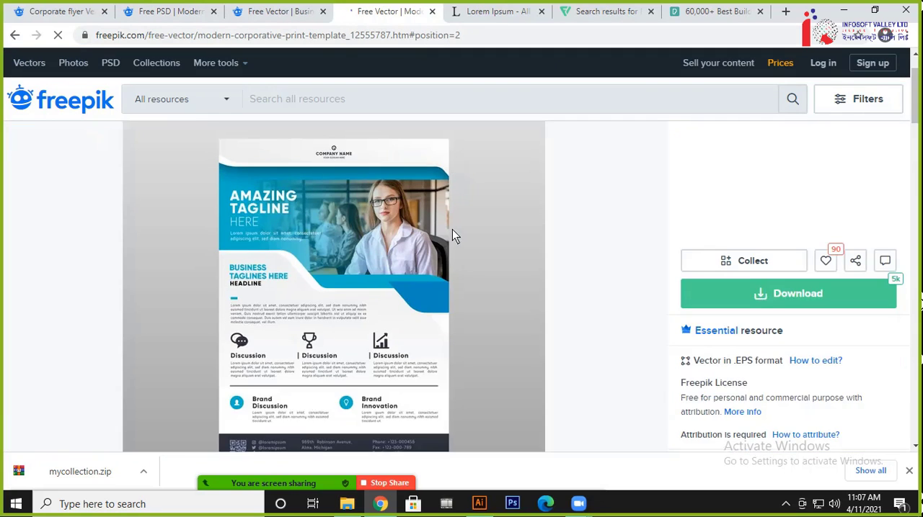
{"action": "scroll", "coordinate": [394, 325], "scroll_direction": "down", "scroll_amount": 1}
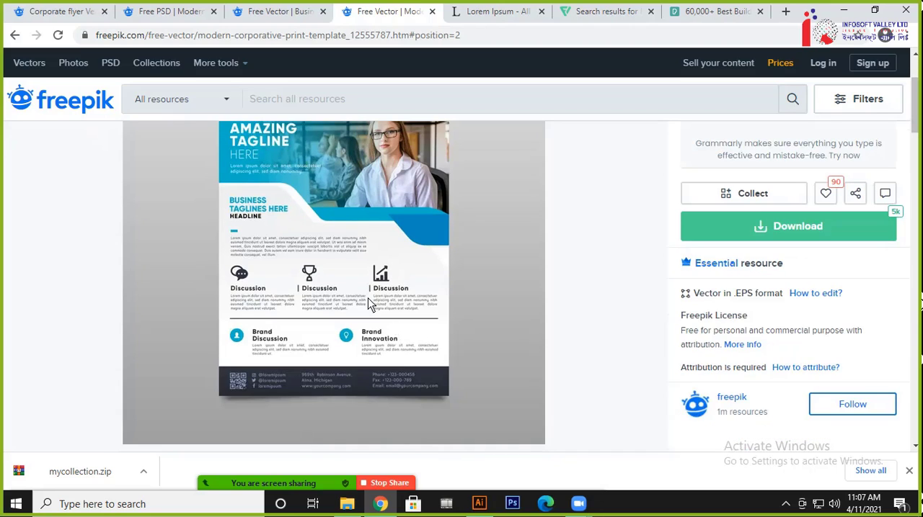
{"action": "scroll", "coordinate": [375, 273], "scroll_direction": "up", "scroll_amount": 1}
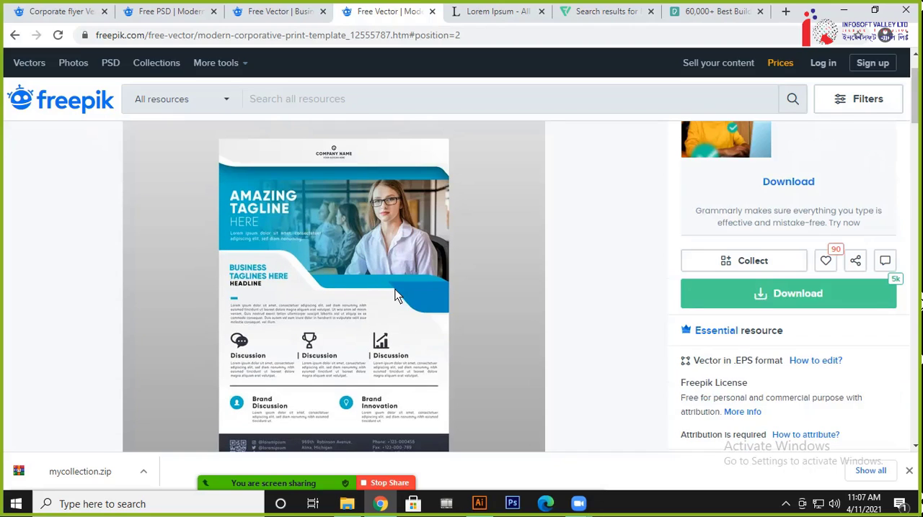
{"action": "scroll", "coordinate": [399, 294], "scroll_direction": "down", "scroll_amount": 5}
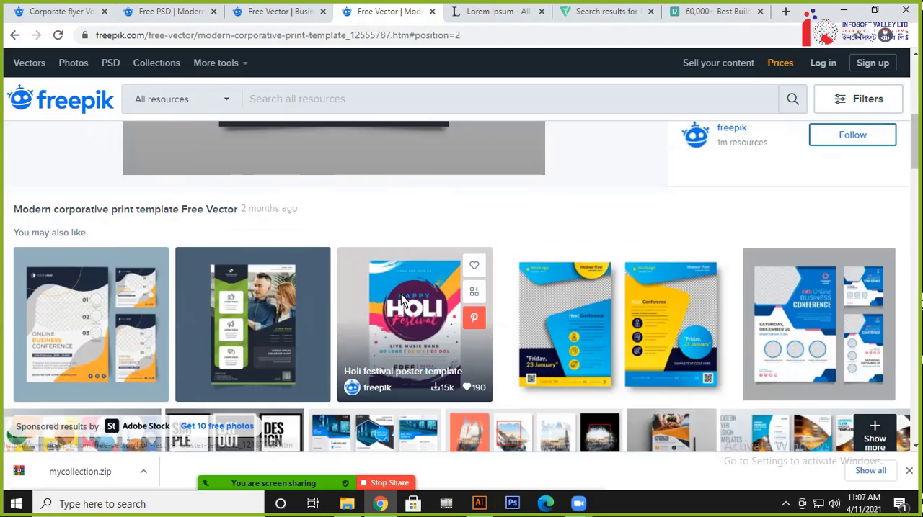
{"action": "scroll", "coordinate": [401, 294], "scroll_direction": "up", "scroll_amount": 5}
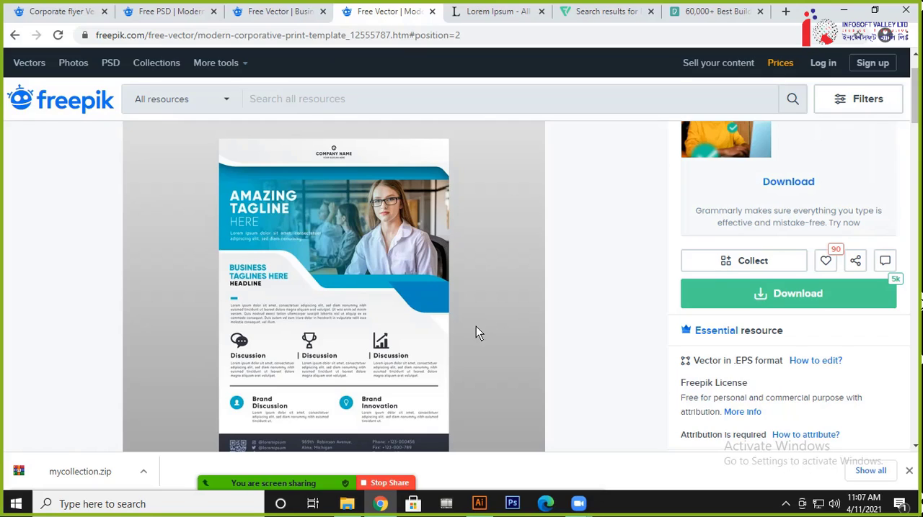
Dismiss the downloads bar, then open the related vertical flyer for an online business seminar and examine its layout
{"action": "left_click", "coordinate": [909, 470]}
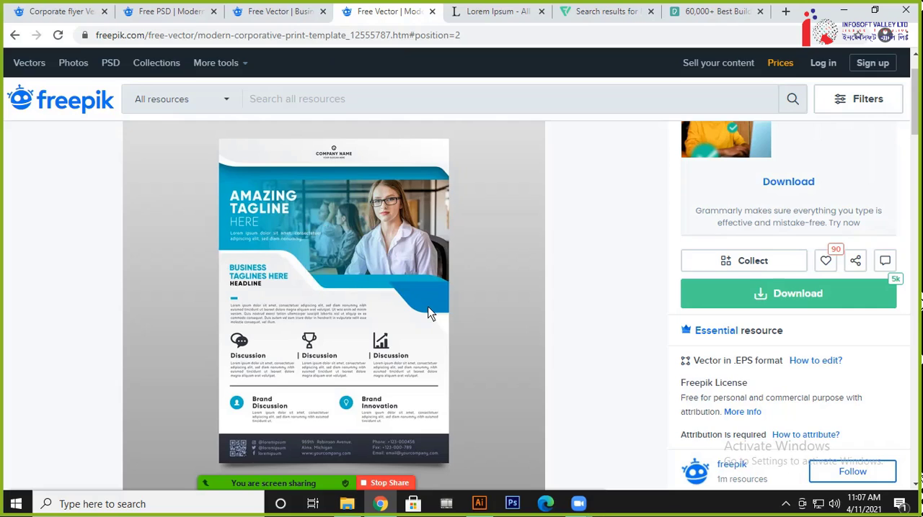
{"action": "scroll", "coordinate": [427, 311], "scroll_direction": "down", "scroll_amount": 10}
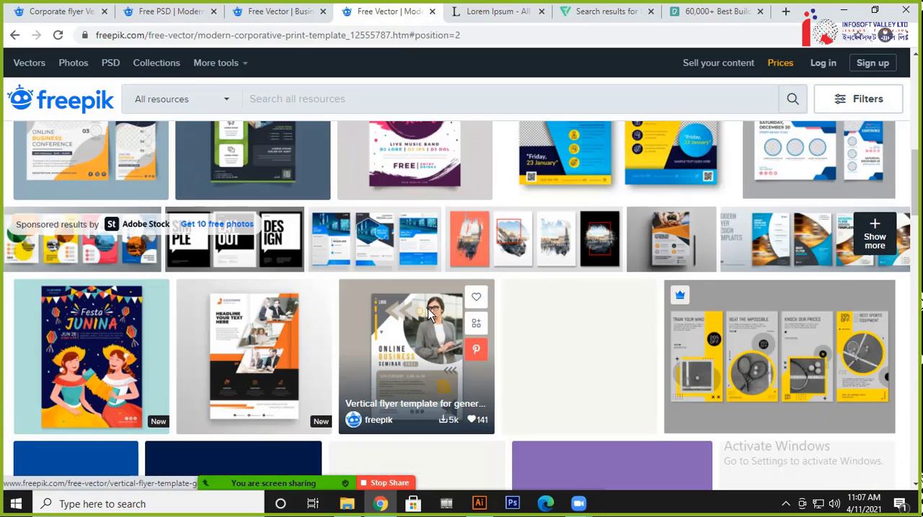
{"action": "left_click", "coordinate": [419, 321]}
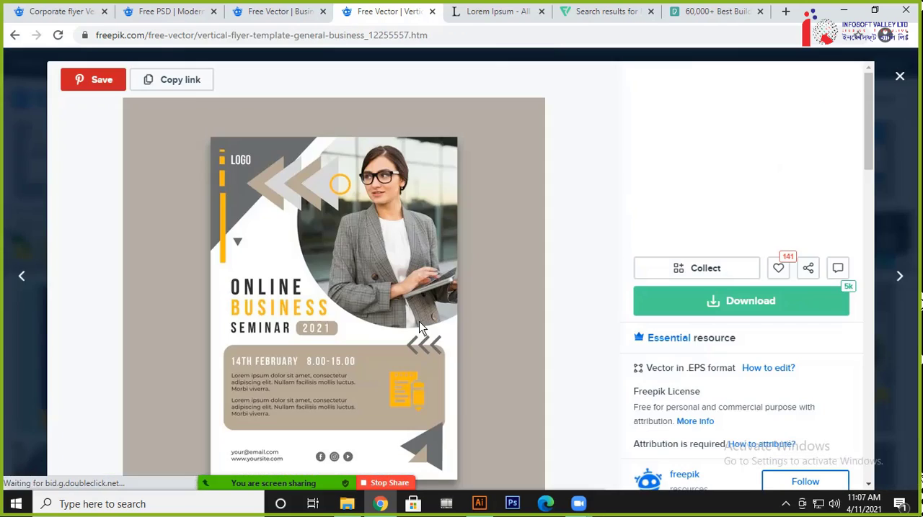
{"action": "scroll", "coordinate": [464, 283], "scroll_direction": "down", "scroll_amount": 2}
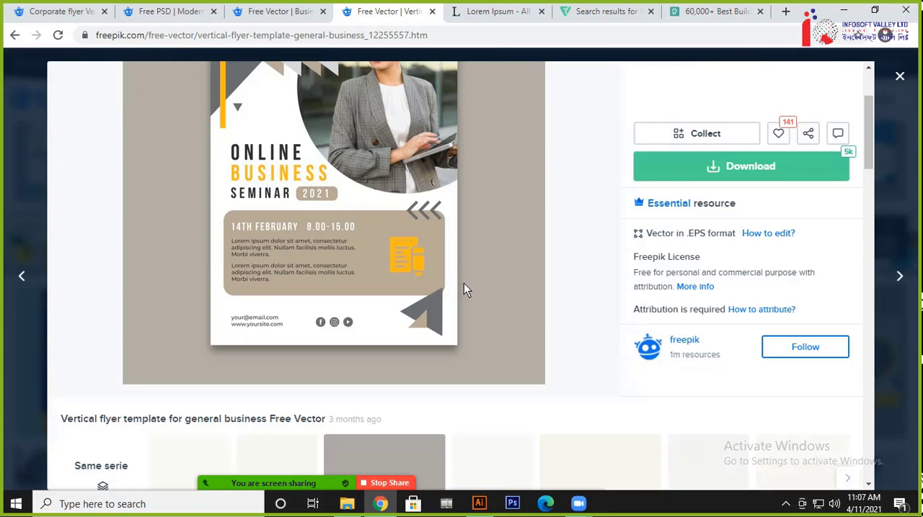
{"action": "scroll", "coordinate": [463, 283], "scroll_direction": "up", "scroll_amount": 1}
{"action": "scroll", "coordinate": [462, 287], "scroll_direction": "up", "scroll_amount": 1}
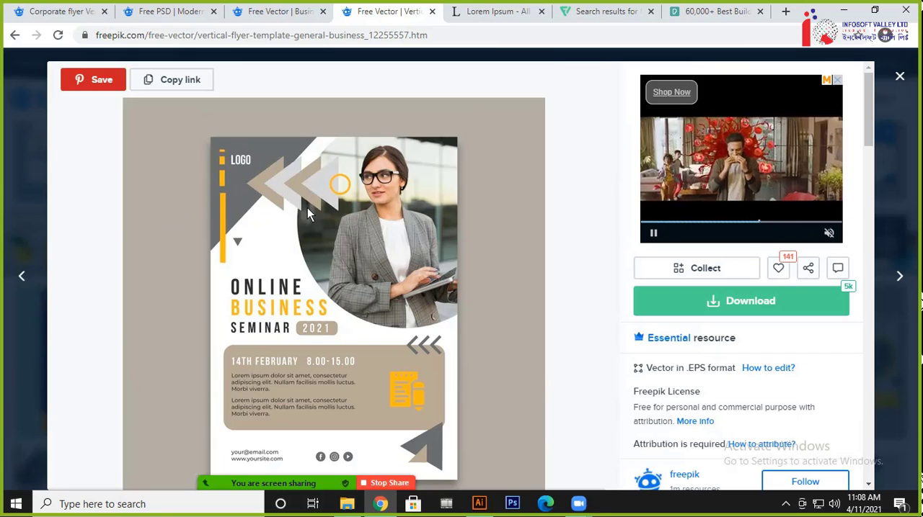
{"action": "scroll", "coordinate": [415, 300], "scroll_direction": "down", "scroll_amount": 2}
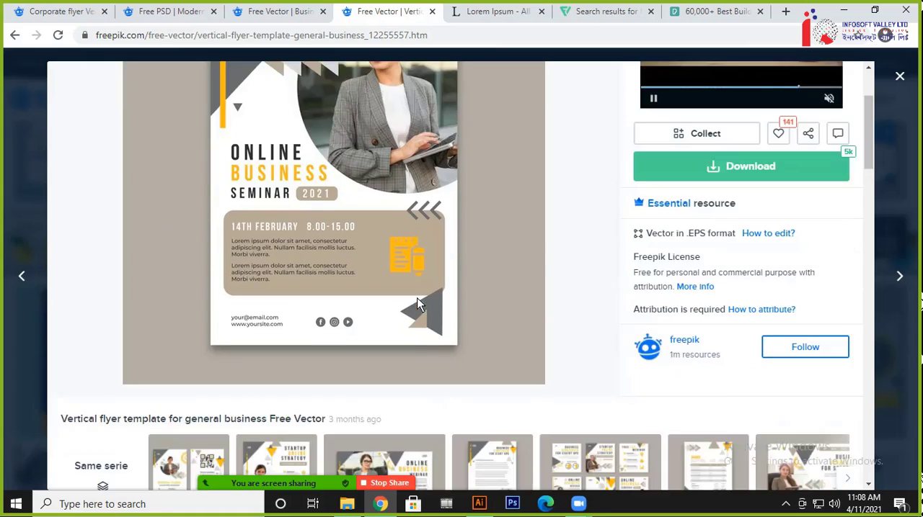
Open the gradient coronavirus vaccination flyer template from the related designs and examine its layout
{"action": "scroll", "coordinate": [416, 304], "scroll_direction": "down", "scroll_amount": 6}
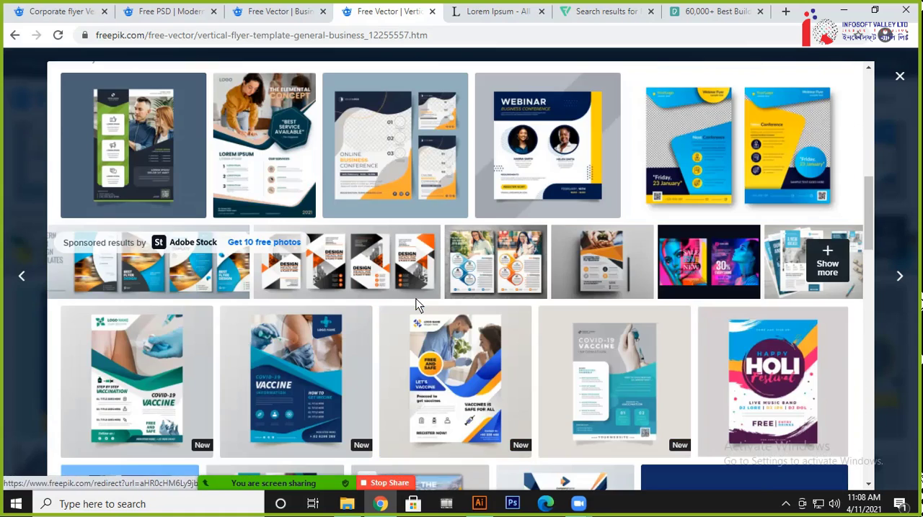
{"action": "scroll", "coordinate": [245, 338], "scroll_direction": "down", "scroll_amount": 2}
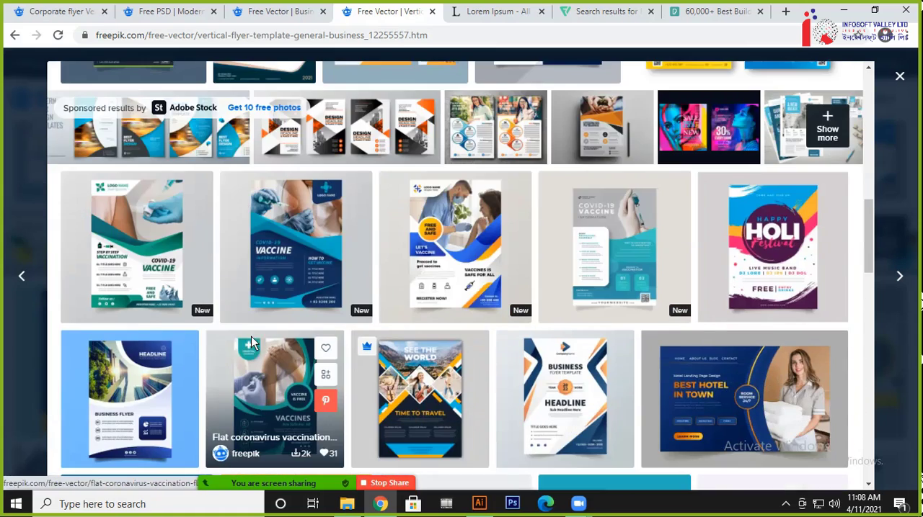
{"action": "left_click", "coordinate": [465, 242]}
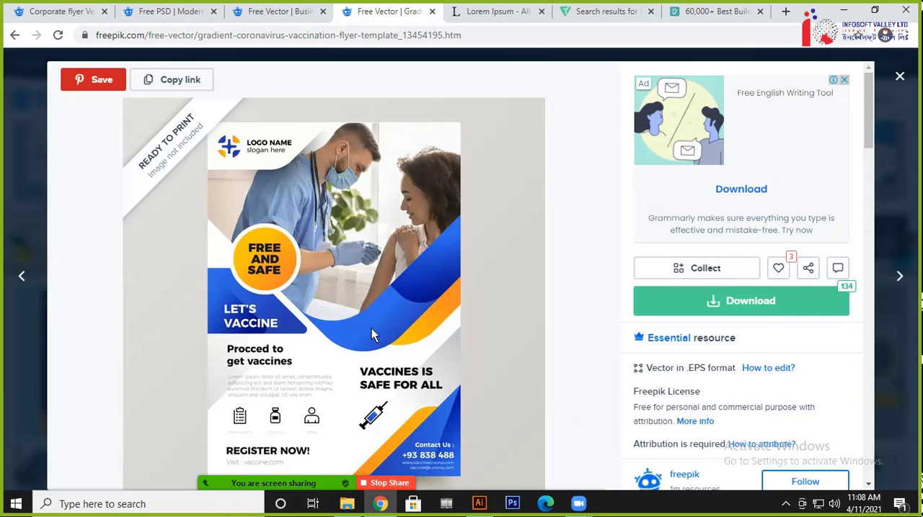
{"action": "scroll", "coordinate": [467, 245], "scroll_direction": "down", "scroll_amount": 2}
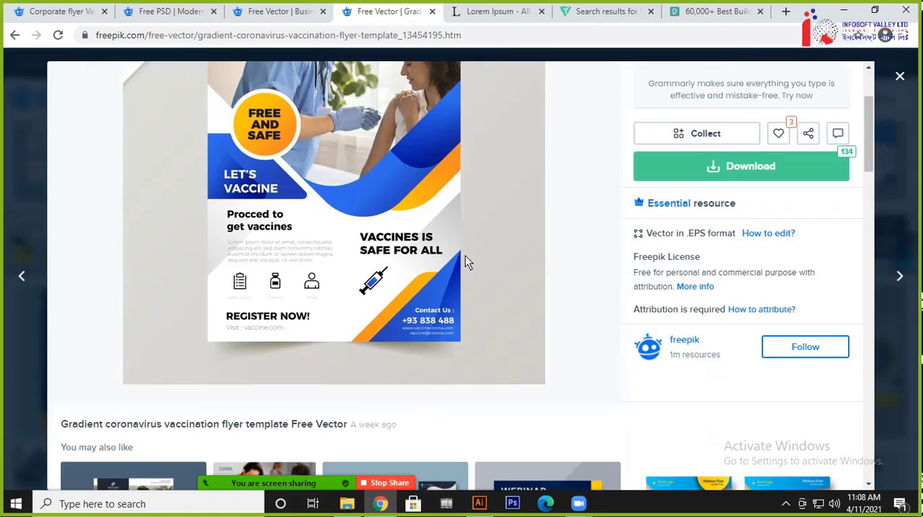
Open the green coronavirus vaccination flat flyer template from the suggestions and examine its photo area, numbered list and footer
{"action": "scroll", "coordinate": [414, 313], "scroll_direction": "down", "scroll_amount": 6}
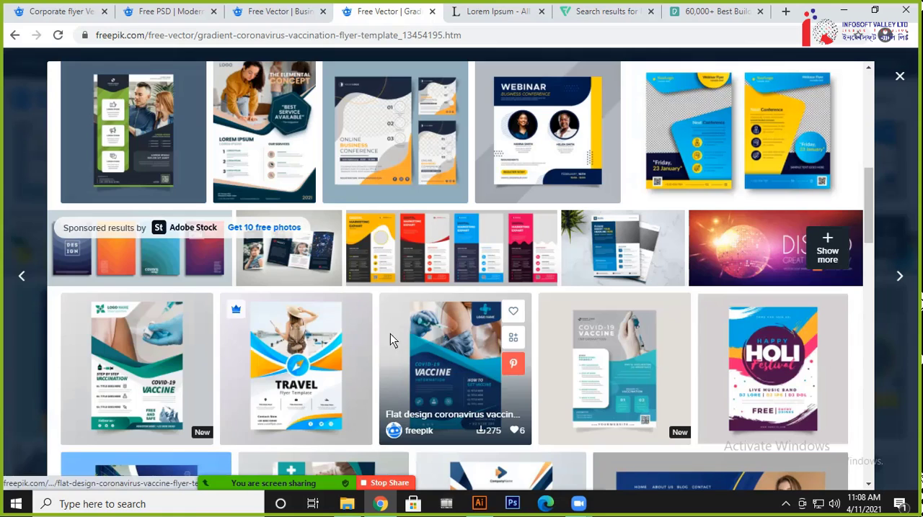
{"action": "left_click", "coordinate": [200, 361]}
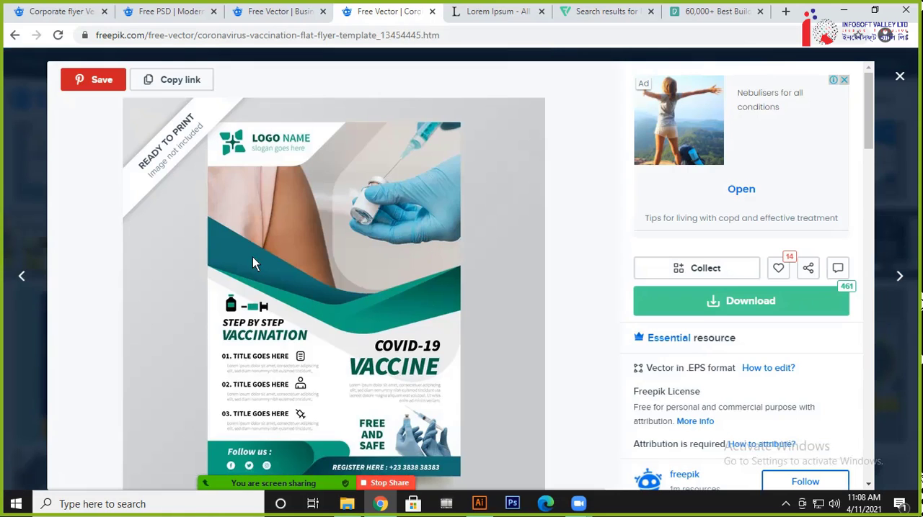
{"action": "scroll", "coordinate": [395, 309], "scroll_direction": "down", "scroll_amount": 2}
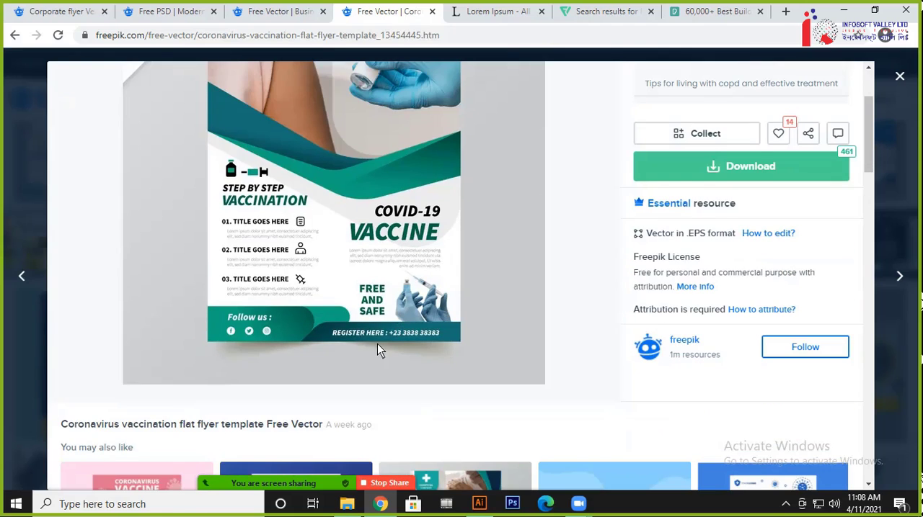
{"action": "scroll", "coordinate": [449, 339], "scroll_direction": "down", "scroll_amount": 2}
{"action": "scroll", "coordinate": [388, 321], "scroll_direction": "up", "scroll_amount": 2}
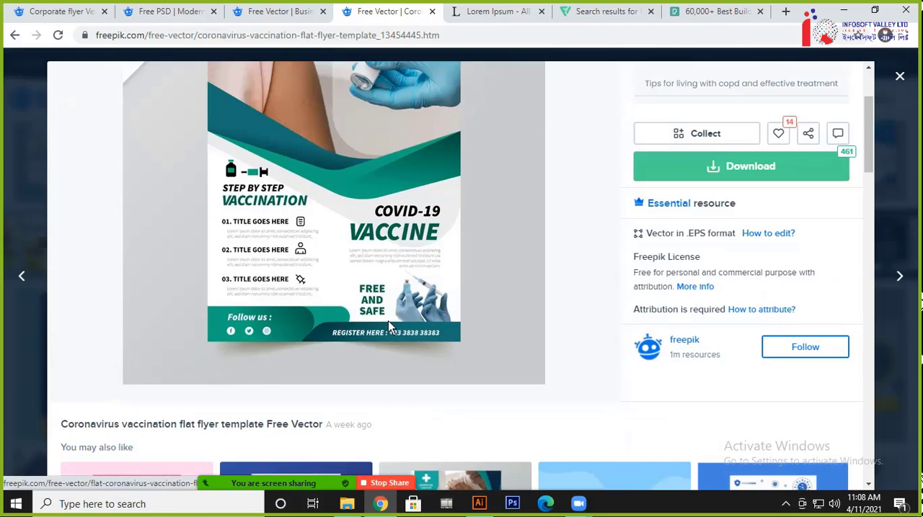
{"action": "scroll", "coordinate": [305, 322], "scroll_direction": "up", "scroll_amount": 2}
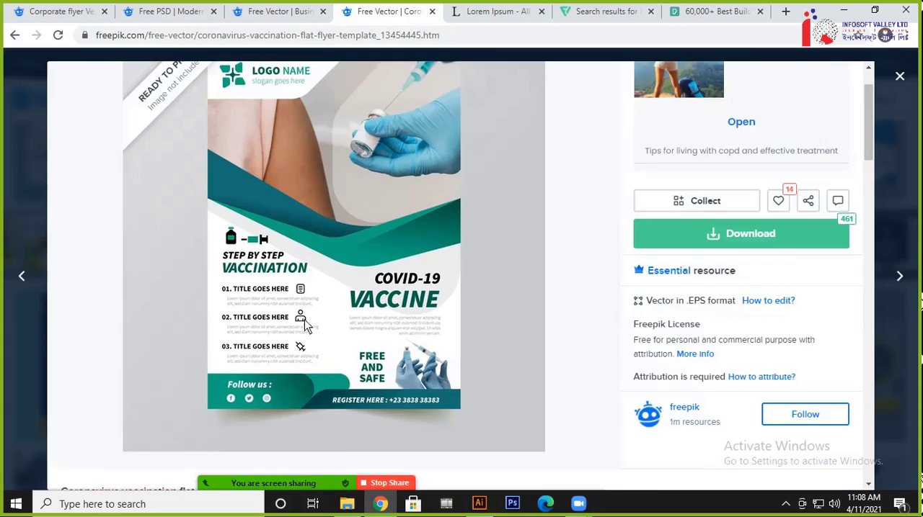
{"action": "scroll", "coordinate": [328, 345], "scroll_direction": "down", "scroll_amount": 2}
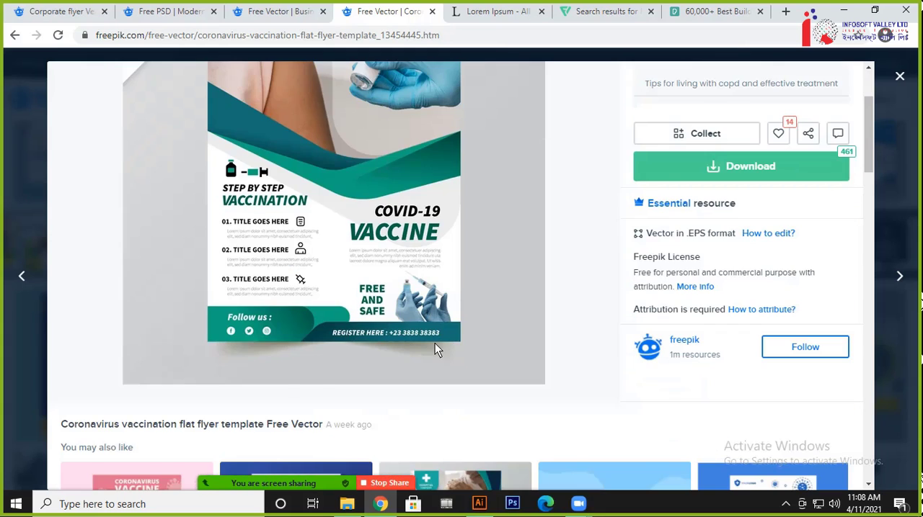
Browse the suggested vaccination flyers, open the orange premium flat coronavirus vaccination flyer and look through its related designs
{"action": "scroll", "coordinate": [435, 343], "scroll_direction": "down", "scroll_amount": 6}
{"action": "scroll", "coordinate": [702, 308], "scroll_direction": "down", "scroll_amount": 3}
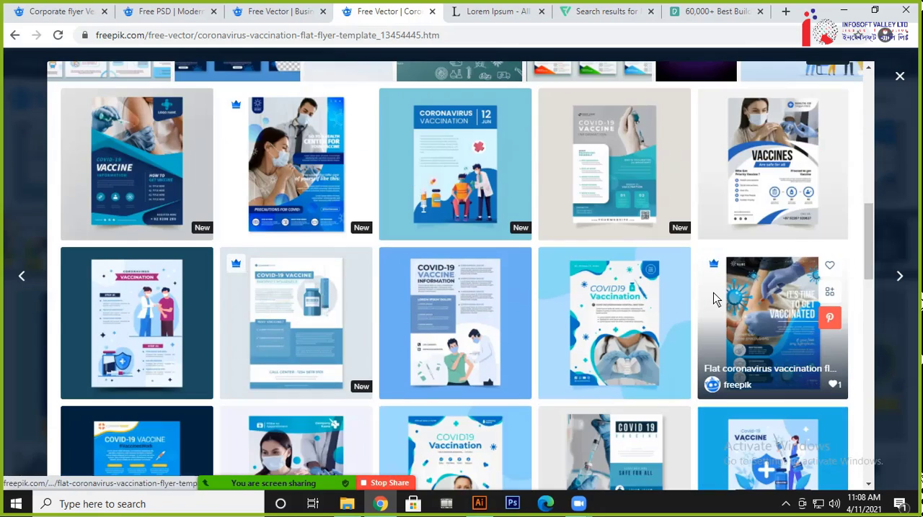
{"action": "scroll", "coordinate": [713, 296], "scroll_direction": "down", "scroll_amount": 3}
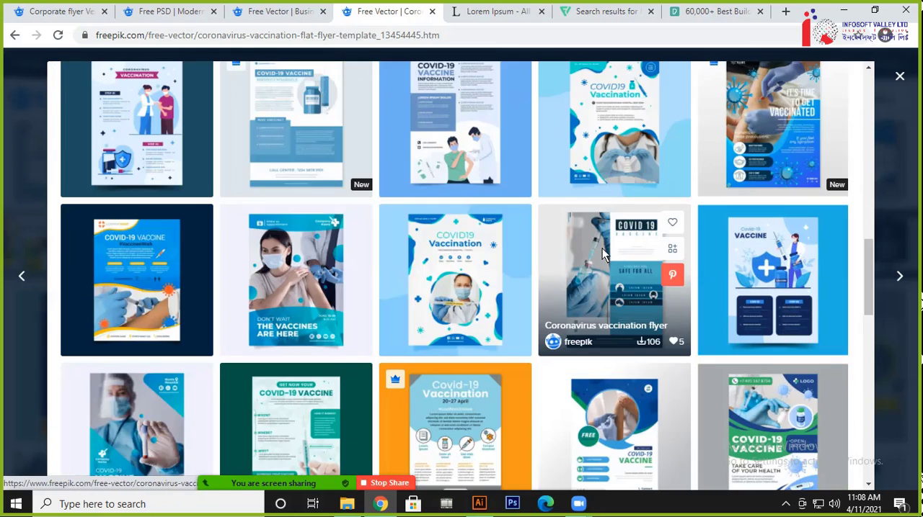
{"action": "scroll", "coordinate": [658, 259], "scroll_direction": "down", "scroll_amount": 3}
{"action": "left_click", "coordinate": [456, 229]}
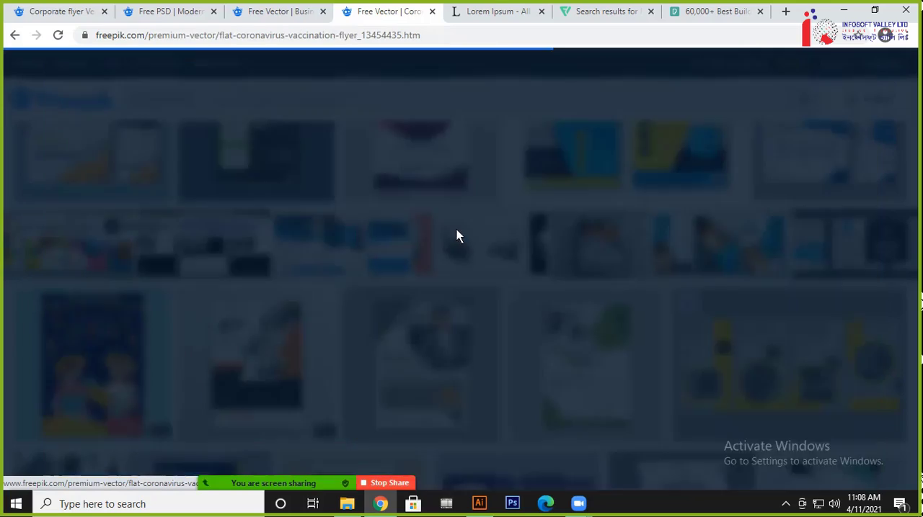
{"action": "scroll", "coordinate": [455, 229], "scroll_direction": "down", "scroll_amount": 4}
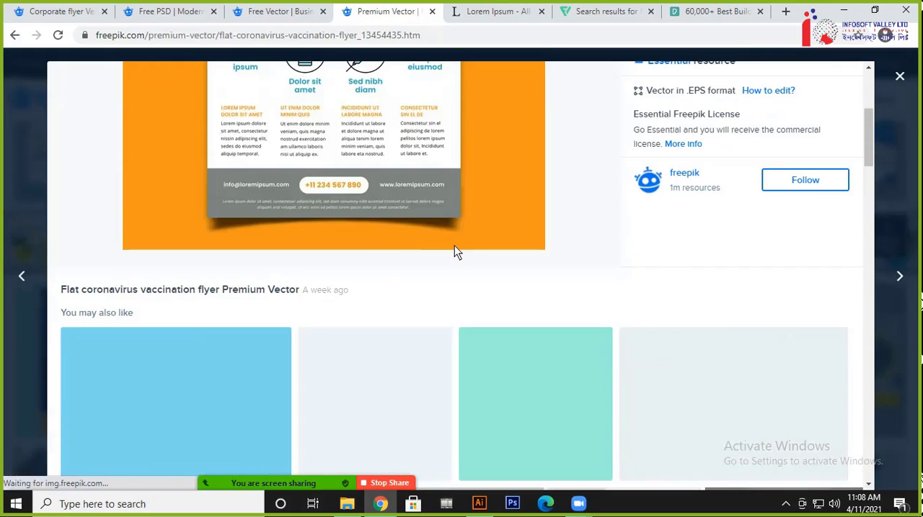
{"action": "scroll", "coordinate": [470, 210], "scroll_direction": "down", "scroll_amount": 15}
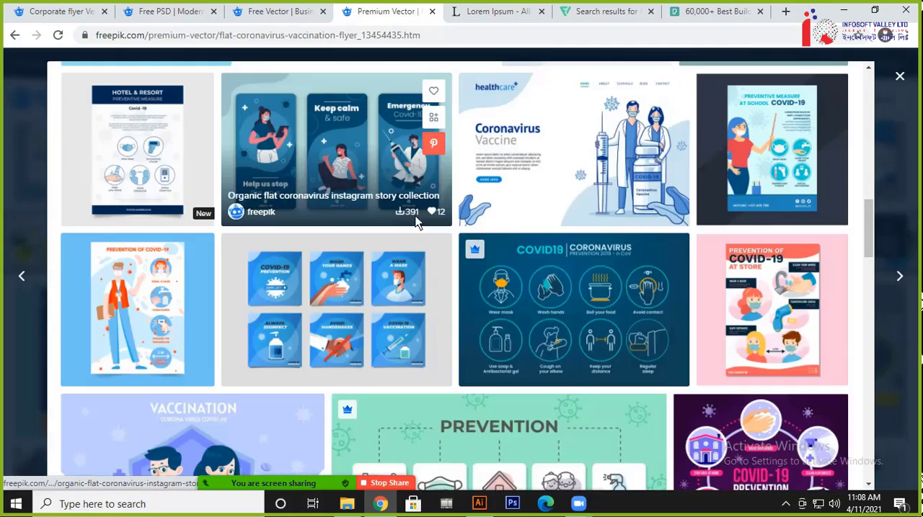
{"action": "scroll", "coordinate": [392, 228], "scroll_direction": "down", "scroll_amount": 5}
{"action": "scroll", "coordinate": [399, 230], "scroll_direction": "up", "scroll_amount": 11}
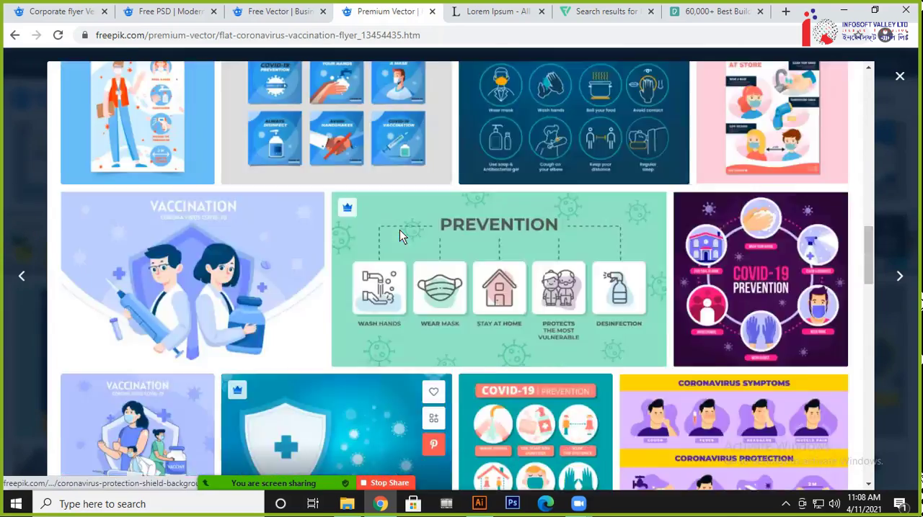
Close the coronavirus flyer page and browse the designs related to the business flyer template
{"action": "left_click", "coordinate": [432, 12]}
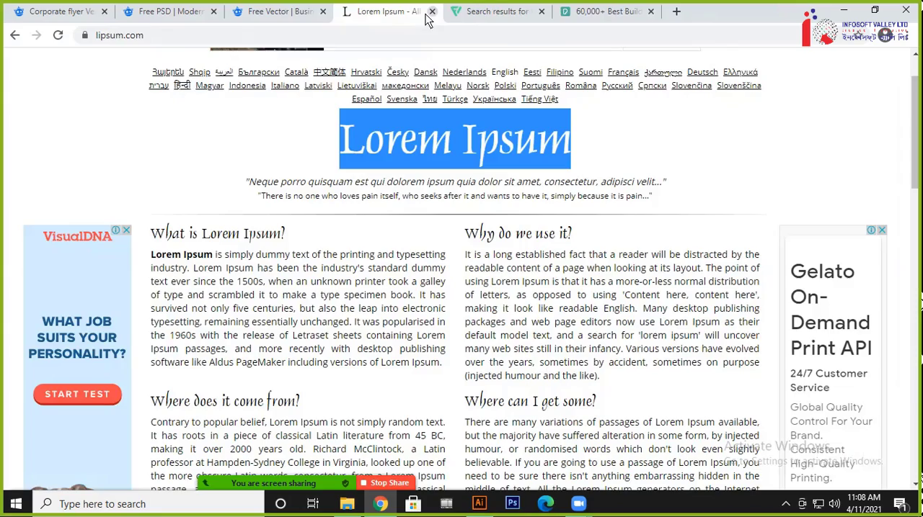
{"action": "left_click", "coordinate": [281, 11]}
{"action": "scroll", "coordinate": [472, 263], "scroll_direction": "down", "scroll_amount": 10}
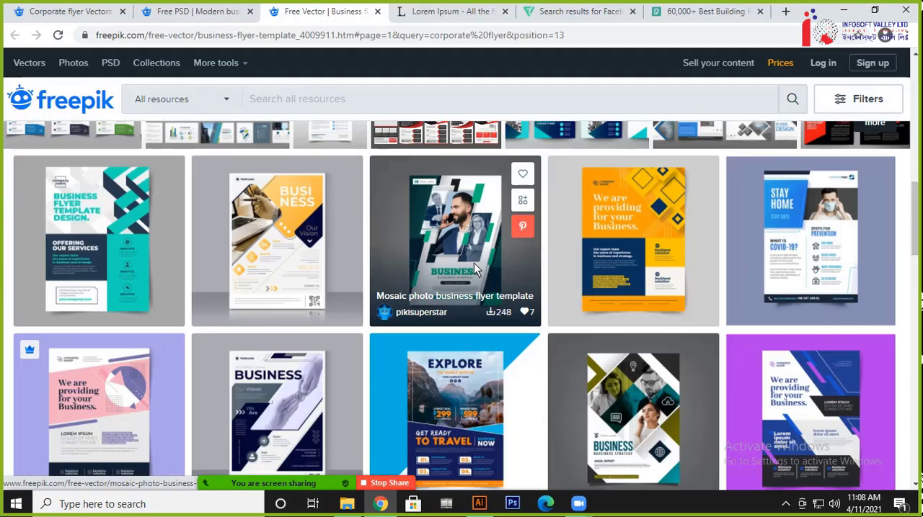
{"action": "scroll", "coordinate": [552, 267], "scroll_direction": "down", "scroll_amount": 3}
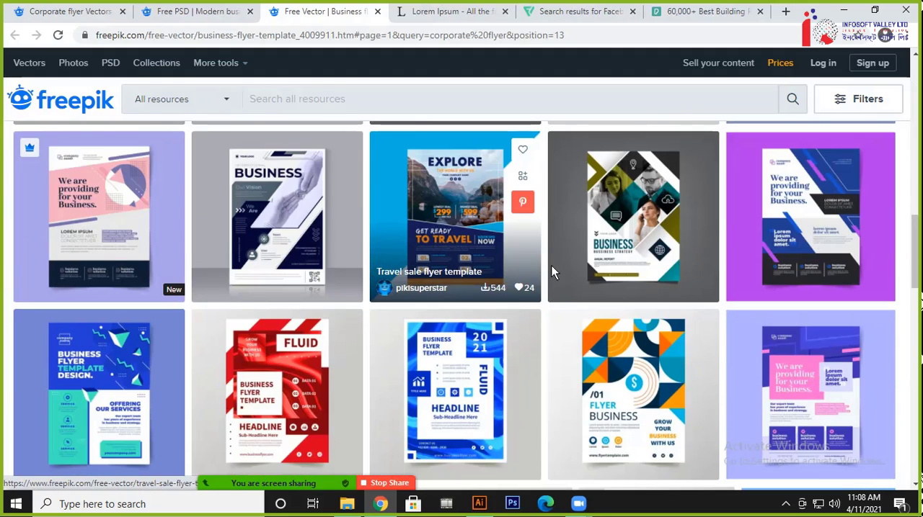
{"action": "scroll", "coordinate": [526, 415], "scroll_direction": "down", "scroll_amount": 3}
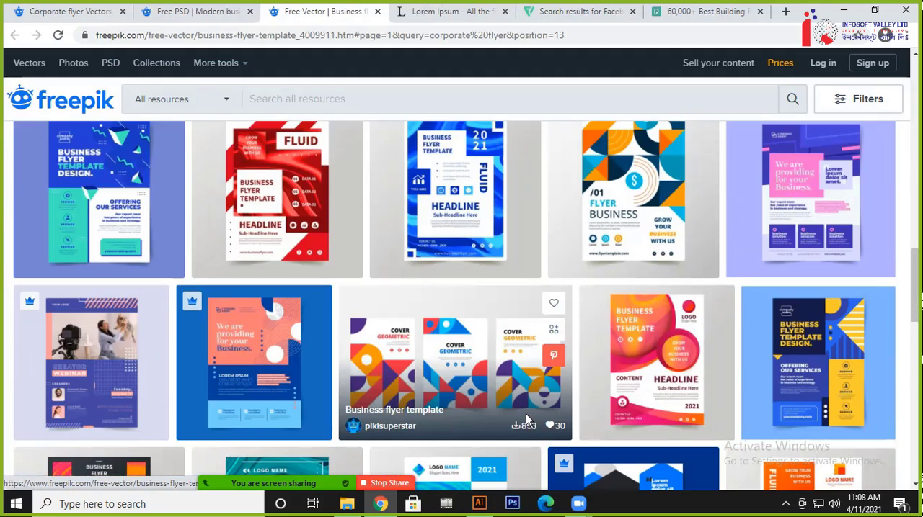
{"action": "scroll", "coordinate": [525, 415], "scroll_direction": "down", "scroll_amount": 3}
{"action": "scroll", "coordinate": [507, 390], "scroll_direction": "down", "scroll_amount": 2}
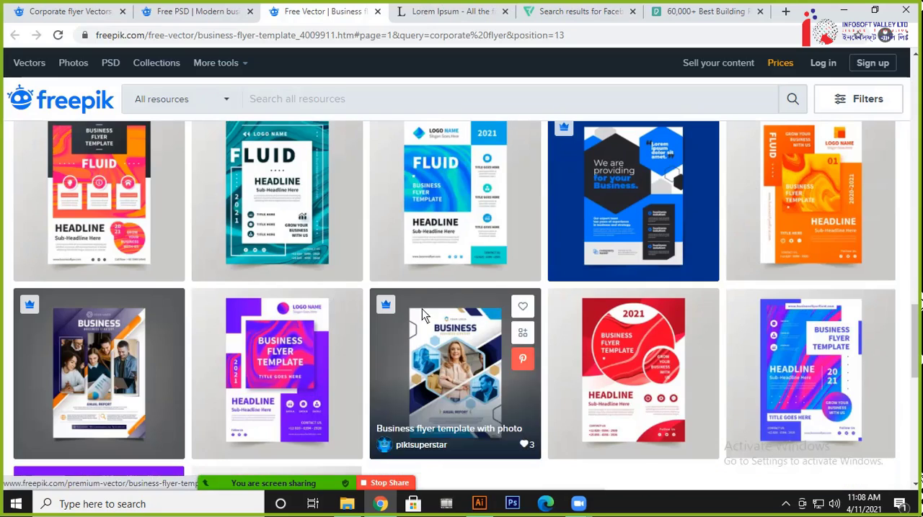
Open the premium business flyer template with hexagonal photos and examine its layout
{"action": "left_click", "coordinate": [459, 354]}
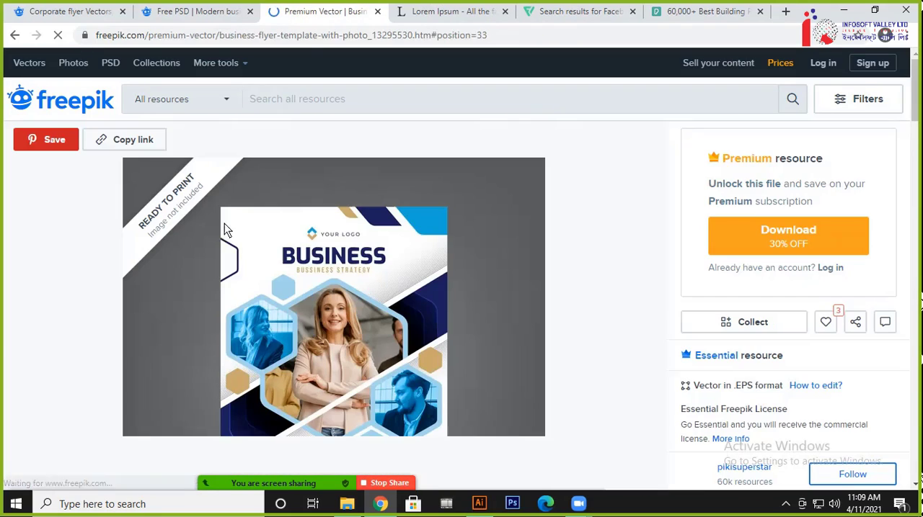
{"action": "scroll", "coordinate": [484, 287], "scroll_direction": "down", "scroll_amount": 1}
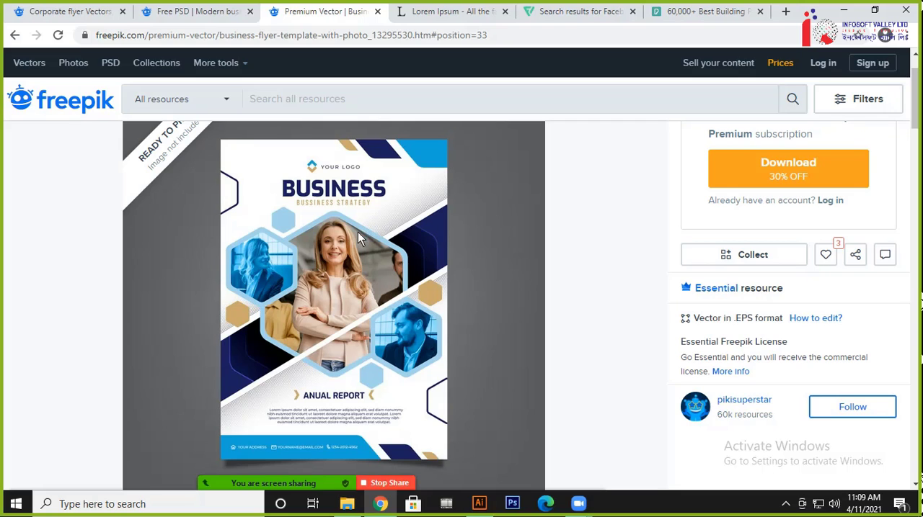
{"action": "scroll", "coordinate": [404, 393], "scroll_direction": "down", "scroll_amount": 5}
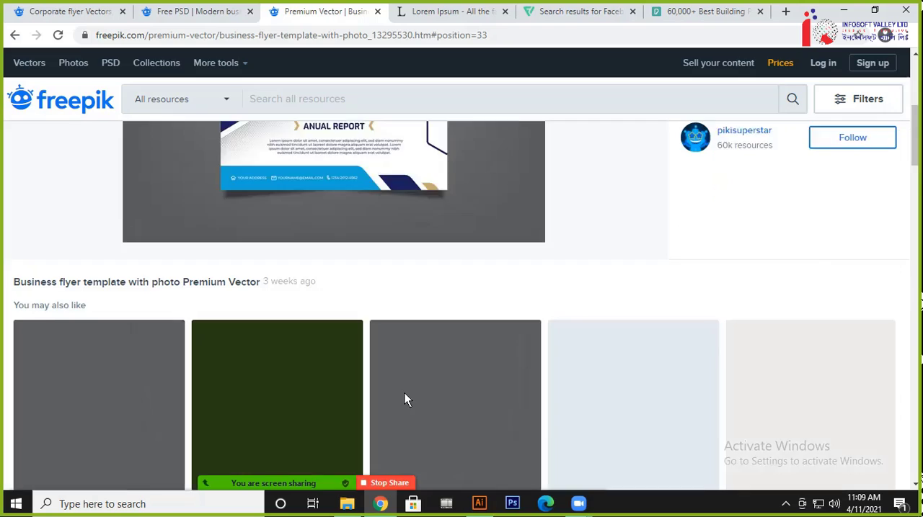
Open the business flyer template with mosaic photo and examine its circular photo layout and related designs
{"action": "left_click", "coordinate": [101, 314]}
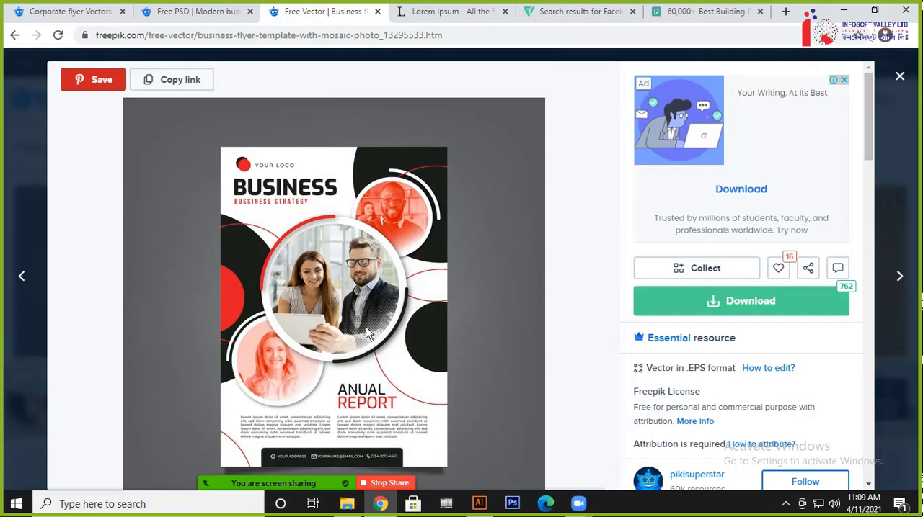
{"action": "scroll", "coordinate": [460, 344], "scroll_direction": "down", "scroll_amount": 1}
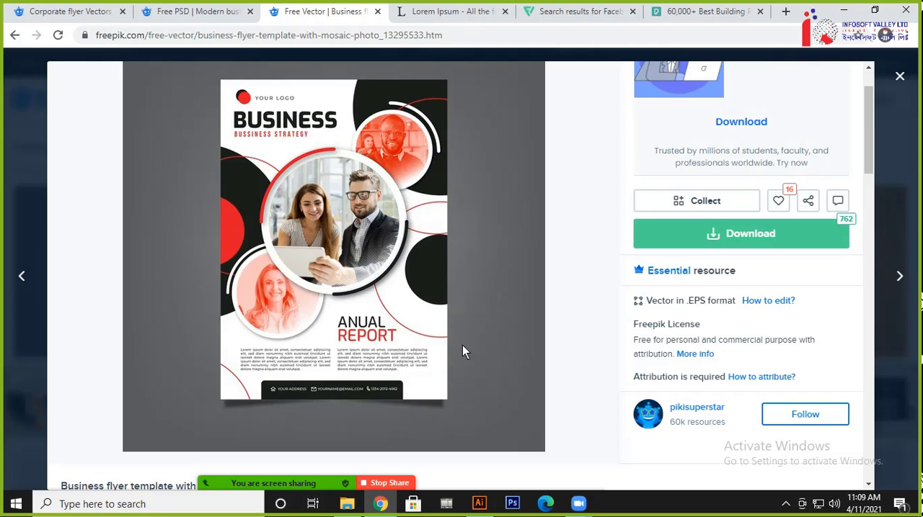
{"action": "scroll", "coordinate": [360, 306], "scroll_direction": "down", "scroll_amount": 5}
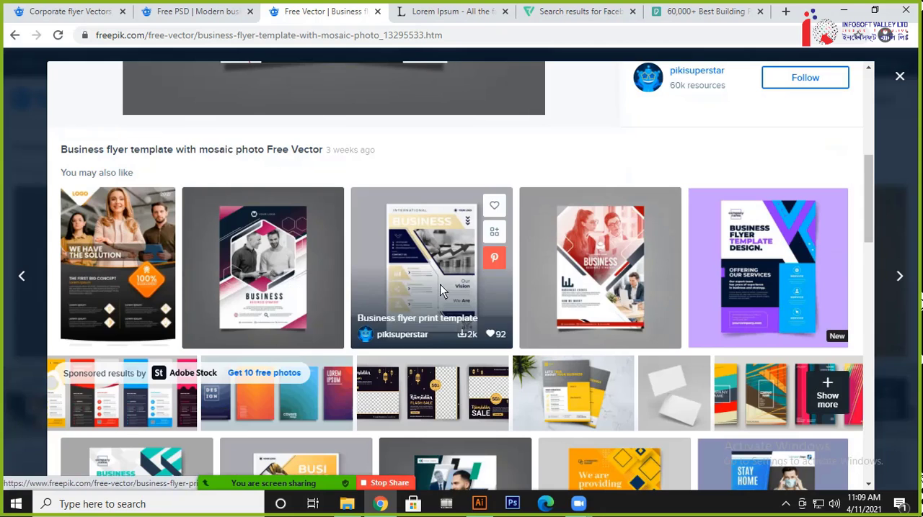
Open the gold and navy business flyer print template and browse its related flyer designs
{"action": "left_click", "coordinate": [428, 282]}
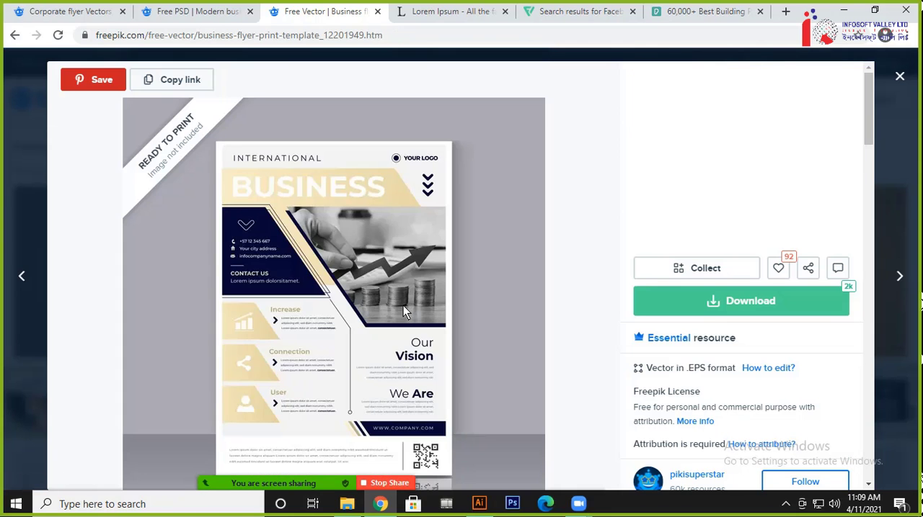
{"action": "scroll", "coordinate": [403, 304], "scroll_direction": "down", "scroll_amount": 12}
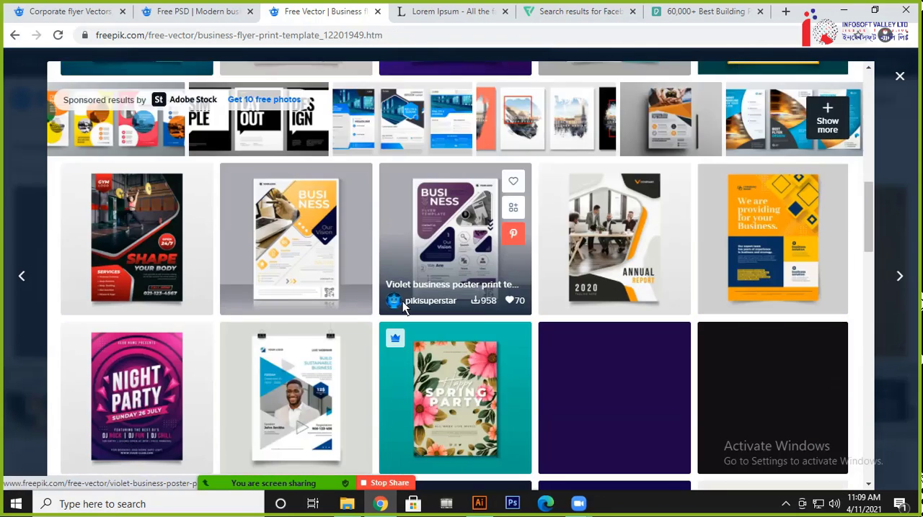
{"action": "scroll", "coordinate": [325, 326], "scroll_direction": "down", "scroll_amount": 4}
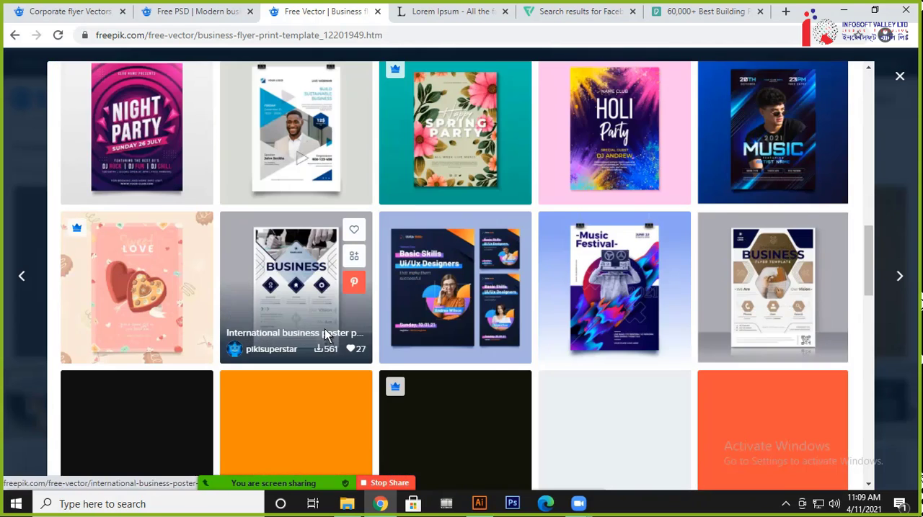
{"action": "scroll", "coordinate": [392, 337], "scroll_direction": "down", "scroll_amount": 2}
{"action": "scroll", "coordinate": [318, 369], "scroll_direction": "down", "scroll_amount": 3}
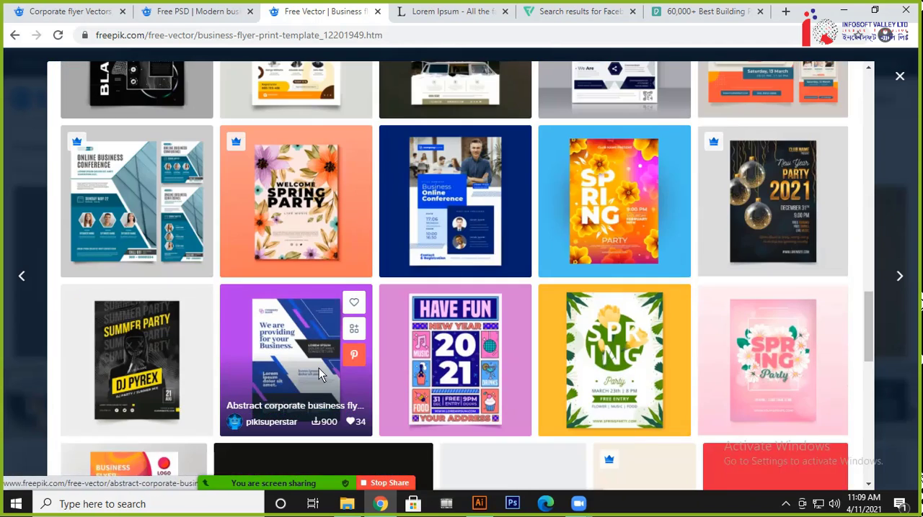
Open the blue webinar online conference flyer, examine its layout and look over its suggested designs
{"action": "left_click", "coordinate": [494, 220]}
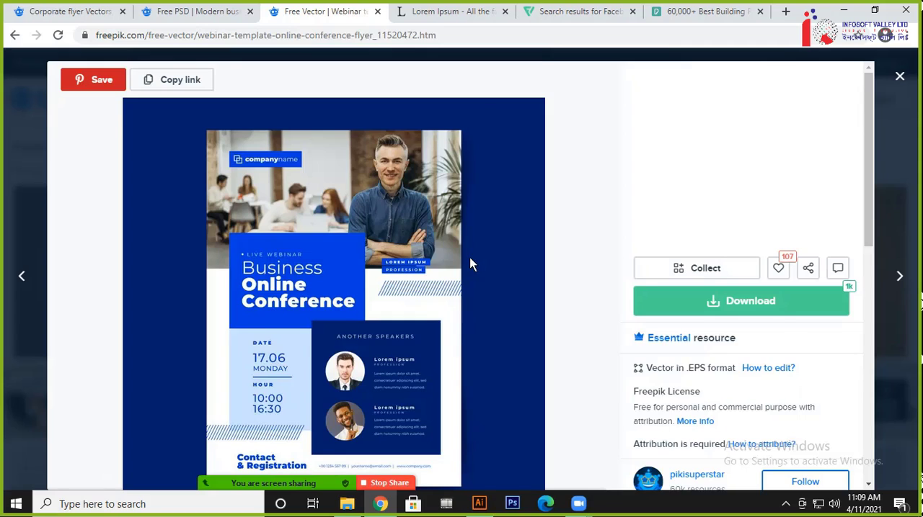
{"action": "scroll", "coordinate": [577, 275], "scroll_direction": "down", "scroll_amount": 1}
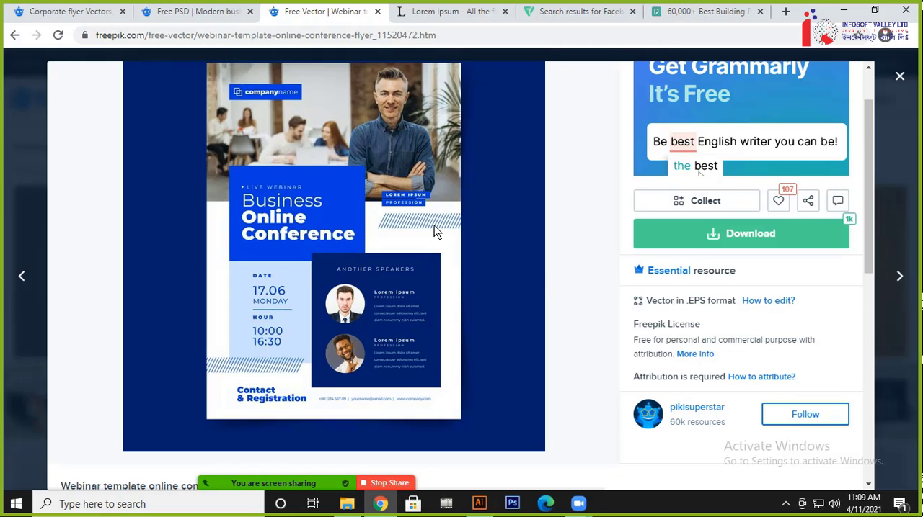
{"action": "scroll", "coordinate": [277, 310], "scroll_direction": "up", "scroll_amount": 1}
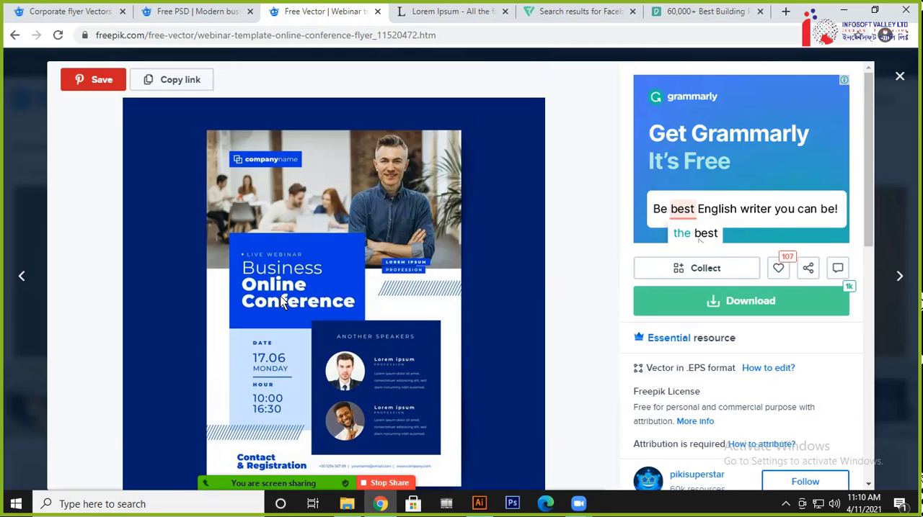
{"action": "scroll", "coordinate": [281, 301], "scroll_direction": "down", "scroll_amount": 8}
{"action": "scroll", "coordinate": [281, 301], "scroll_direction": "up", "scroll_amount": 3}
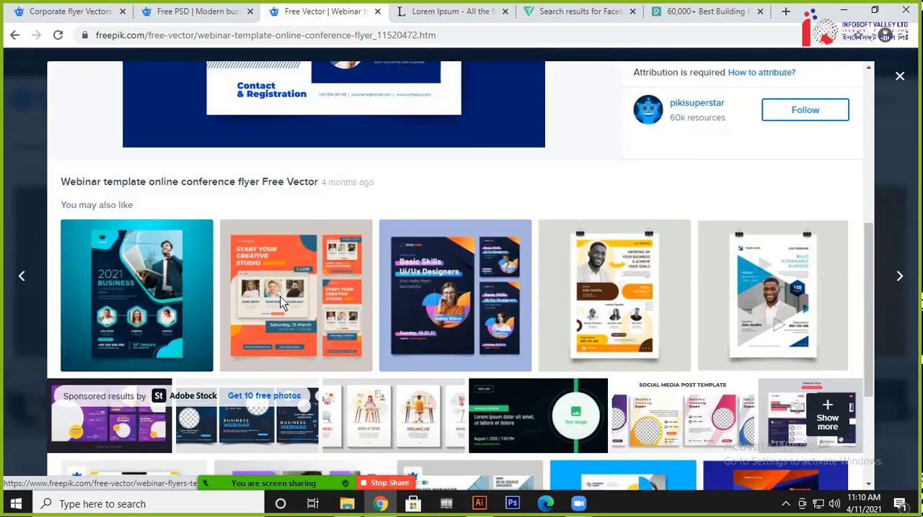
{"action": "scroll", "coordinate": [279, 303], "scroll_direction": "up", "scroll_amount": 1}
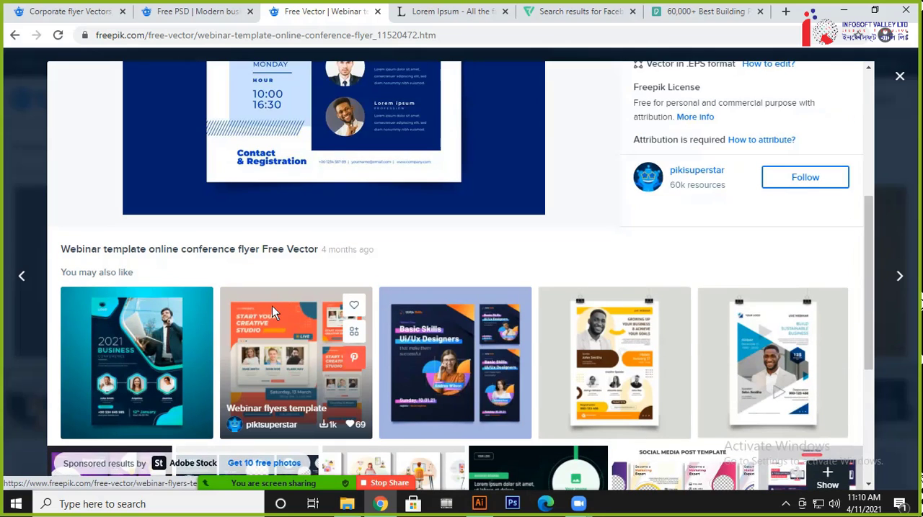
Open the suggested webinar flyers template, look over its page and close the flyer preview
{"action": "left_click", "coordinate": [272, 311]}
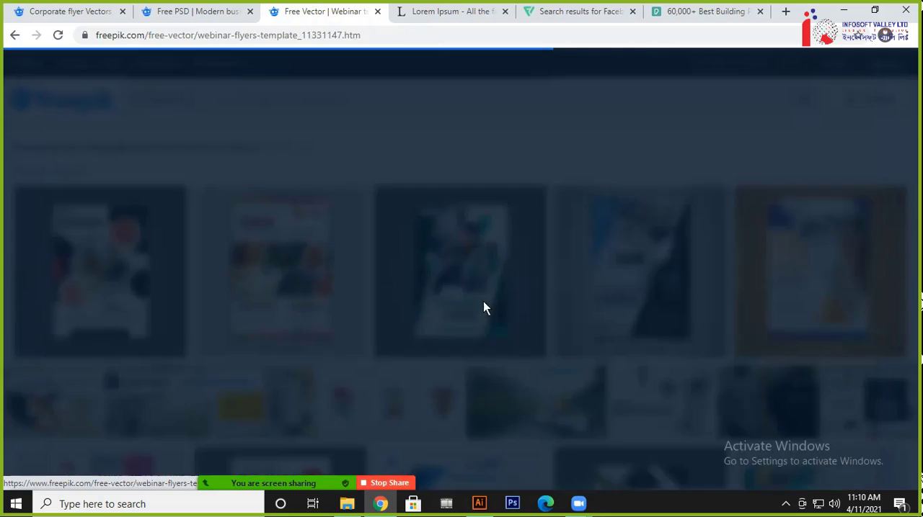
{"action": "scroll", "coordinate": [402, 297], "scroll_direction": "down", "scroll_amount": 3}
{"action": "scroll", "coordinate": [402, 297], "scroll_direction": "up", "scroll_amount": 3}
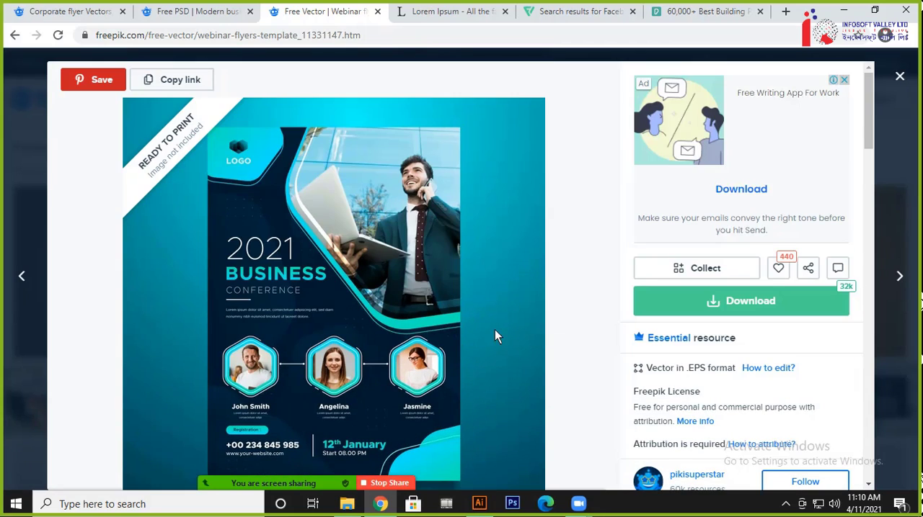
{"action": "left_click", "coordinate": [899, 76]}
Switch to Illustrator and reposition the reference flyer image beside the recreated flyer's artboard
{"action": "left_click", "coordinate": [478, 504]}
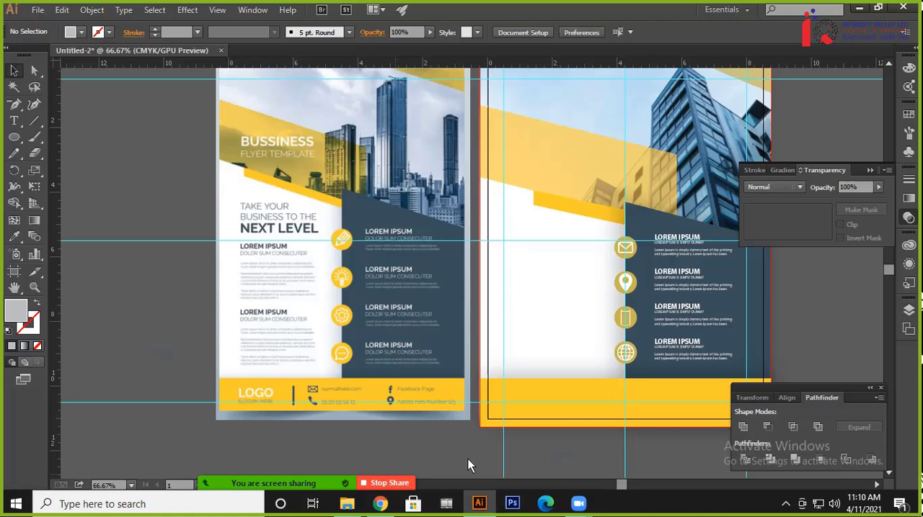
{"action": "scroll", "coordinate": [491, 364], "scroll_direction": "up", "scroll_amount": 2}
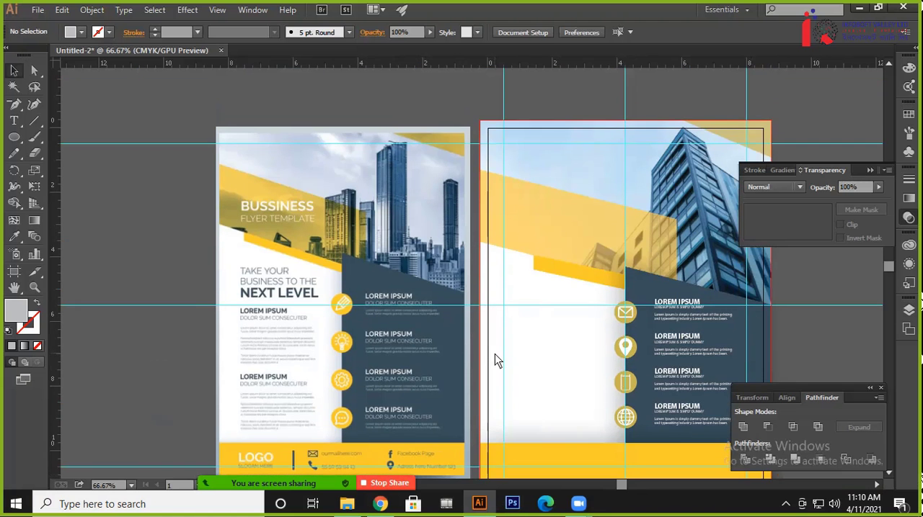
{"action": "scroll", "coordinate": [531, 439], "scroll_direction": "down", "scroll_amount": 1}
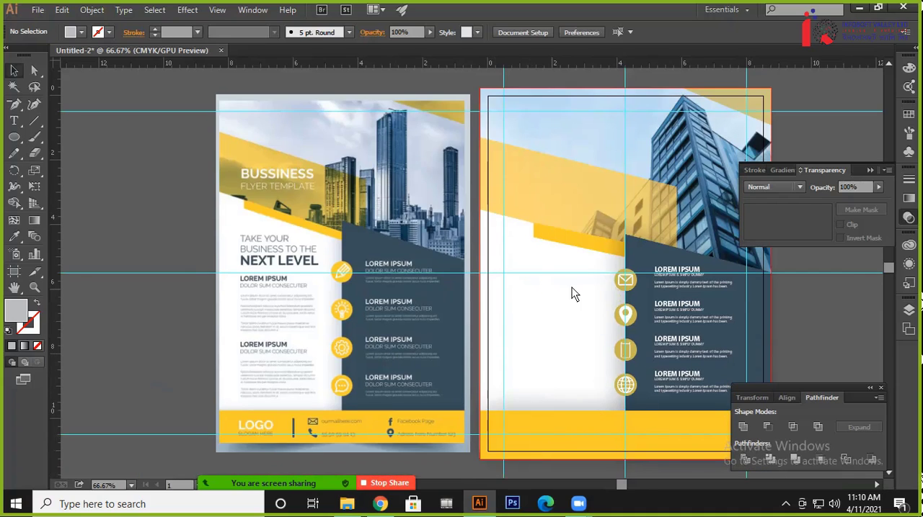
{"action": "left_click_drag", "start_coordinate": [548, 282], "coordinate": [466, 293]}
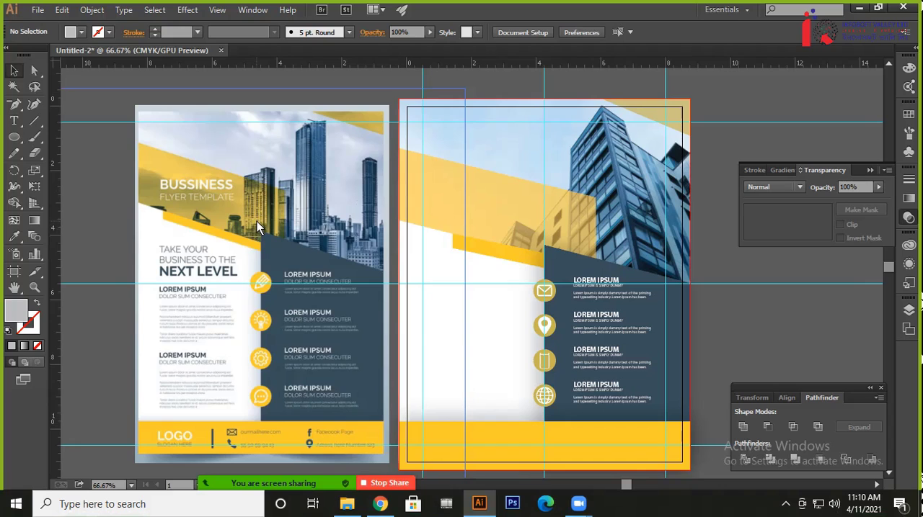
{"action": "mouse_move", "coordinate": [292, 194]}
{"action": "left_mouse_down"}
{"action": "mouse_move", "coordinate": [294, 184]}
{"action": "mouse_move", "coordinate": [283, 189]}
{"action": "left_mouse_up"}
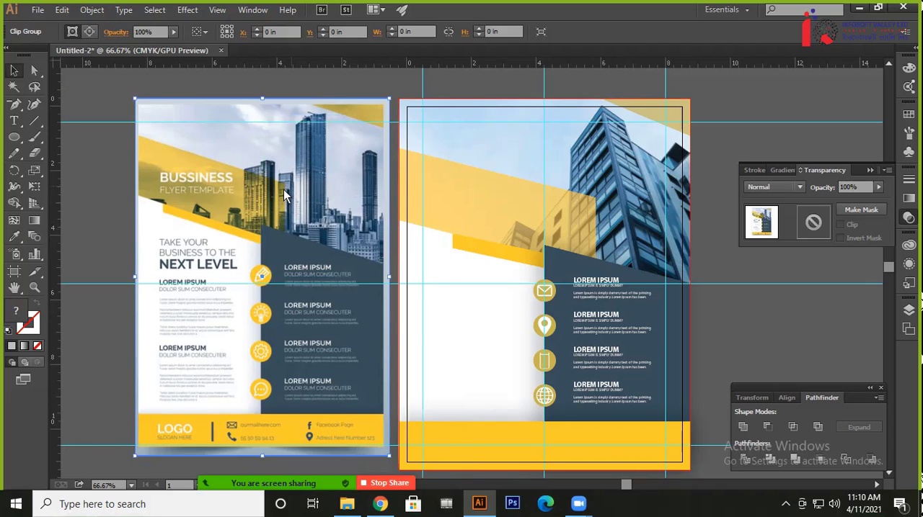
{"action": "left_click", "coordinate": [100, 199]}
{"action": "left_click_drag", "start_coordinate": [341, 239], "coordinate": [336, 252]}
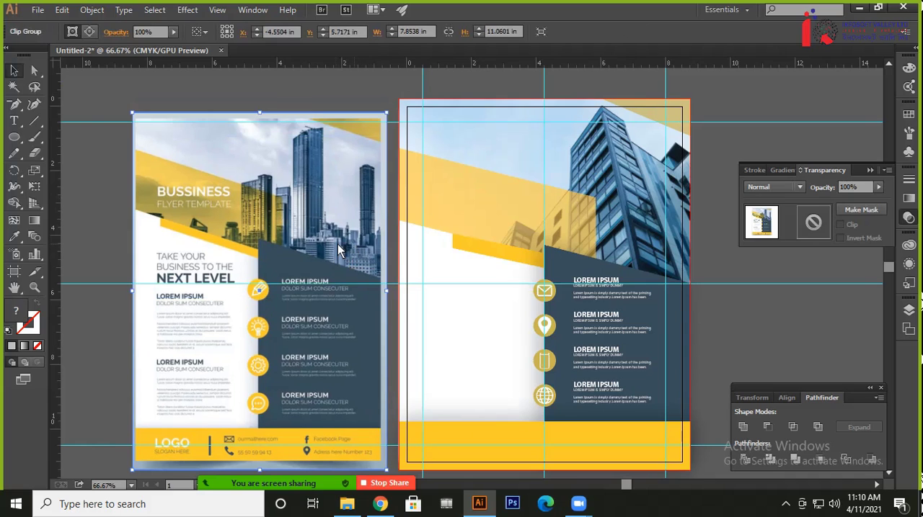
{"action": "left_click_drag", "start_coordinate": [212, 172], "coordinate": [213, 165]}
{"action": "left_click", "coordinate": [99, 168]}
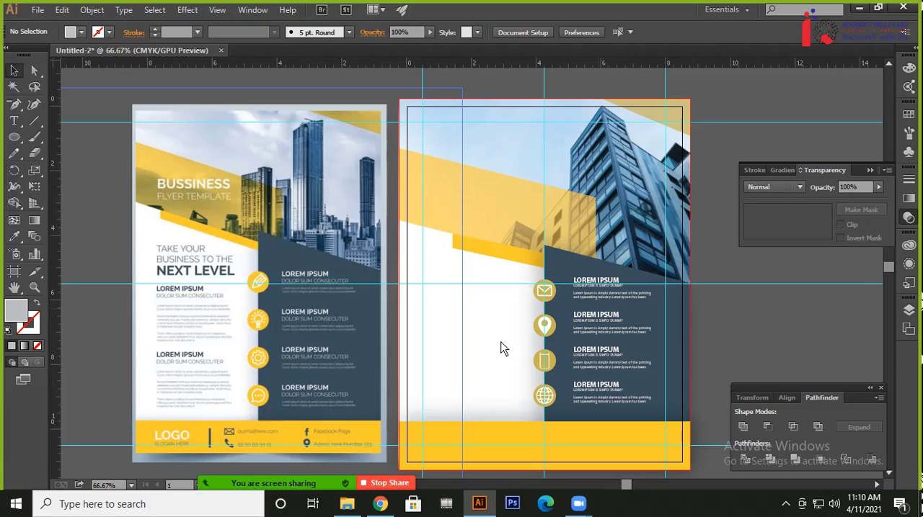
Review the file formats available in Save As for the flyer document, then cancel without saving
{"action": "left_click", "coordinate": [37, 10]}
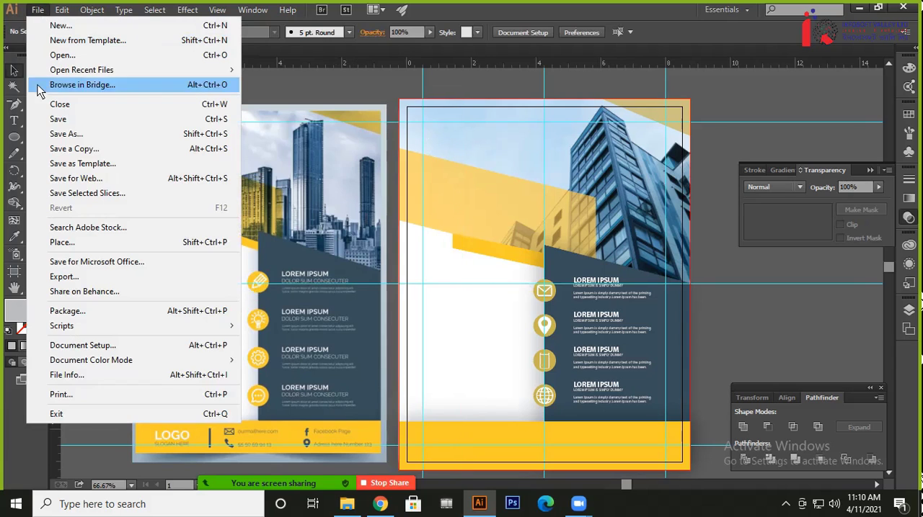
{"action": "left_click", "coordinate": [76, 139]}
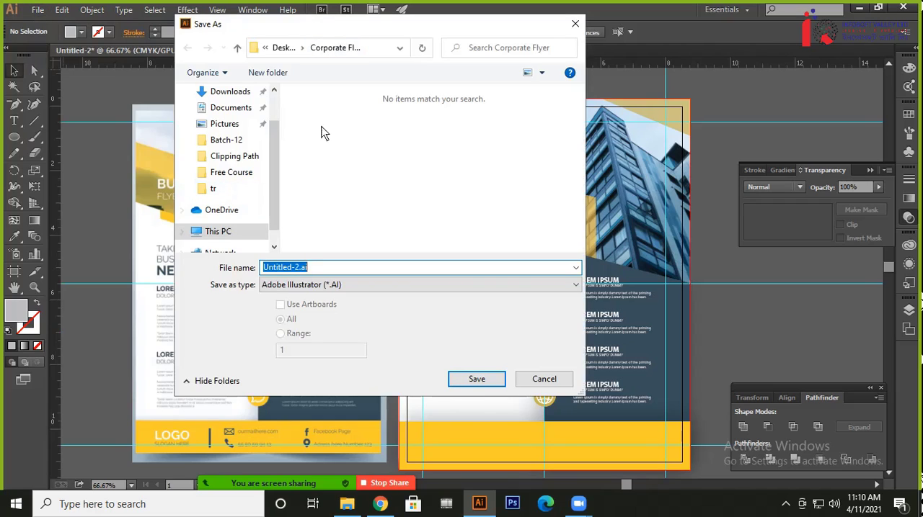
{"action": "left_click", "coordinate": [315, 286]}
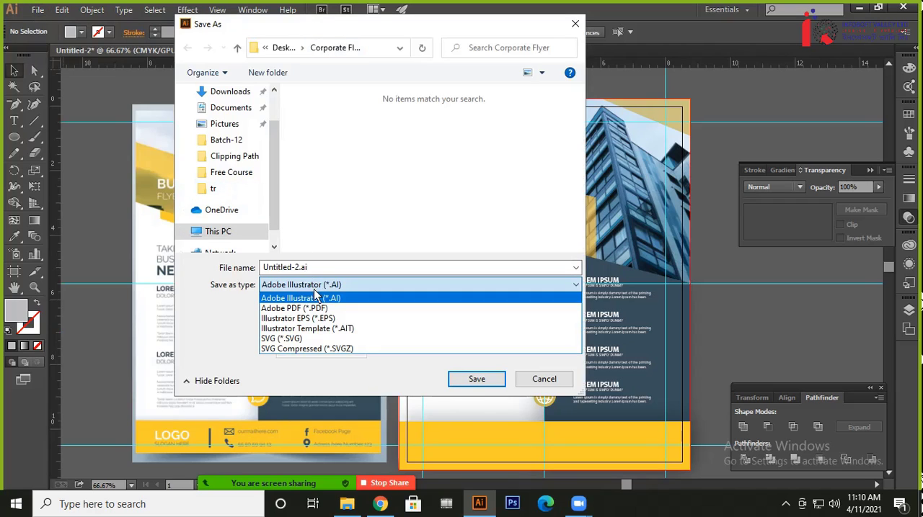
{"action": "left_click", "coordinate": [542, 381]}
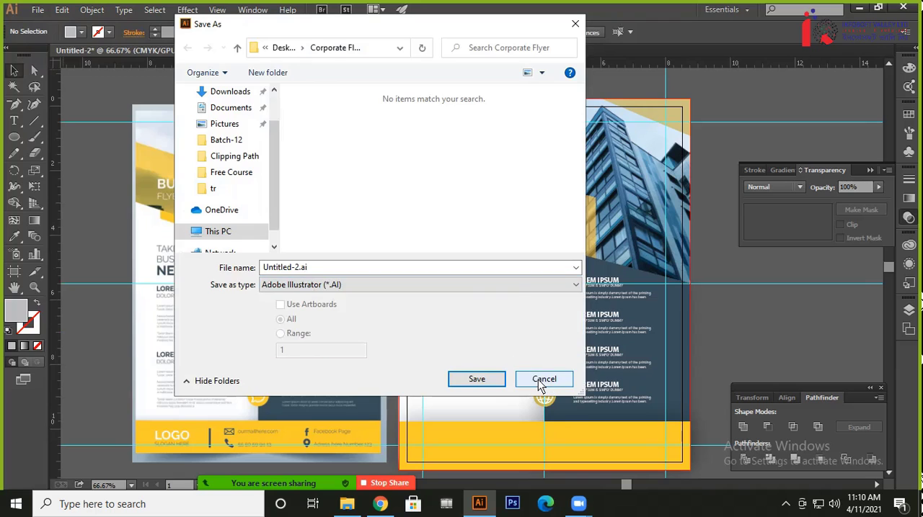
{"action": "left_click", "coordinate": [542, 381]}
Export the flyer document as a JPEG named Untitled-2.jpg in the Corporate Flyer folder
{"action": "left_click", "coordinate": [38, 9]}
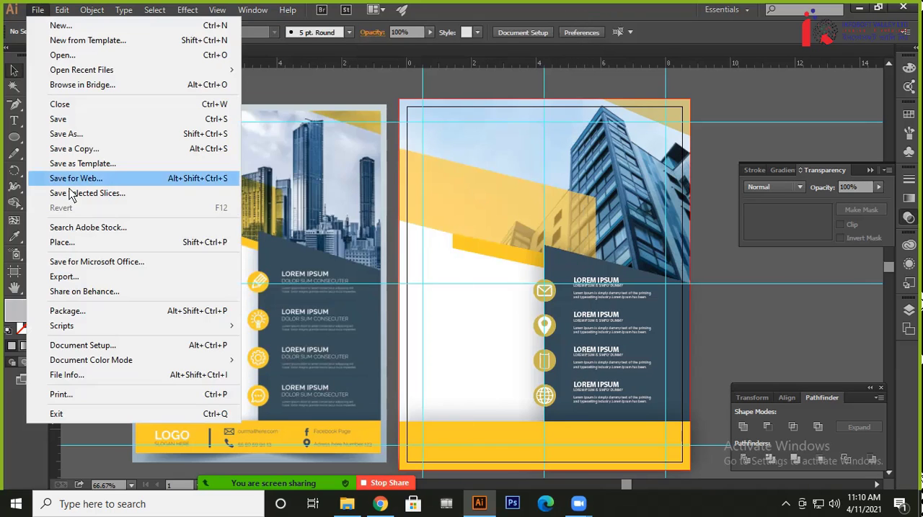
{"action": "left_click", "coordinate": [68, 276]}
{"action": "left_click", "coordinate": [318, 286]}
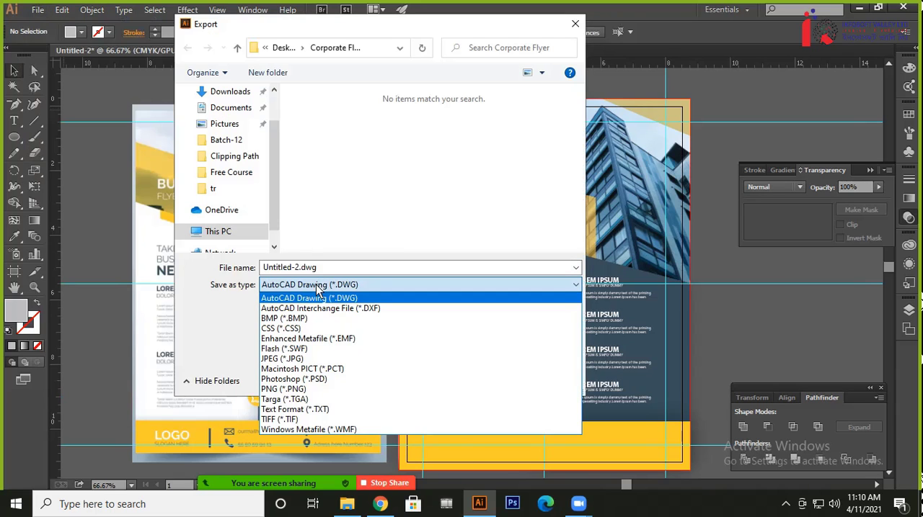
{"action": "left_click", "coordinate": [287, 359]}
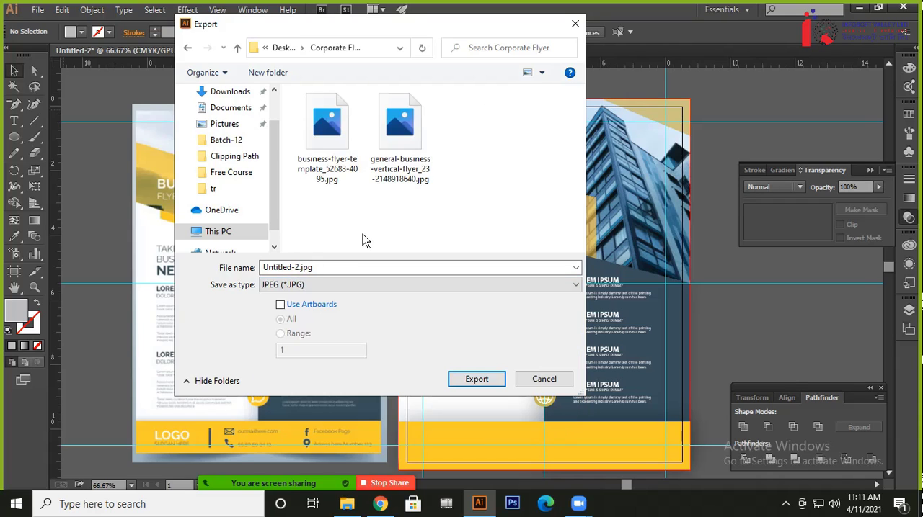
{"action": "left_click", "coordinate": [304, 306]}
{"action": "left_click_drag", "start_coordinate": [437, 25], "coordinate": [571, 84]}
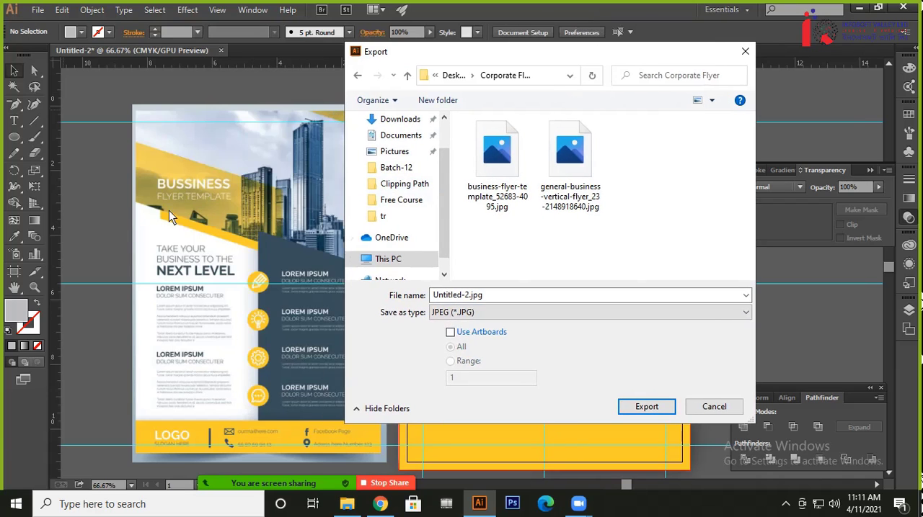
{"action": "left_click", "coordinate": [645, 407]}
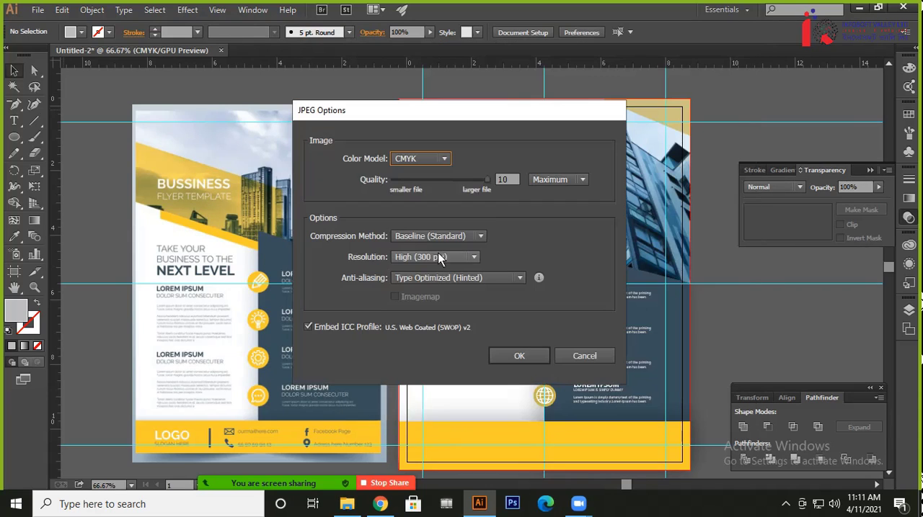
Set the JPEG color model to RGB and complete the export
{"action": "left_click", "coordinate": [413, 161]}
{"action": "left_click", "coordinate": [412, 173]}
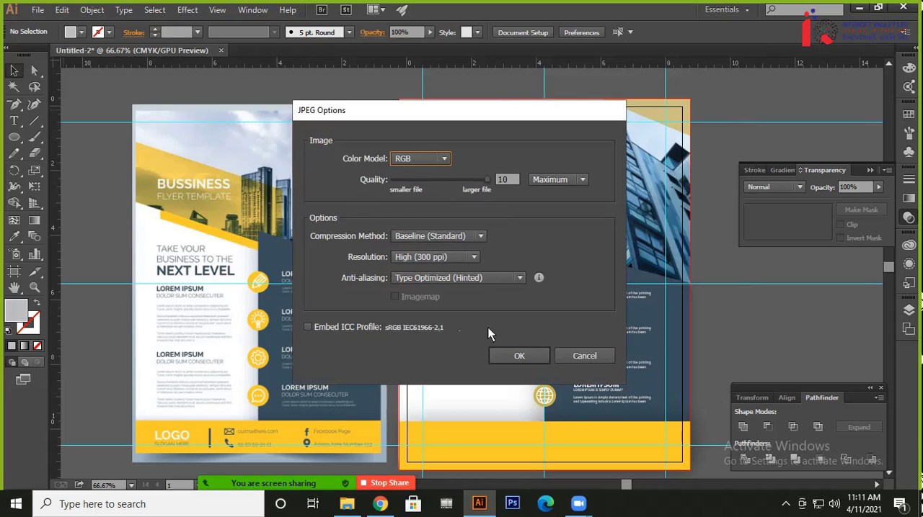
{"action": "left_click", "coordinate": [518, 356]}
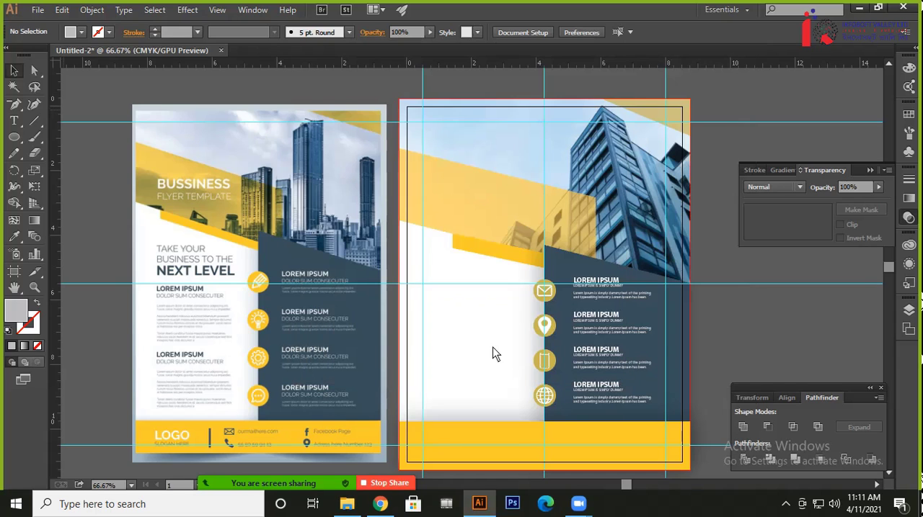
Close the eps folder window and open the exported Untitled-2.jpg from the desktop's Corporate Flyer folder
{"action": "left_click", "coordinate": [859, 7]}
{"action": "left_click", "coordinate": [840, 9]}
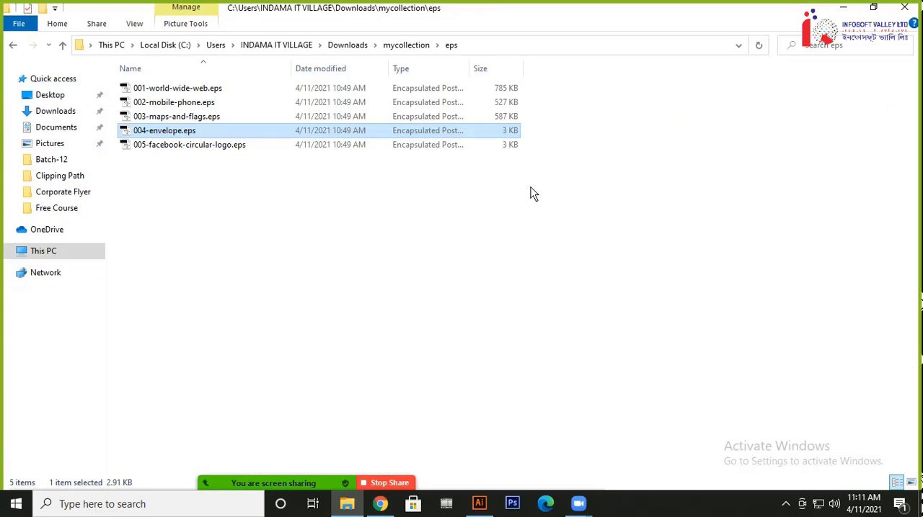
{"action": "left_click", "coordinate": [349, 219]}
{"action": "left_click", "coordinate": [903, 7]}
{"action": "double_click", "coordinate": [237, 97]}
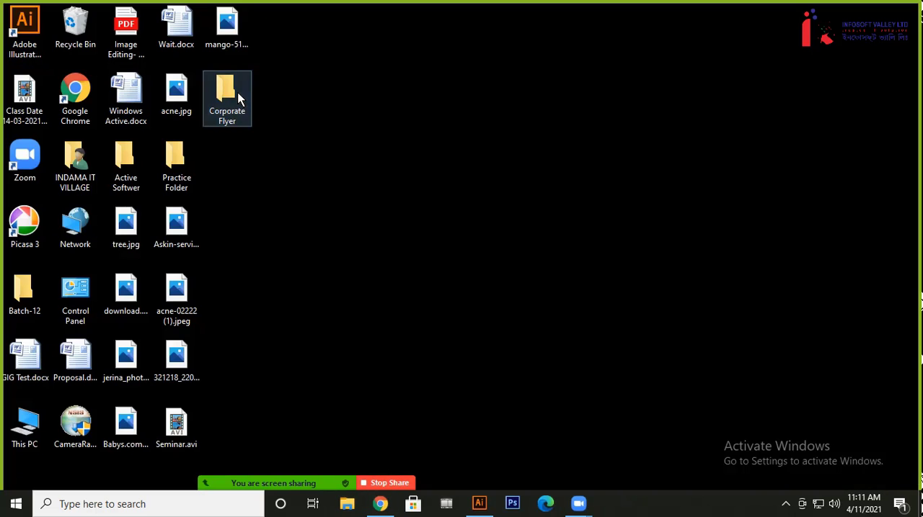
{"action": "double_click", "coordinate": [295, 97]}
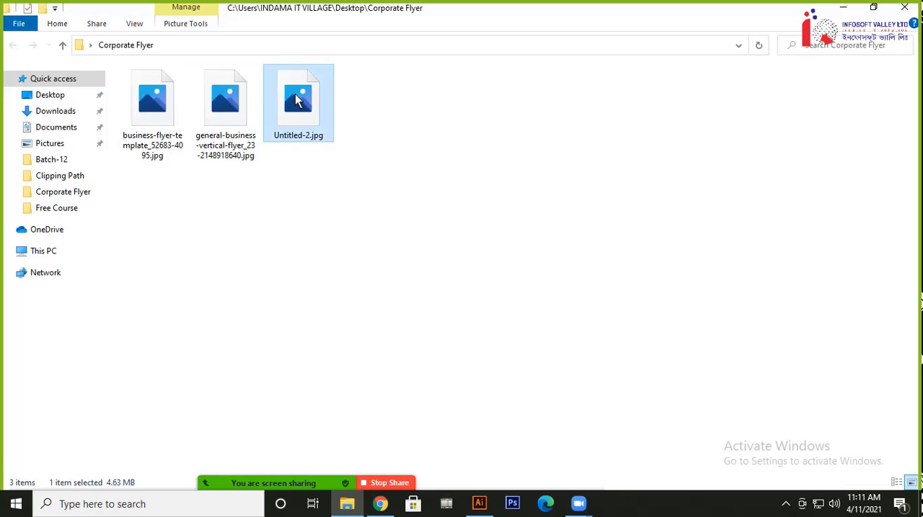